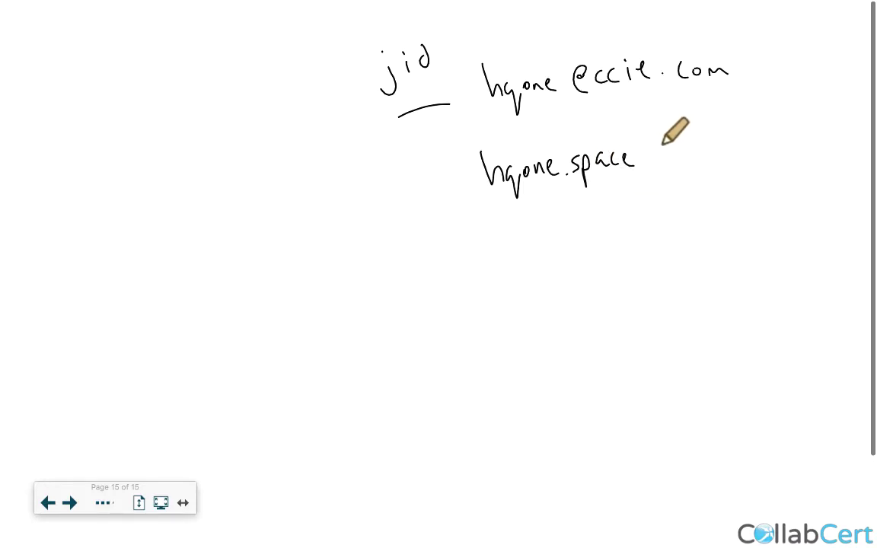
mouse_move(650, 156)
left_mouse_down()
mouse_move(652, 147)
mouse_move(664, 163)
left_mouse_up()
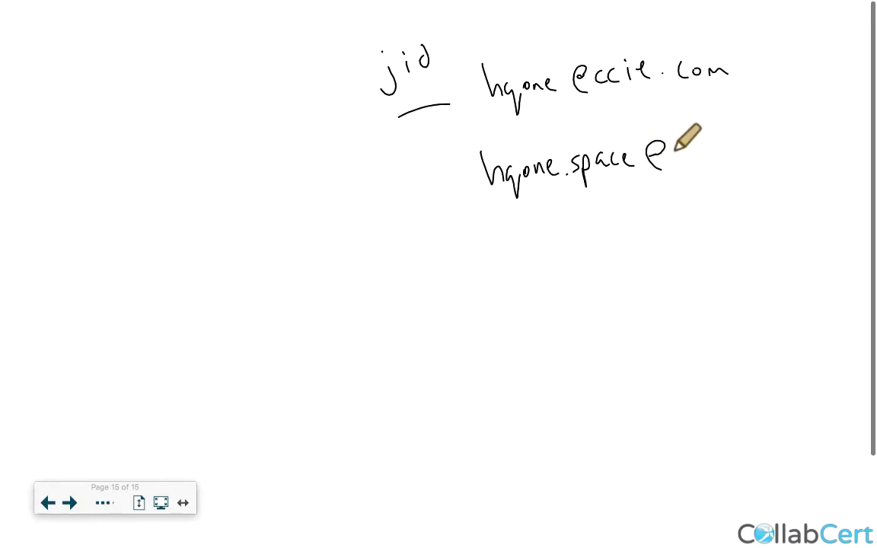
mouse_move(670, 158)
left_mouse_down()
mouse_move(699, 143)
mouse_move(771, 150)
left_mouse_up()
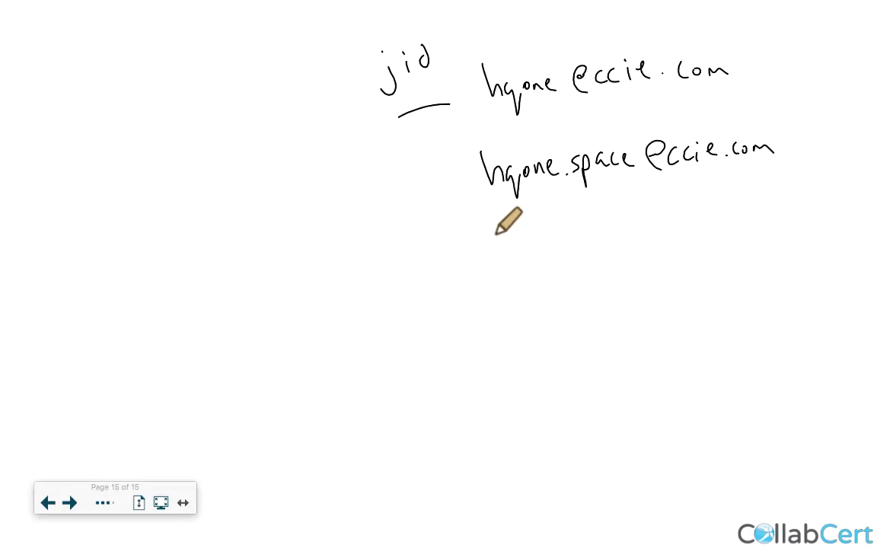
mouse_move(495, 233)
left_mouse_down()
mouse_move(540, 235)
mouse_move(568, 221)
mouse_move(605, 242)
mouse_move(646, 222)
mouse_move(664, 240)
mouse_move(679, 240)
mouse_move(715, 220)
mouse_move(736, 228)
left_mouse_up()
left_click(720, 227)
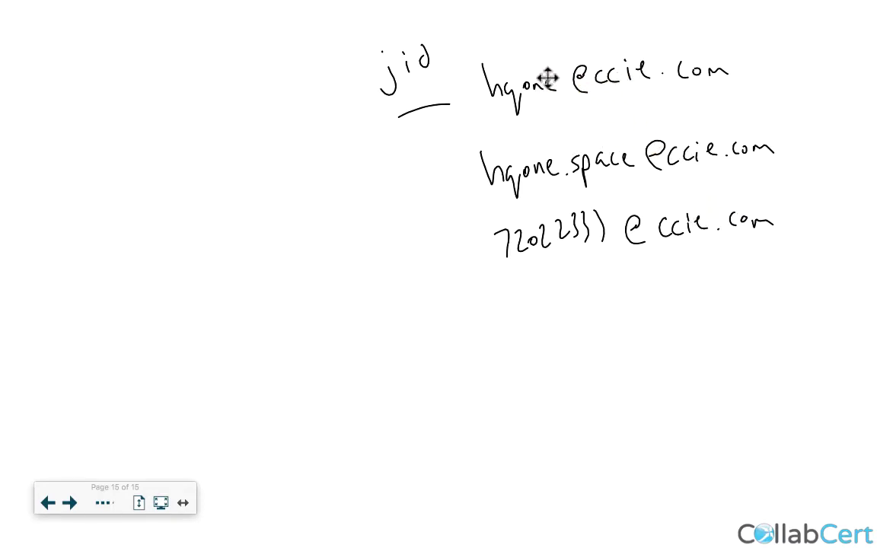
left_click_drag(495, 125, 695, 76)
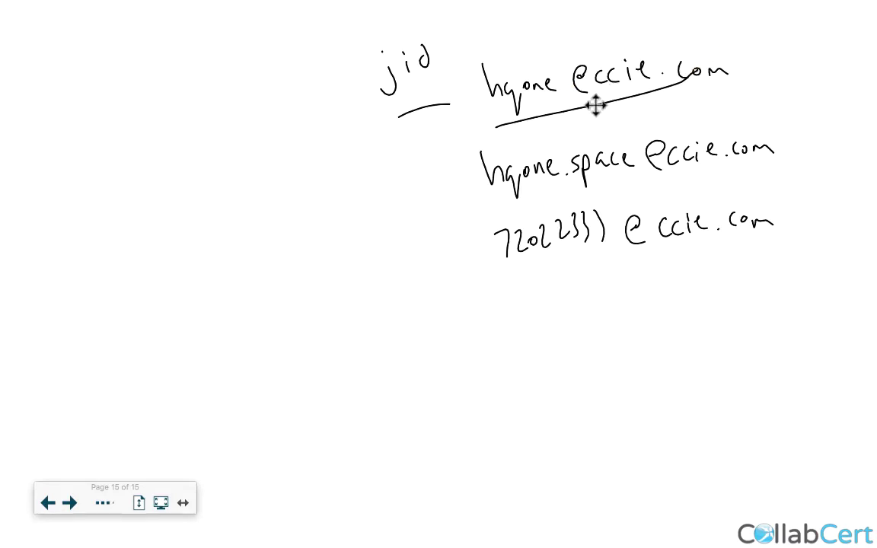
mouse_move(477, 48)
left_mouse_down()
mouse_move(472, 97)
mouse_move(699, 82)
mouse_move(750, 51)
mouse_move(482, 52)
left_mouse_up()
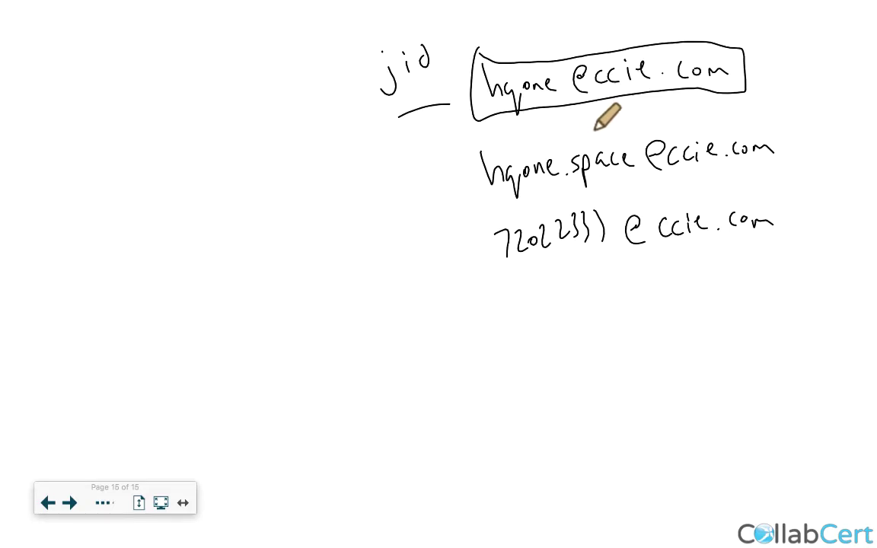
mouse_move(468, 145)
left_mouse_down()
mouse_move(469, 157)
mouse_move(555, 190)
mouse_move(632, 178)
mouse_move(634, 131)
mouse_move(543, 132)
mouse_move(491, 149)
left_mouse_up()
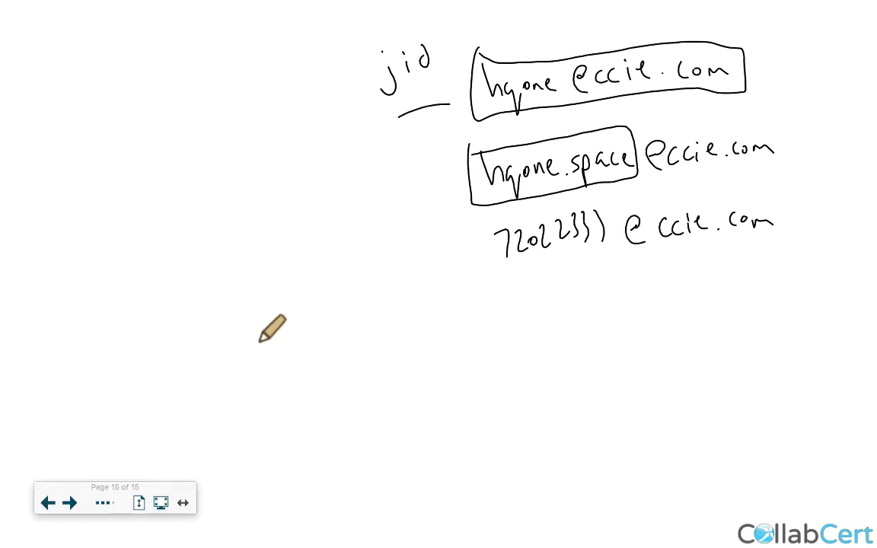
Handwrite 'cospaceurimapping' below the JID examples.
mouse_move(84, 355)
left_mouse_down()
mouse_move(79, 381)
mouse_move(97, 360)
mouse_move(108, 372)
mouse_move(156, 370)
left_mouse_up()
mouse_move(165, 365)
left_mouse_down()
mouse_move(200, 355)
mouse_move(223, 370)
mouse_move(299, 368)
left_mouse_up()
left_click_drag(303, 369, 323, 377)
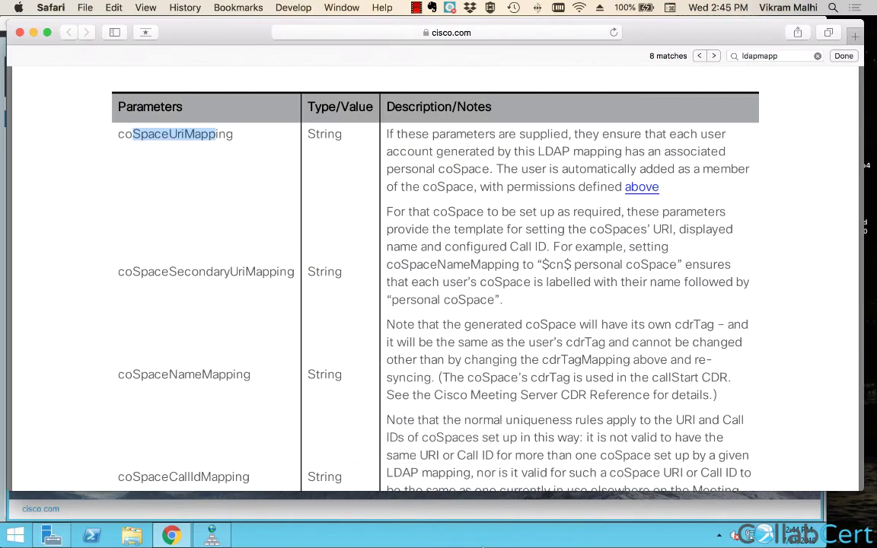
left_click(233, 132)
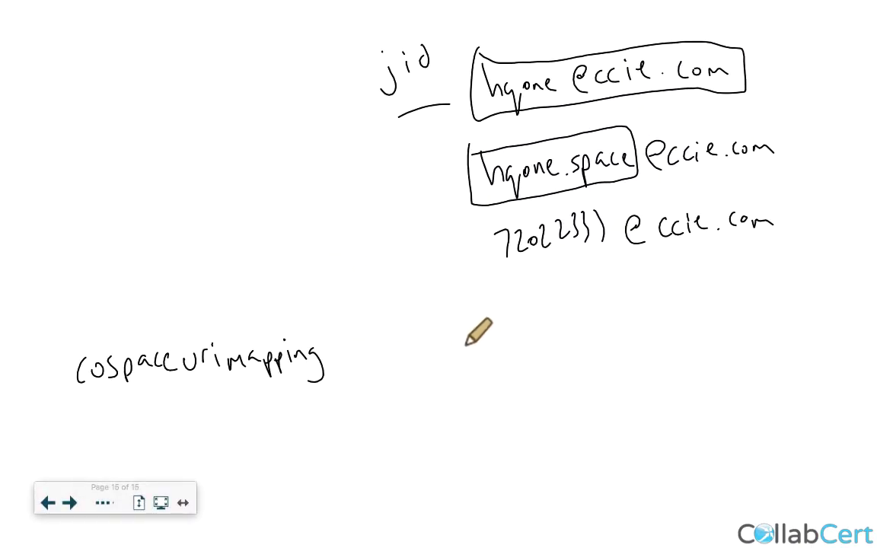
Write $sAMAccountName$.space beside cospaceurimapping and circle hqone in the JID.
mouse_move(449, 331)
left_mouse_down()
mouse_move(439, 361)
mouse_move(457, 368)
mouse_move(458, 358)
mouse_move(490, 340)
mouse_move(525, 346)
mouse_move(607, 333)
mouse_move(590, 329)
mouse_move(626, 337)
mouse_move(645, 319)
mouse_move(659, 352)
left_mouse_up()
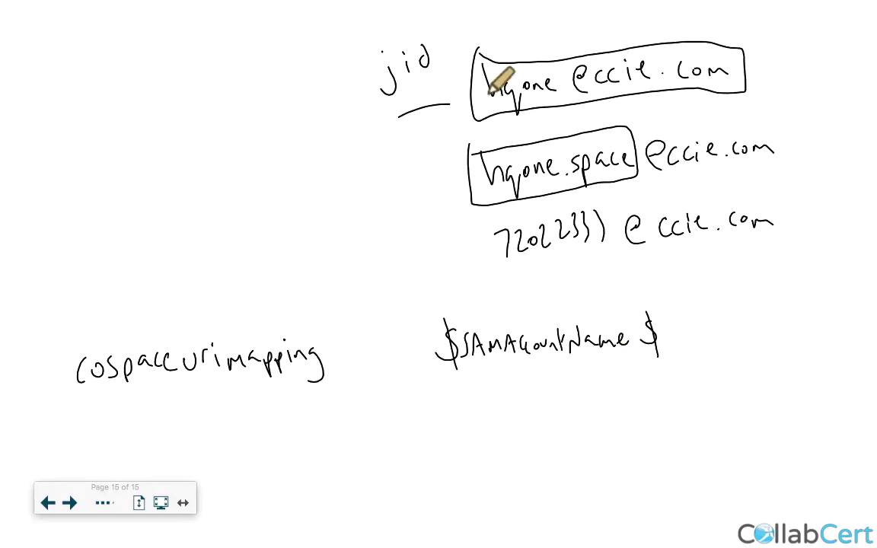
mouse_move(493, 103)
left_mouse_down()
mouse_move(542, 85)
mouse_move(519, 110)
left_mouse_up()
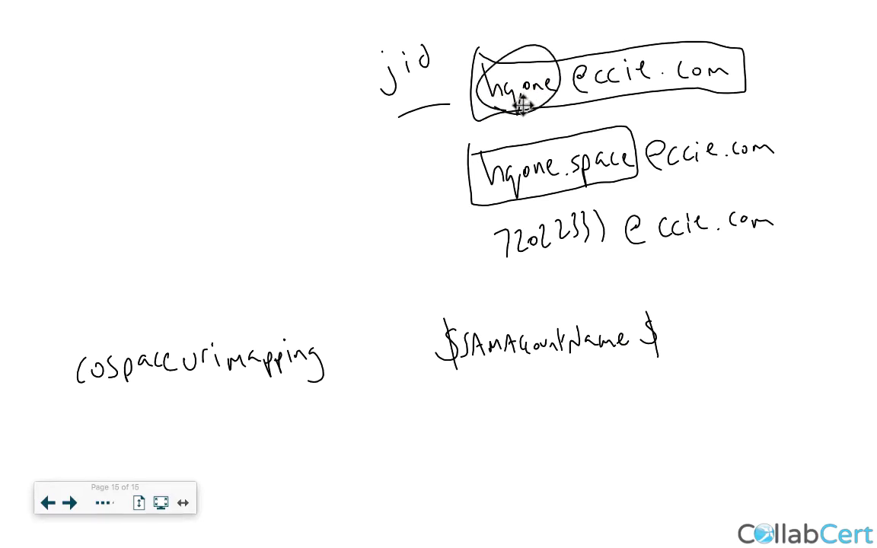
left_click(673, 342)
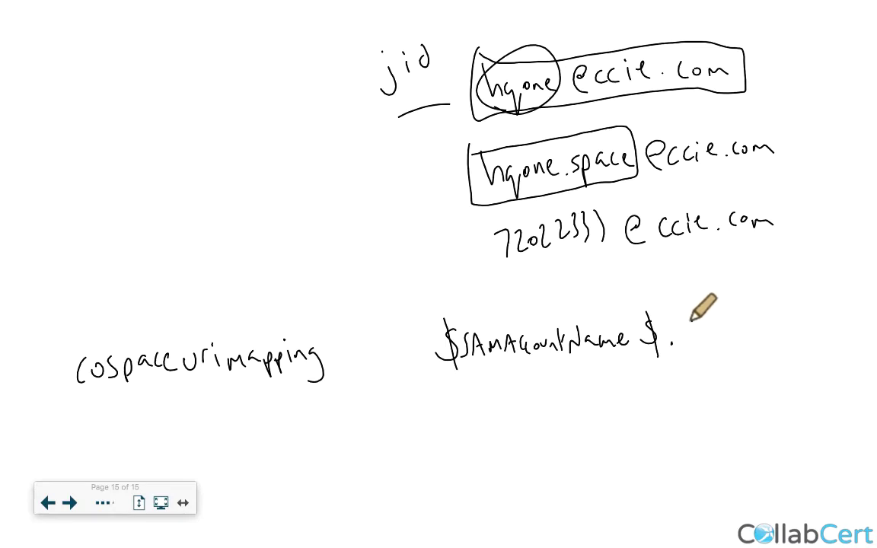
mouse_move(696, 324)
left_mouse_down()
mouse_move(687, 341)
mouse_move(710, 334)
mouse_move(728, 341)
left_mouse_up()
mouse_move(744, 328)
left_mouse_down()
mouse_move(736, 342)
mouse_move(761, 334)
left_mouse_up()
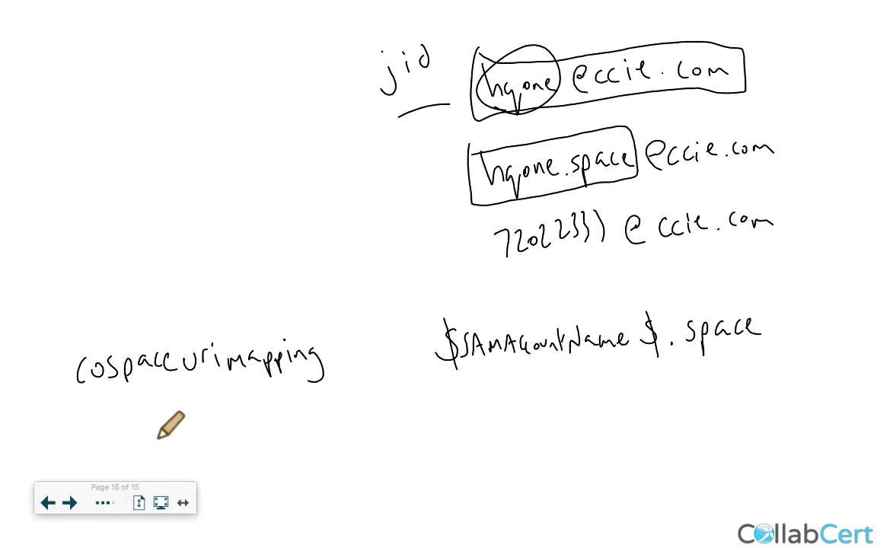
Write 'cospace name mapping' below, checking coSpaceNameMapping in the reference table.
left_click_drag(89, 413, 90, 425)
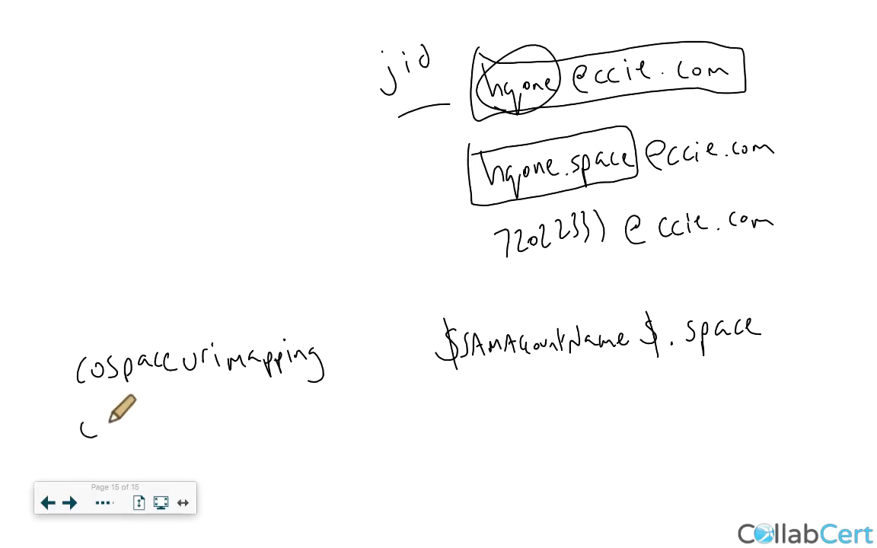
left_click_drag(151, 419, 153, 423)
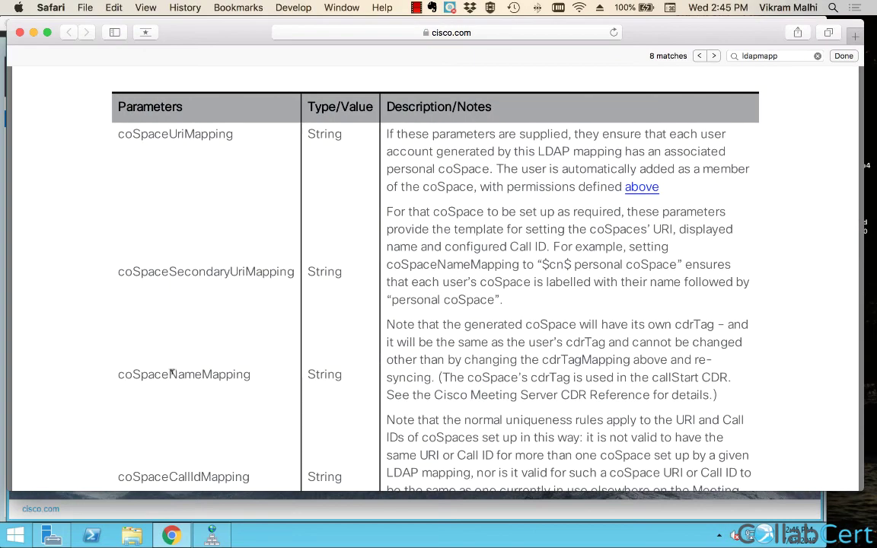
double_click(172, 373)
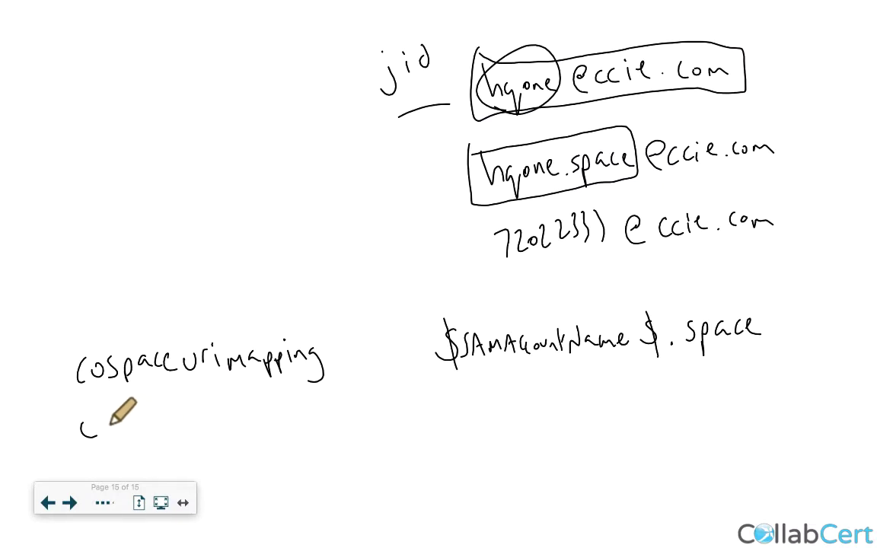
mouse_move(112, 423)
left_mouse_down()
mouse_move(143, 415)
mouse_move(216, 424)
mouse_move(263, 408)
mouse_move(364, 417)
left_mouse_up()
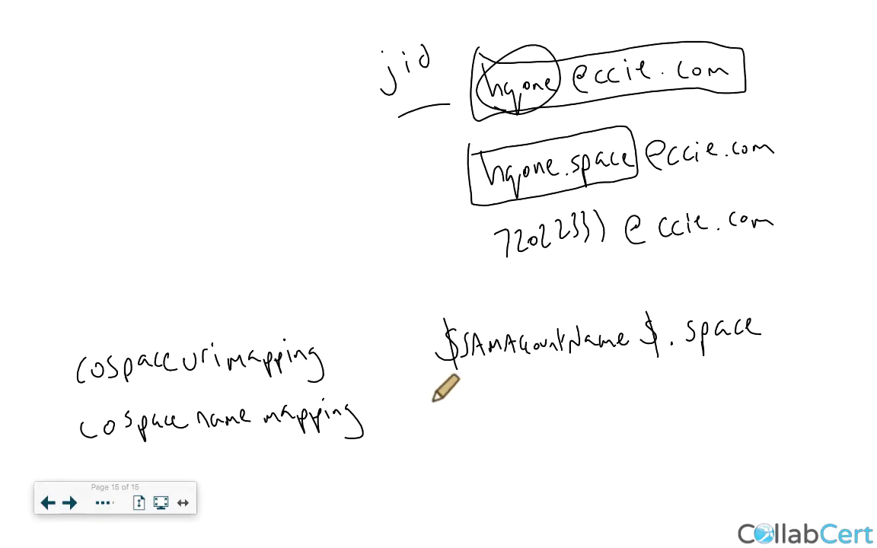
Handwrite $cn$'s_space next to 'cospace name mapping' as its example value.
mouse_move(457, 393)
left_mouse_down()
mouse_move(442, 419)
mouse_move(455, 432)
mouse_move(472, 416)
mouse_move(501, 416)
mouse_move(513, 396)
mouse_move(508, 417)
mouse_move(520, 430)
left_mouse_up()
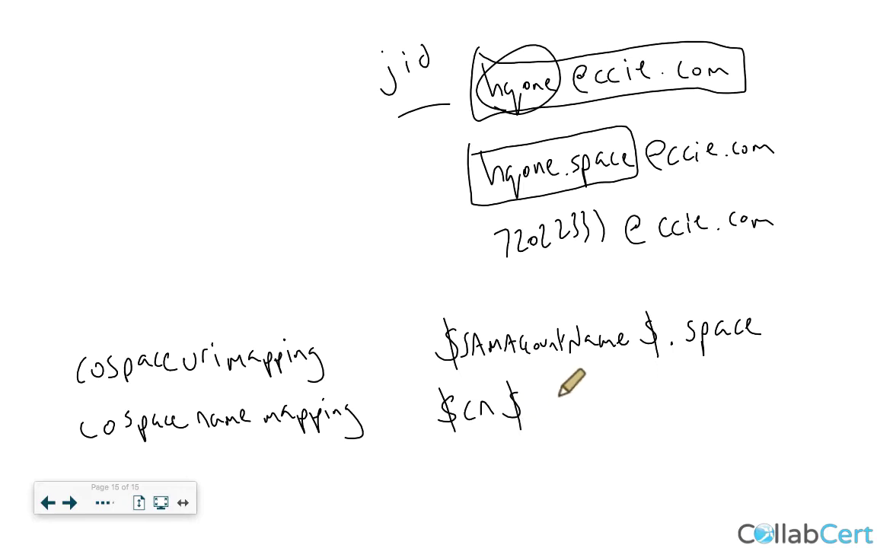
left_click_drag(526, 377, 539, 419)
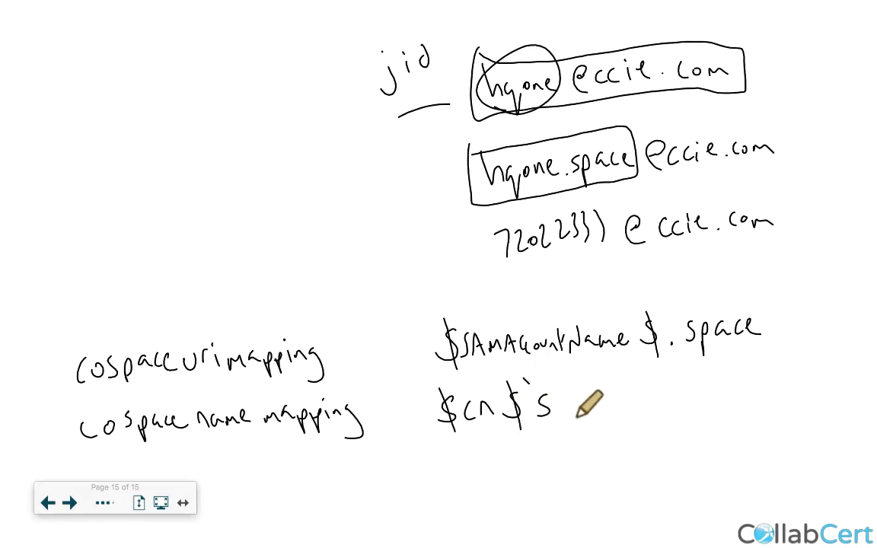
mouse_move(602, 395)
left_mouse_down()
mouse_move(592, 414)
mouse_move(648, 409)
left_mouse_up()
left_click_drag(652, 404, 659, 406)
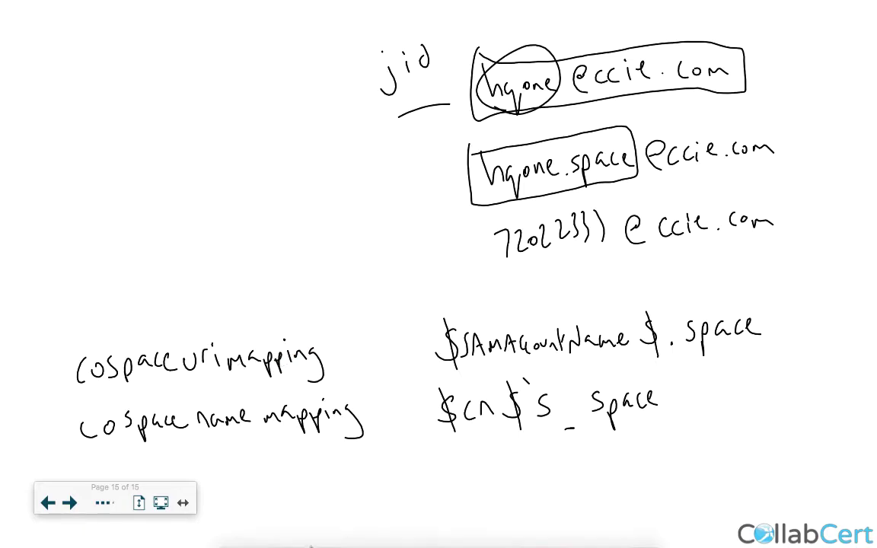
In Postman on the HQ-PC remote desktop, point the request URL at /api/v1/ldapmappings.
left_click(403, 533)
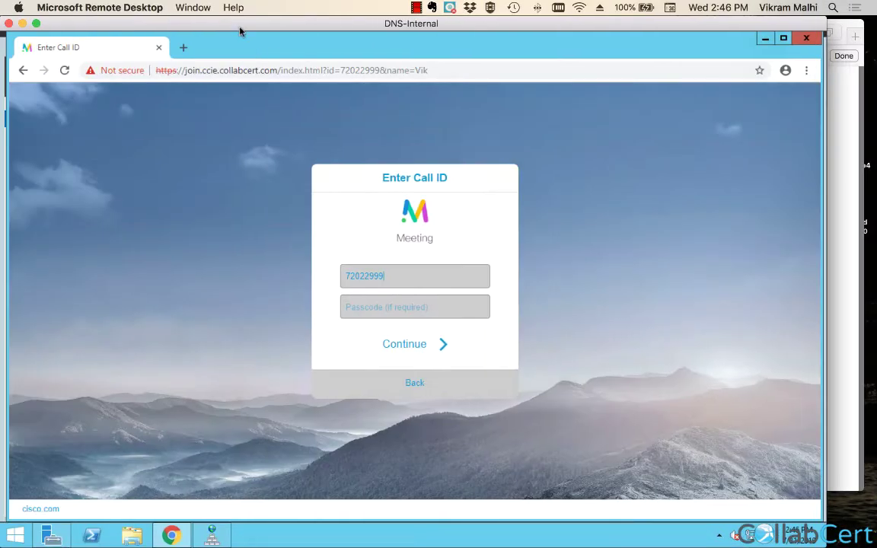
left_click(194, 8)
left_click(203, 71)
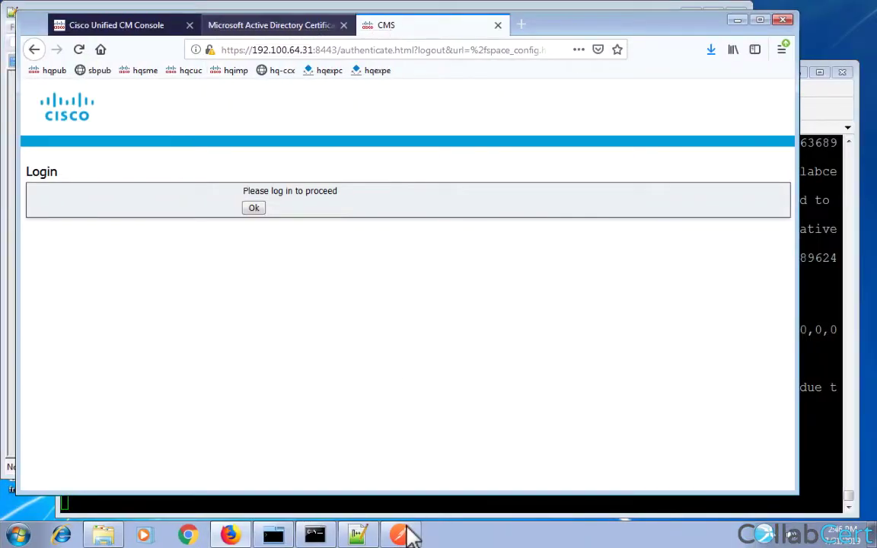
left_click(404, 535)
left_click(404, 535)
left_click(404, 536)
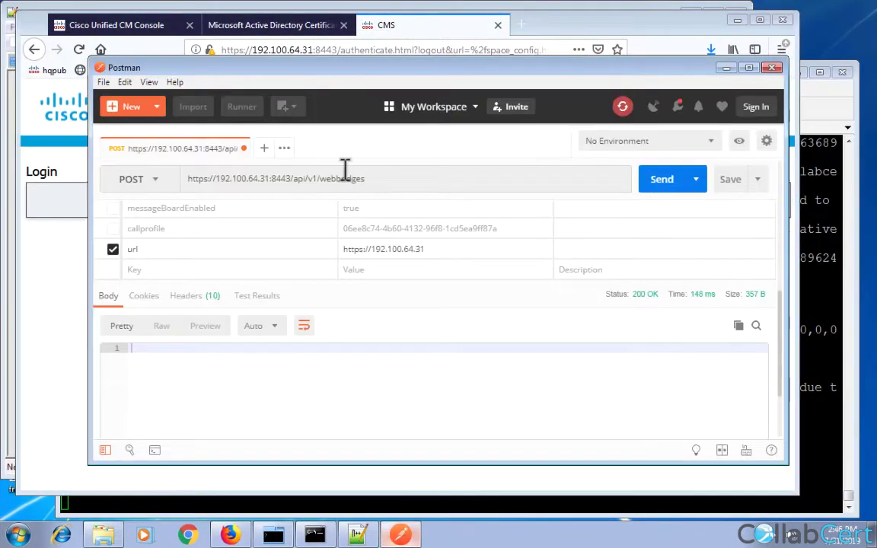
double_click(342, 180)
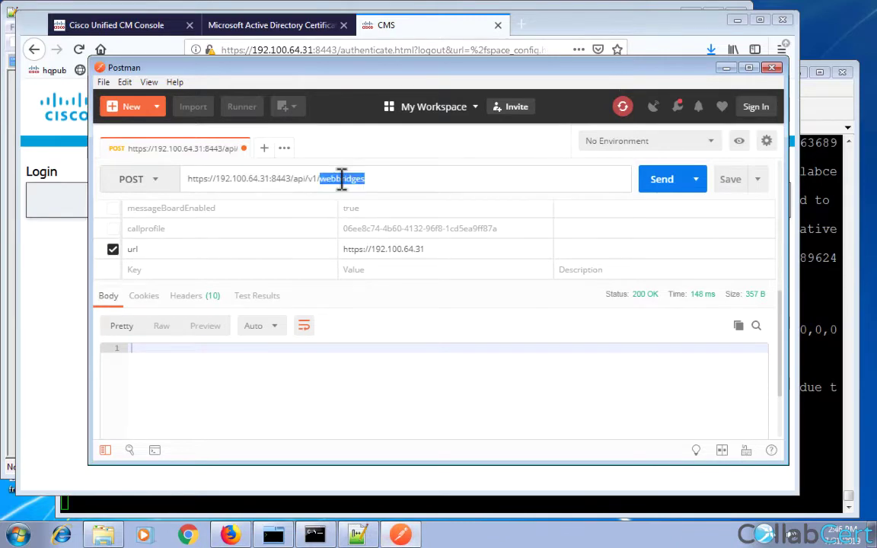
type("ldap")
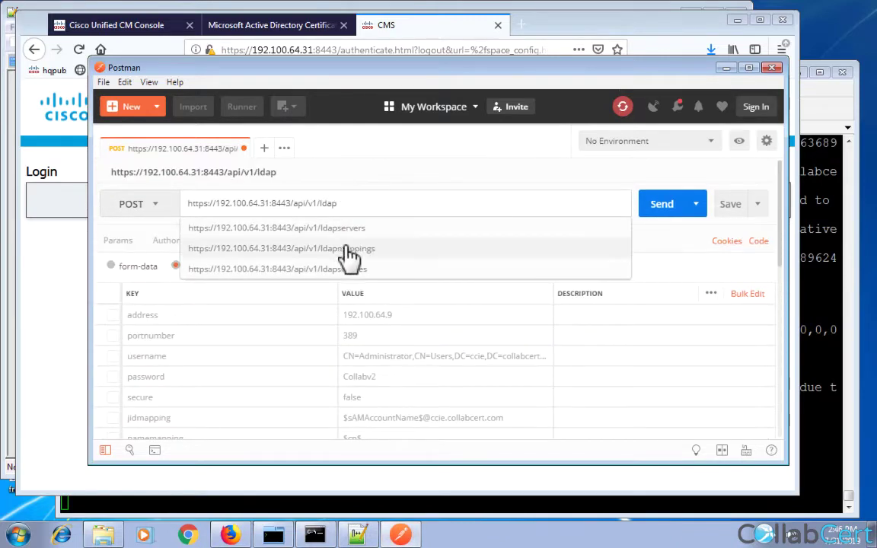
left_click(348, 250)
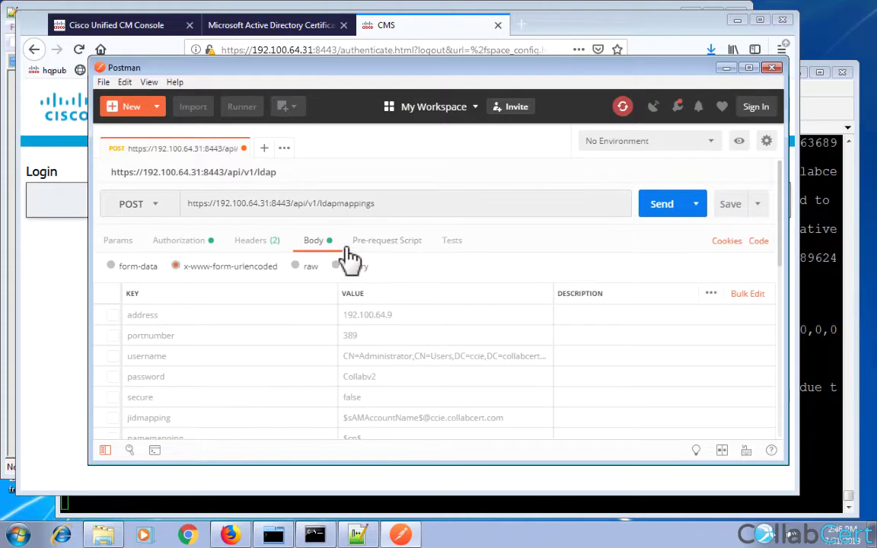
GET the LDAP mappings and append the returned id 7d379220-1abf-45c3-81d8-9181f3af8c8a to the URL.
left_click(158, 210)
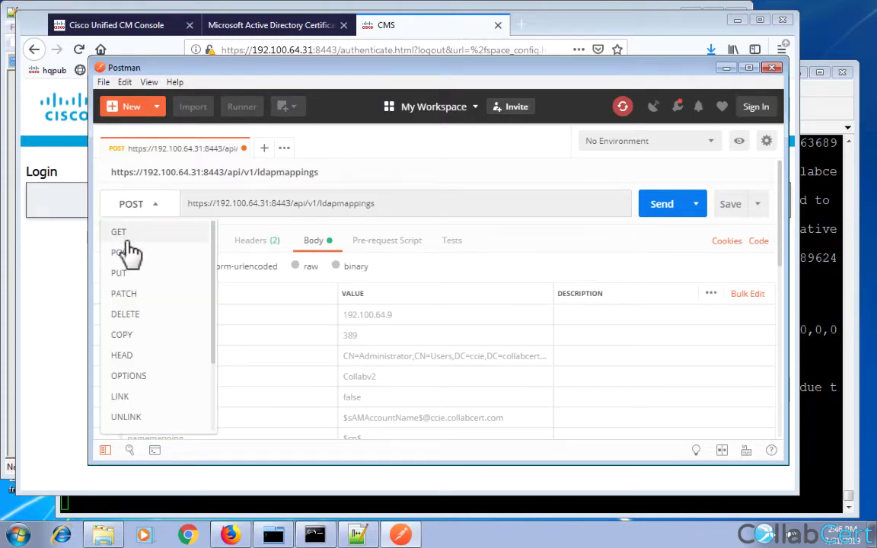
left_click(124, 277)
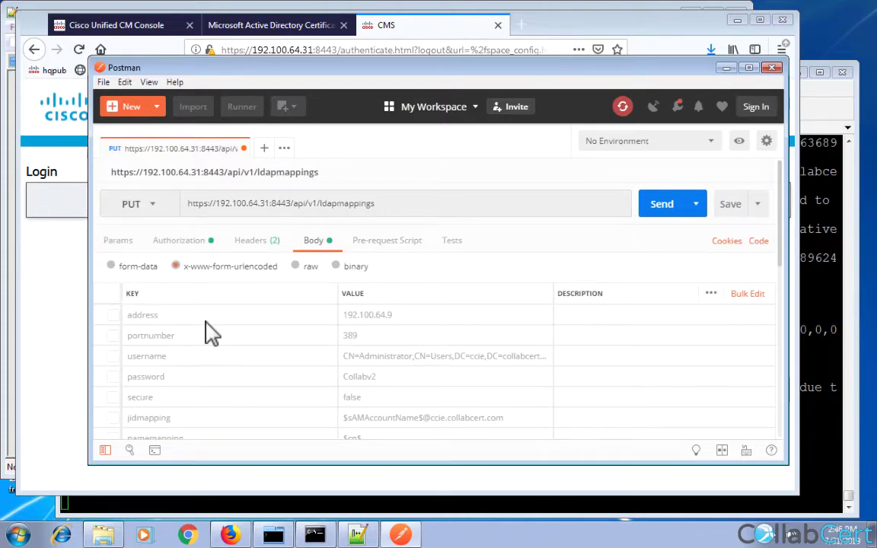
left_click(141, 207)
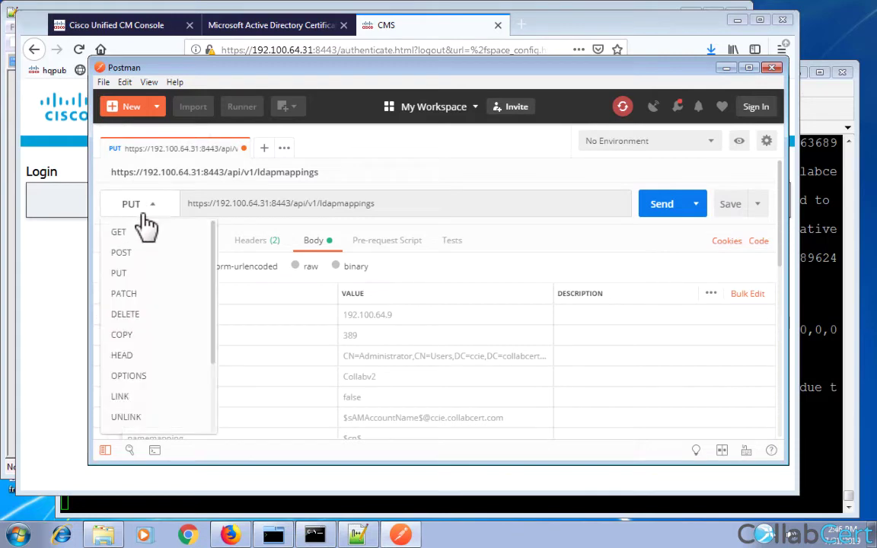
left_click(120, 232)
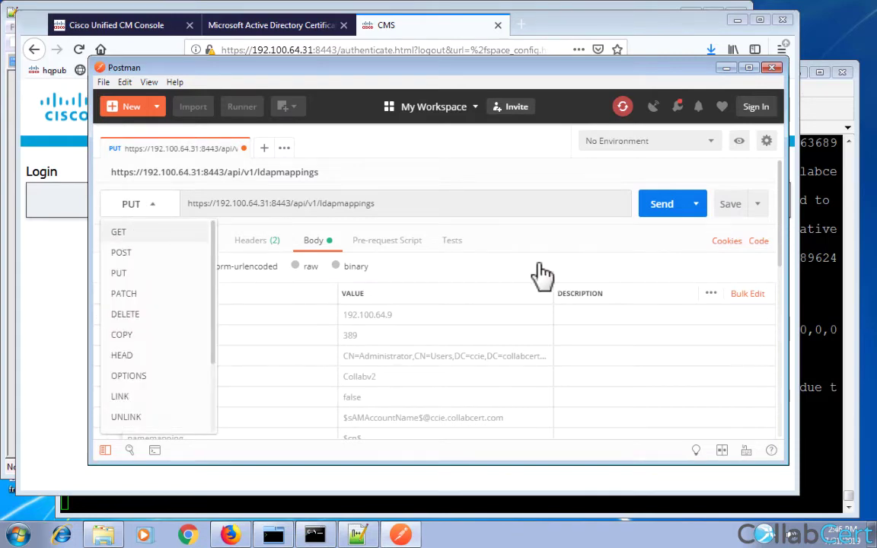
left_click(668, 214)
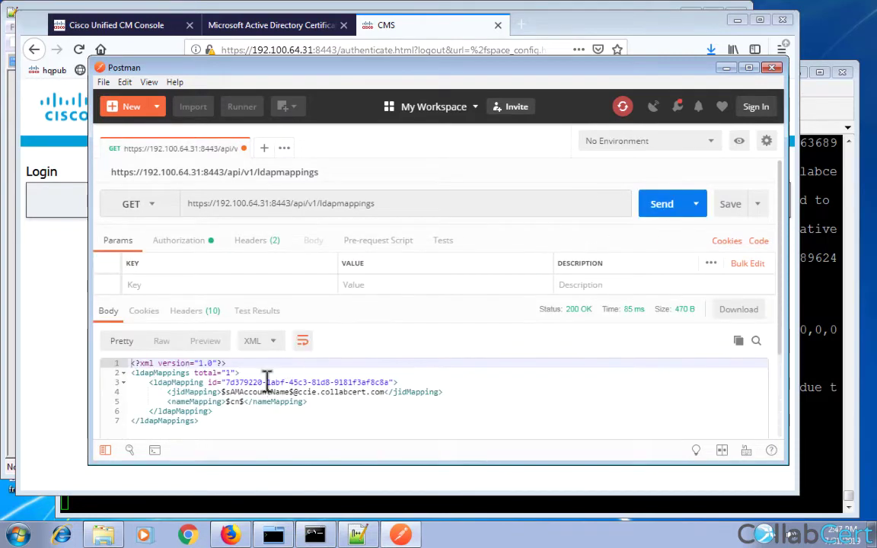
left_click_drag(255, 378, 360, 383)
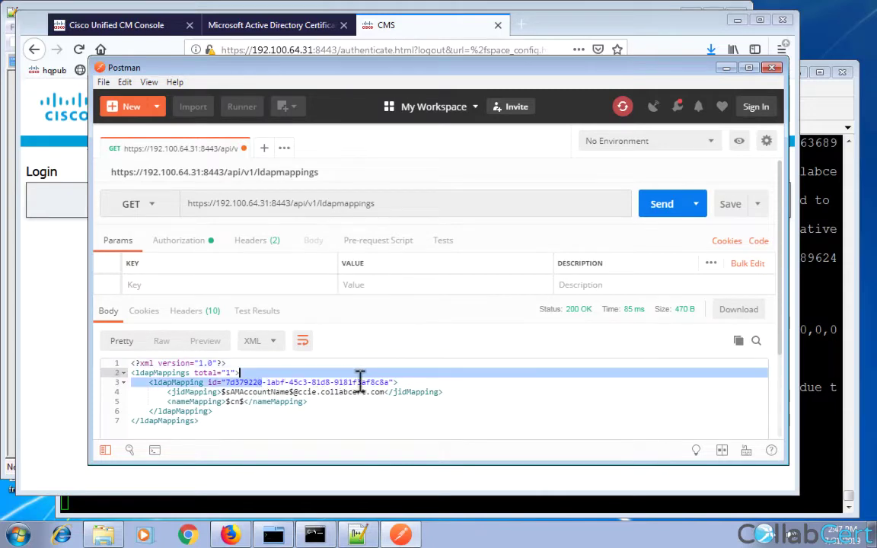
double_click(372, 381)
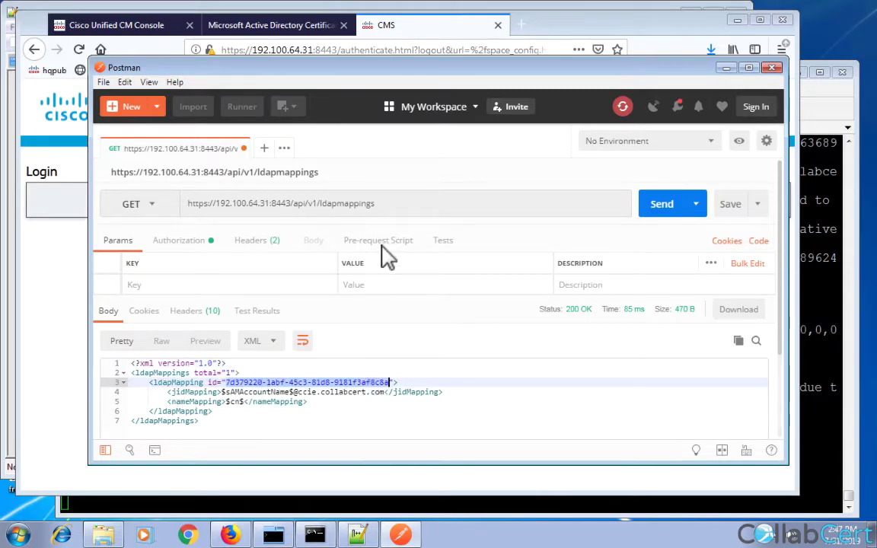
left_click(390, 206)
type("7d379220-1abf-45c3-81d8-9181f3af8c8a")
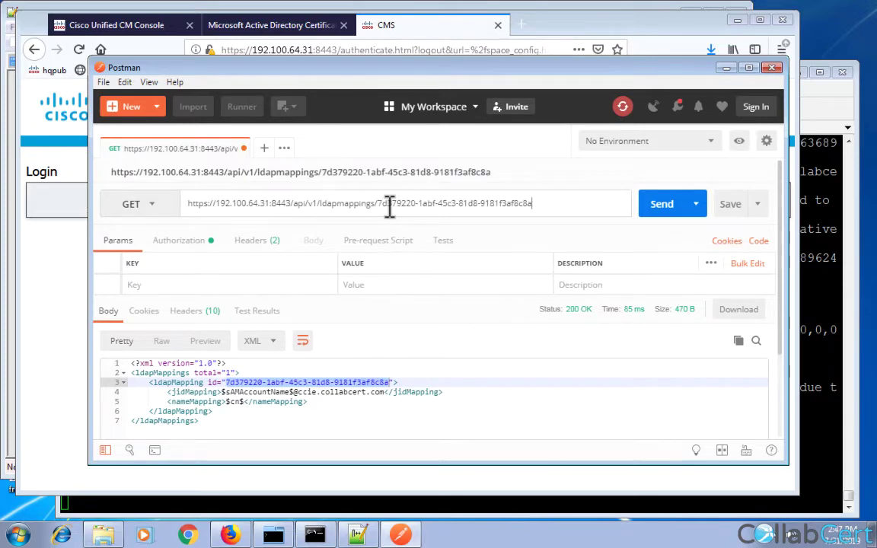
Fetch mapping 7d379220-… and inspect its empty coSpaceNameMapping, coSpaceUriMapping and coSpaceSecondaryUriMapping fields.
left_click(660, 218)
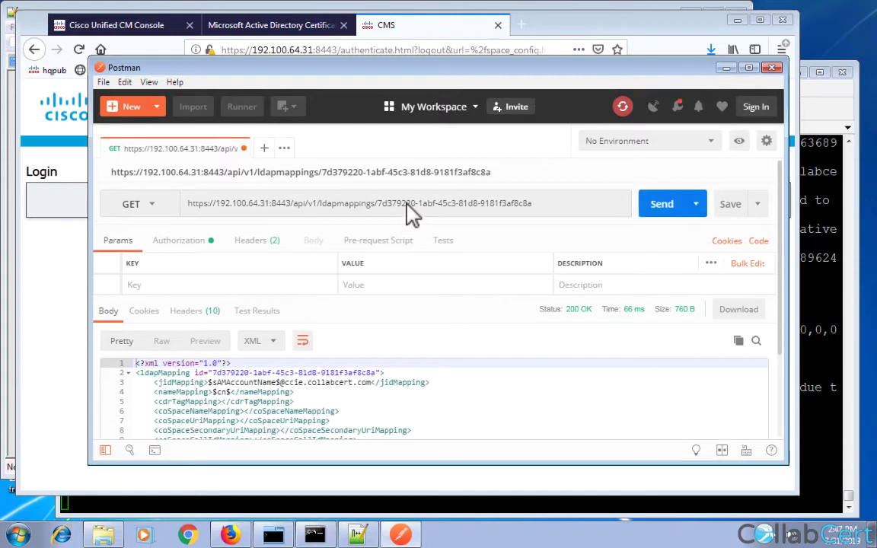
double_click(213, 411)
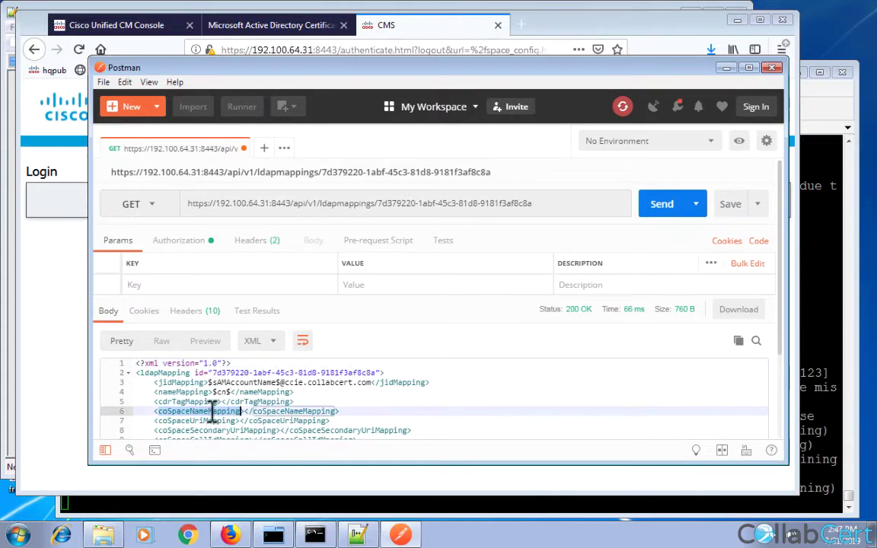
double_click(216, 420)
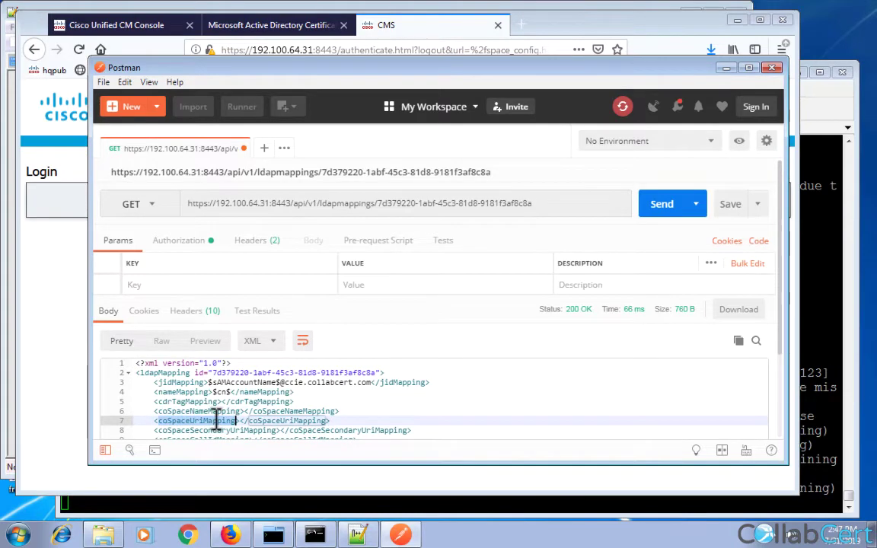
scroll(217, 419, "down", 3)
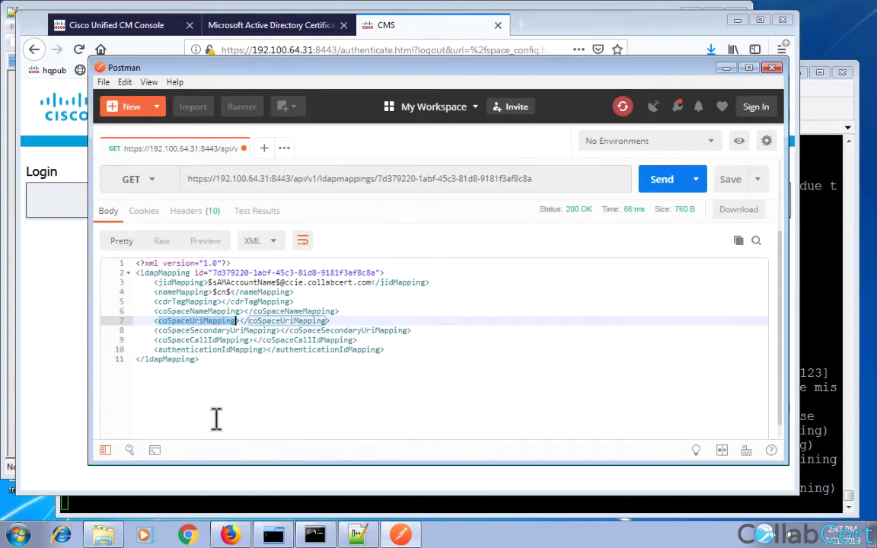
double_click(223, 331)
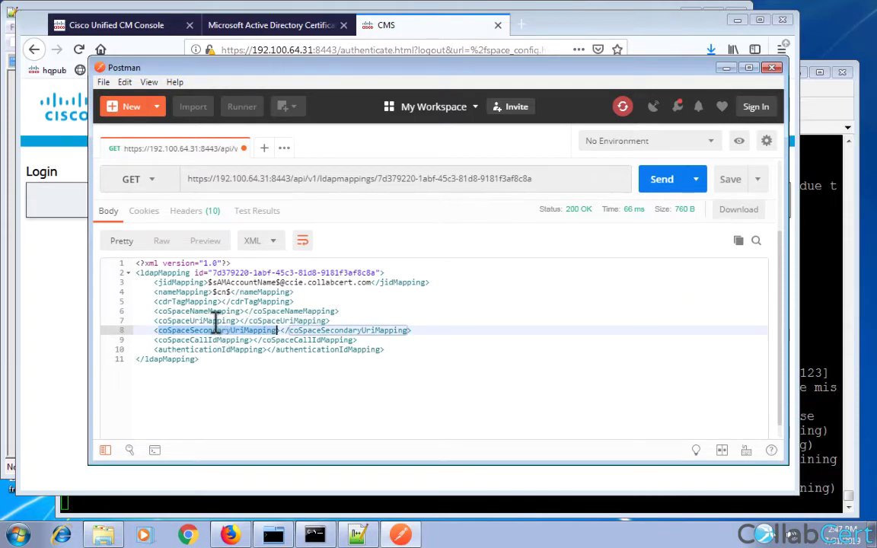
double_click(216, 322)
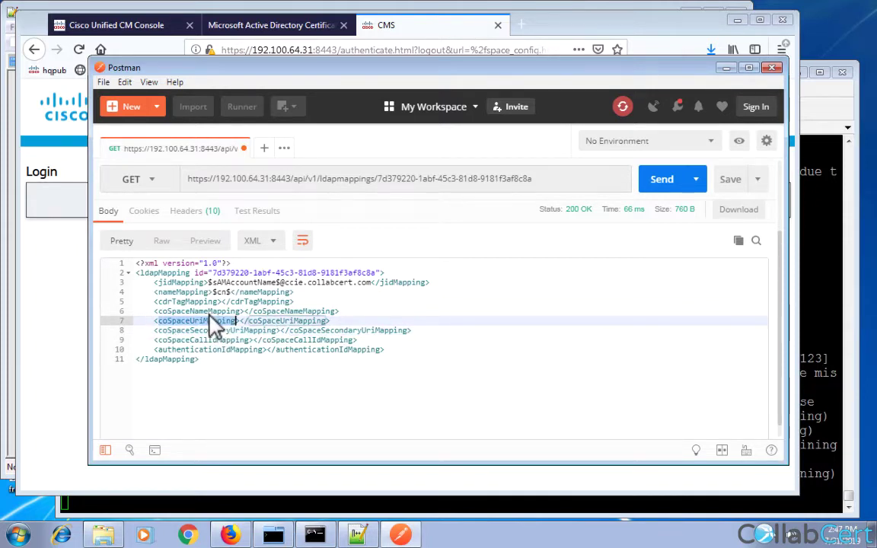
double_click(212, 311)
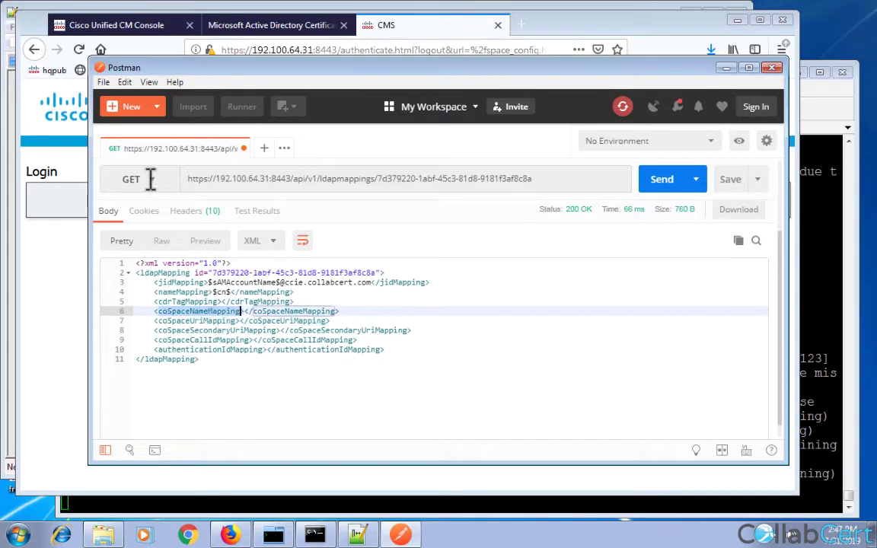
left_click(147, 180)
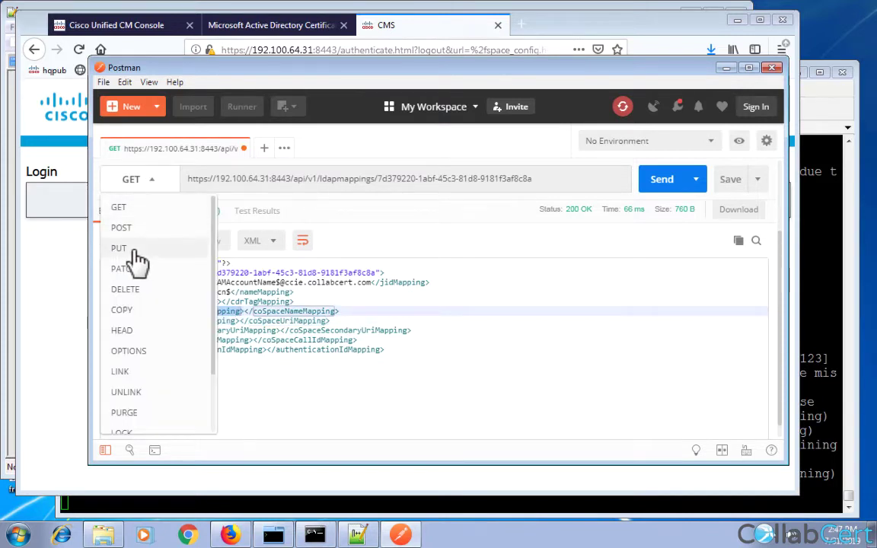
Switch the request to PUT, disable the url body parameter, and add a coSpaceNameMapping key.
left_click(131, 249)
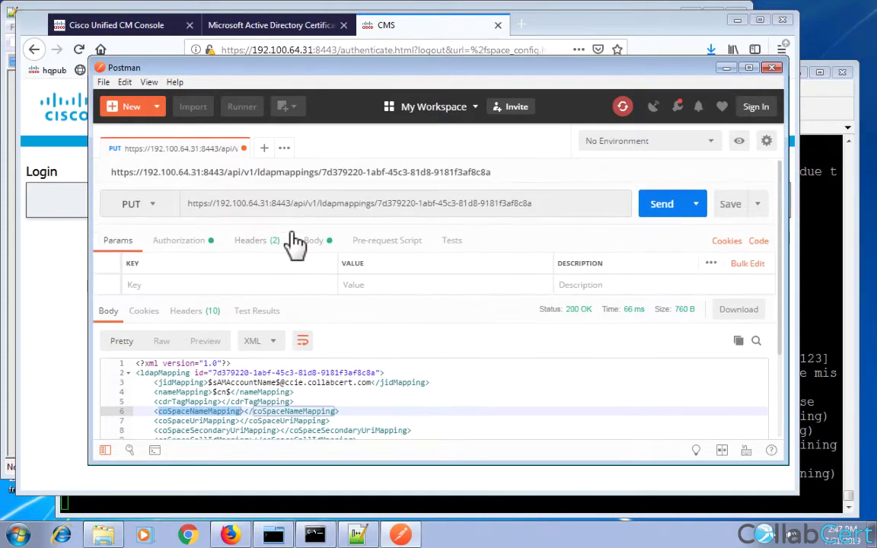
left_click(322, 246)
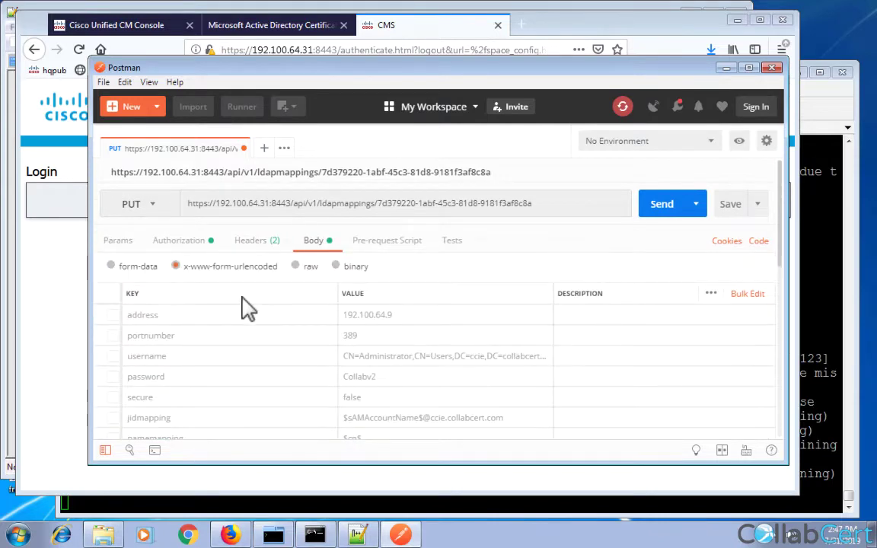
scroll(247, 309, "down", 5)
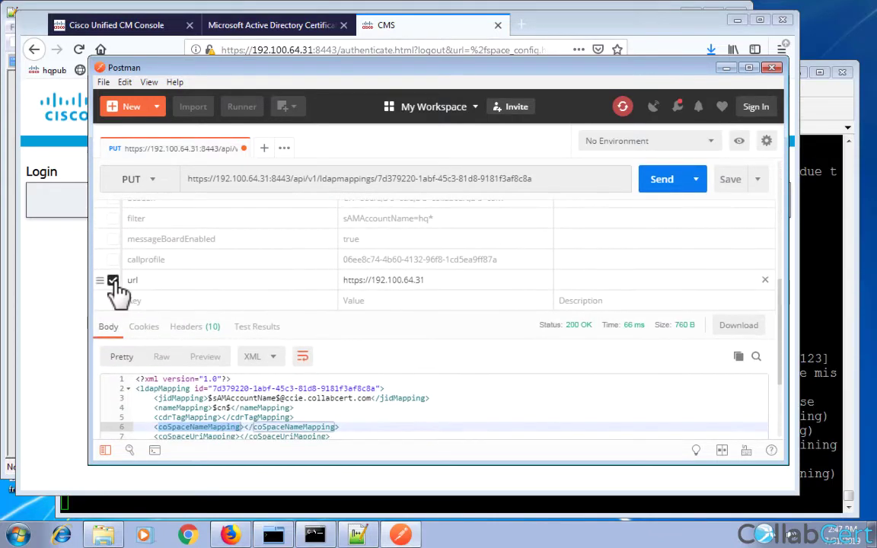
left_click(112, 281)
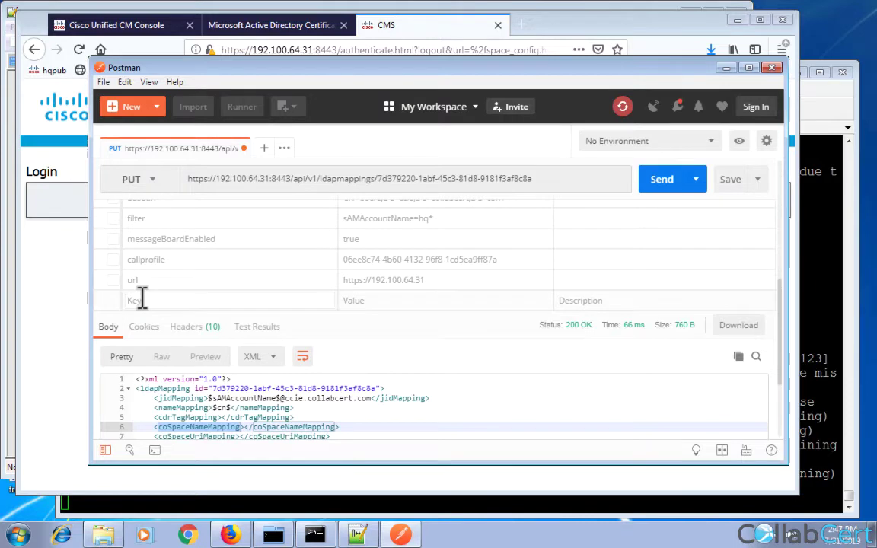
double_click(191, 425)
key("ctrl+c")
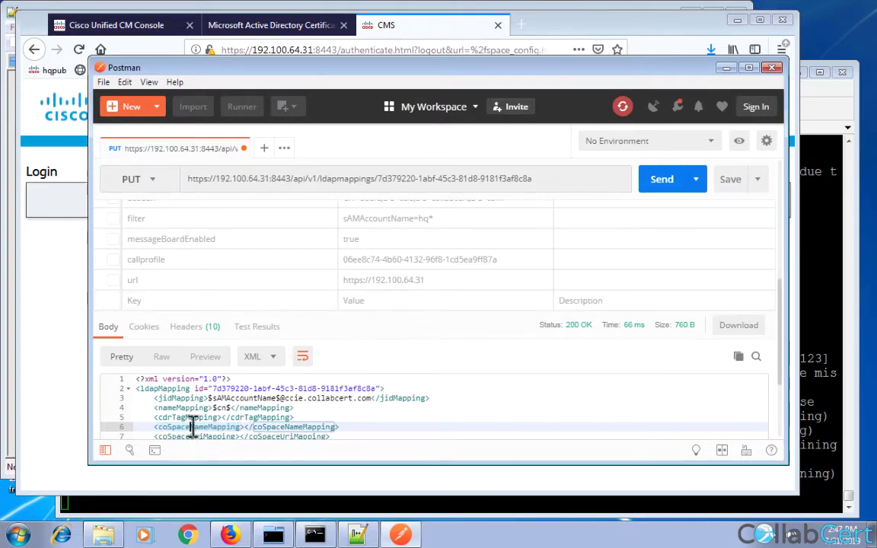
left_click(146, 300)
key("ctrl+v")
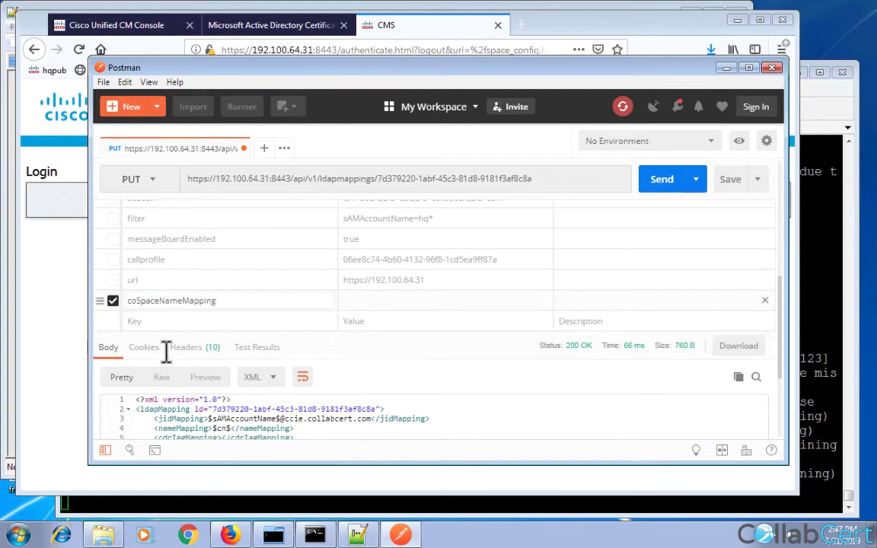
Add a coSpaceUriMapping body key and set coSpaceNameMapping to $cn$'s space.
scroll(206, 422, "down", 1)
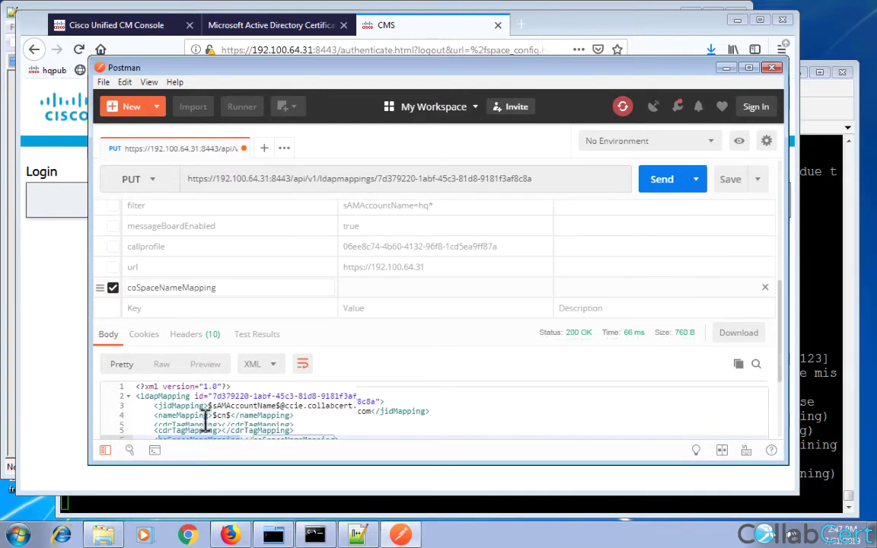
scroll(249, 402, "down", 5)
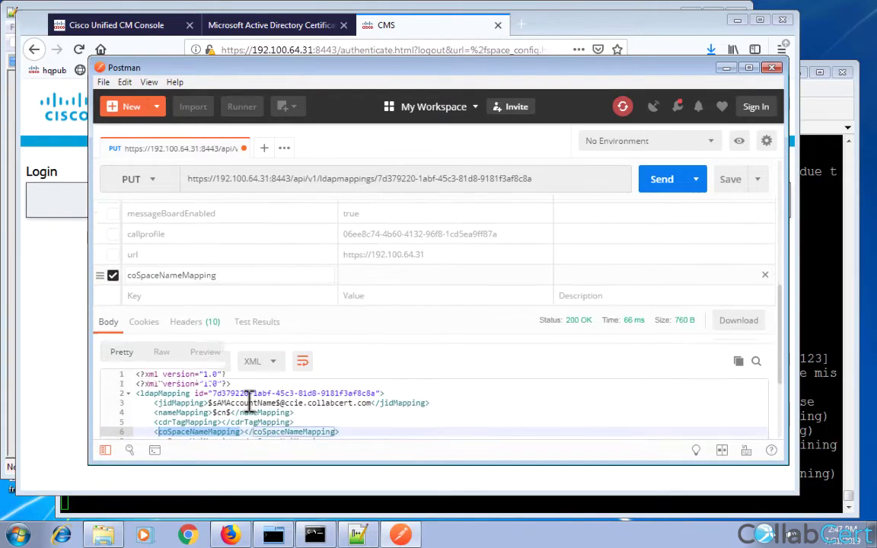
double_click(208, 373)
key("ctrl+c")
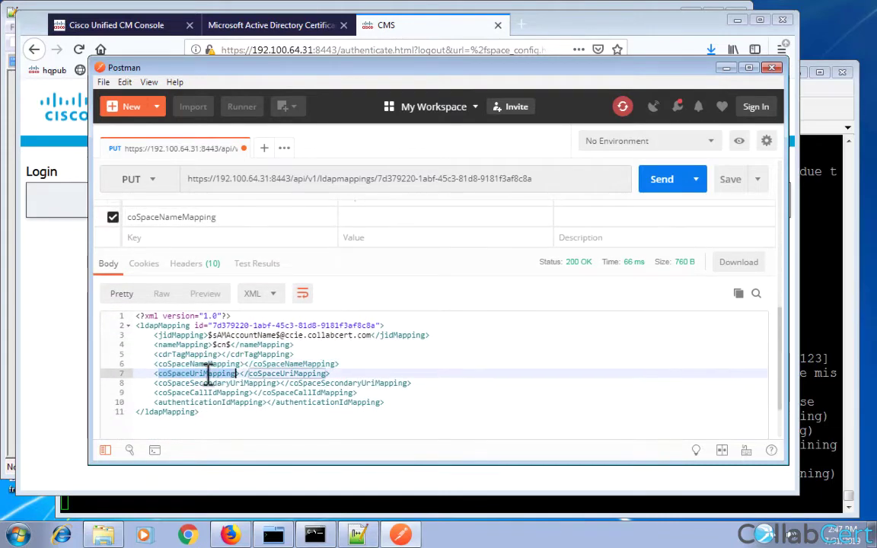
left_click(156, 241)
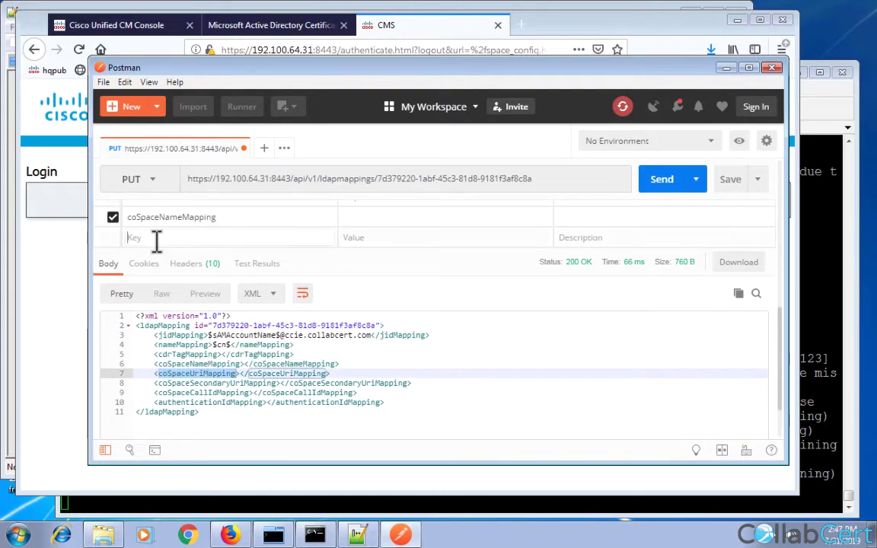
key("ctrl+v")
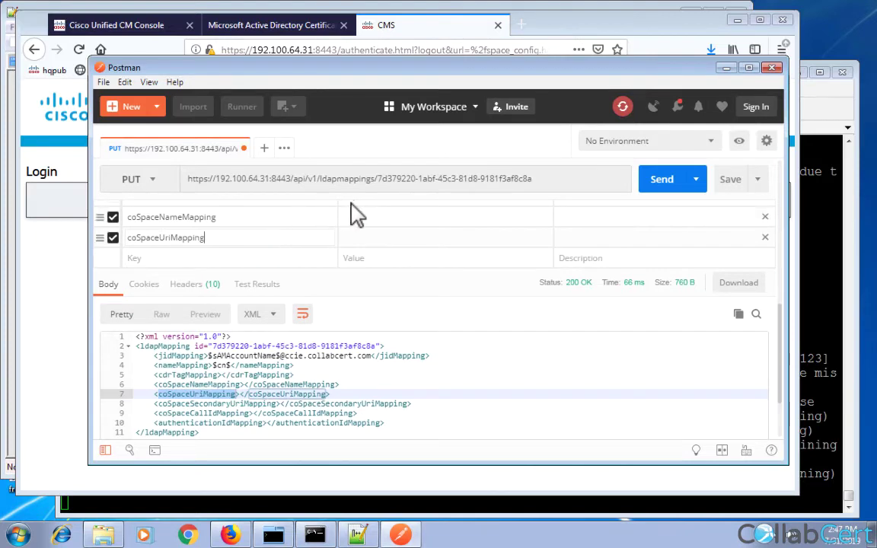
left_click(361, 217)
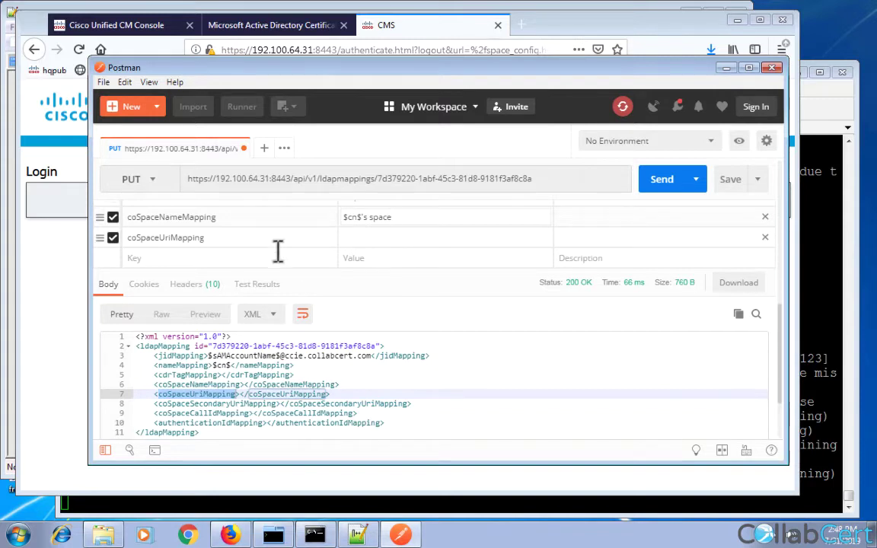
Set coSpaceUriMapping to $sAMAccountName$.space and send the PUT, getting 200 OK.
left_click(359, 238)
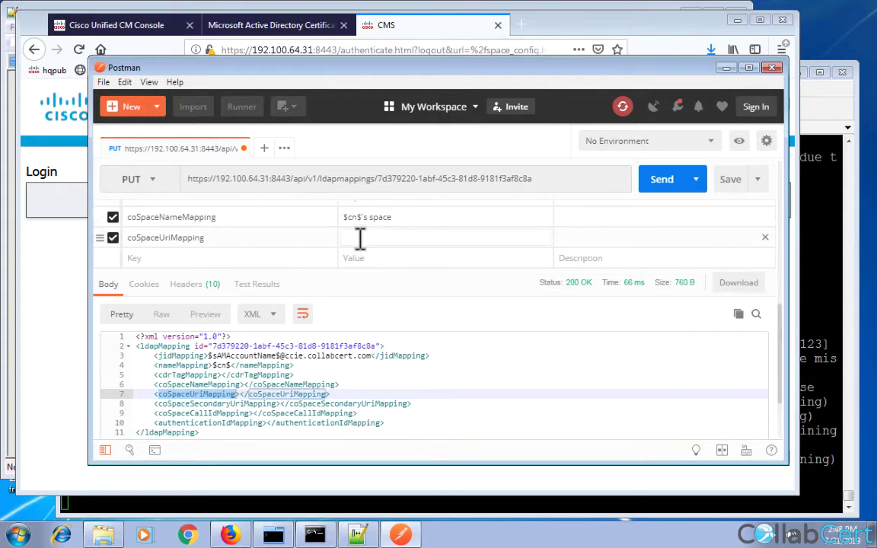
type("$")
scroll(360, 238, "up", 5)
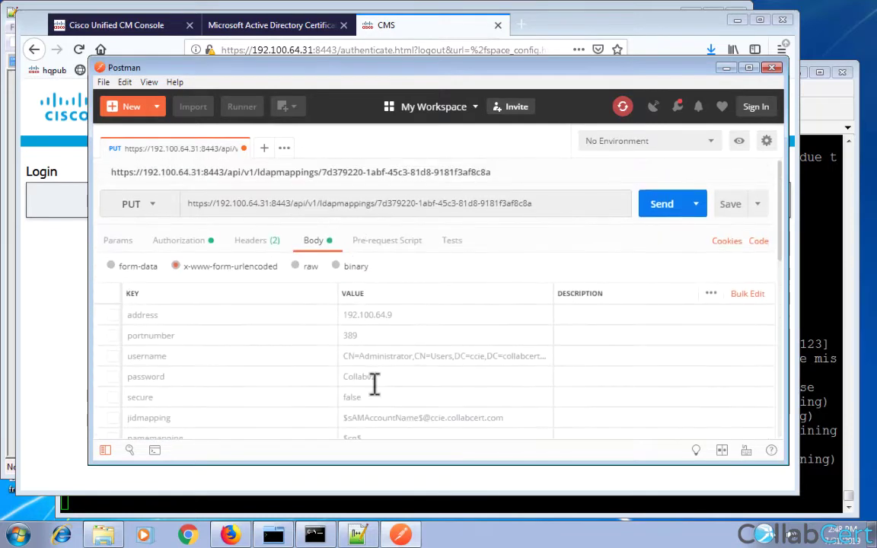
double_click(356, 417)
key("ctrl+c")
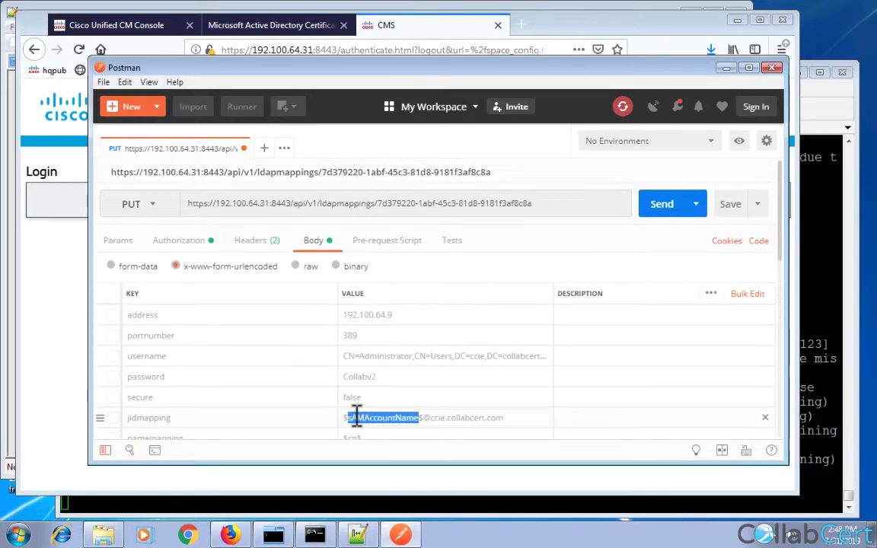
scroll(356, 417, "down", 10)
scroll(356, 418, "up", 3)
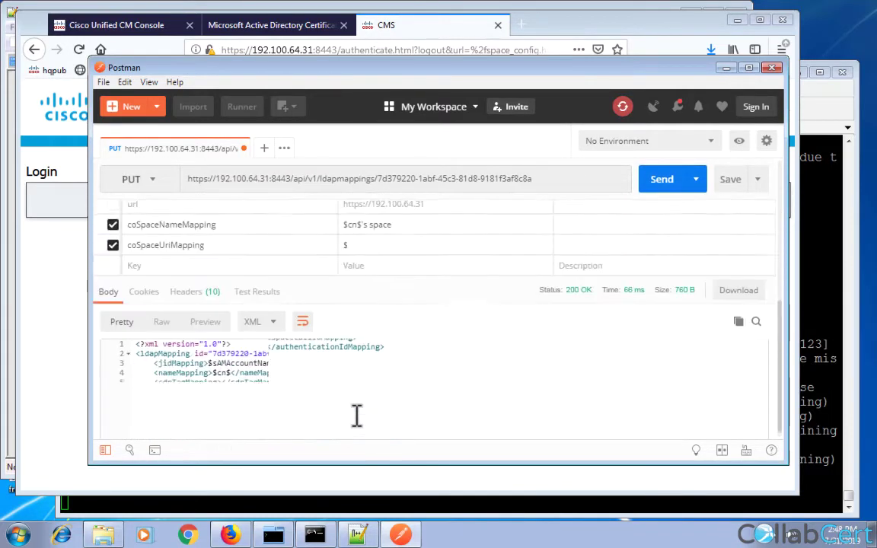
scroll(356, 418, "up", 2)
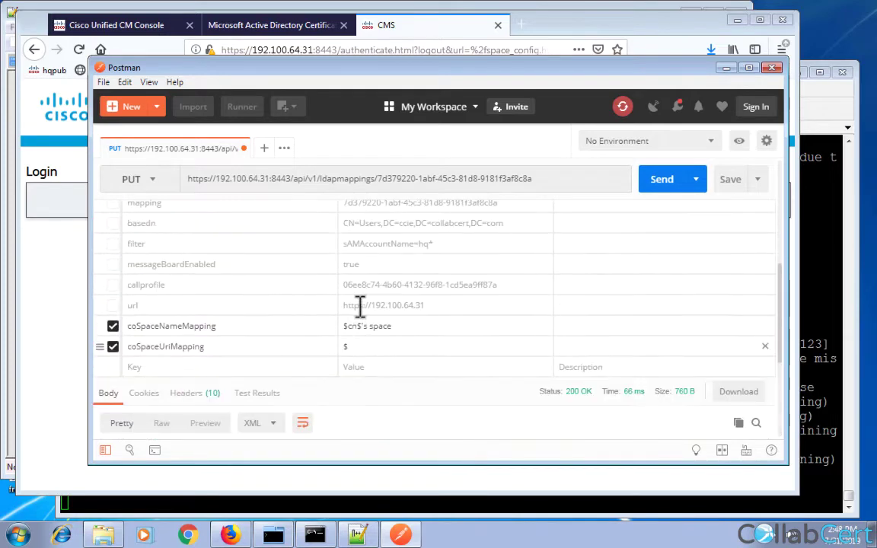
left_click(361, 350)
type("$")
key("ctrl+v")
type("$.space")
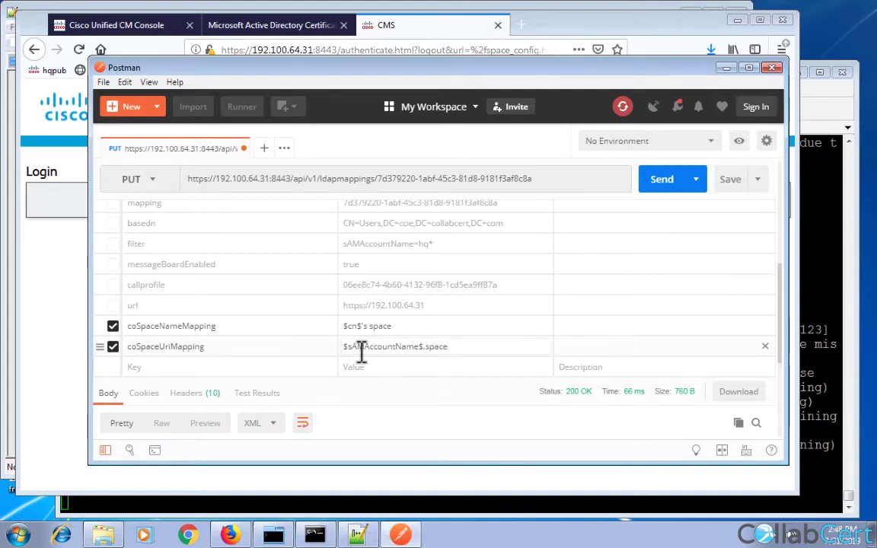
left_click(661, 183)
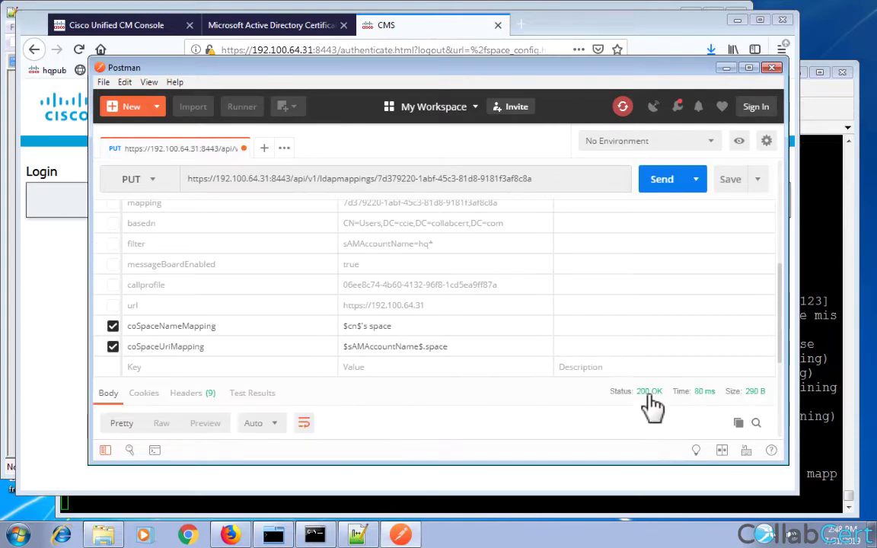
Sign back into the CMS web admin with saved credentials and open Configuration > Active Directory.
left_click(55, 318)
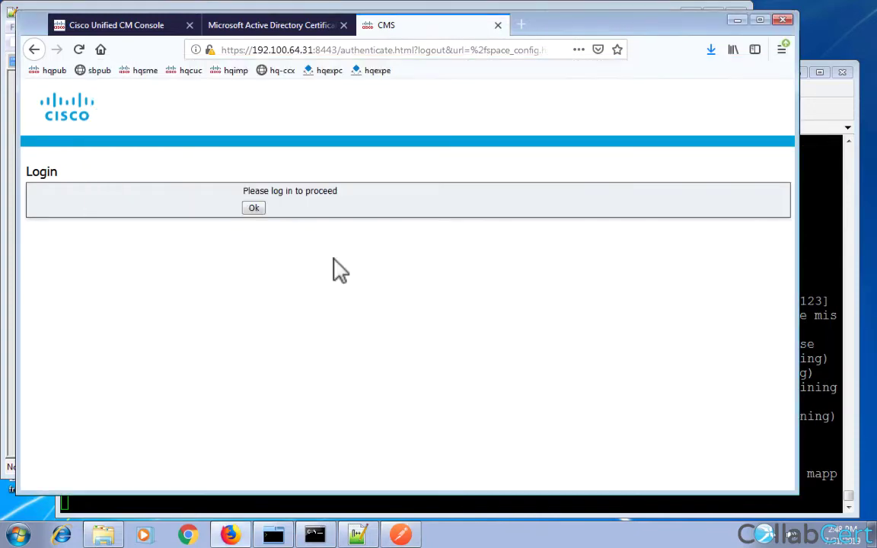
left_click(254, 210)
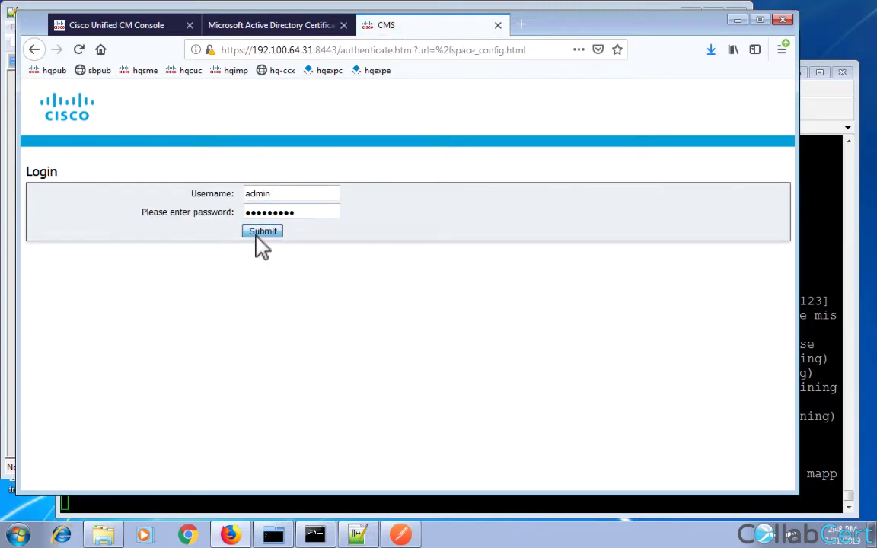
left_click(259, 233)
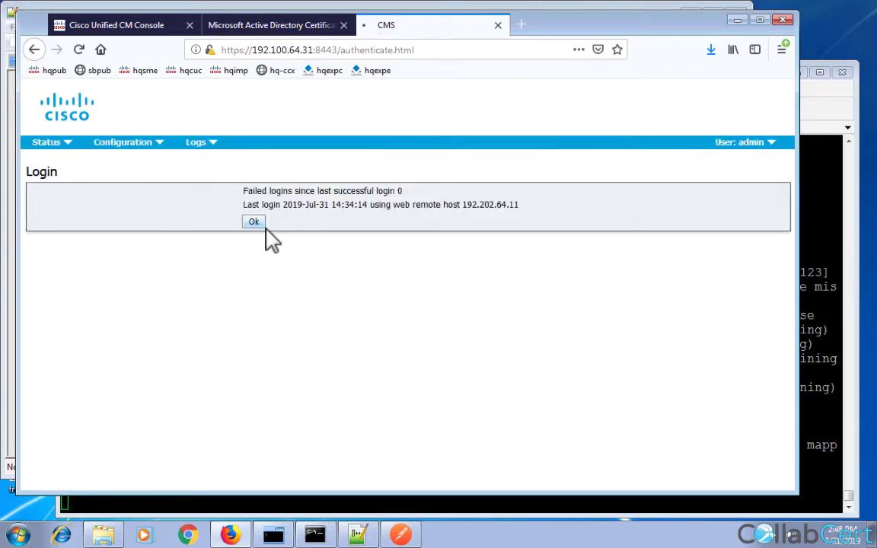
left_click(255, 222)
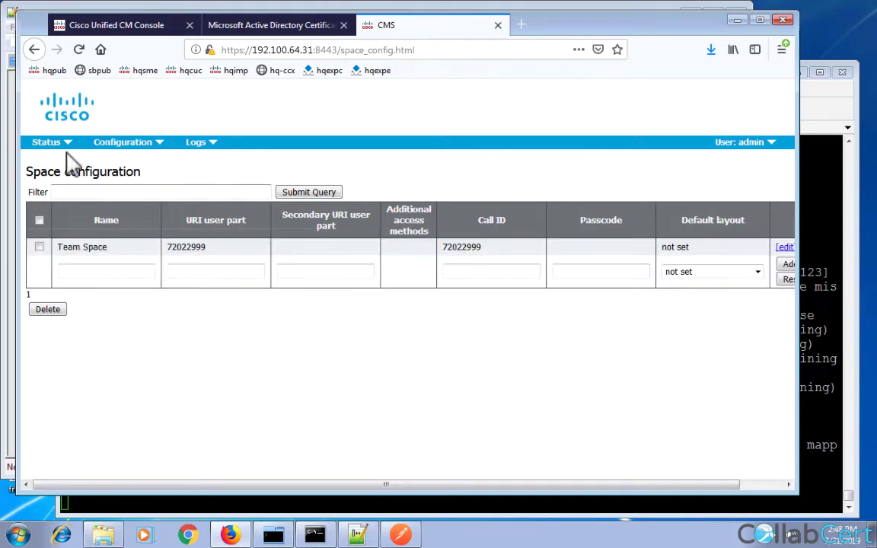
mouse_move(113, 146)
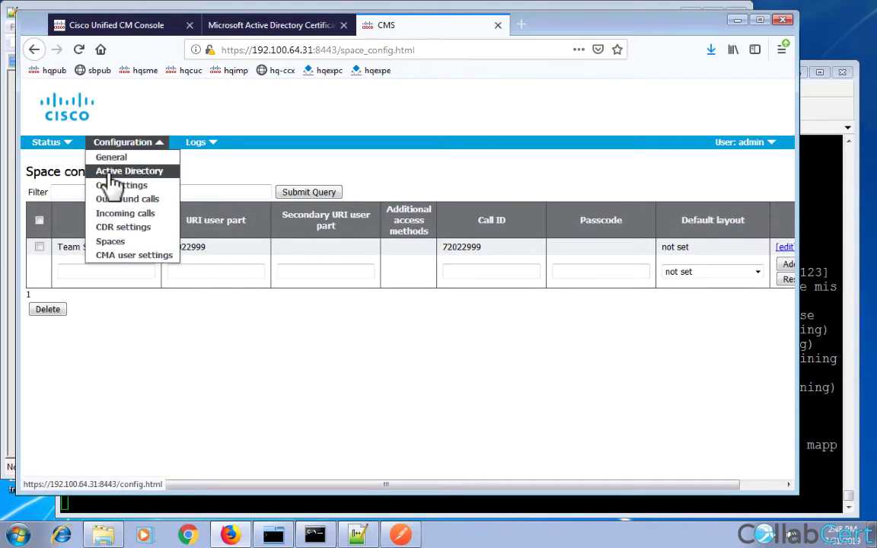
left_click(114, 173)
scroll(337, 483, "down", 2)
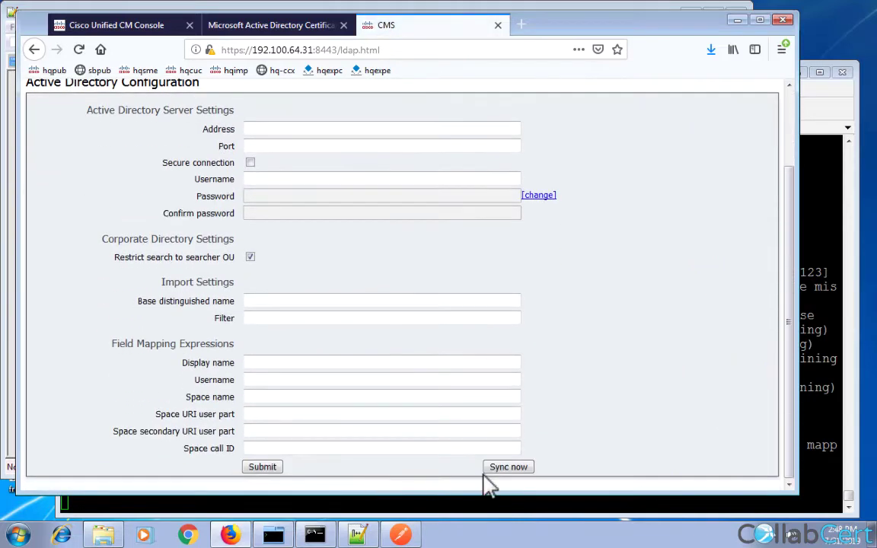
scroll(507, 476, "up", 2)
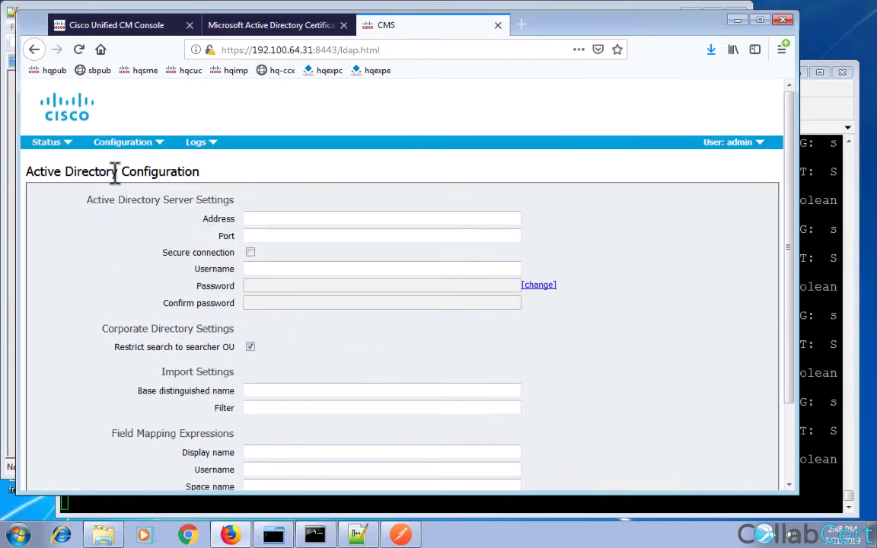
Review the imported users list, then go to the Spaces configuration page.
mouse_move(67, 144)
left_click(47, 186)
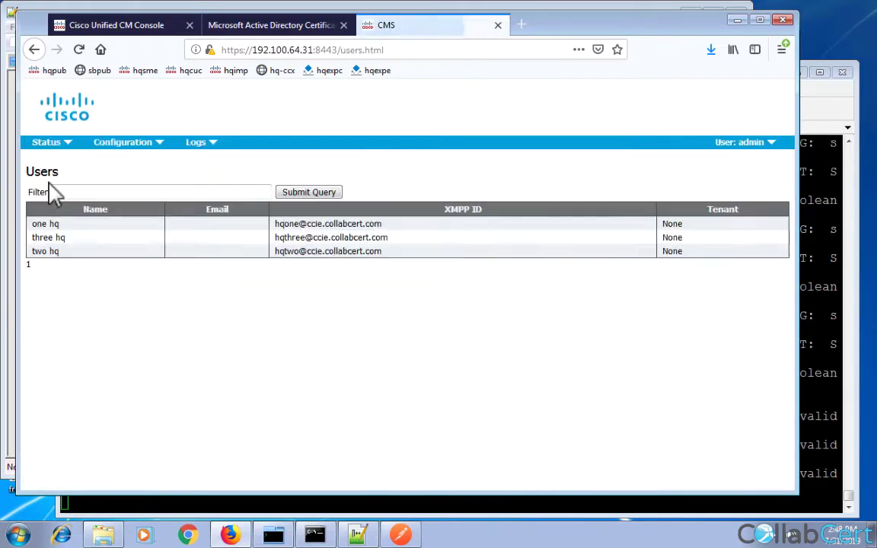
left_click(122, 146)
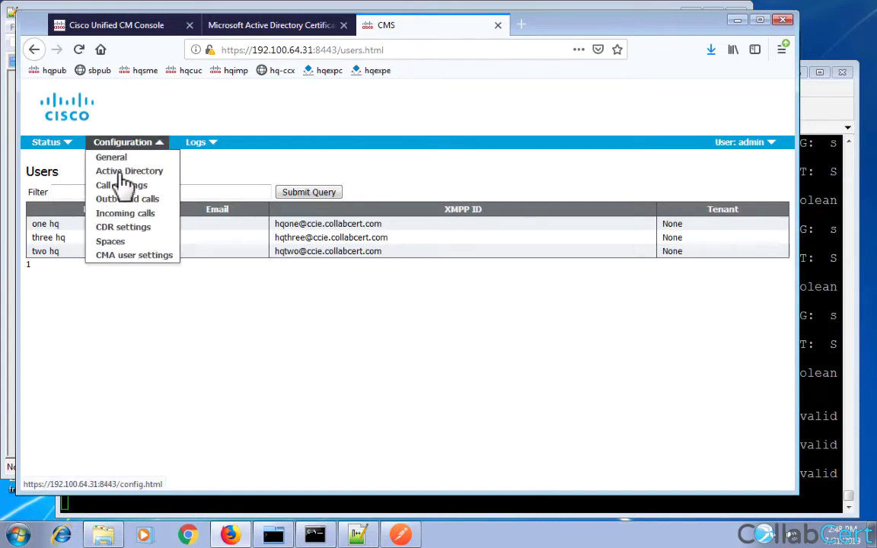
left_click(114, 243)
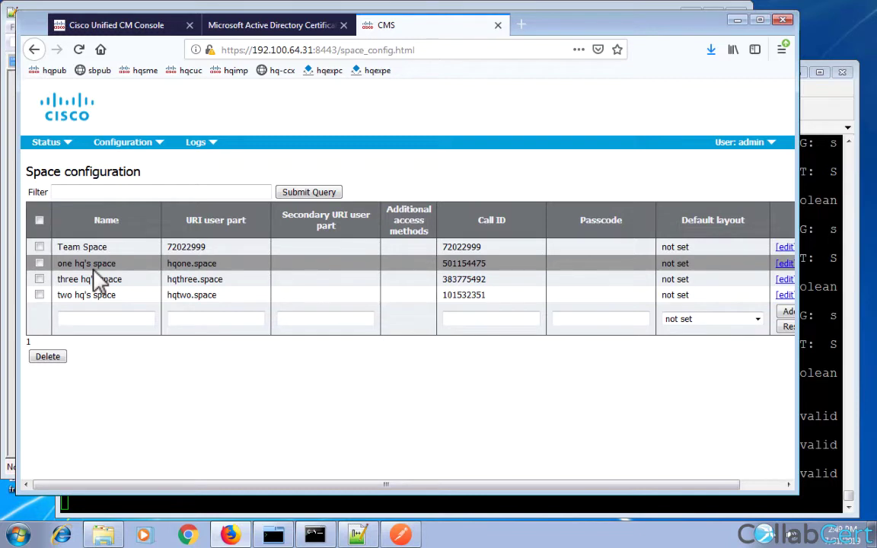
Highlight the new space 'one hq's space' with URI hqone.space and Team Space's 72022999.
left_click_drag(58, 263, 109, 265)
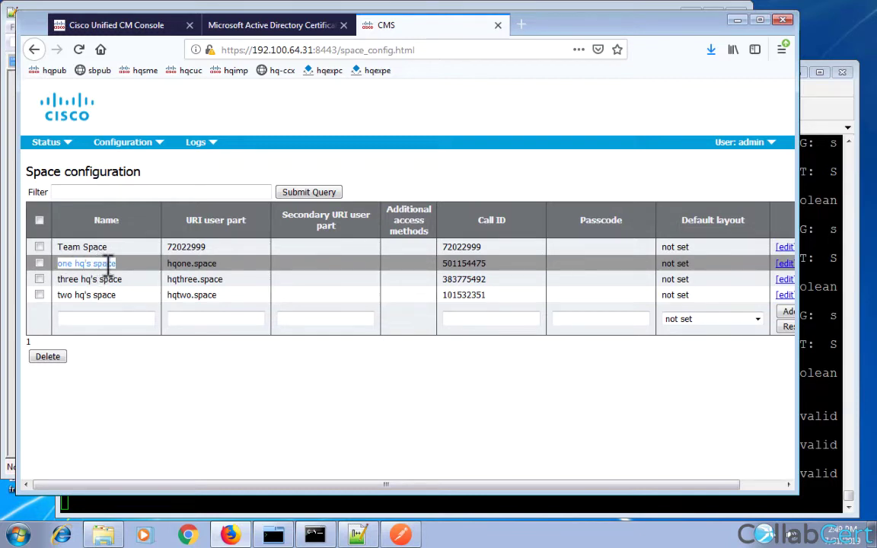
left_click_drag(167, 263, 217, 263)
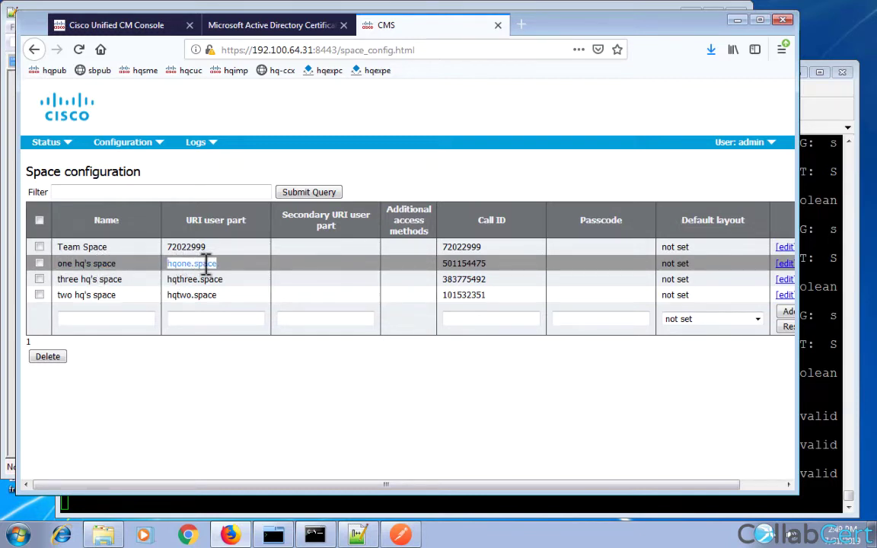
left_click_drag(186, 220, 214, 220)
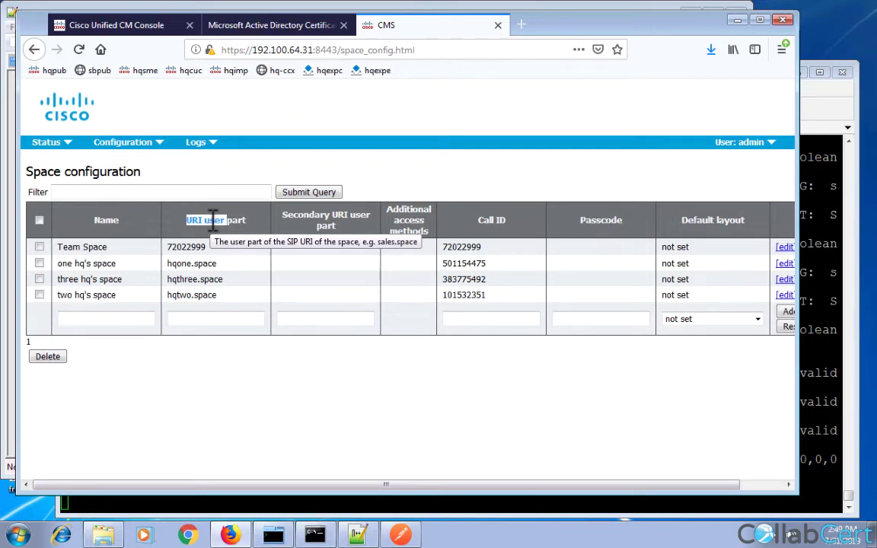
double_click(197, 247)
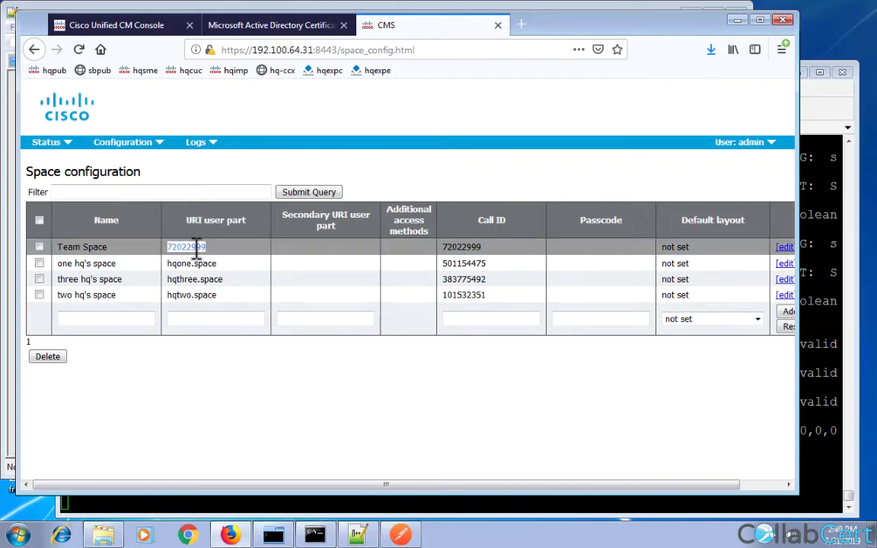
double_click(180, 264)
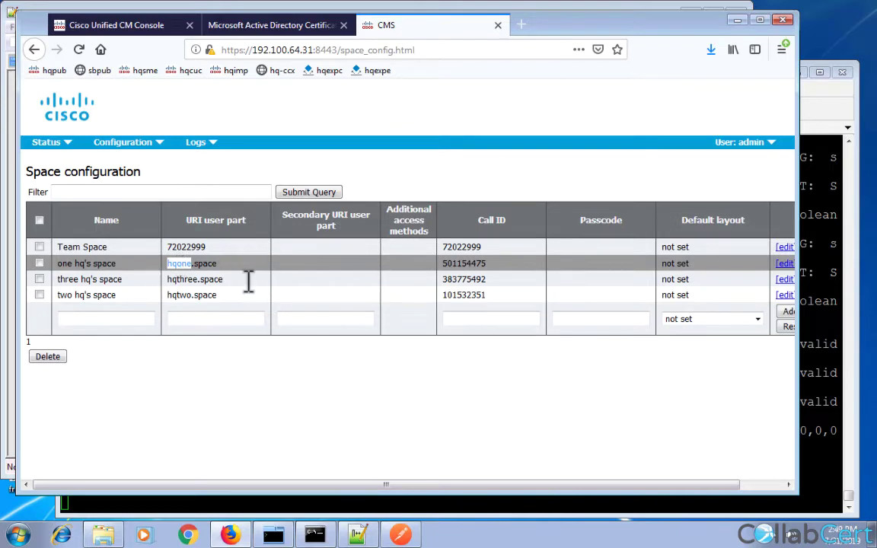
left_click(400, 535)
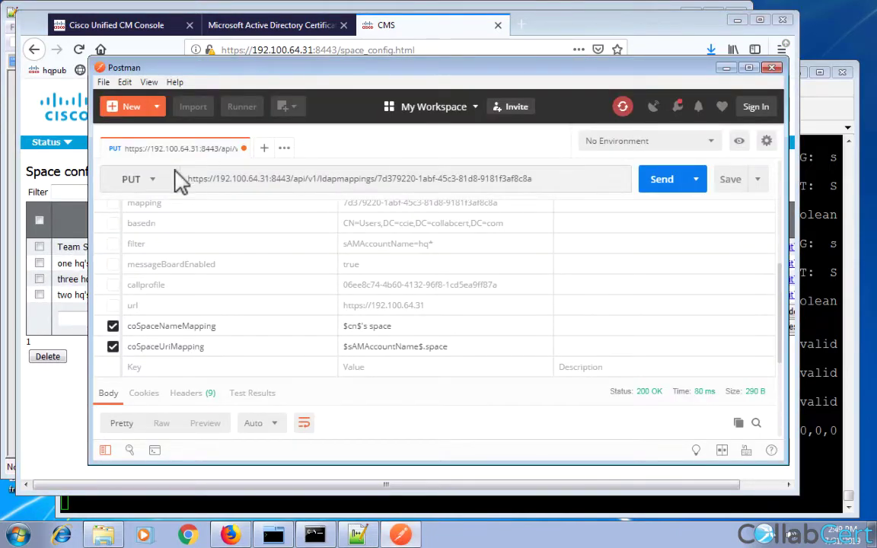
Send a GET to /api/v1/cospaces to list all coSpaces.
left_click(150, 179)
left_click(122, 206)
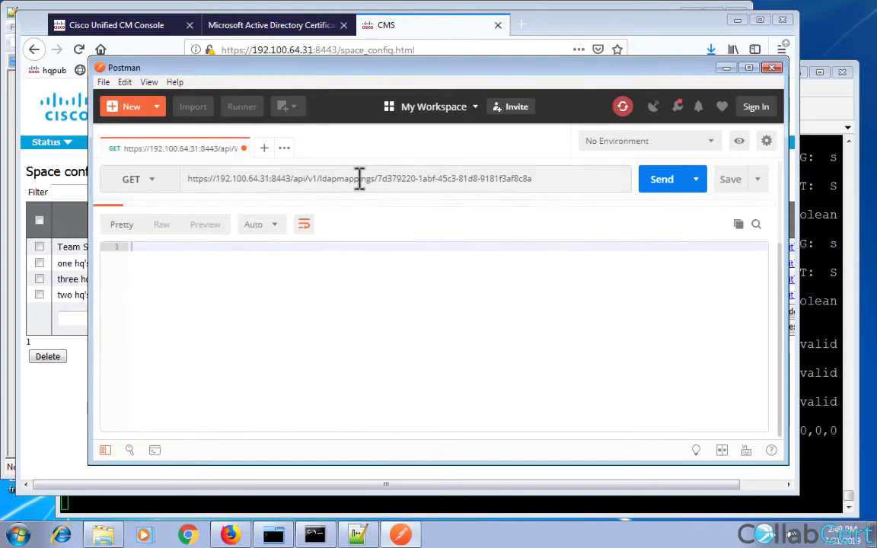
left_click_drag(320, 180, 516, 184)
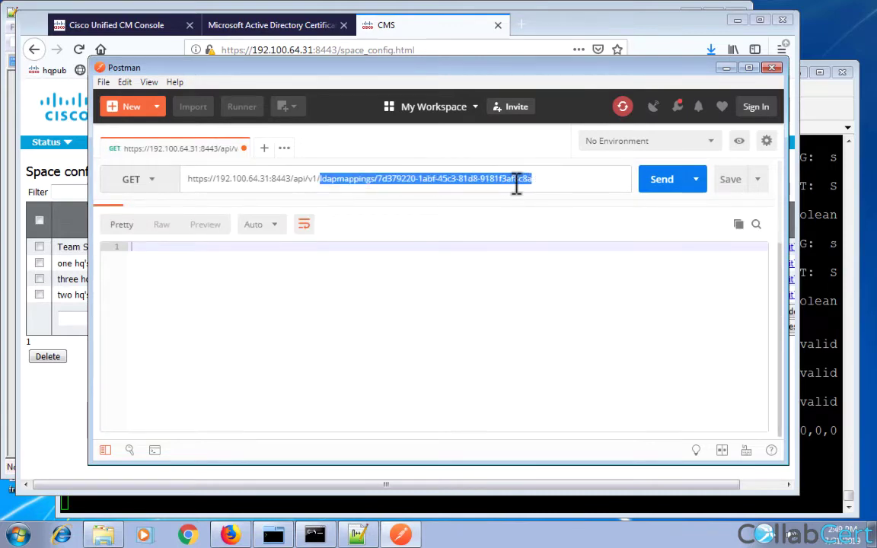
type("cospaces")
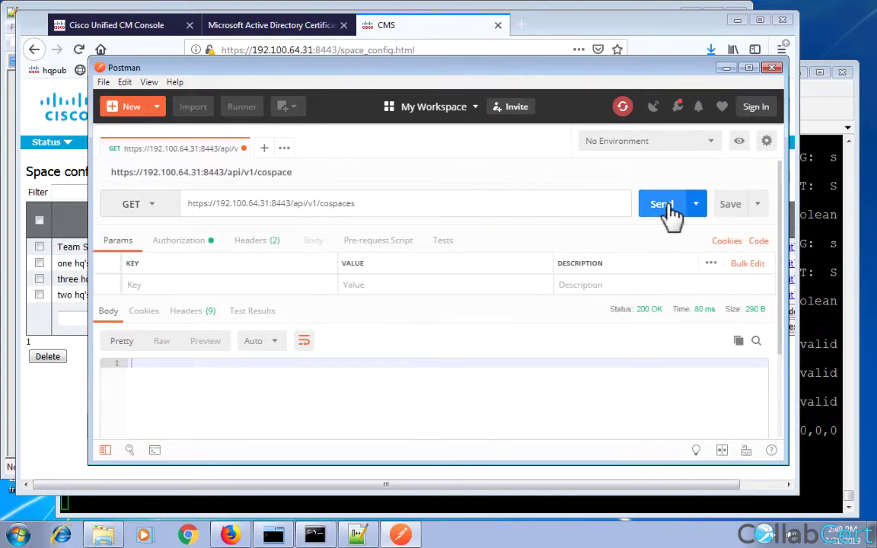
left_click(670, 212)
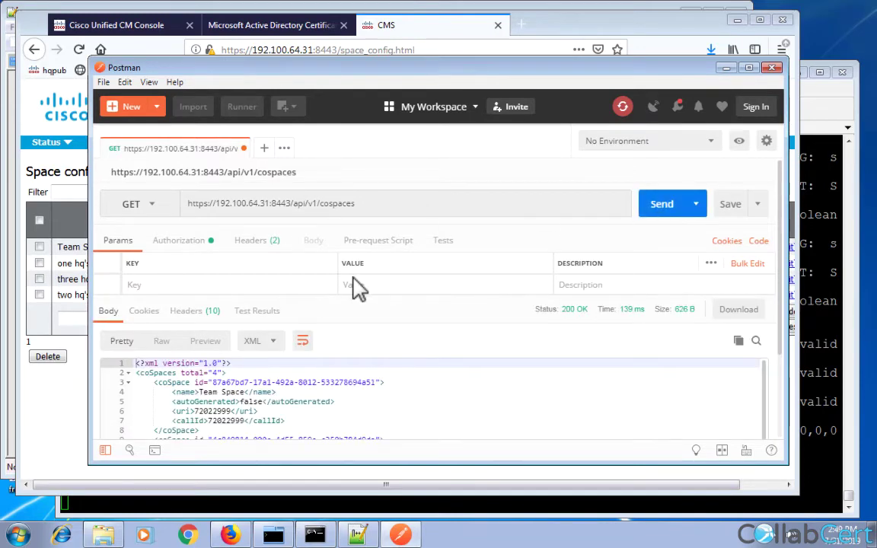
Copy the coSpace id of one hq's space from the XML response.
scroll(318, 358, "down", 1)
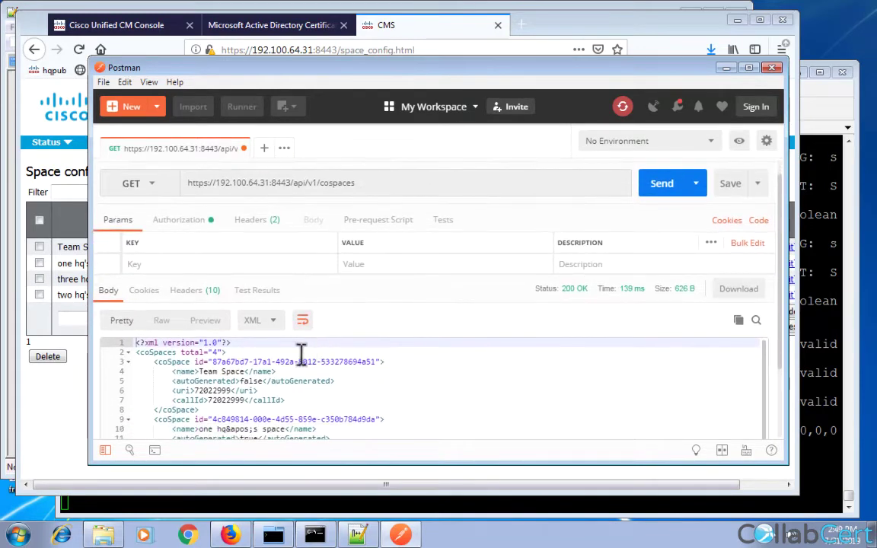
scroll(226, 350, "down", 2)
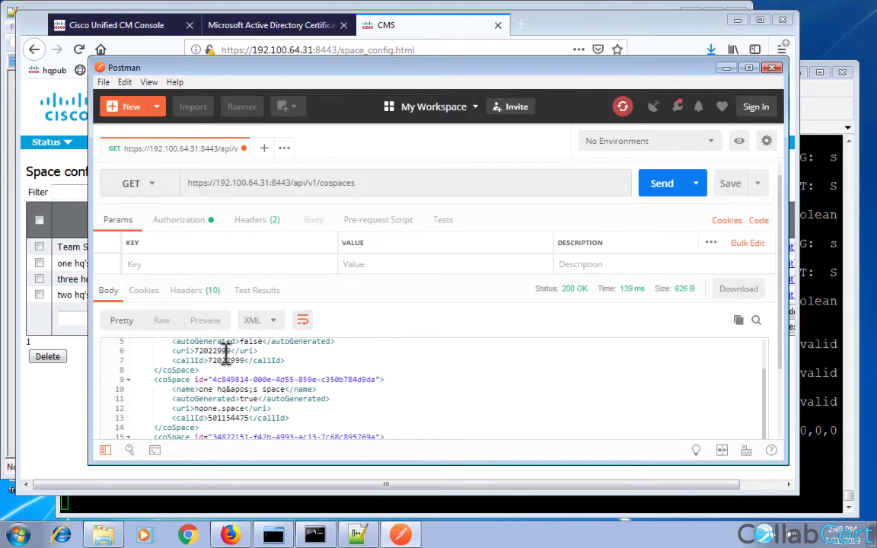
left_click(233, 378)
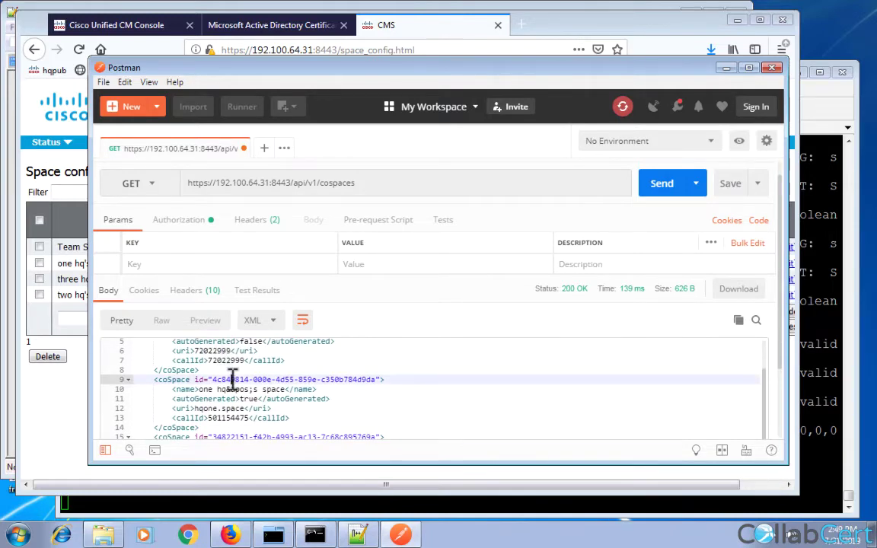
double_click(235, 379)
left_click_drag(277, 378, 357, 388)
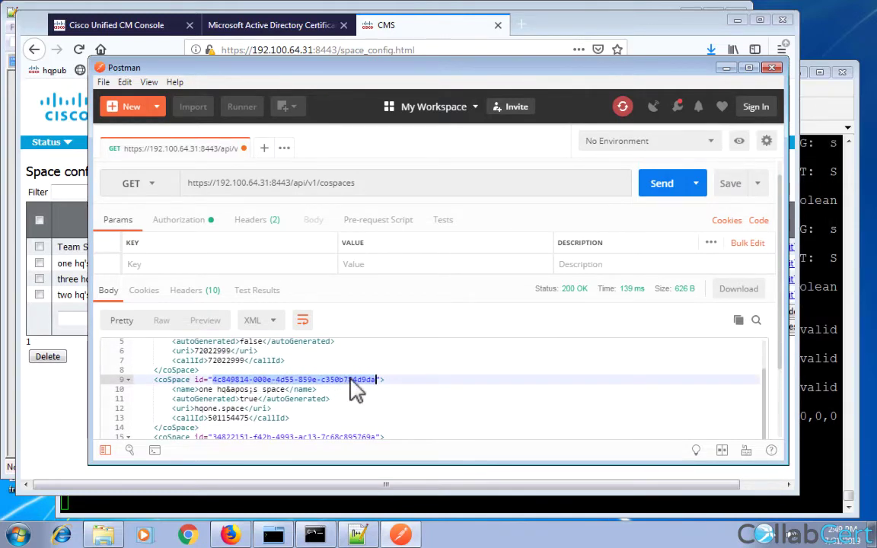
right_click(354, 390)
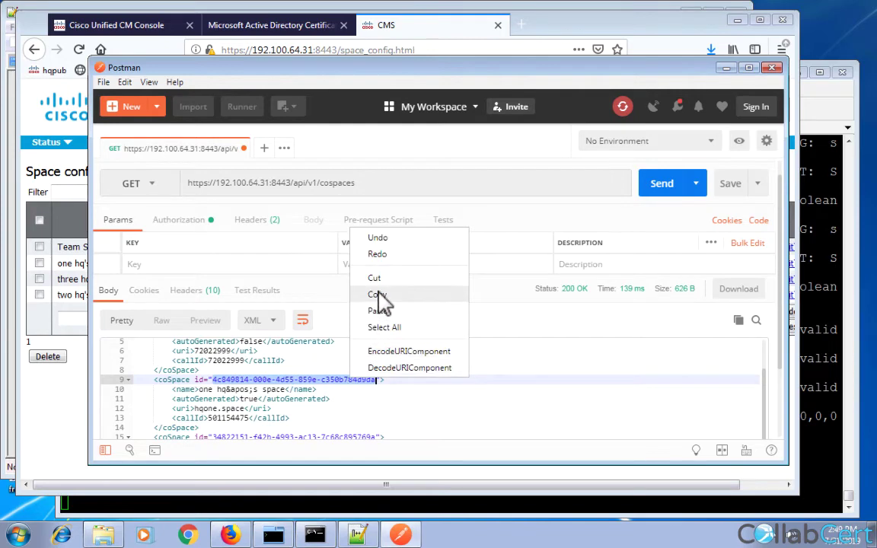
left_click(379, 295)
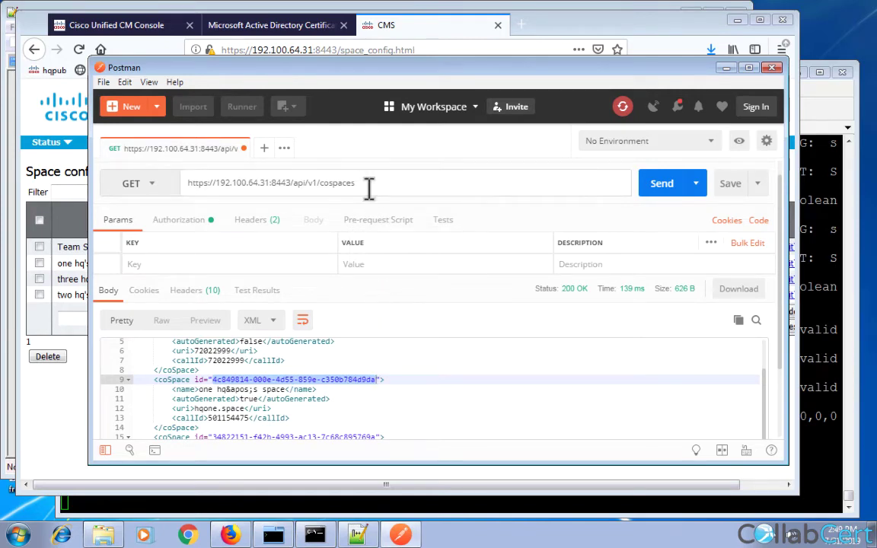
Fetch one hq's space by its id and highlight its ownerId and owner JID.
key("ctrl+v")
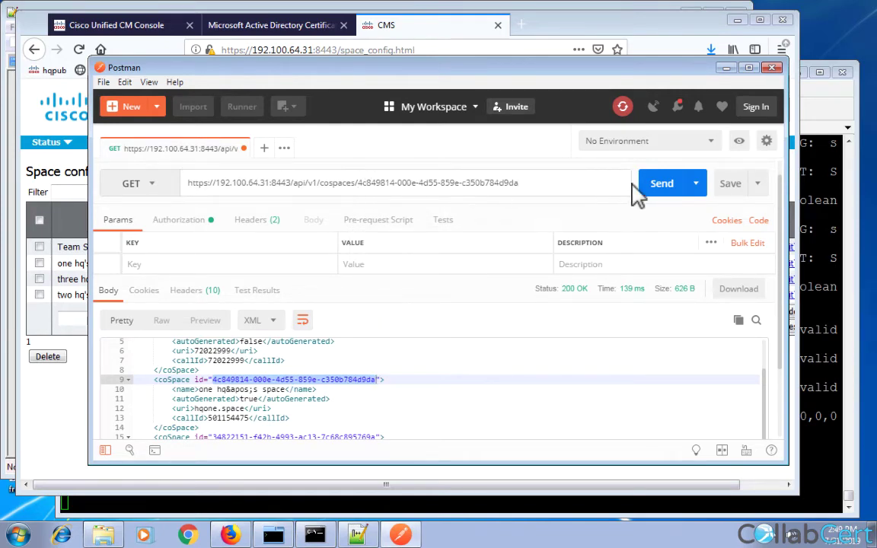
left_click(664, 192)
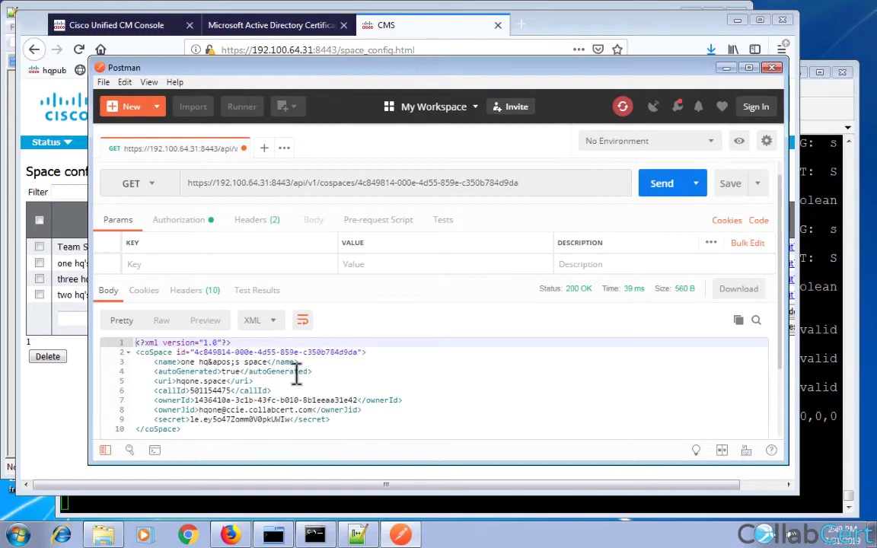
left_click(172, 402)
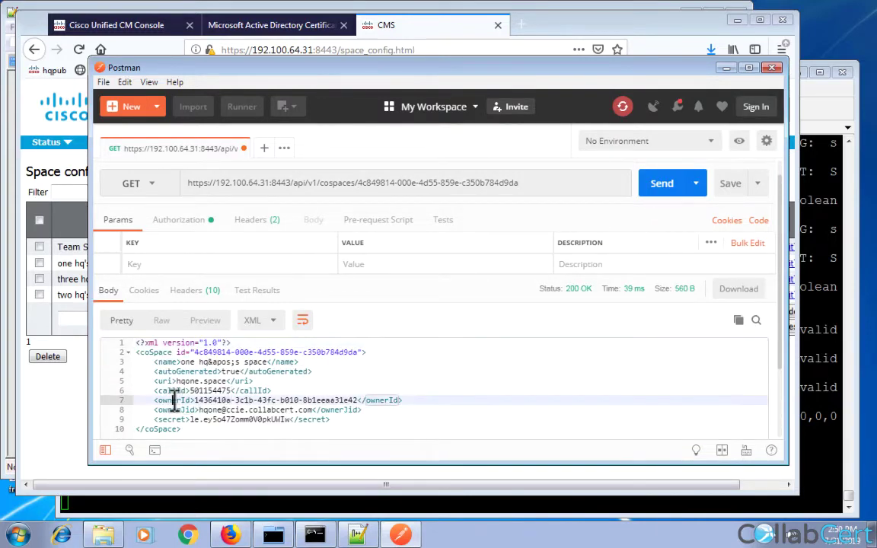
double_click(218, 400)
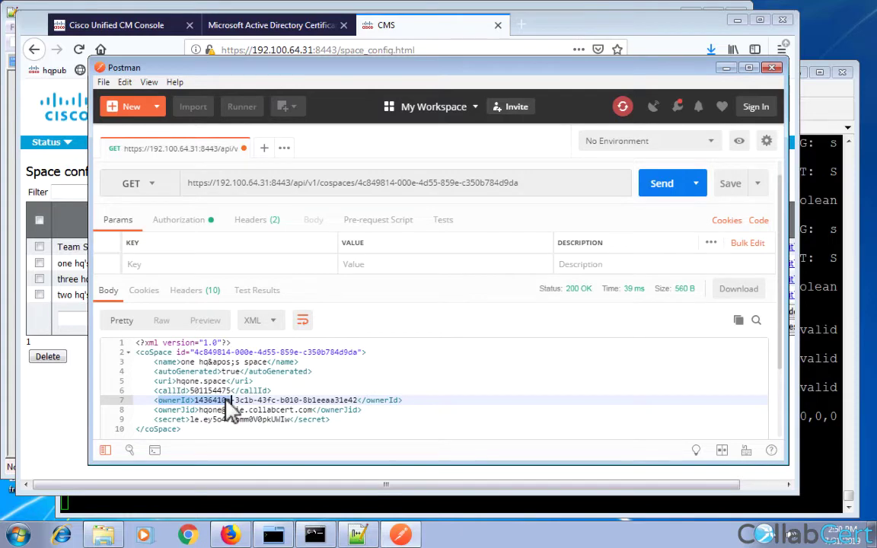
left_click_drag(219, 400, 324, 400)
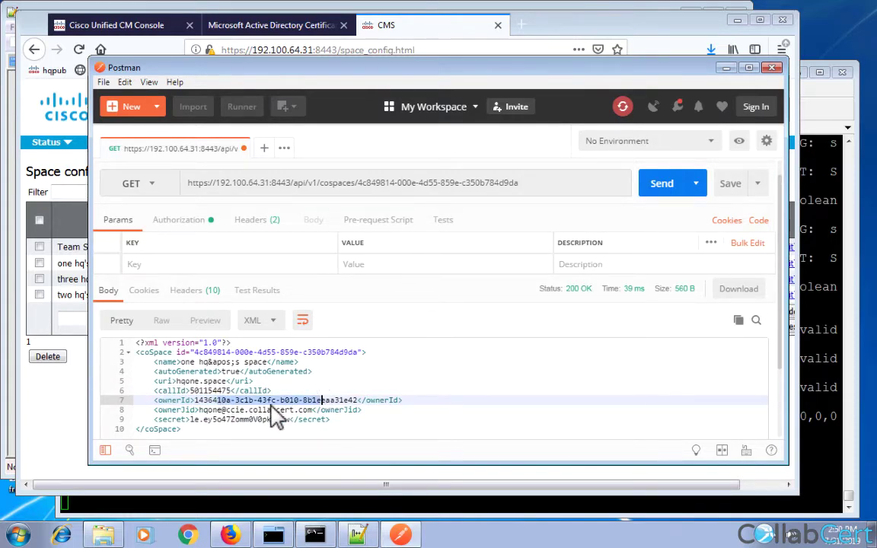
double_click(209, 409)
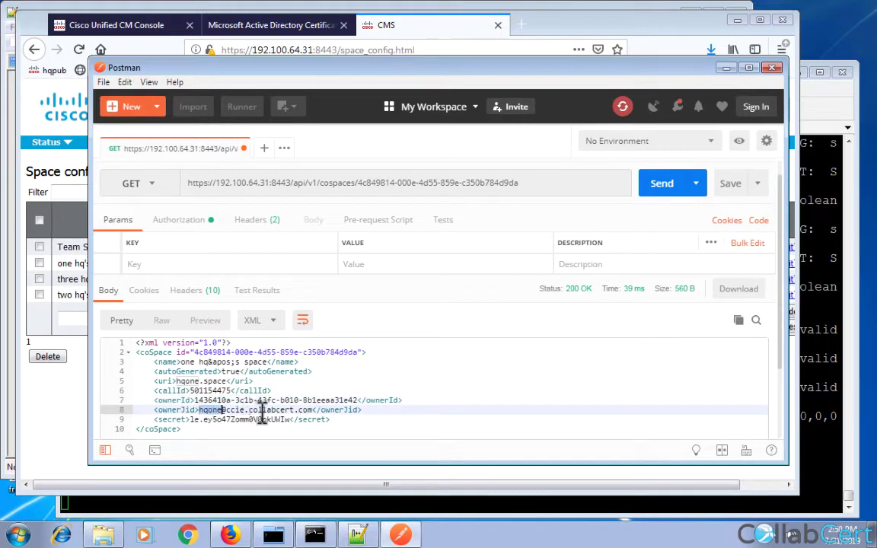
left_click_drag(263, 411, 305, 417)
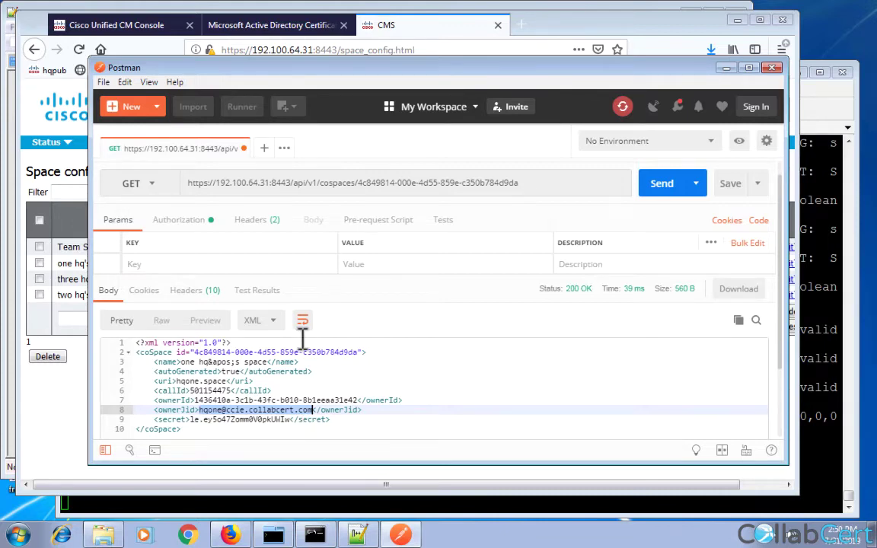
Re-list all coSpaces, copy Team Space's id and fetch Team Space's details.
double_click(373, 183)
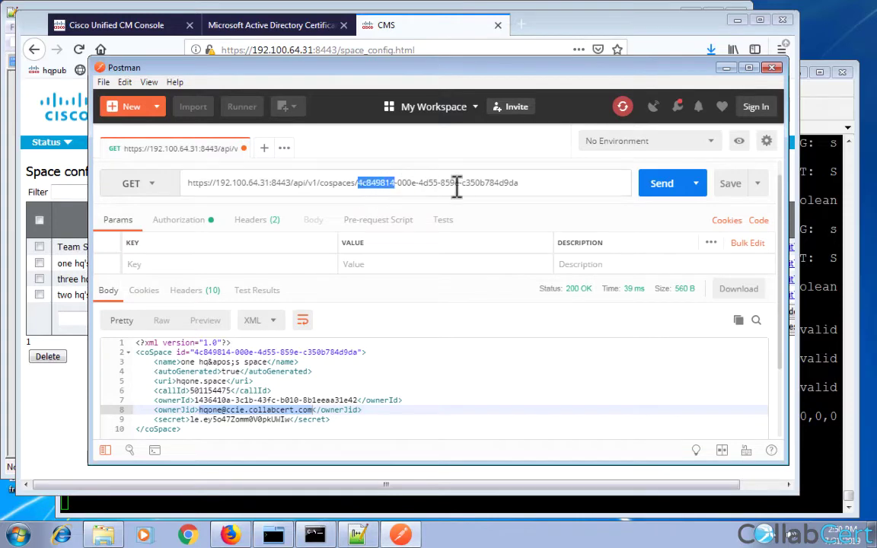
left_click_drag(457, 188, 481, 187)
key("BackSpace")
key("ctrl+Return")
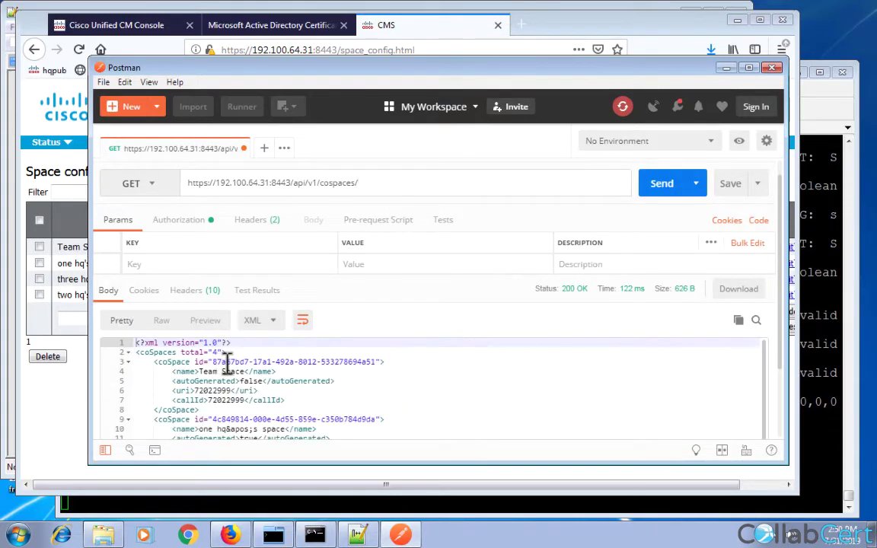
left_click_drag(213, 362, 376, 362)
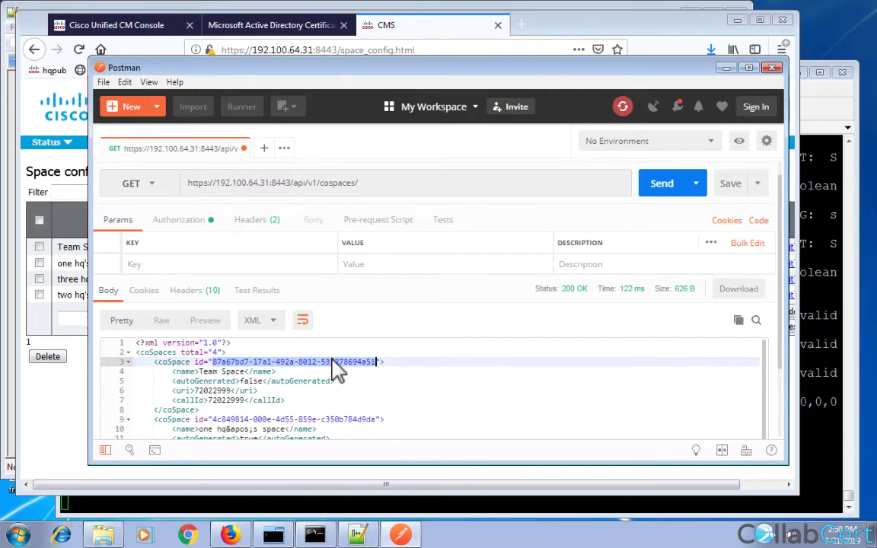
left_click(380, 182)
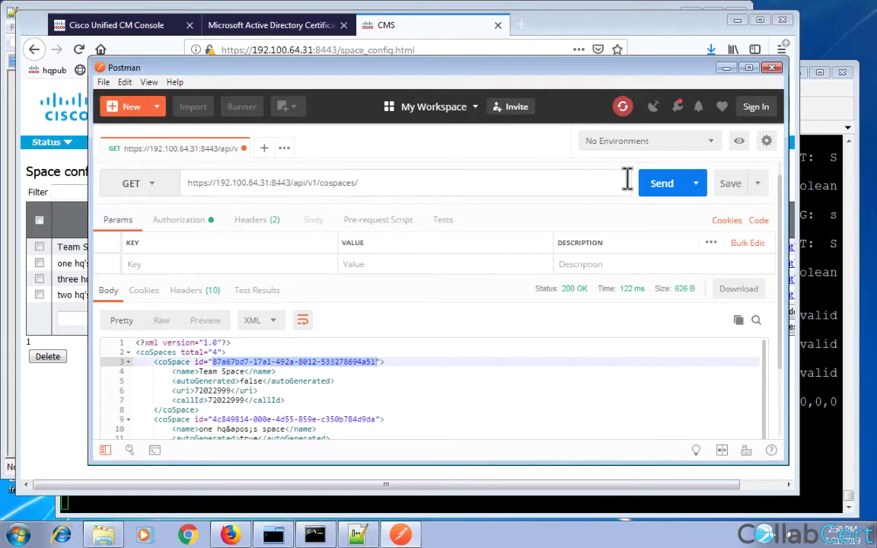
key("ctrl+v")
left_click(664, 192)
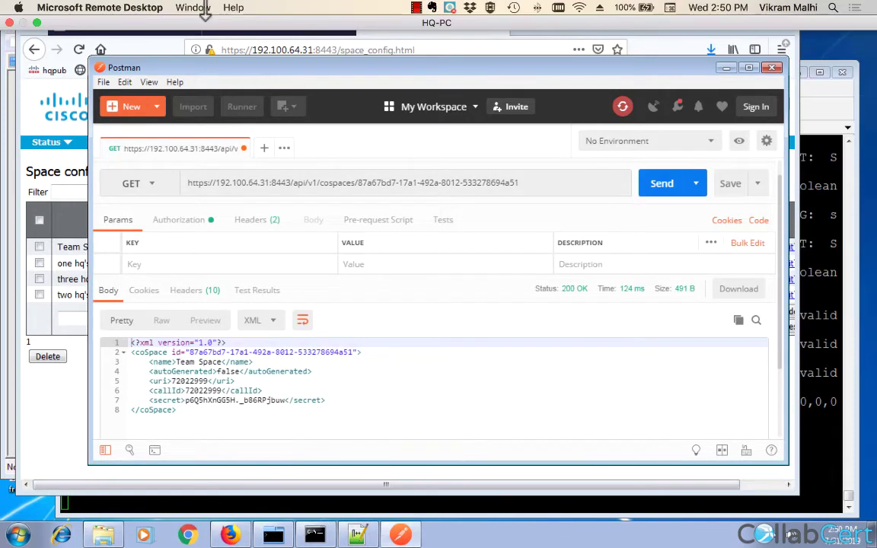
left_click(198, 8)
left_click(200, 83)
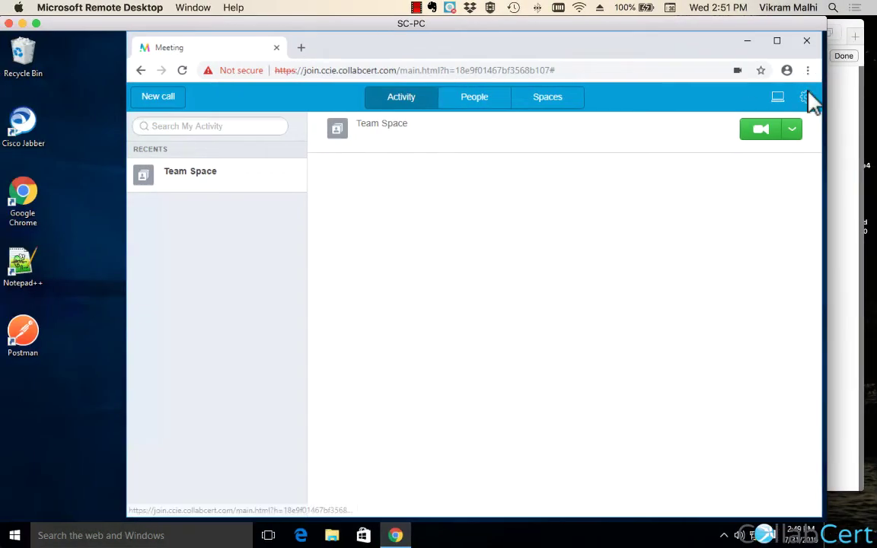
Place a video call to two hq's space at hqtwo.space.
left_click(807, 99)
left_click(811, 104)
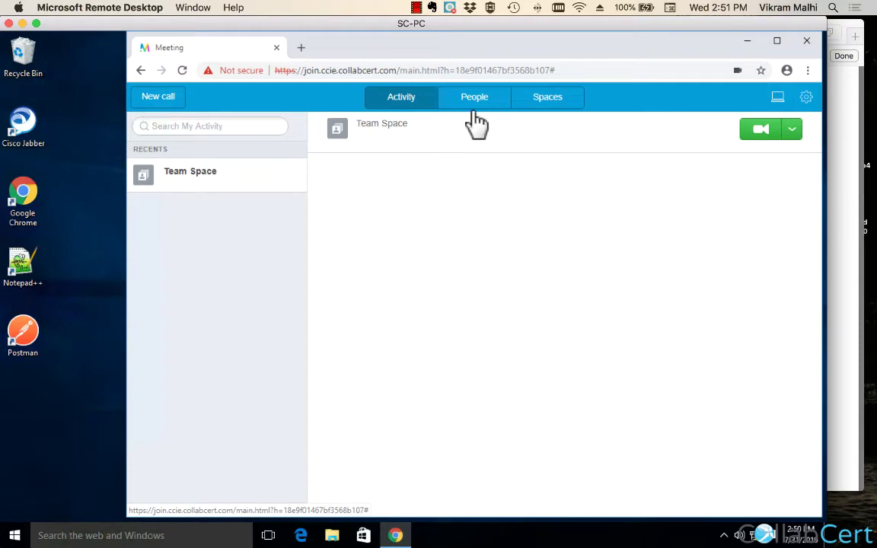
left_click(162, 101)
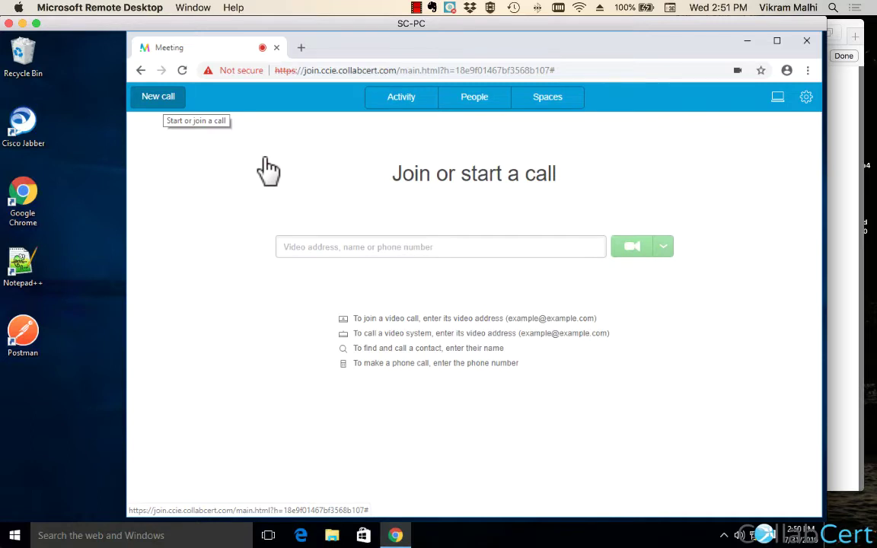
left_click(347, 248)
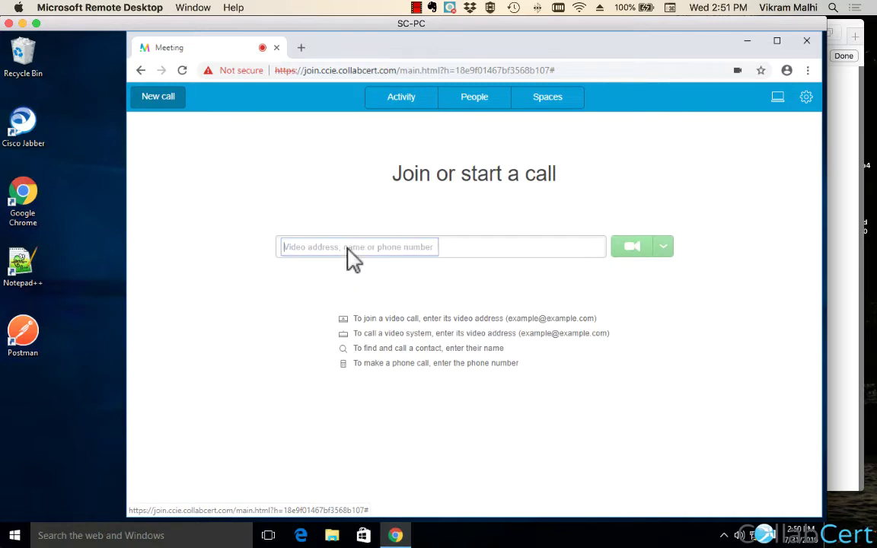
type("hqtwo space")
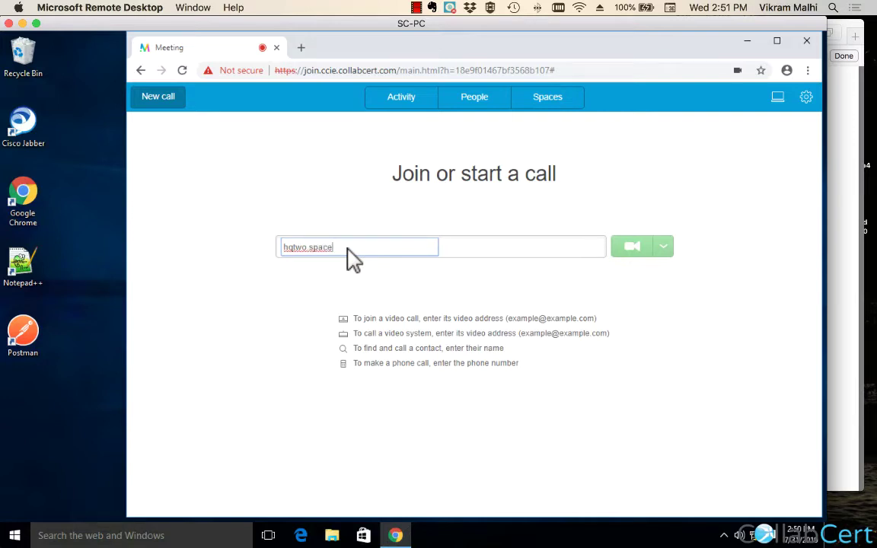
key("Return")
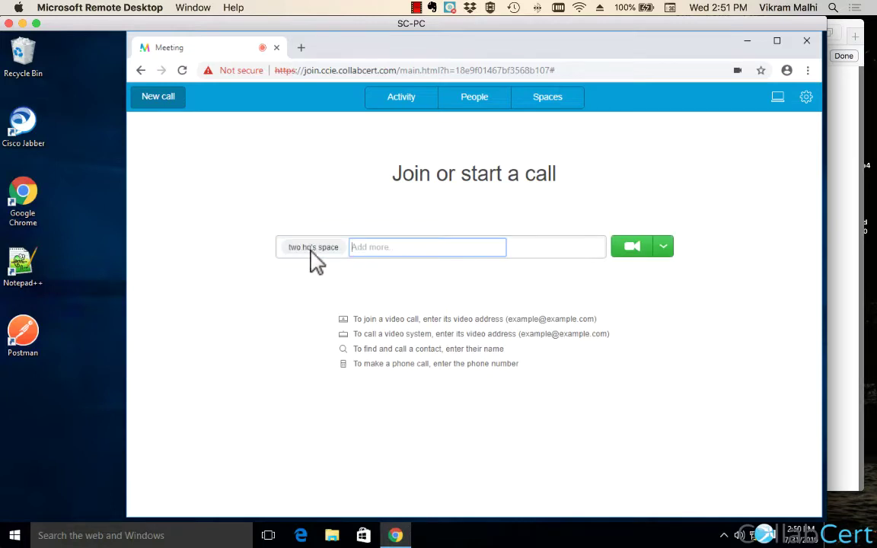
left_click(620, 258)
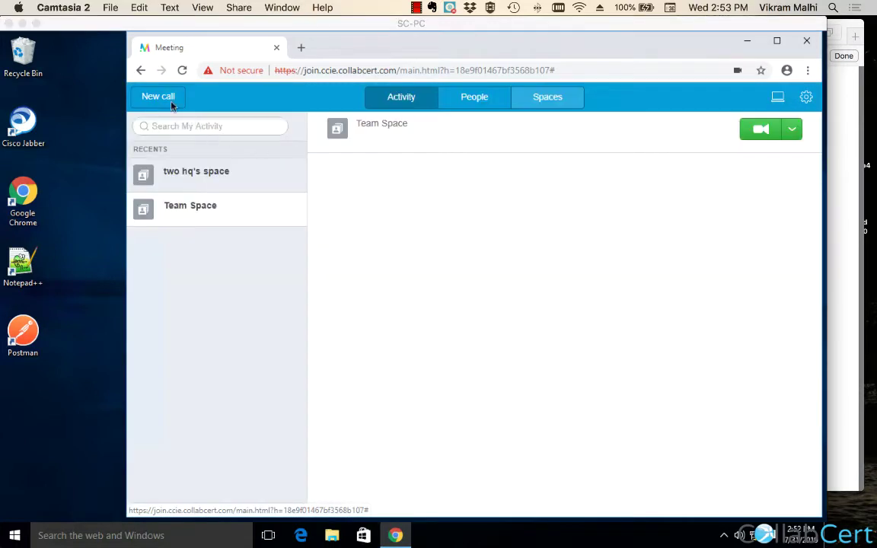
left_click(167, 104)
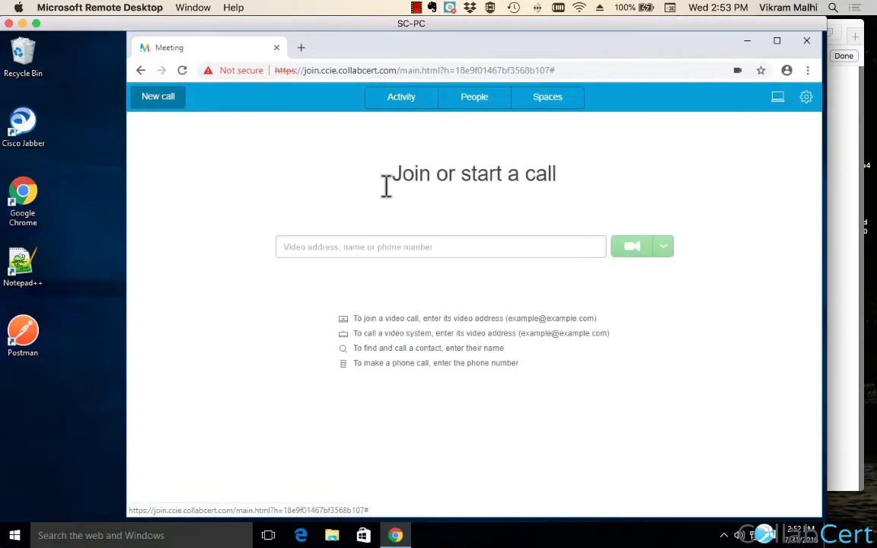
type("72022333")
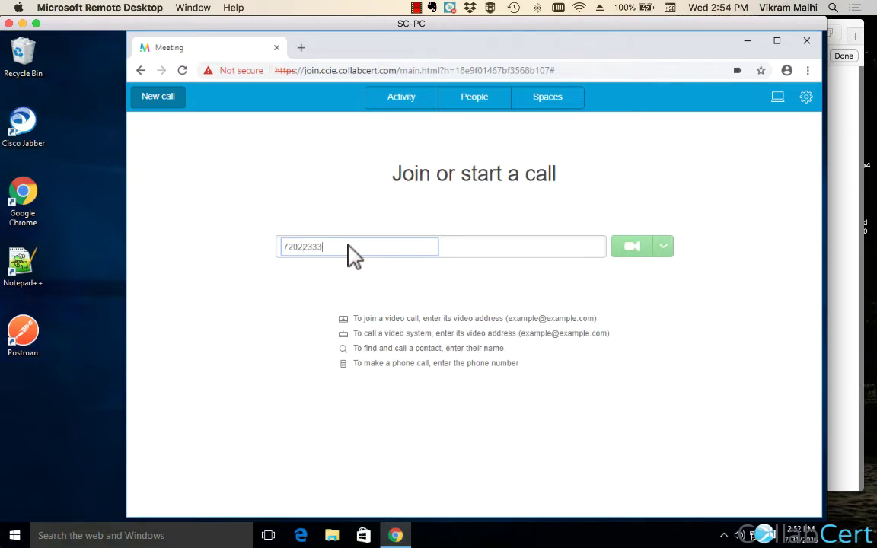
key("Return")
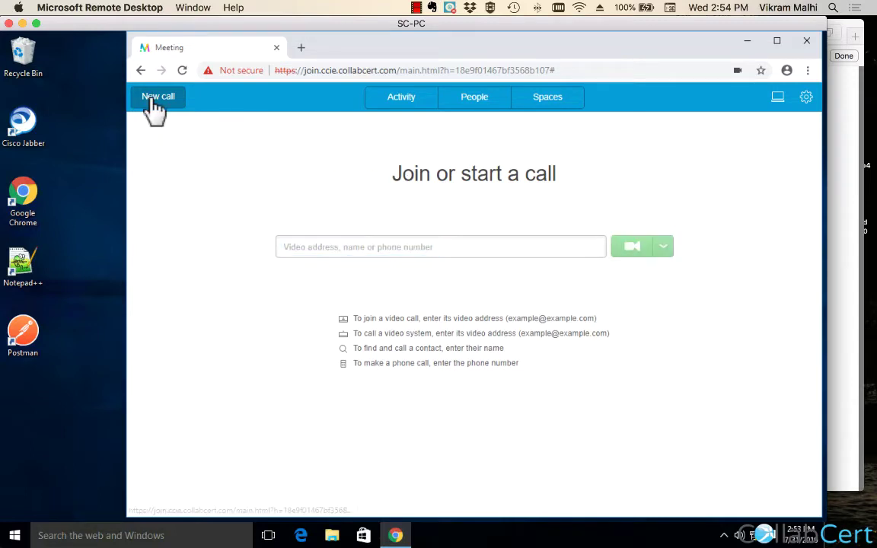
left_click(316, 254)
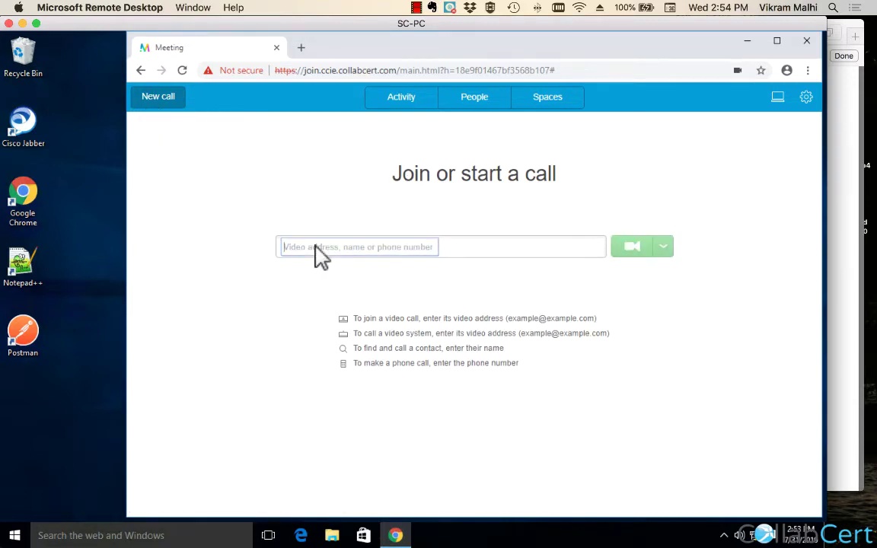
type("7202")
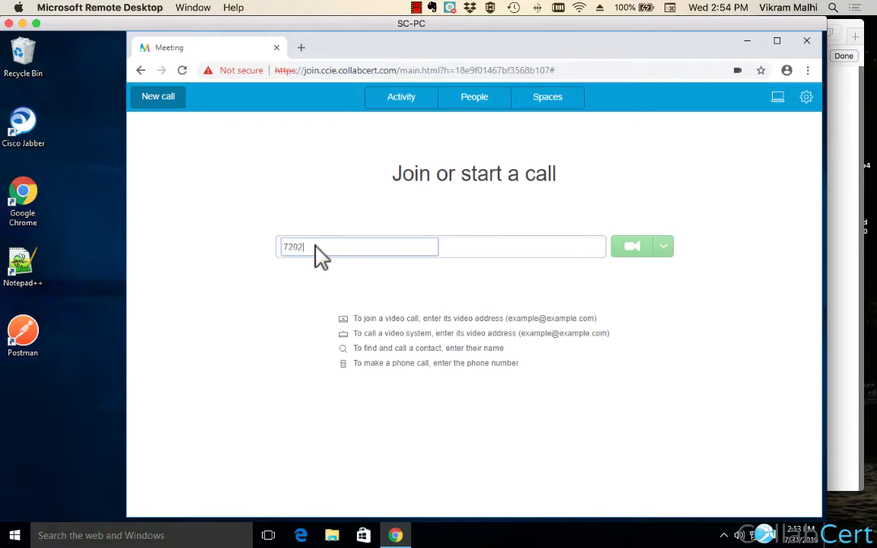
type("2333")
key("Return")
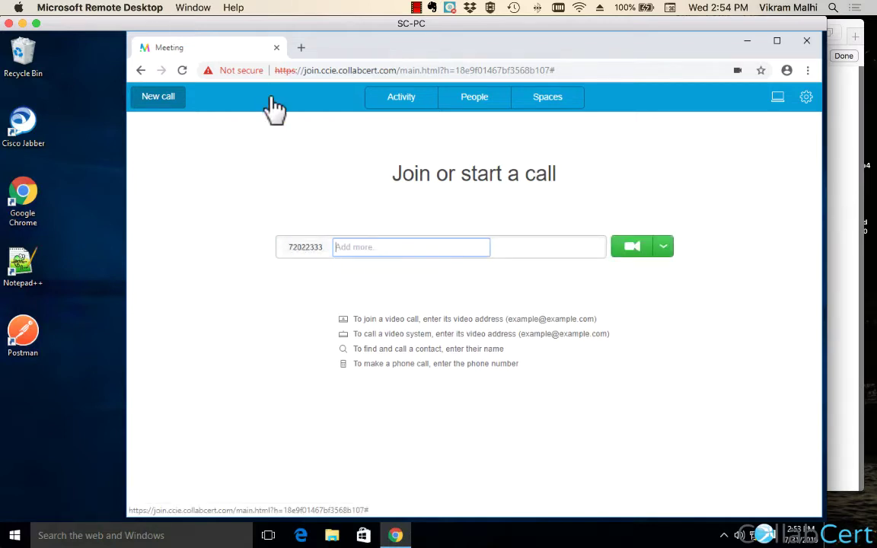
left_click(192, 8)
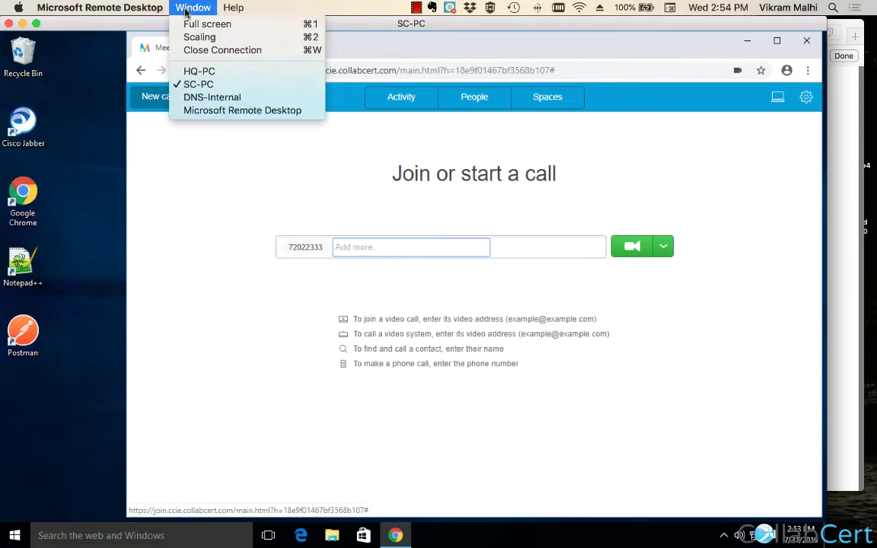
Back on SC-PC, replace the call address with 72022999 and call Team Space.
left_click(199, 70)
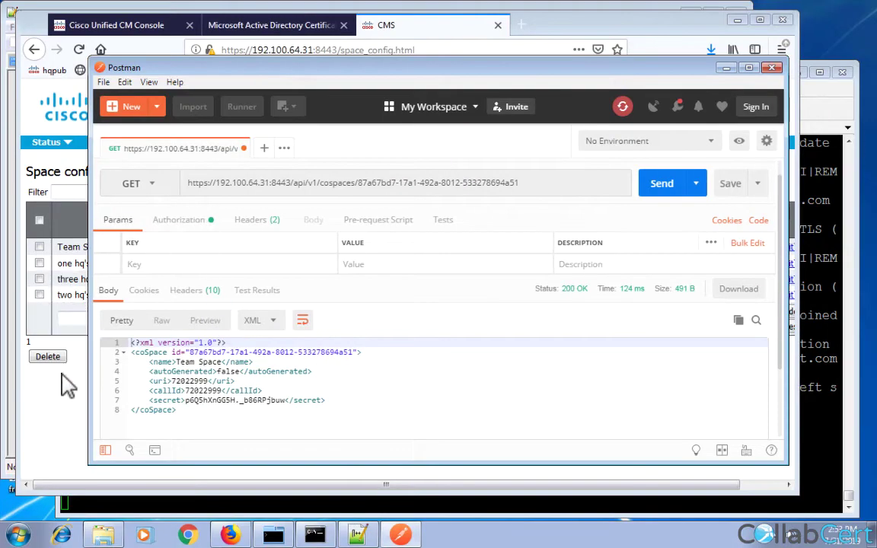
left_click(57, 339)
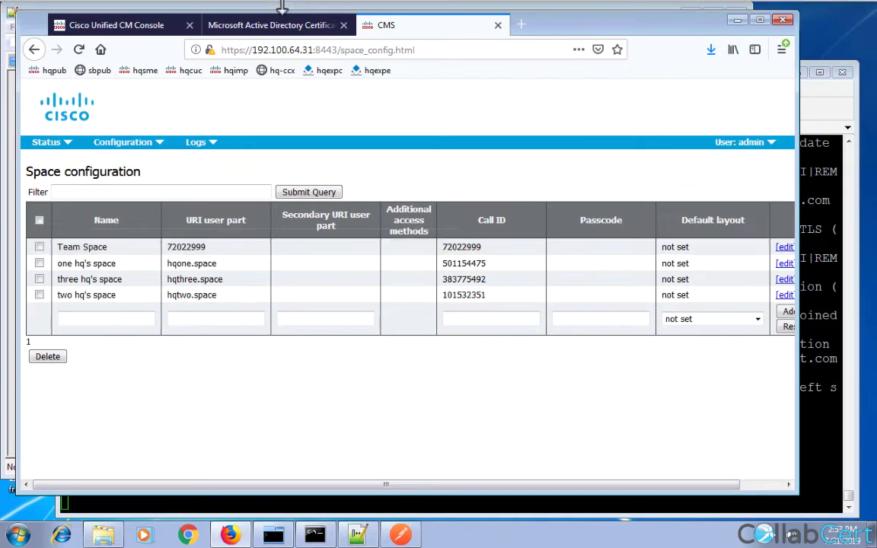
left_click(192, 8)
left_click(198, 84)
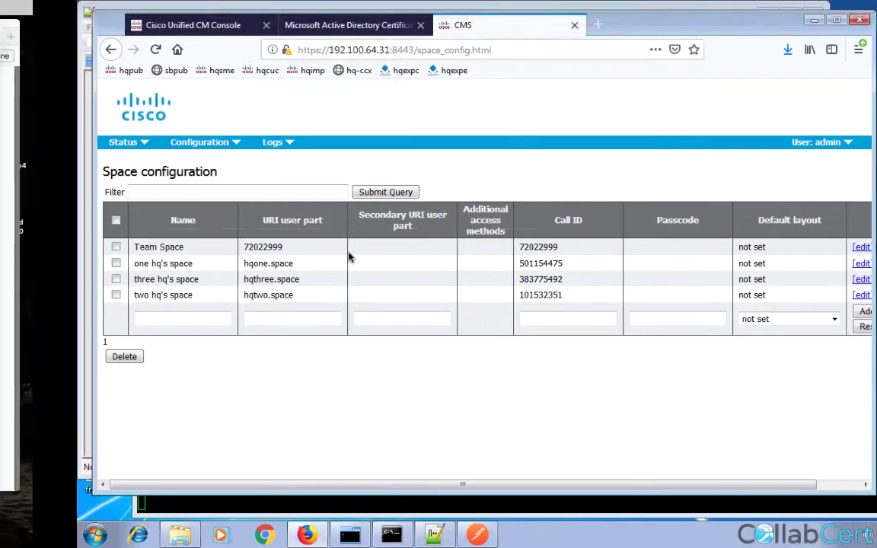
key("BackSpace")
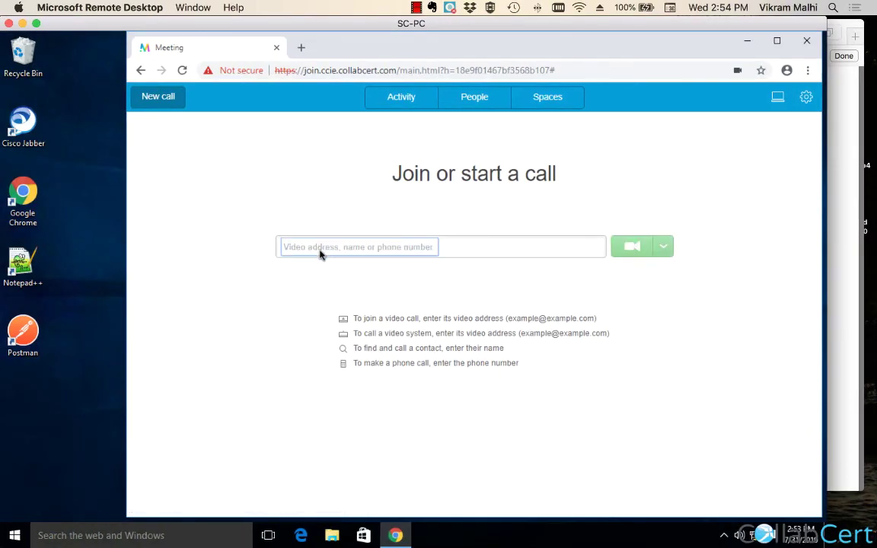
type("7202")
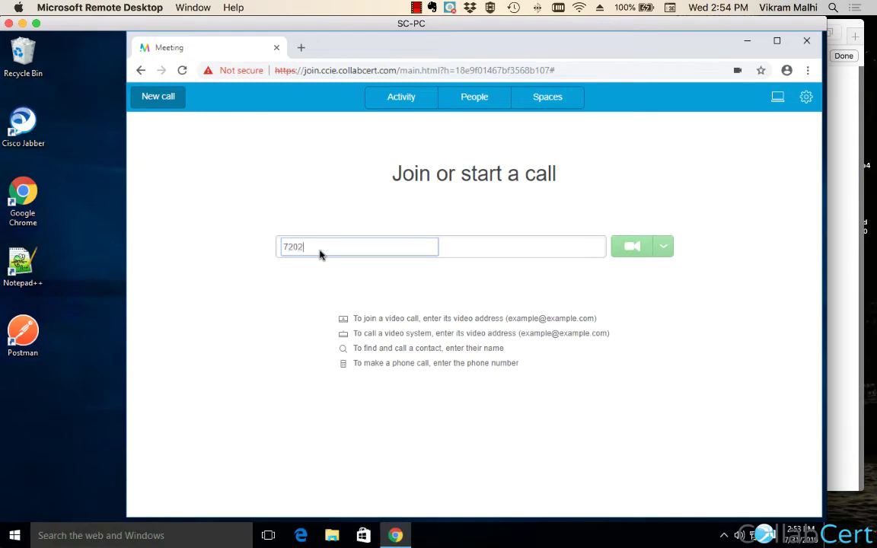
type("2999")
key("Return")
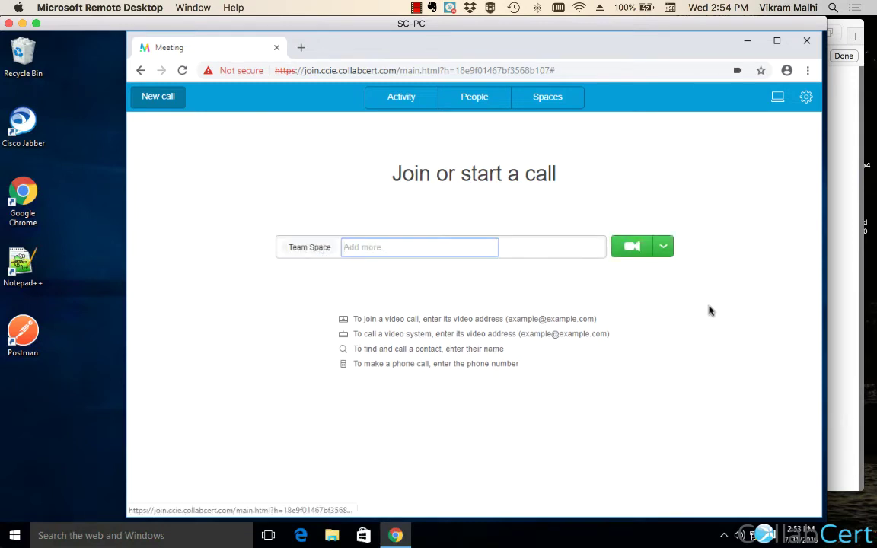
left_click(632, 249)
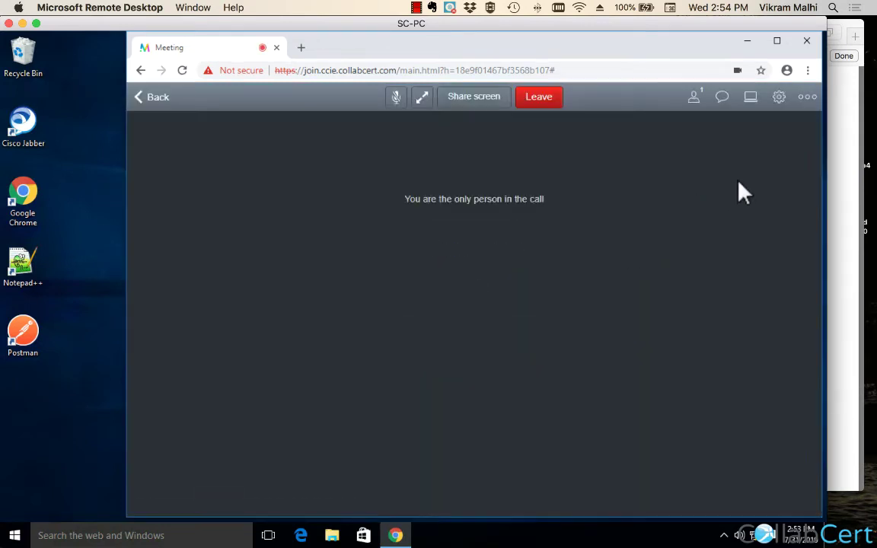
Check the Participants invitation showing 72022999, close it and leave the call.
left_click(694, 98)
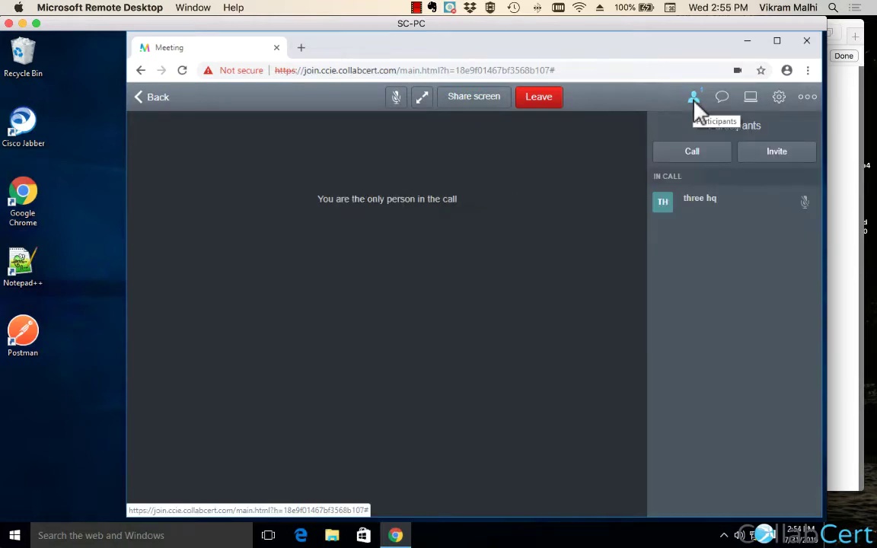
left_click(769, 160)
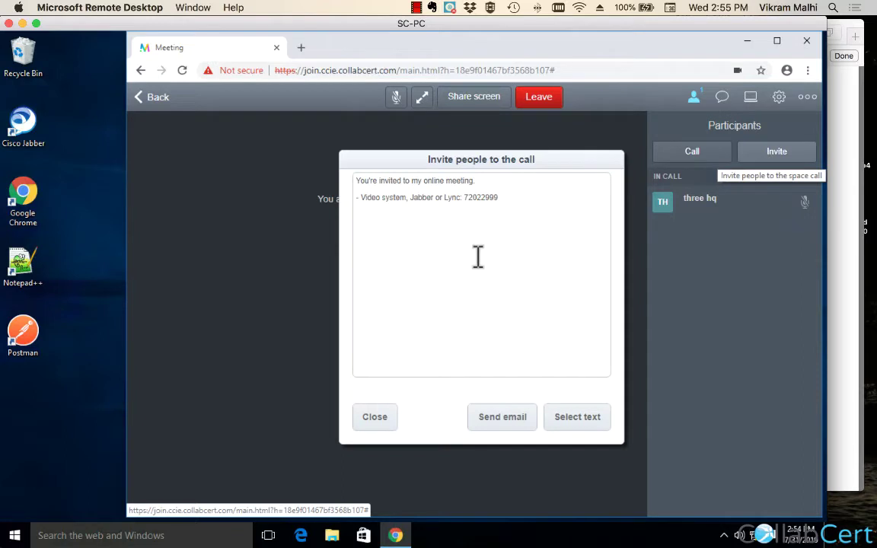
double_click(480, 198)
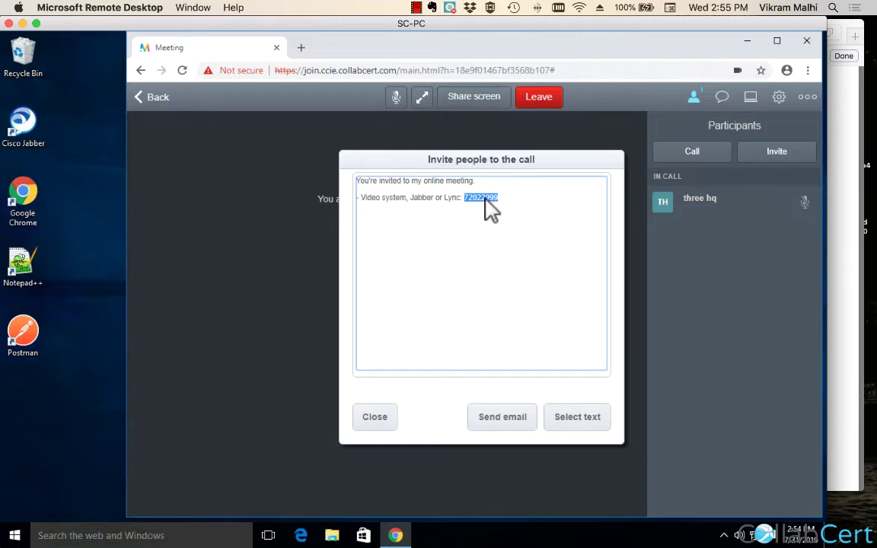
left_click(377, 418)
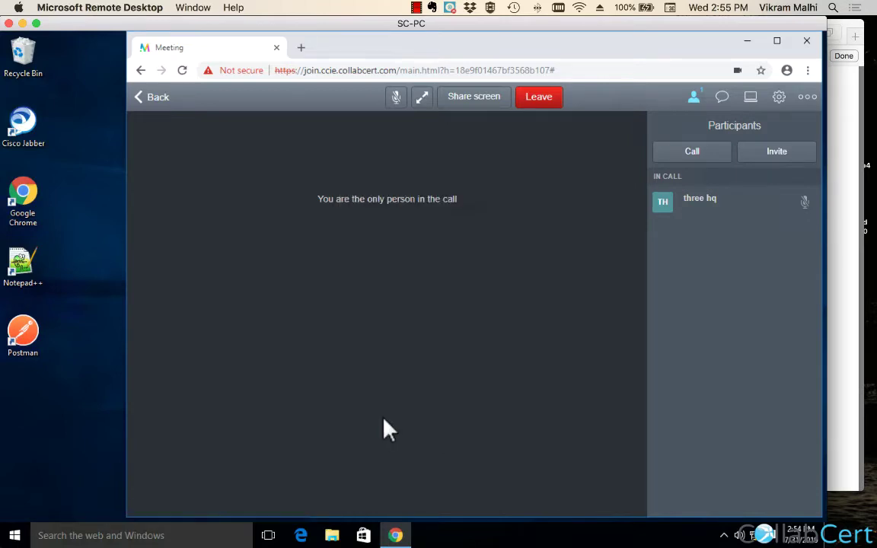
left_click(548, 100)
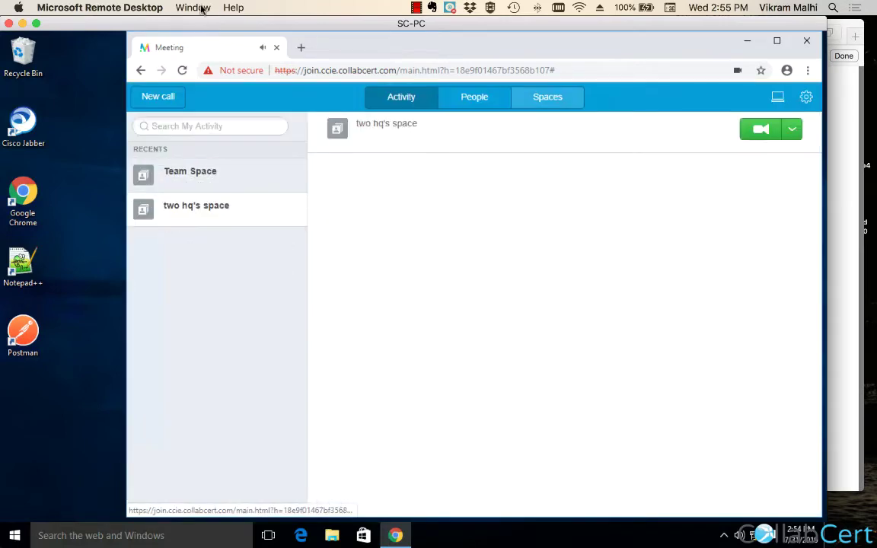
On HQ-PC, highlight the URI user part and Secondary URI headings and hqone.space.
left_click(199, 8)
left_click(200, 75)
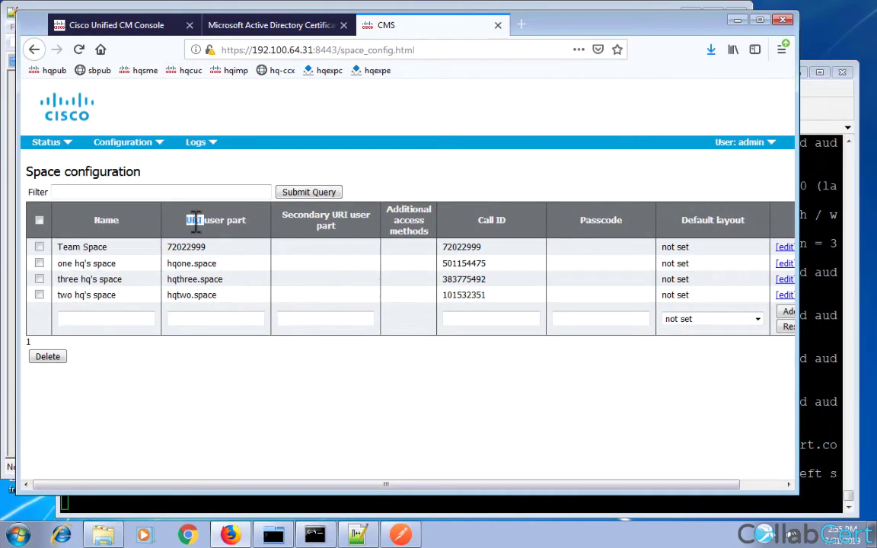
left_click_drag(185, 221, 211, 220)
left_click_drag(283, 216, 341, 216)
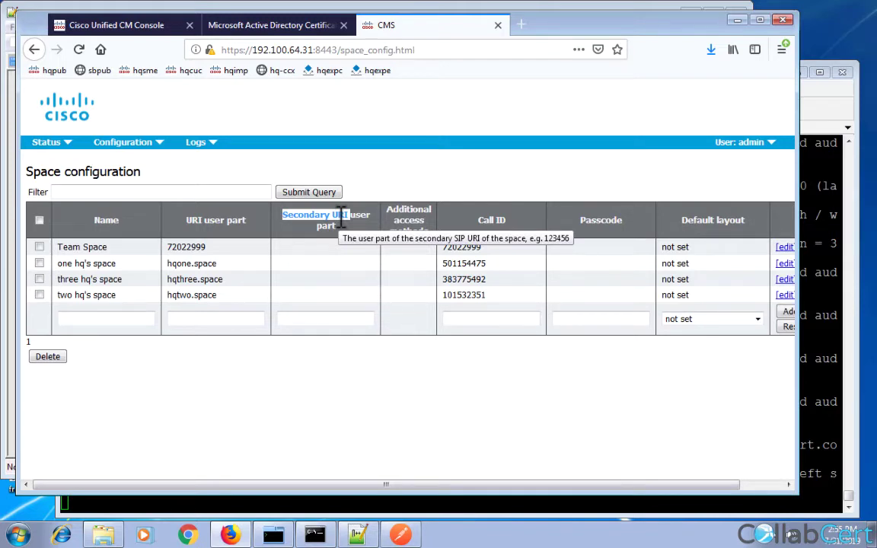
triple_click(181, 263)
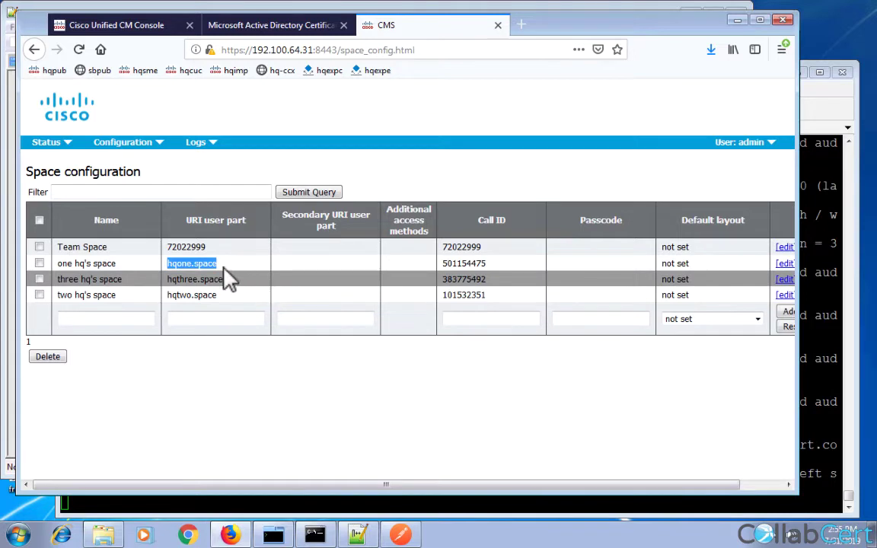
left_click(225, 271)
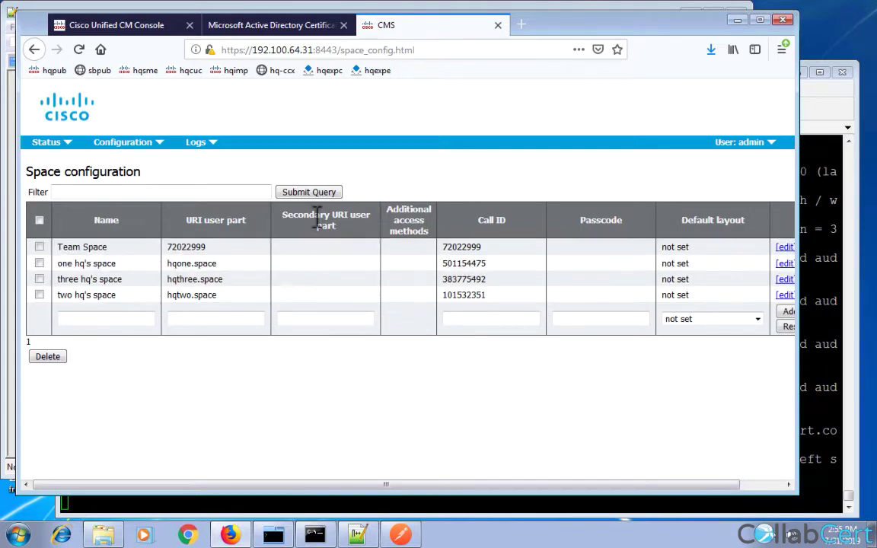
mouse_move(319, 216)
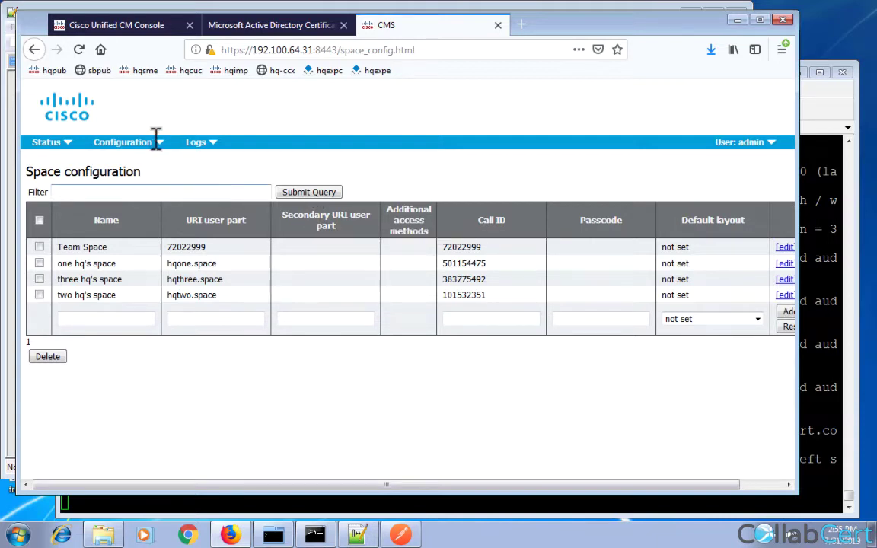
Open Configuration > Incoming calls and select the empty call-matching Domain name field.
mouse_move(156, 142)
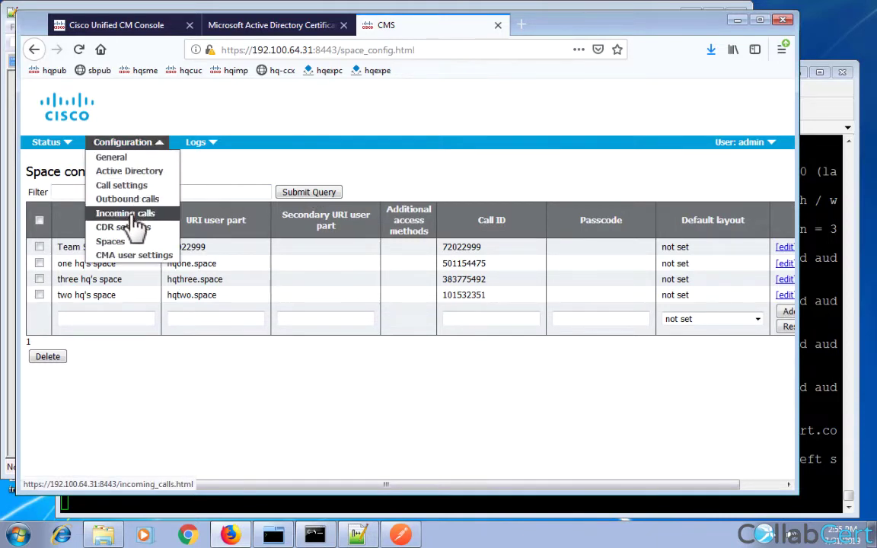
left_click(128, 213)
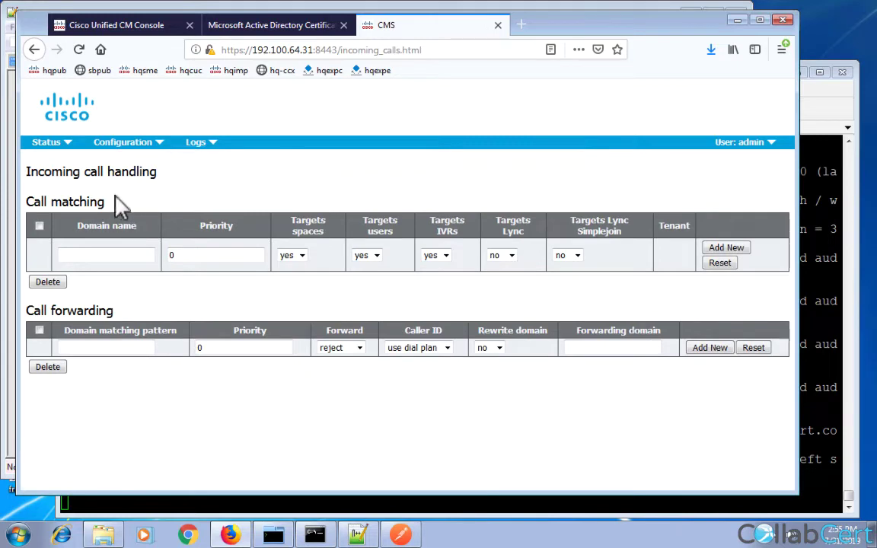
left_click(76, 255)
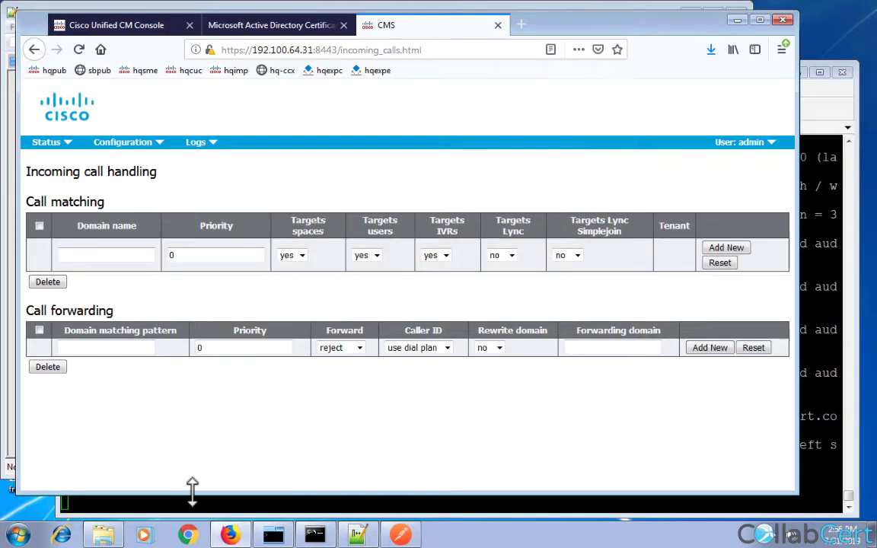
Switch to CUCM administration, then turn Notebook to blank page 16 of 16.
mouse_move(292, 532)
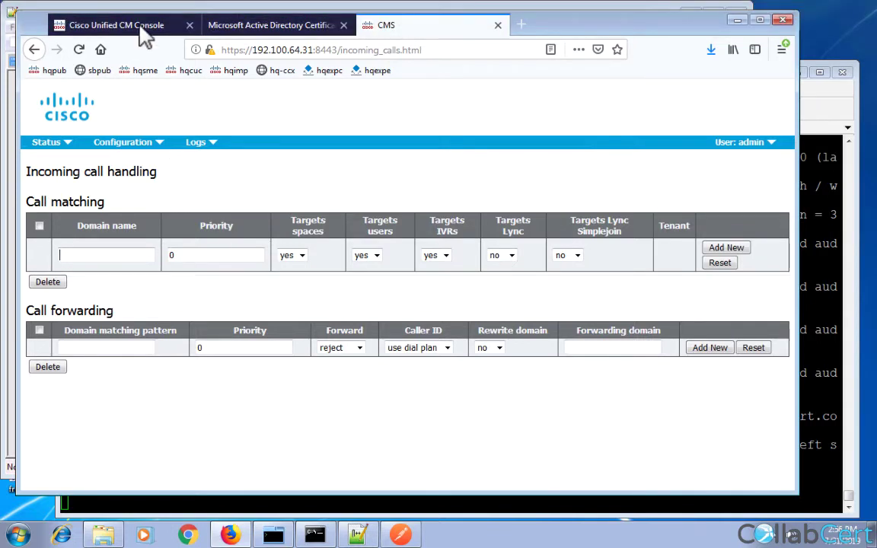
left_click(145, 29)
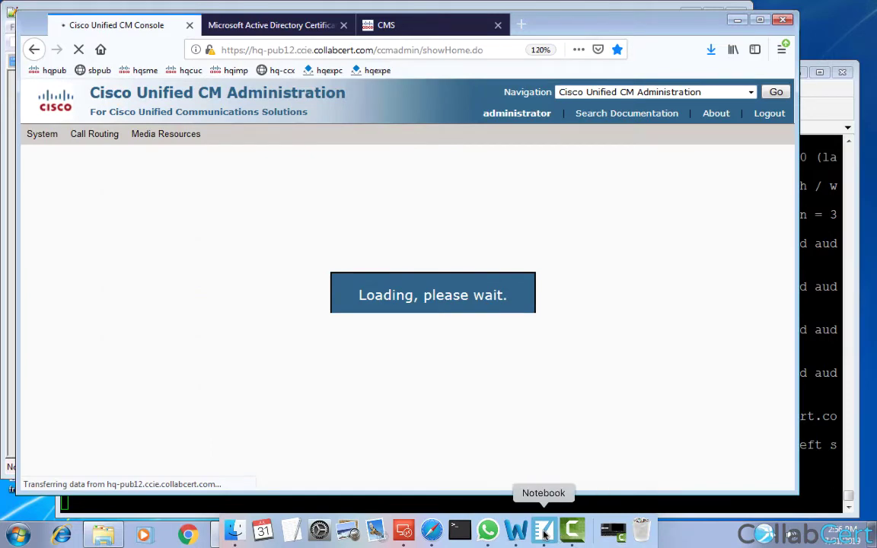
left_click(545, 532)
left_click(70, 503)
left_click(70, 502)
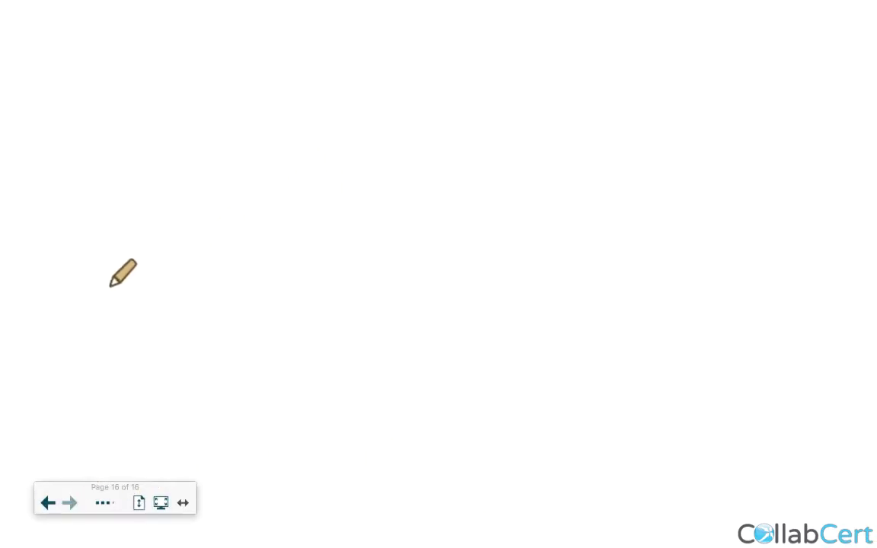
Sketch phone 8845 linked to CM, labelled 'call 72022333'.
mouse_move(110, 285)
left_mouse_down()
mouse_move(117, 294)
mouse_move(134, 278)
mouse_move(159, 302)
mouse_move(159, 281)
mouse_move(223, 189)
left_mouse_up()
mouse_move(240, 138)
left_mouse_down()
mouse_move(237, 165)
mouse_move(261, 143)
mouse_move(267, 161)
left_mouse_up()
left_click(279, 153)
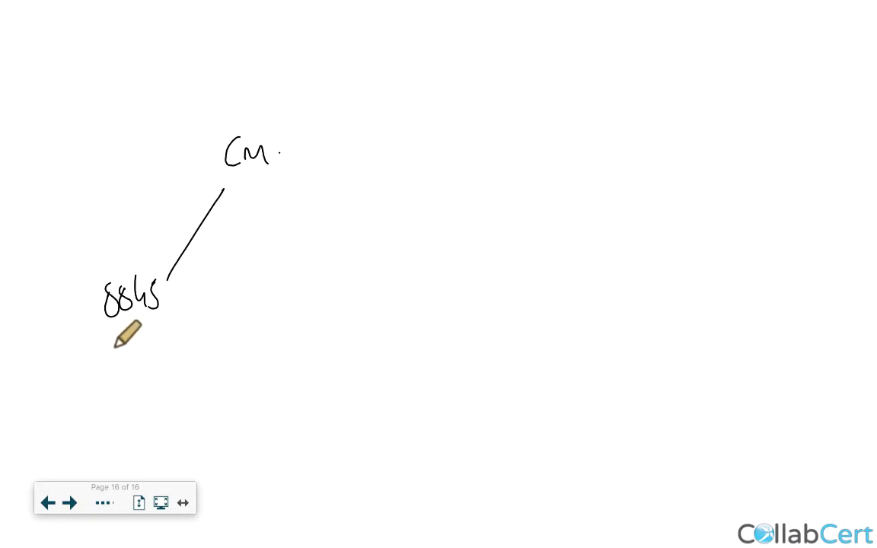
mouse_move(110, 343)
left_mouse_down()
mouse_move(106, 367)
mouse_move(132, 367)
left_mouse_up()
left_click_drag(145, 335, 144, 365)
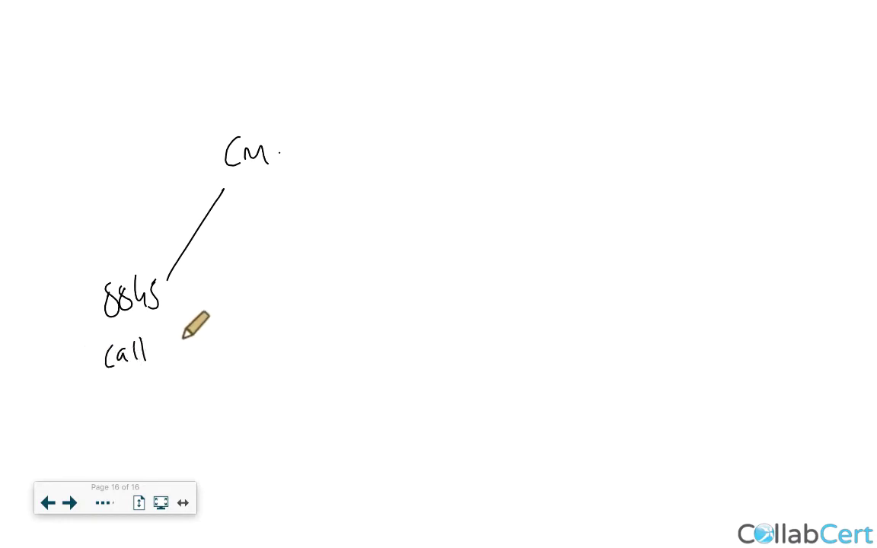
mouse_move(176, 340)
left_mouse_down()
mouse_move(188, 359)
mouse_move(212, 354)
mouse_move(216, 343)
left_mouse_up()
mouse_move(223, 340)
left_mouse_down()
mouse_move(234, 350)
mouse_move(295, 351)
left_mouse_up()
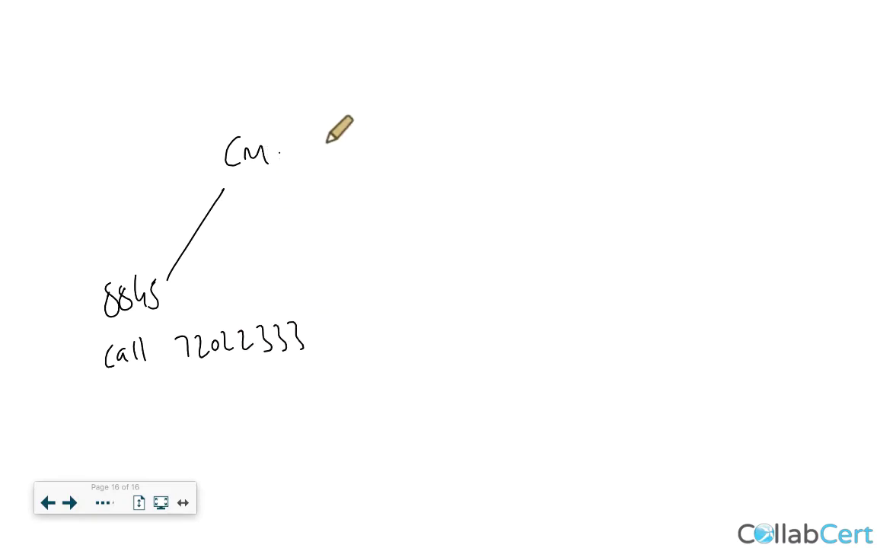
Add route pattern RP 72022333 with an arrow down to the SIP-2-CMS trunk.
left_click_drag(307, 85, 307, 107)
left_click_drag(308, 86, 325, 106)
left_click_drag(321, 120, 336, 115)
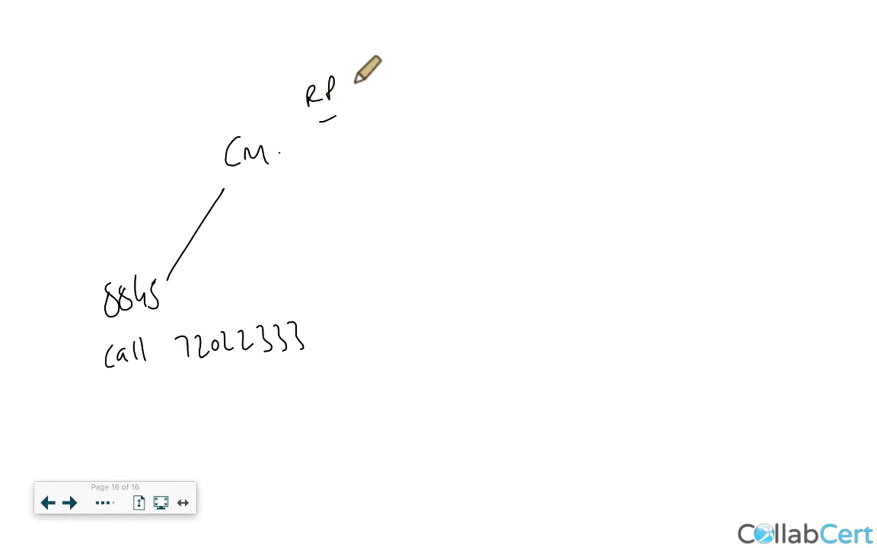
mouse_move(352, 83)
left_mouse_down()
mouse_move(359, 99)
mouse_move(385, 91)
left_mouse_up()
mouse_move(393, 79)
left_mouse_down()
mouse_move(415, 88)
mouse_move(477, 84)
left_mouse_up()
left_click(473, 55)
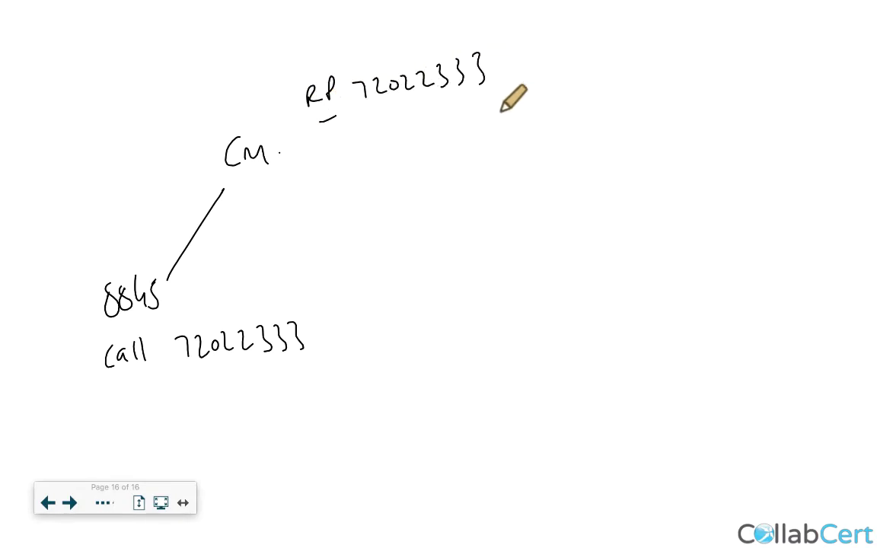
left_click_drag(432, 108, 450, 133)
mouse_move(481, 163)
left_mouse_down()
mouse_move(498, 158)
mouse_move(462, 212)
mouse_move(476, 212)
left_mouse_up()
mouse_move(491, 213)
left_mouse_down()
mouse_move(501, 201)
mouse_move(533, 206)
left_mouse_up()
left_click_drag(539, 201, 601, 208)
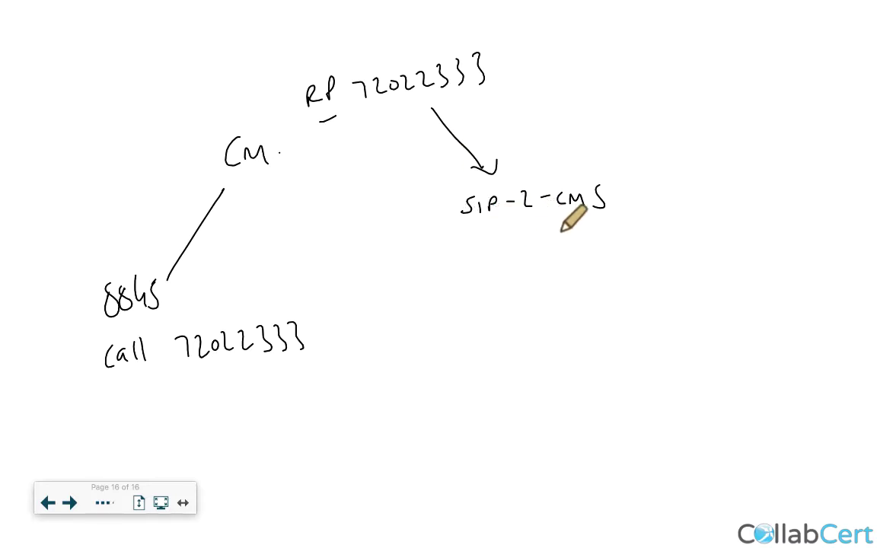
Draw an arrow from SIP-2-CMS down to CMS, labelled FQDN.
left_click_drag(546, 228, 576, 309)
mouse_move(550, 355)
left_mouse_down()
mouse_move(543, 386)
mouse_move(572, 376)
mouse_move(577, 385)
left_mouse_up()
left_click_drag(589, 365, 579, 387)
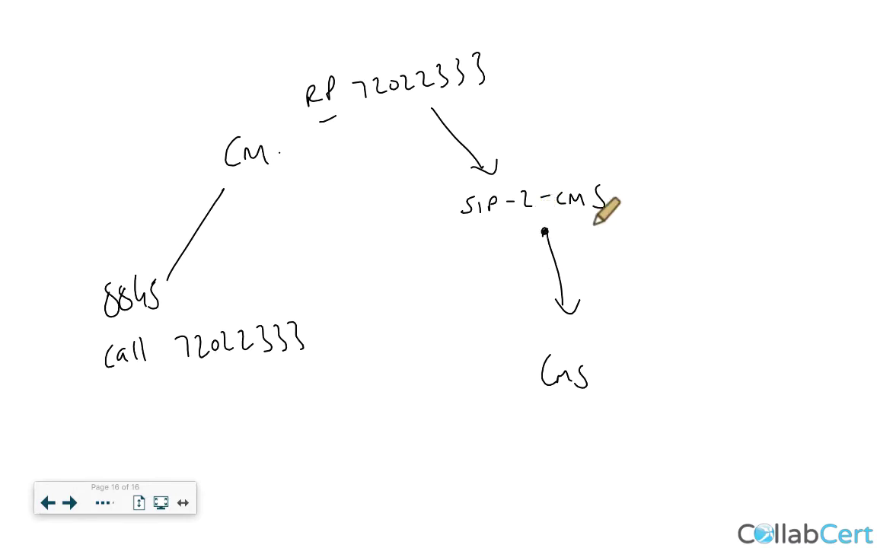
left_click_drag(594, 236, 583, 253)
left_click_drag(583, 244, 611, 247)
mouse_move(618, 235)
left_mouse_down()
mouse_move(620, 248)
mouse_move(641, 233)
left_mouse_up()
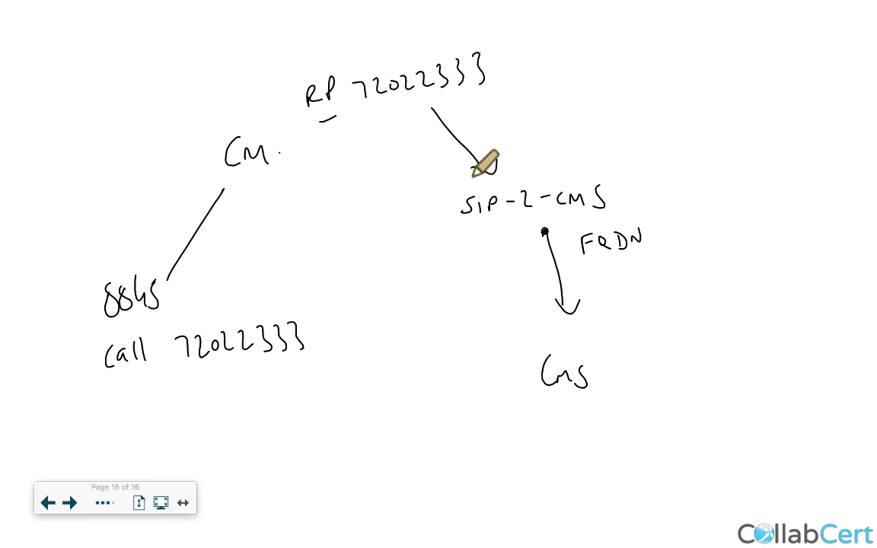
mouse_move(318, 4)
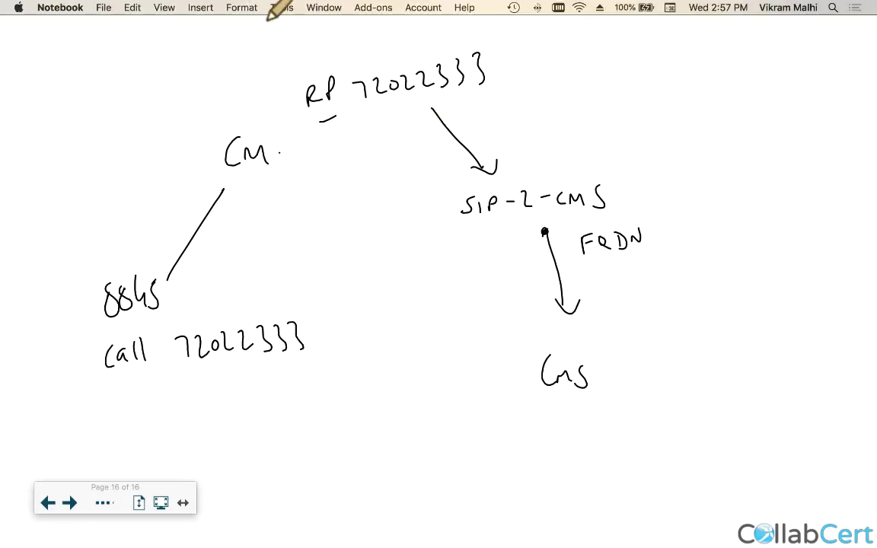
mouse_move(292, 544)
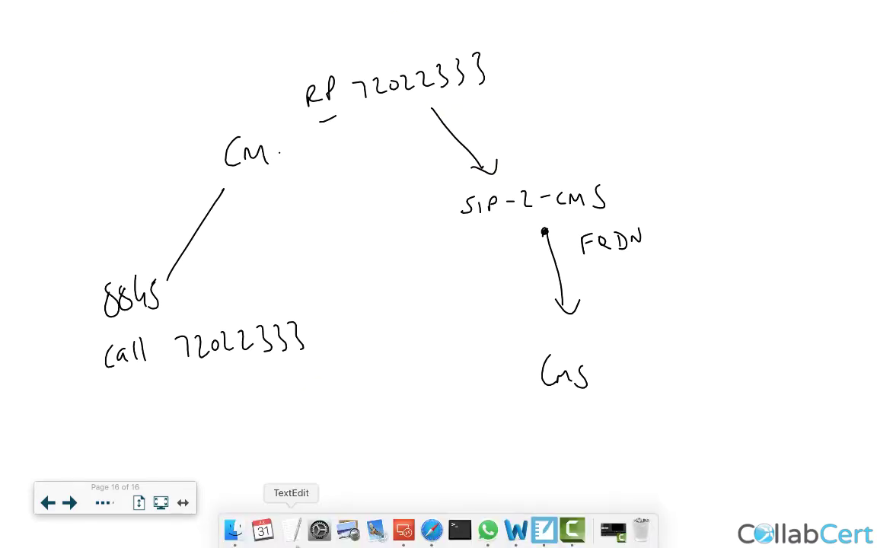
From Device > Trunk, start a new trunk of type SIP Trunk.
left_click(404, 531)
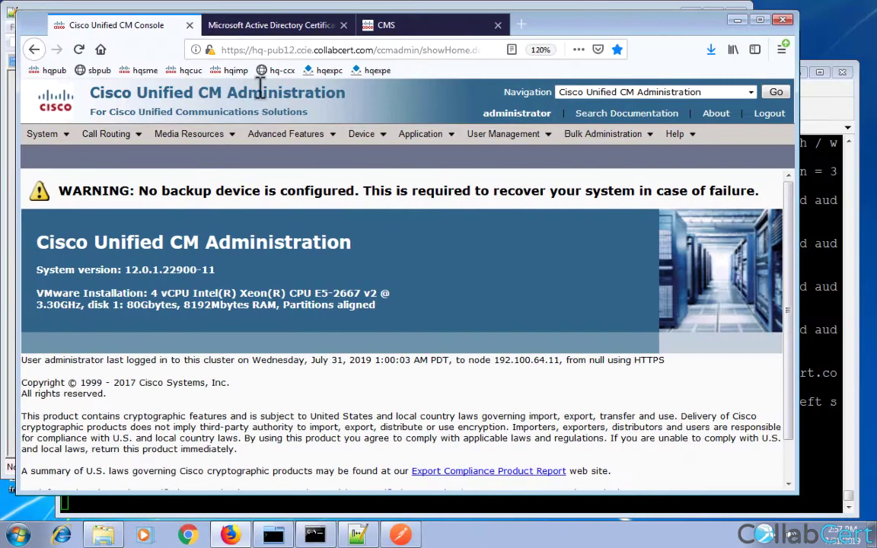
mouse_move(364, 141)
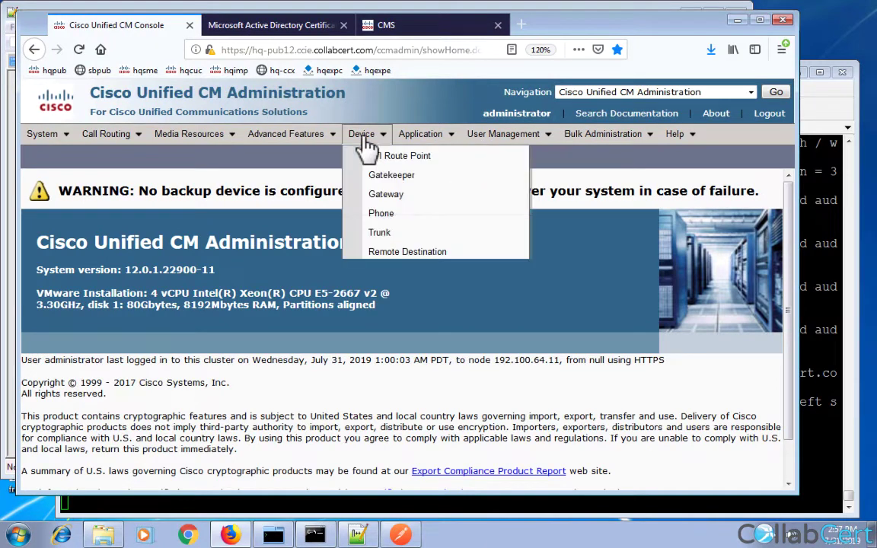
left_click(381, 237)
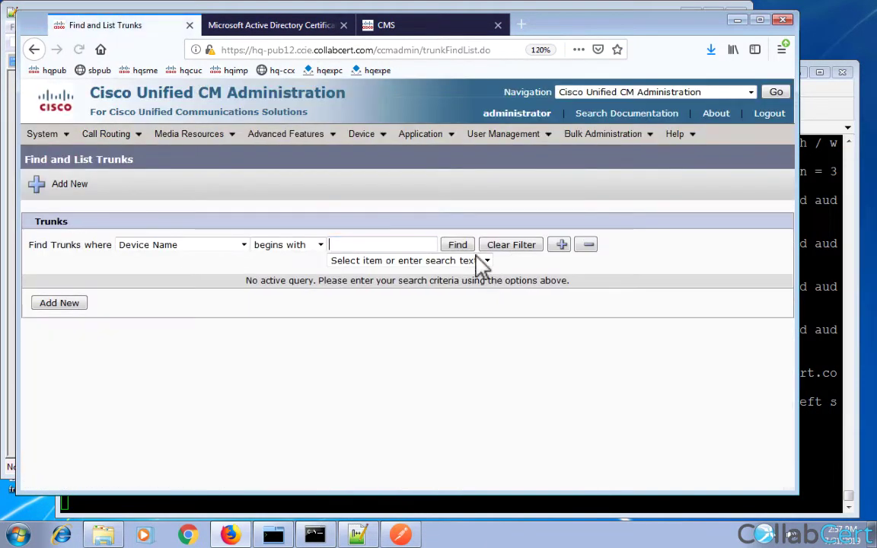
left_click(461, 247)
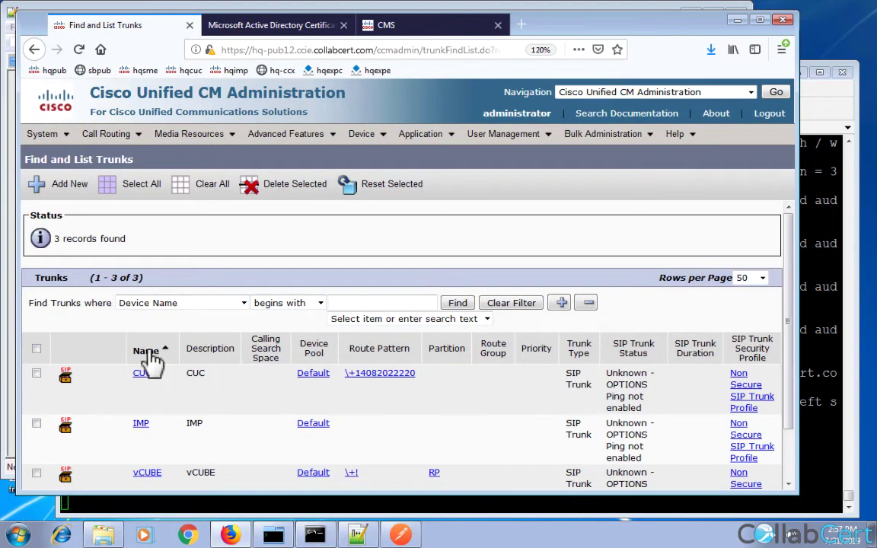
scroll(114, 289, "down", 1)
left_click(70, 185)
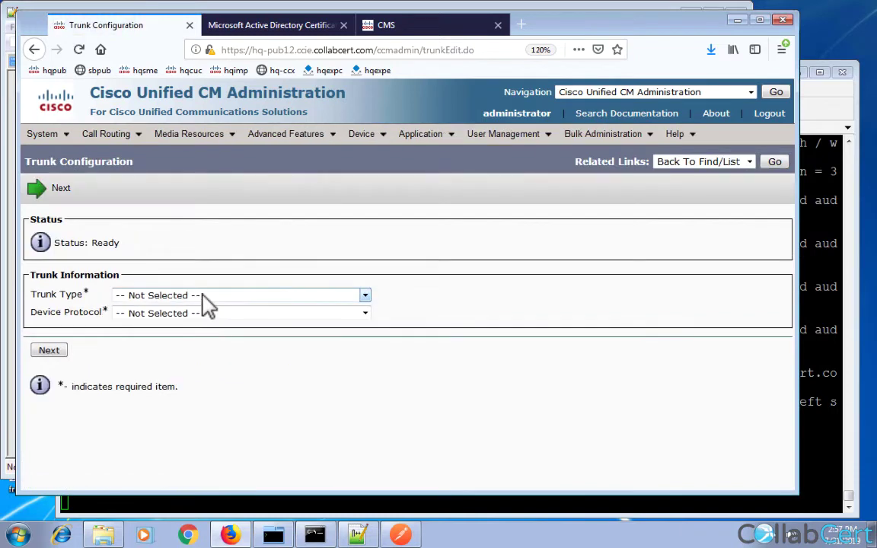
left_click(206, 297)
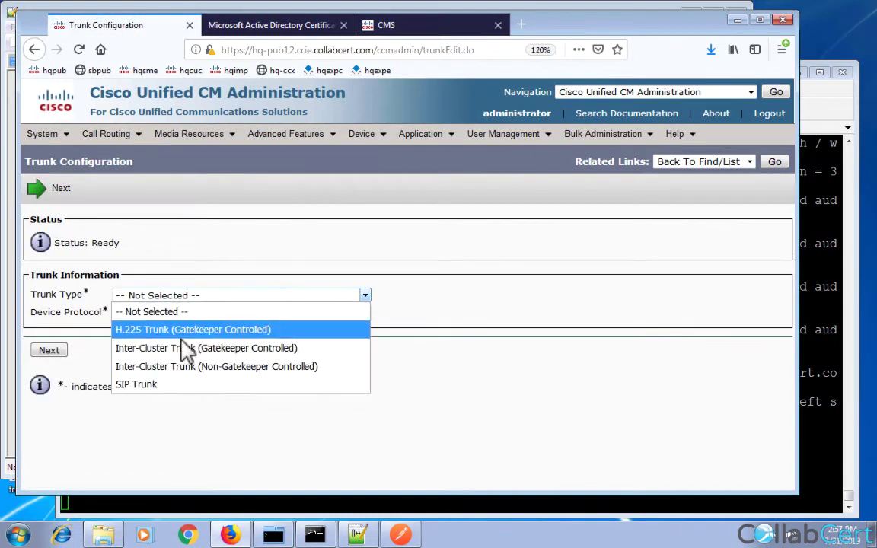
left_click(167, 385)
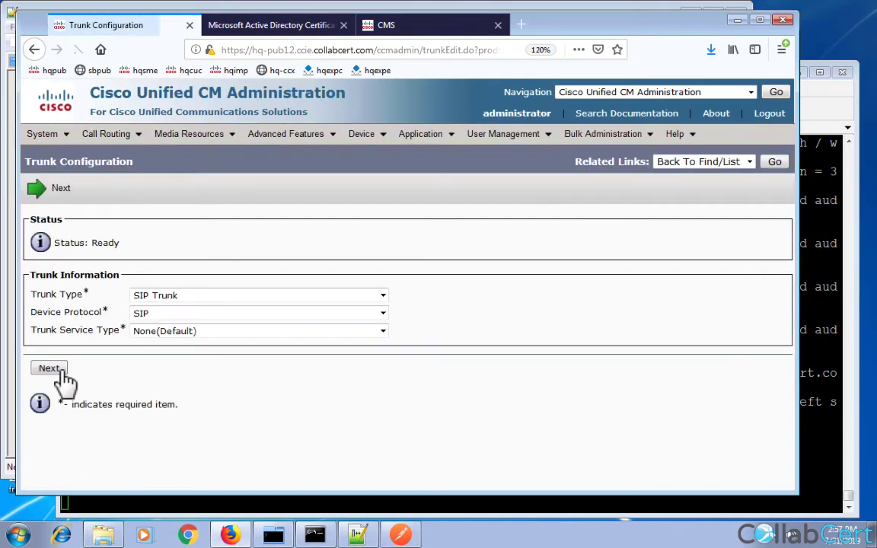
left_click(60, 370)
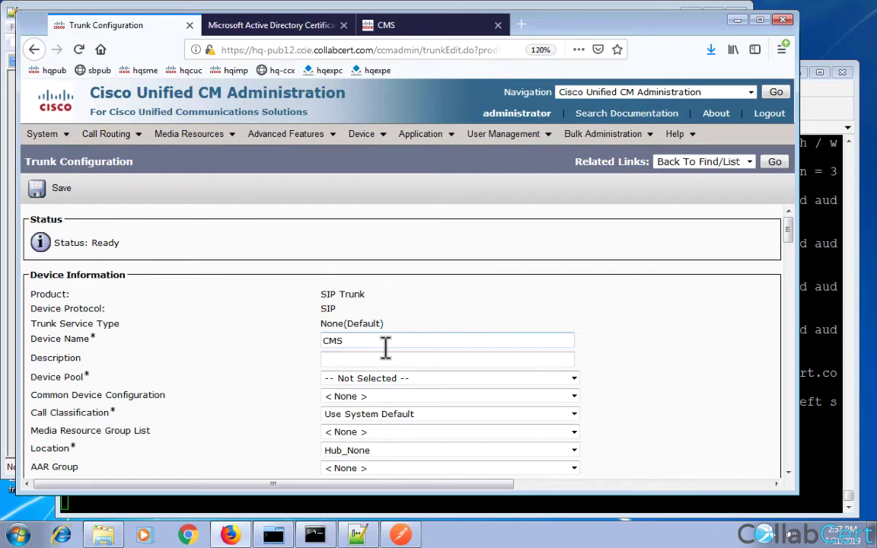
Give the CMS trunk the Default device pool, Non Secure SIP Trunk Profile and Standard SIP Profile.
left_click(371, 381)
left_click(363, 413)
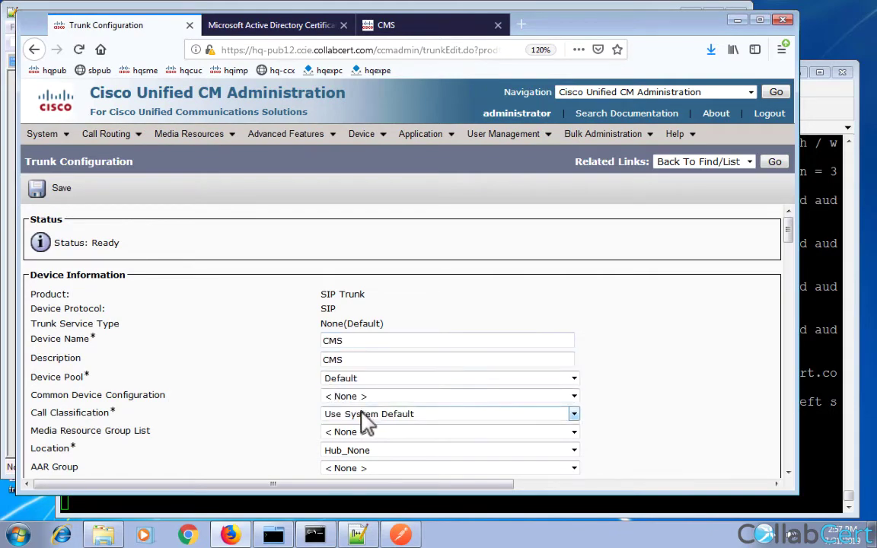
scroll(286, 408, "down", 15)
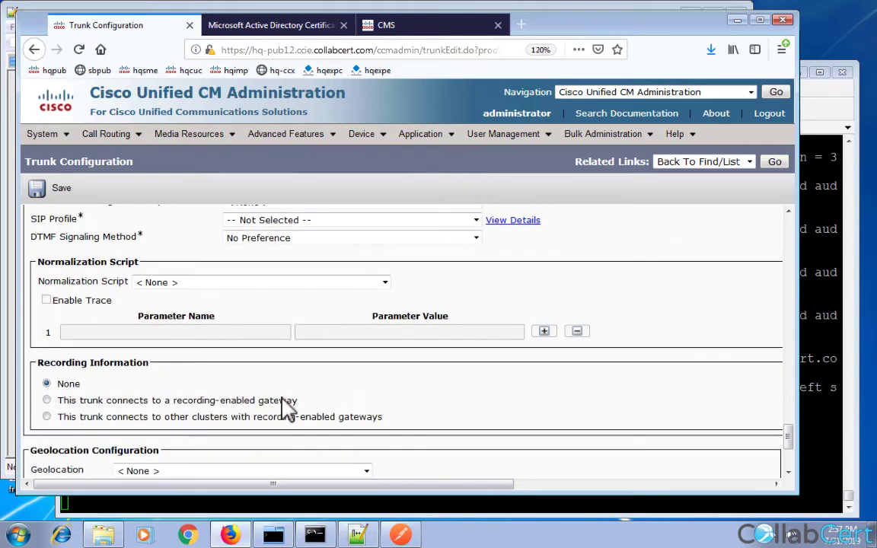
scroll(286, 407, "down", 10)
scroll(286, 407, "up", 2)
scroll(286, 408, "down", 4)
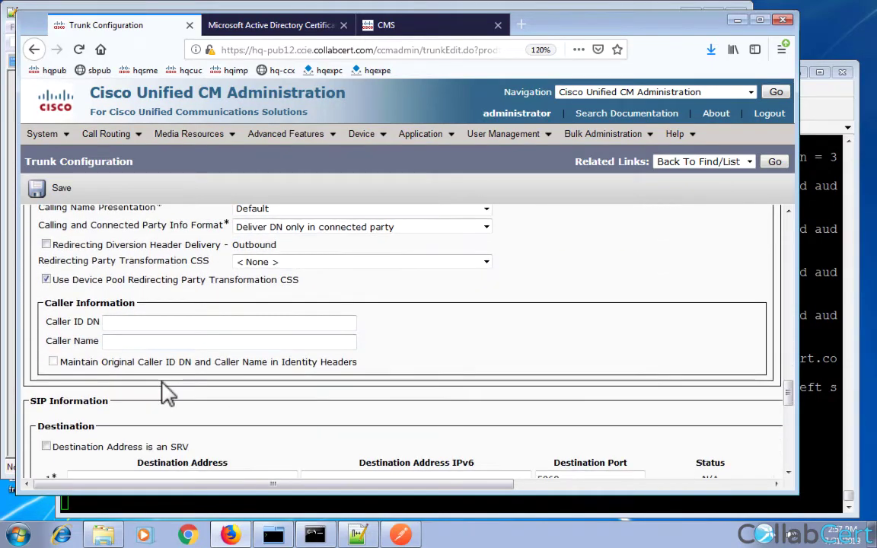
scroll(167, 392, "down", 5)
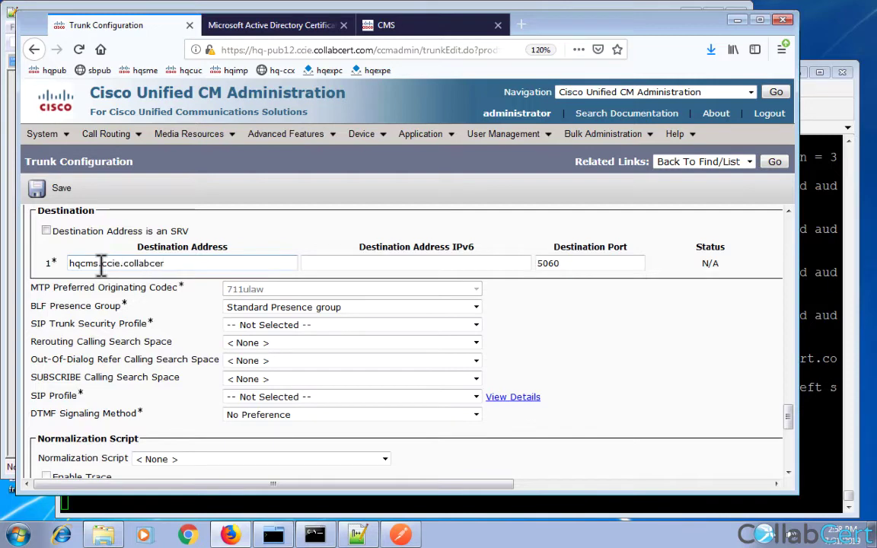
left_click(329, 325)
left_click(322, 360)
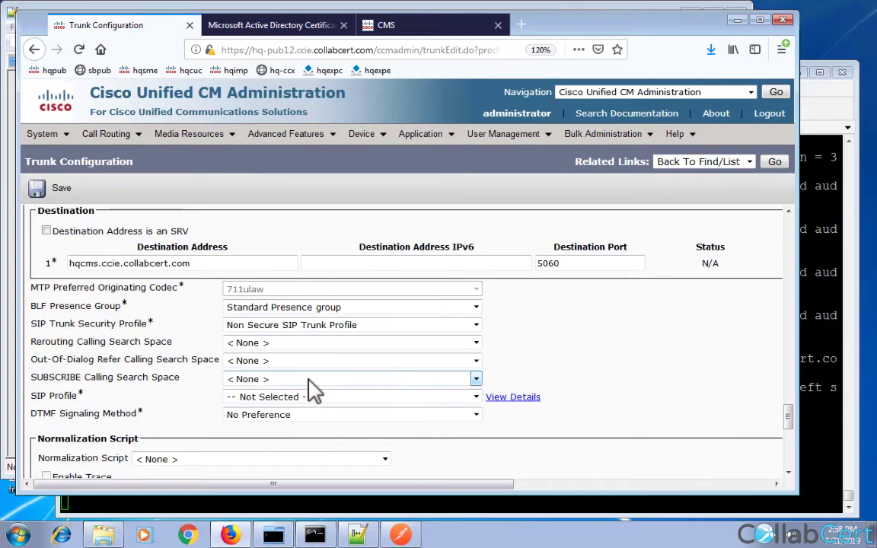
left_click(313, 380)
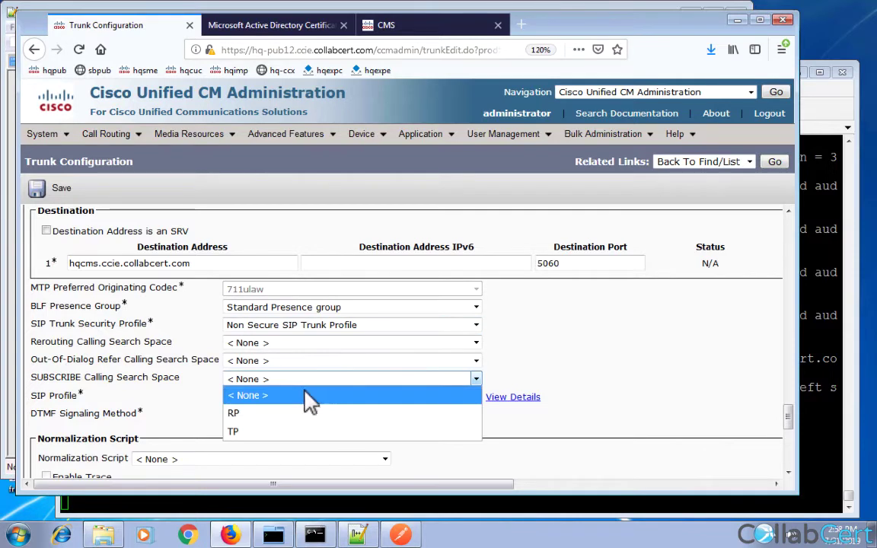
left_click(176, 401)
left_click(242, 399)
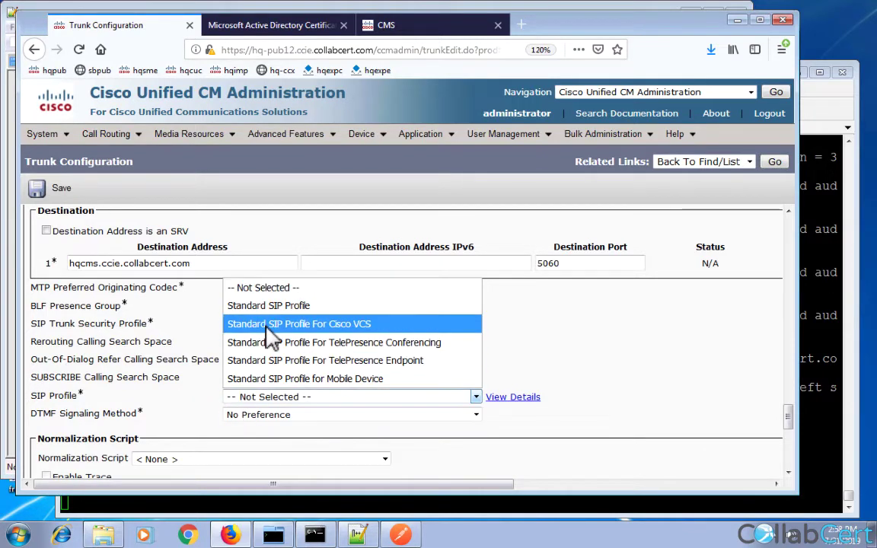
left_click(268, 305)
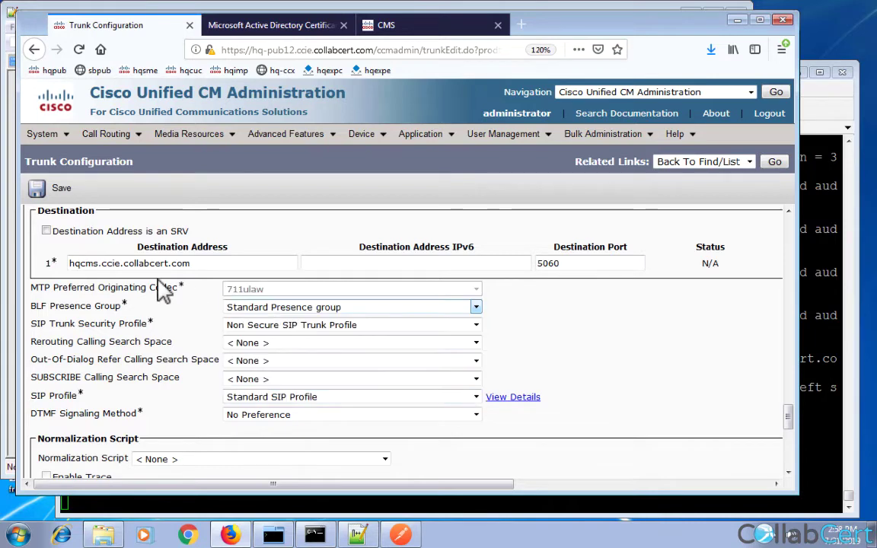
Save the CMS trunk and reset it to apply the configuration.
left_click(61, 190)
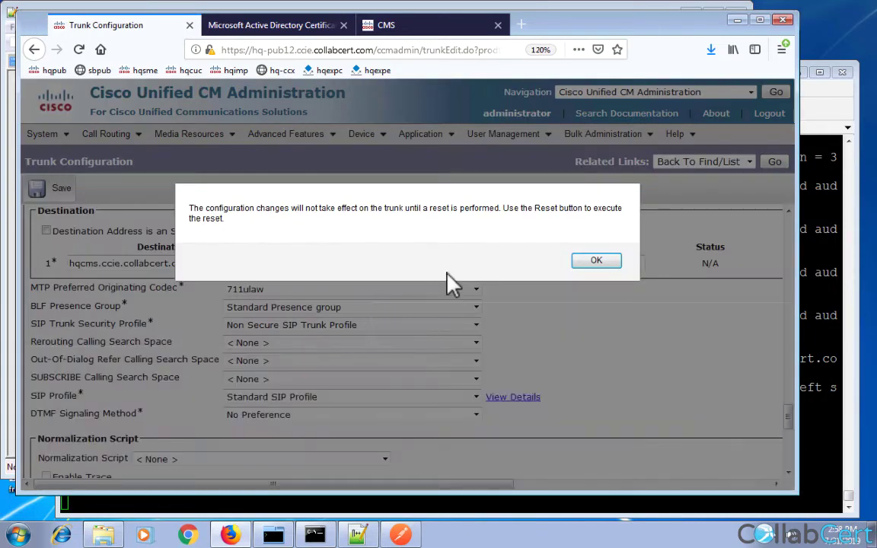
left_click(594, 260)
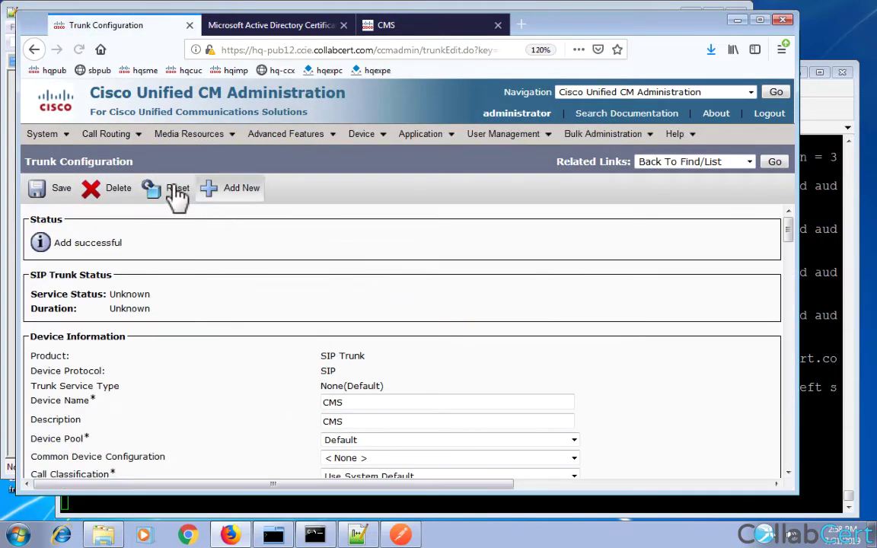
left_click(174, 190)
left_click(283, 455)
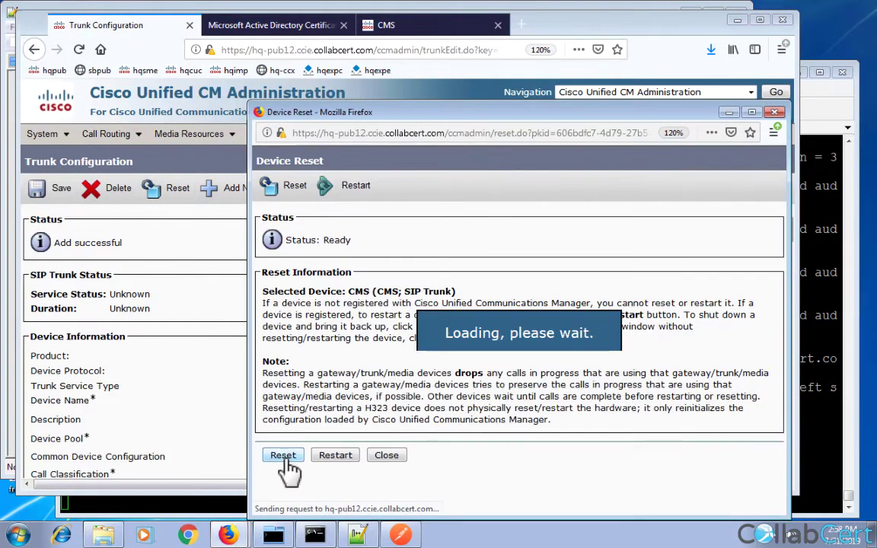
left_click(384, 457)
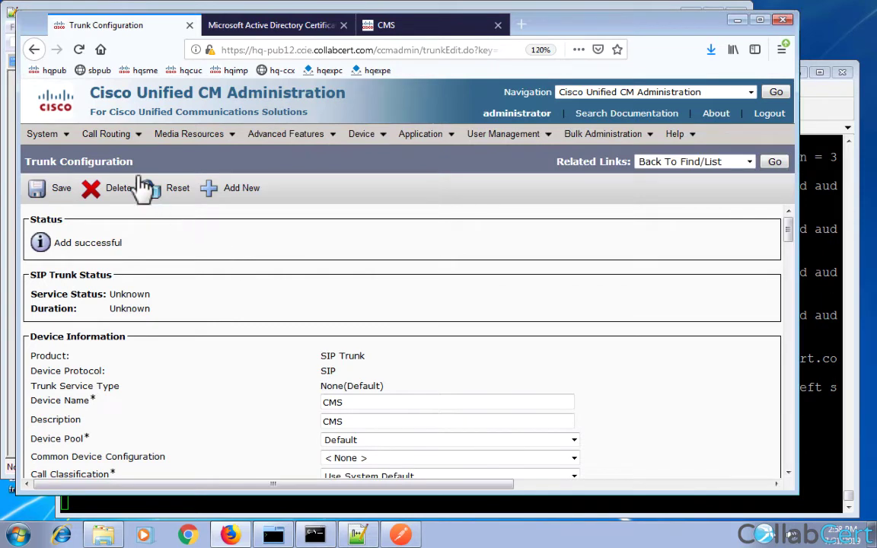
Create route pattern 72022999 with CMS as its Gateway/Route List and save it.
mouse_move(114, 138)
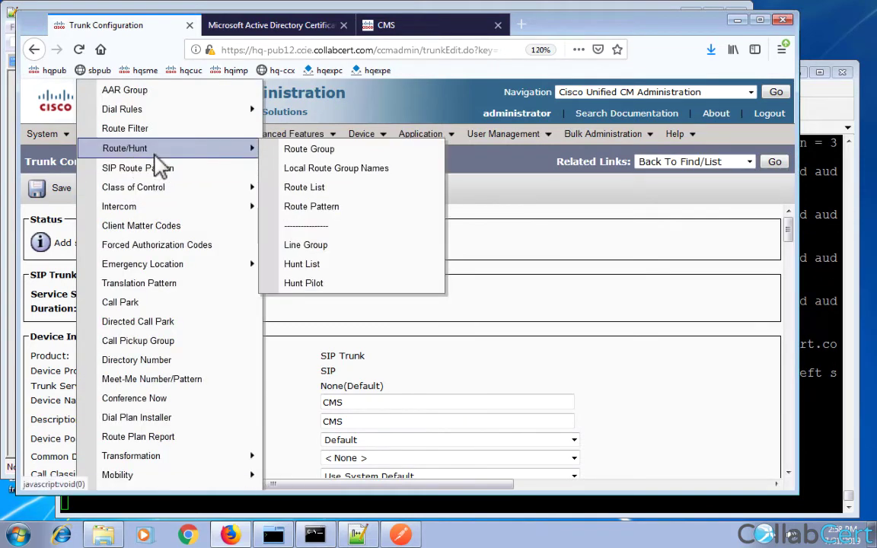
left_click(323, 211)
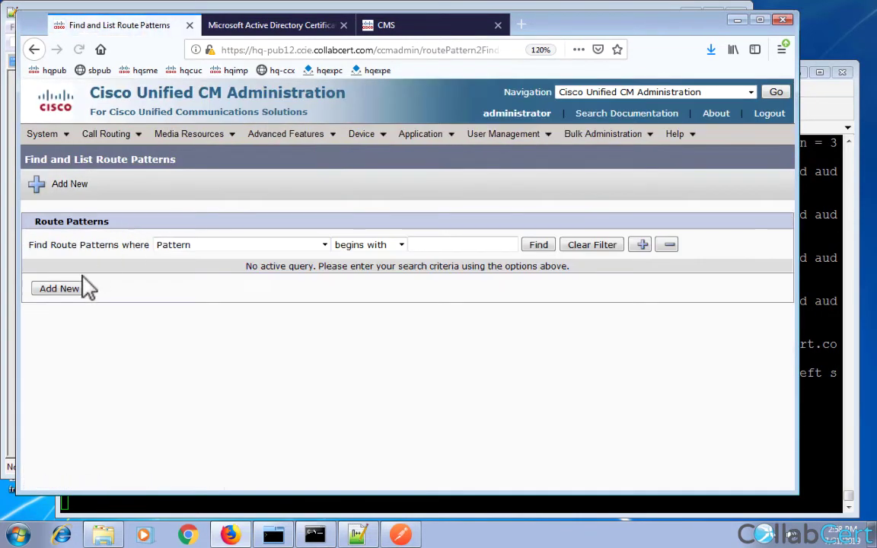
left_click(80, 288)
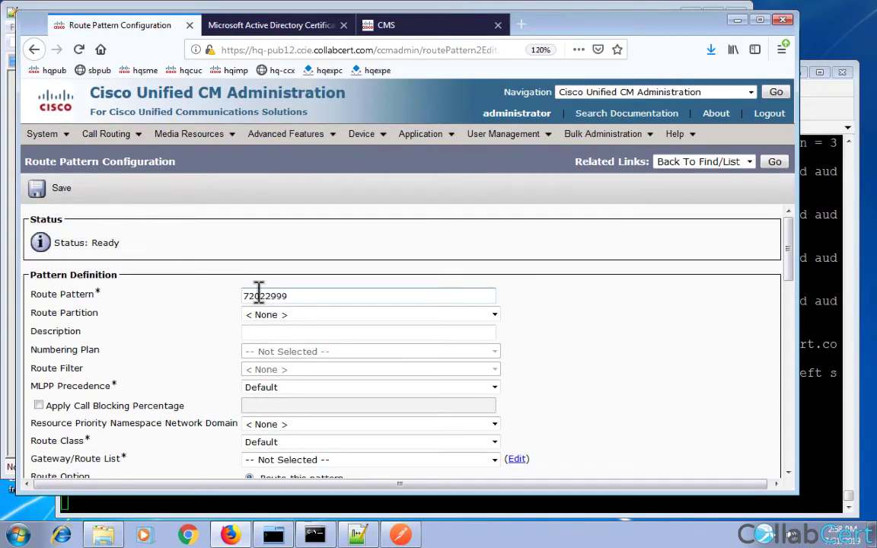
left_click(310, 460)
left_click(283, 401)
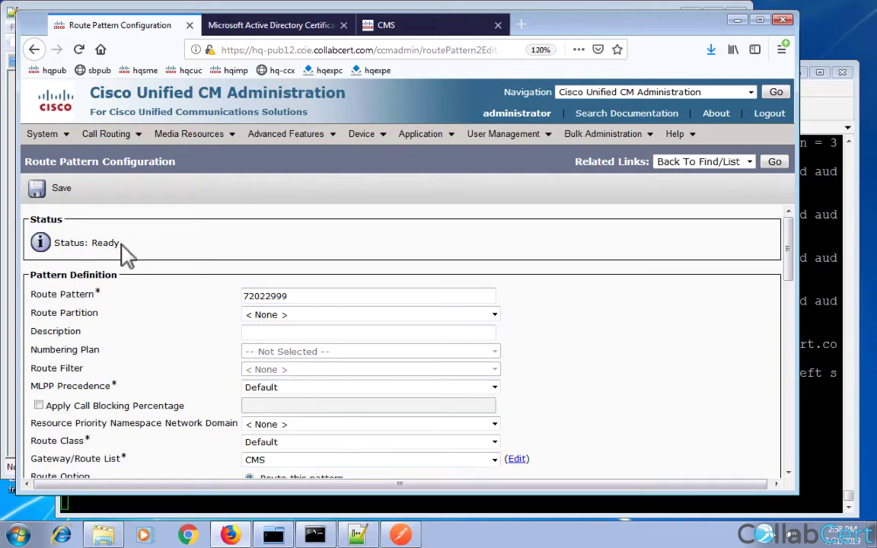
left_click(64, 191)
left_click(507, 261)
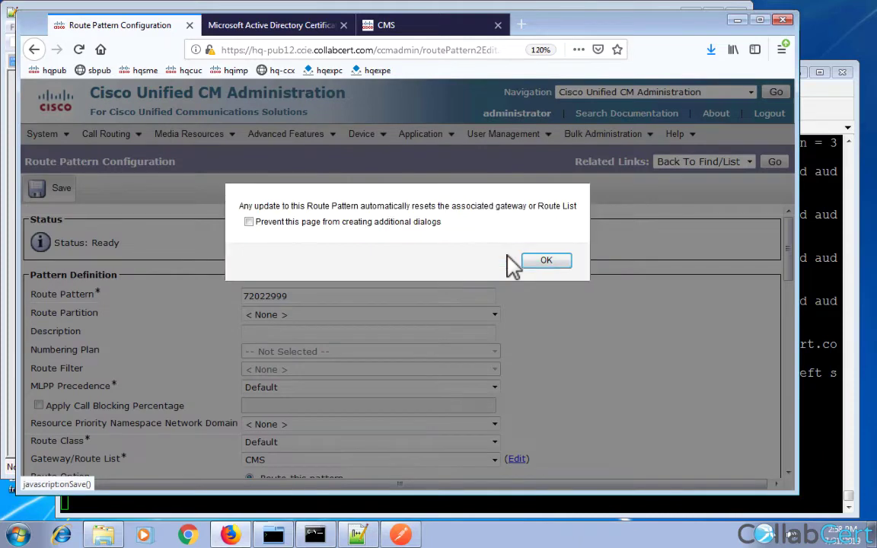
left_click(542, 260)
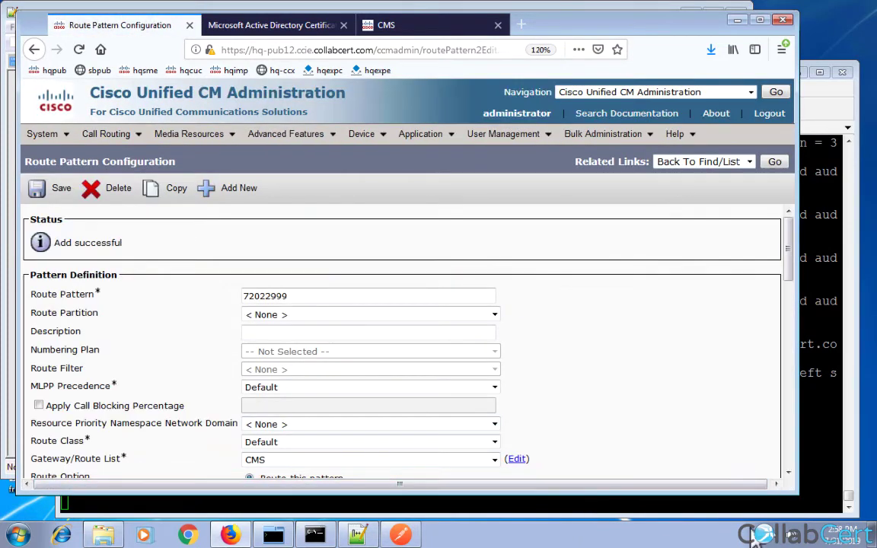
Send Dial:72022999 from PhoneView's left phone to place a test call to CMS.
left_click(873, 535)
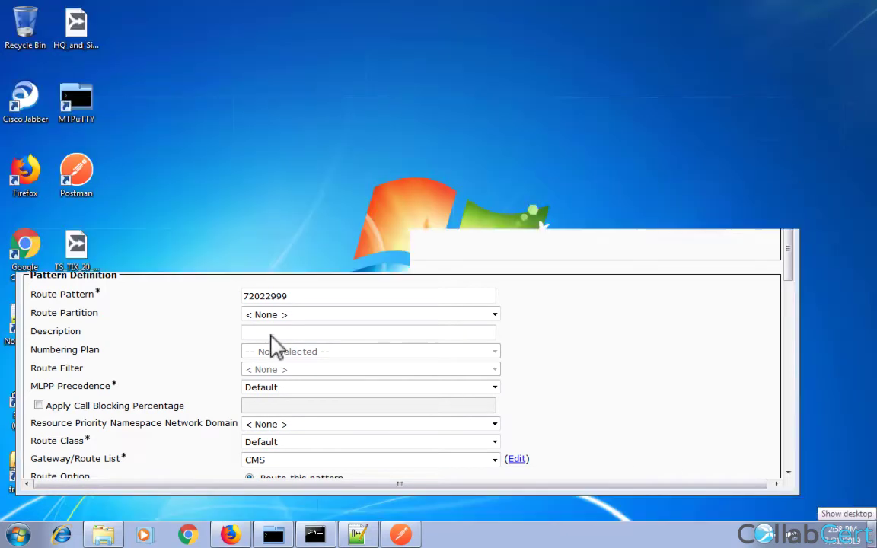
left_click(80, 35)
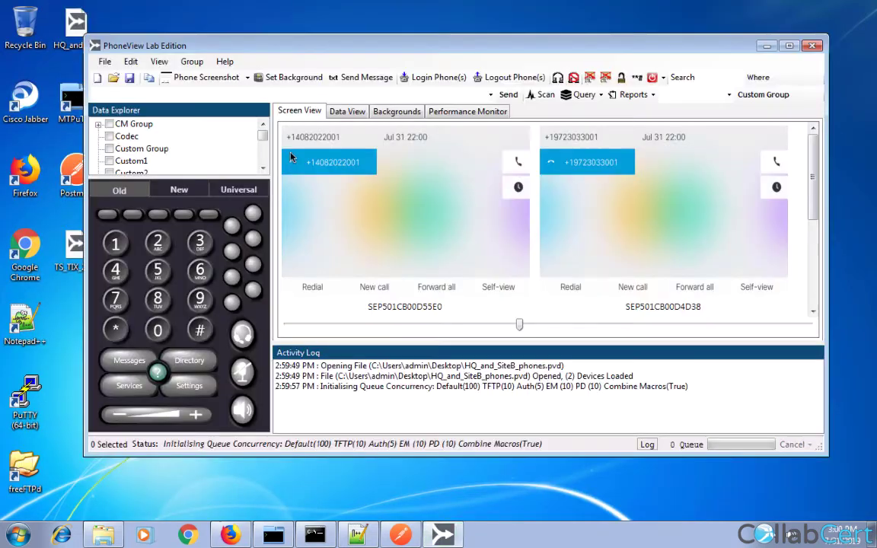
left_click(361, 197)
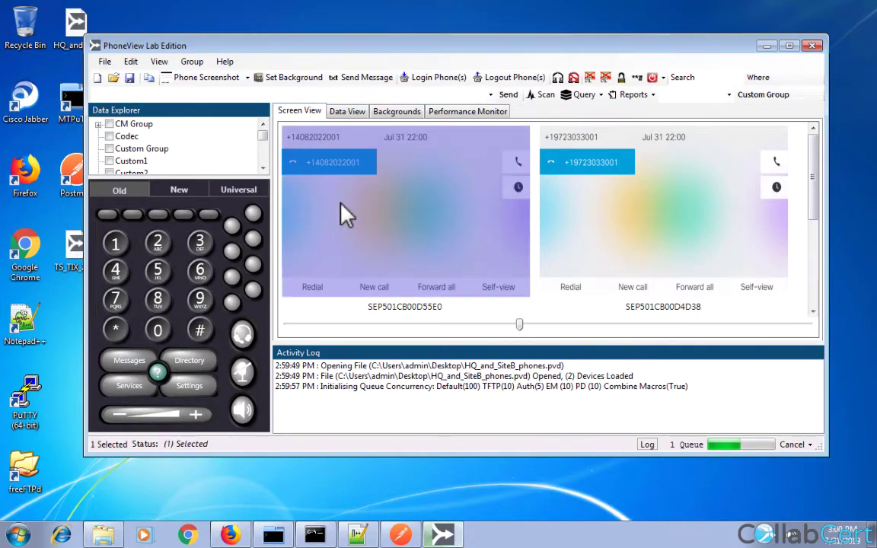
left_click(491, 96)
left_click(462, 109)
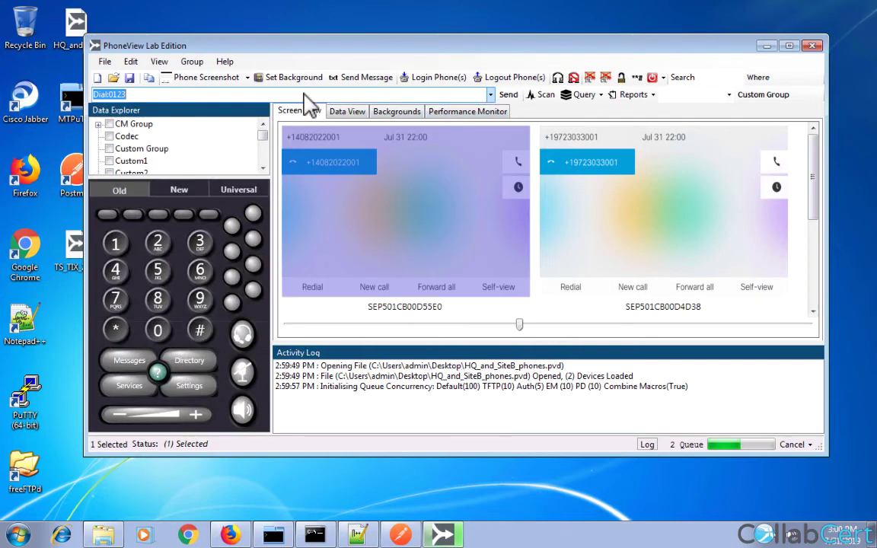
left_click(304, 93)
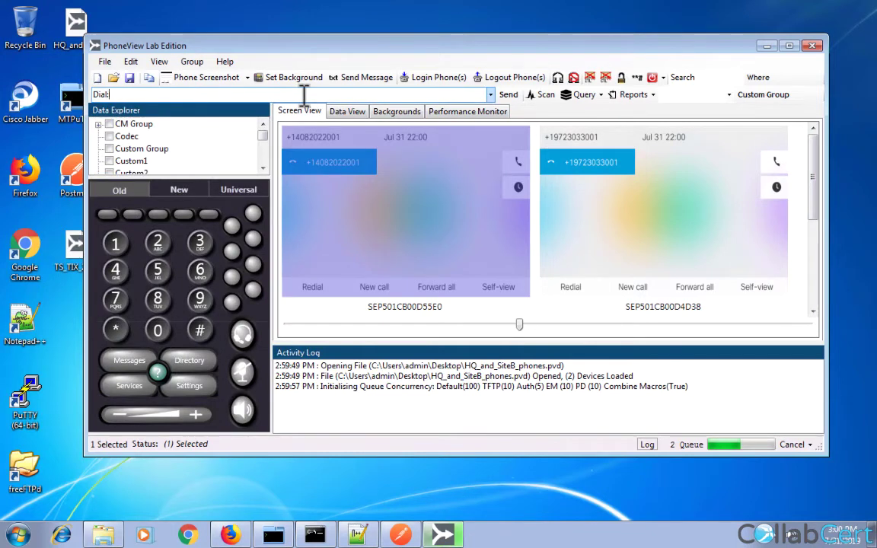
type("72022999")
left_click(508, 95)
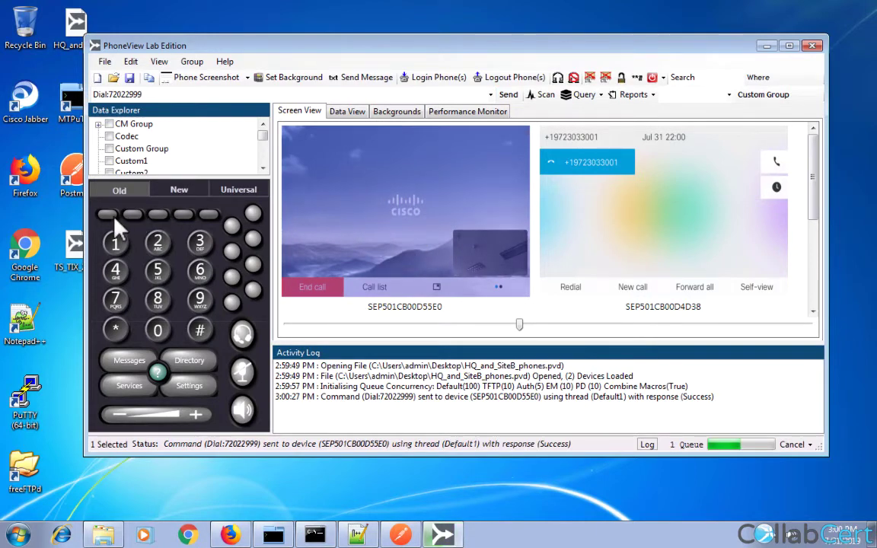
left_click(311, 535)
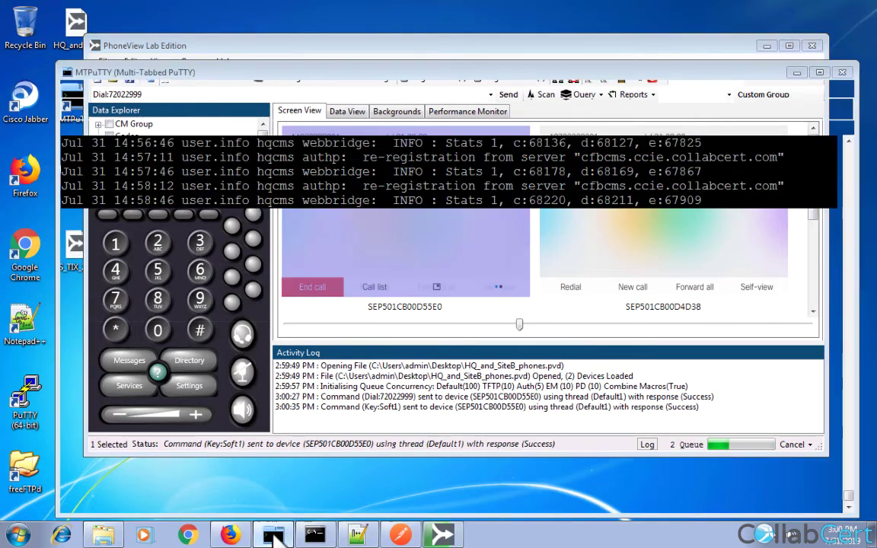
left_click(231, 535)
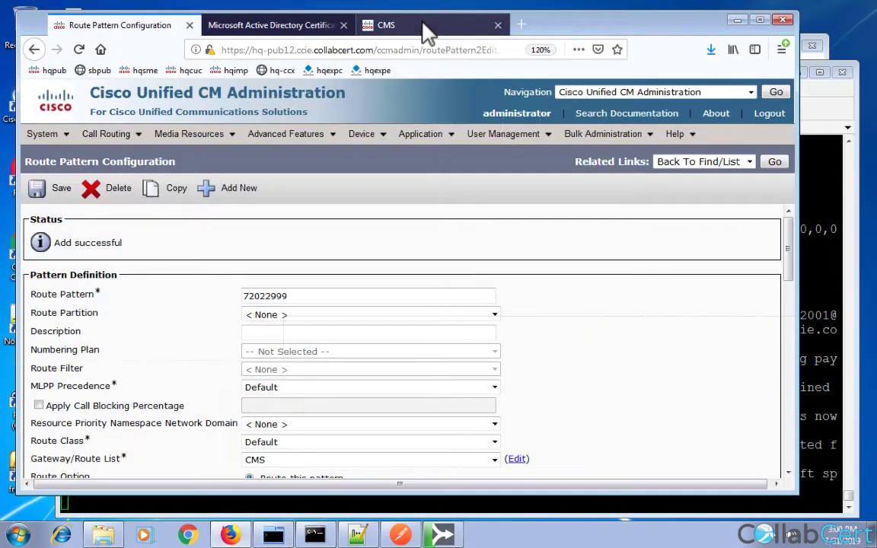
Enable SIP traffic tracing for 24 hours under CMS Logs > Detailed tracing.
left_click(426, 29)
left_click(197, 142)
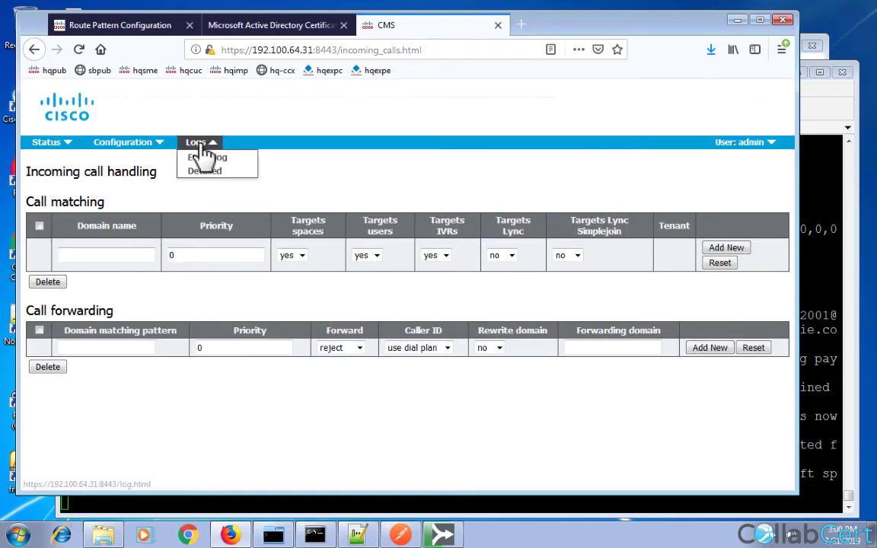
left_click(224, 171)
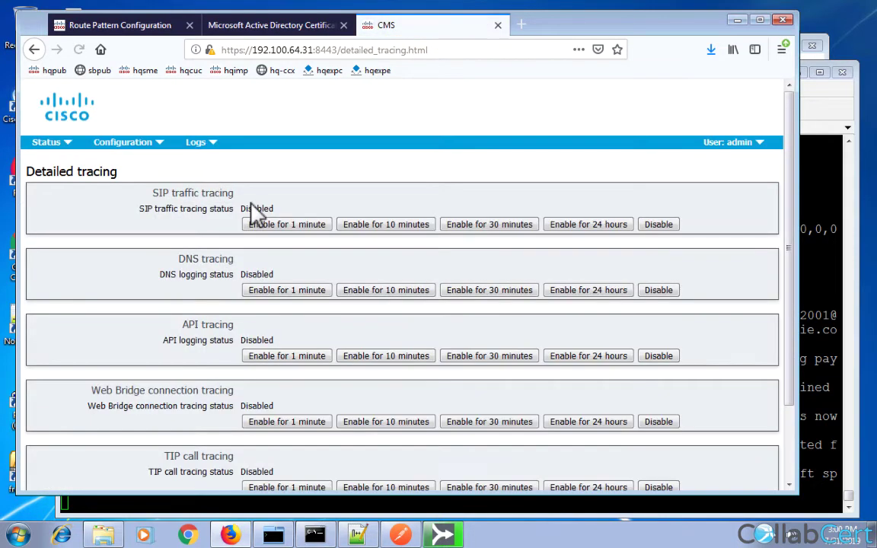
left_click(582, 225)
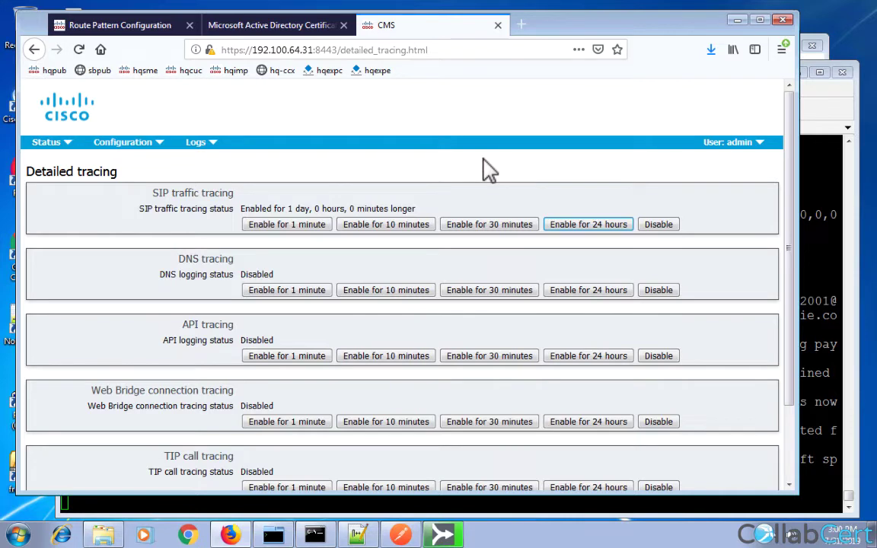
left_click(805, 468)
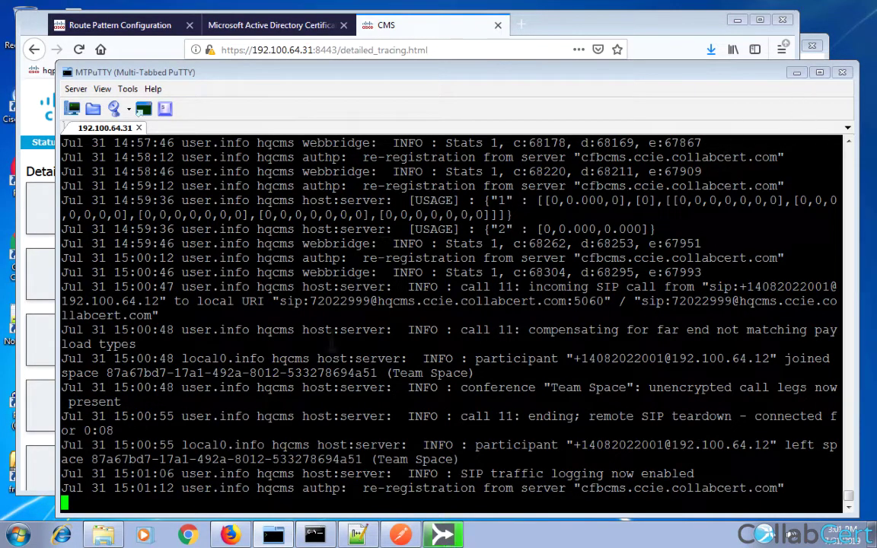
left_click_drag(58, 329, 23, 326)
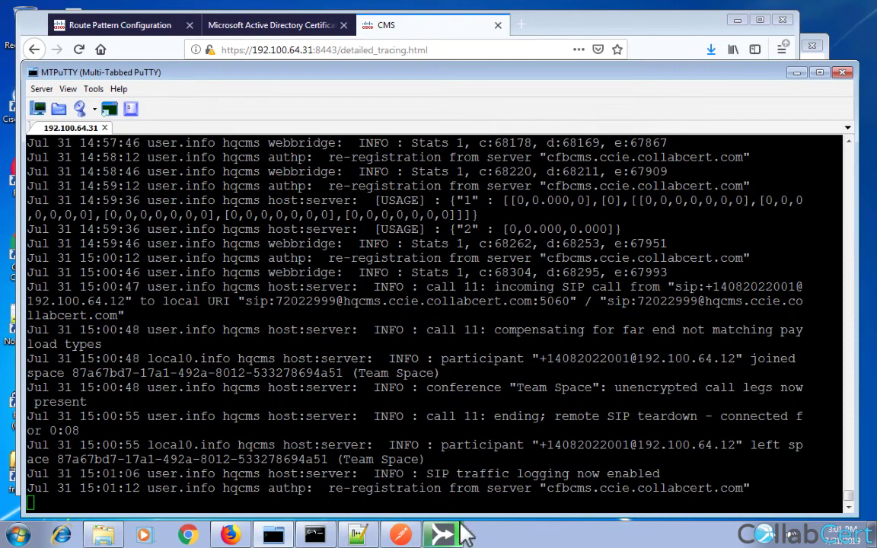
left_click(450, 535)
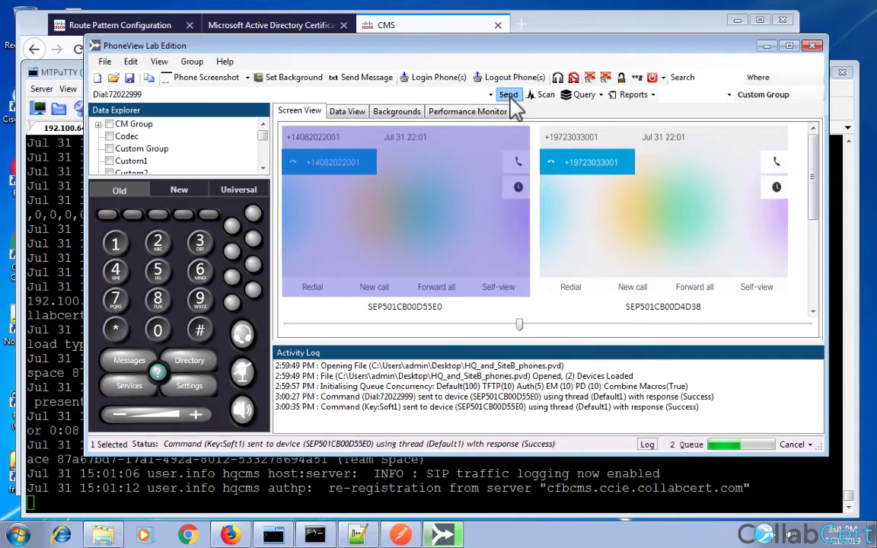
left_click(508, 95)
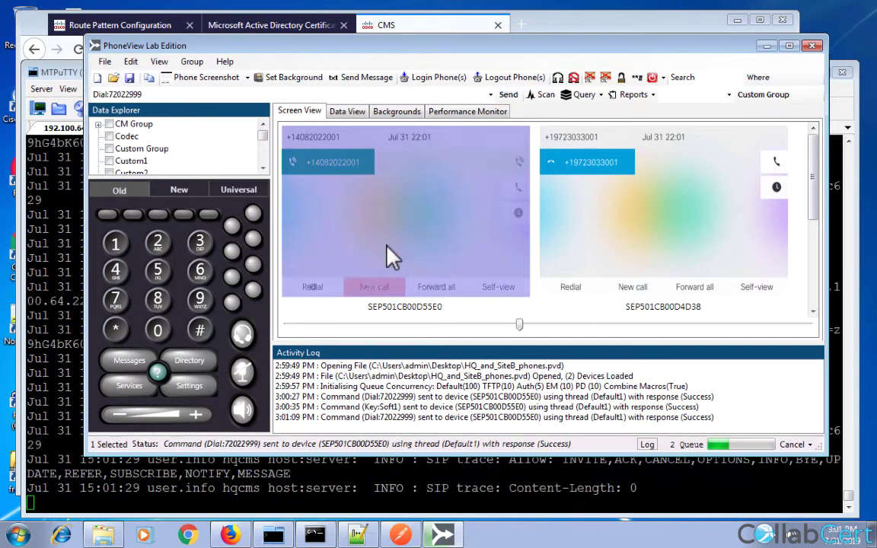
left_click(108, 215)
left_click(45, 221)
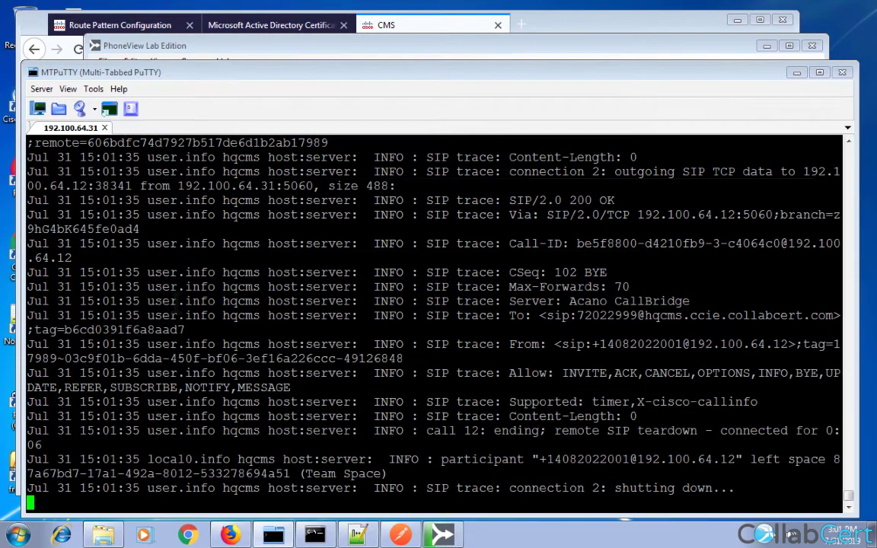
Stop the SIP trace output and copy the whole CMS session log to the clipboard.
key("ctrl+c")
key("Return")
key("Return")
key("Return")
key("Return")
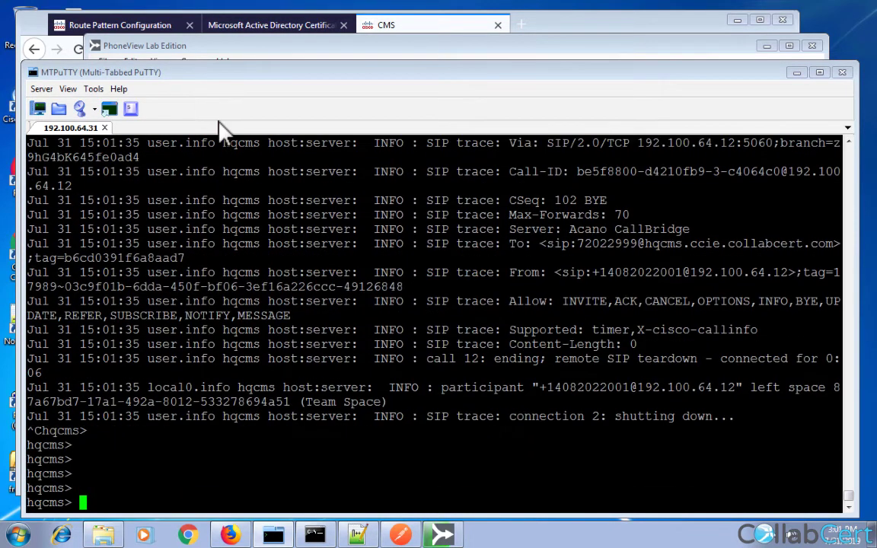
right_click(85, 130)
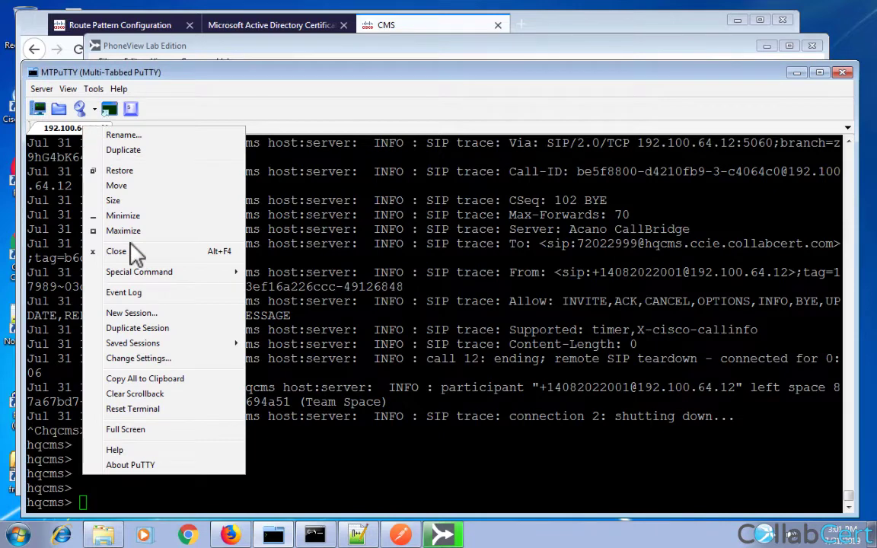
left_click(144, 380)
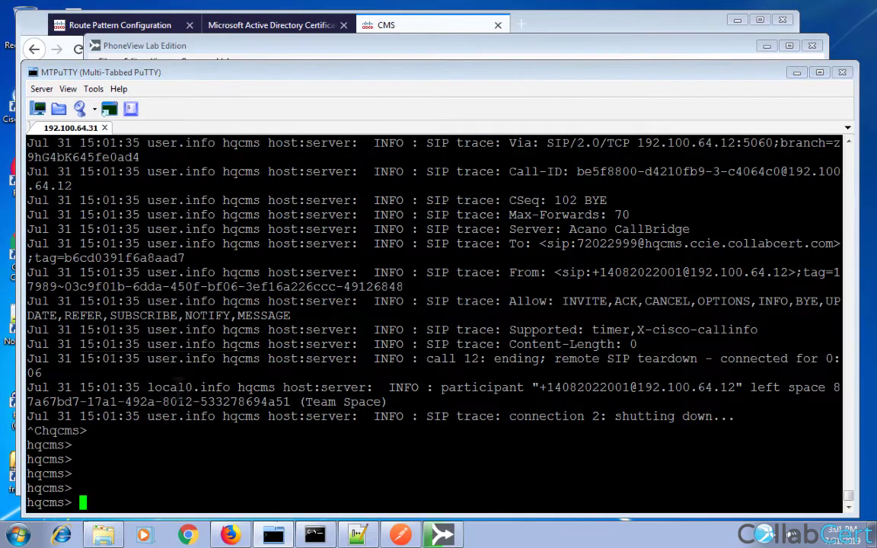
Restart following the CMS syslog with 'syslog follow'.
type("syslog follow")
key("Return")
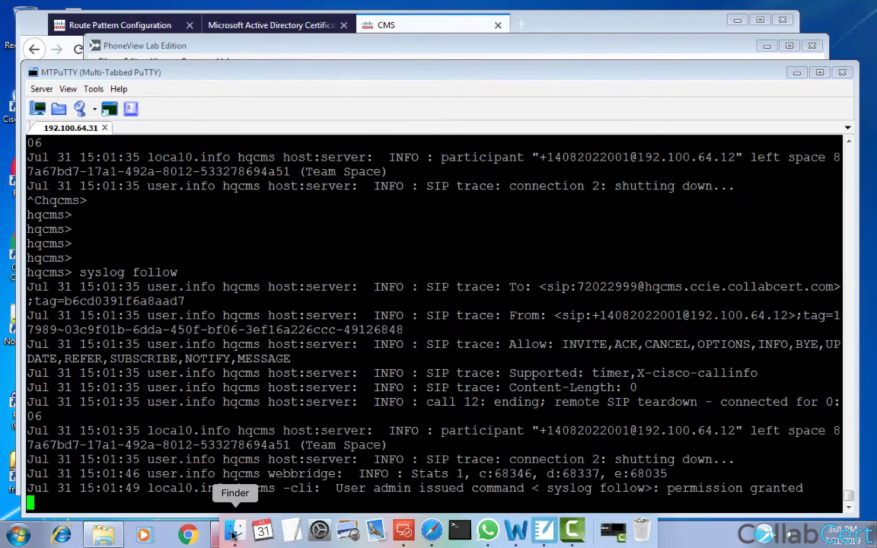
left_click(358, 534)
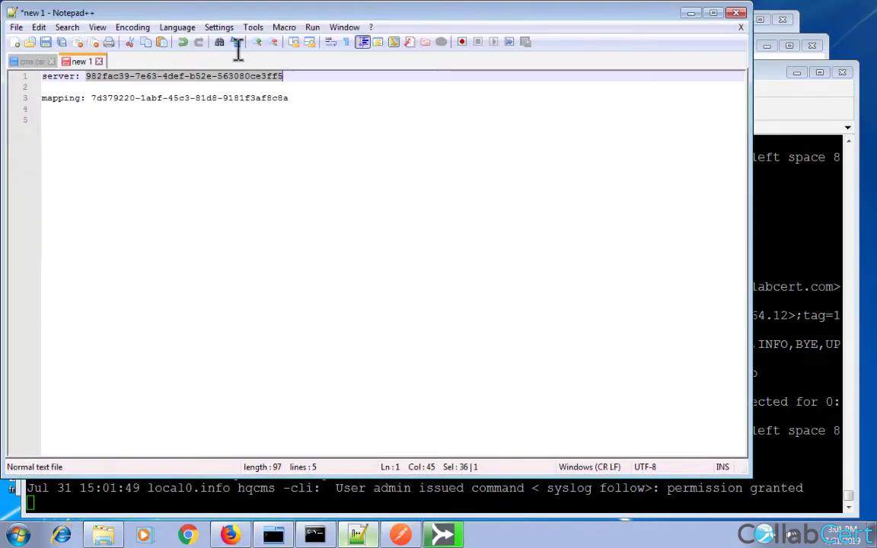
Paste the copied CMS log into a new Notepad++ document and scroll up to the INVITE.
double_click(126, 63)
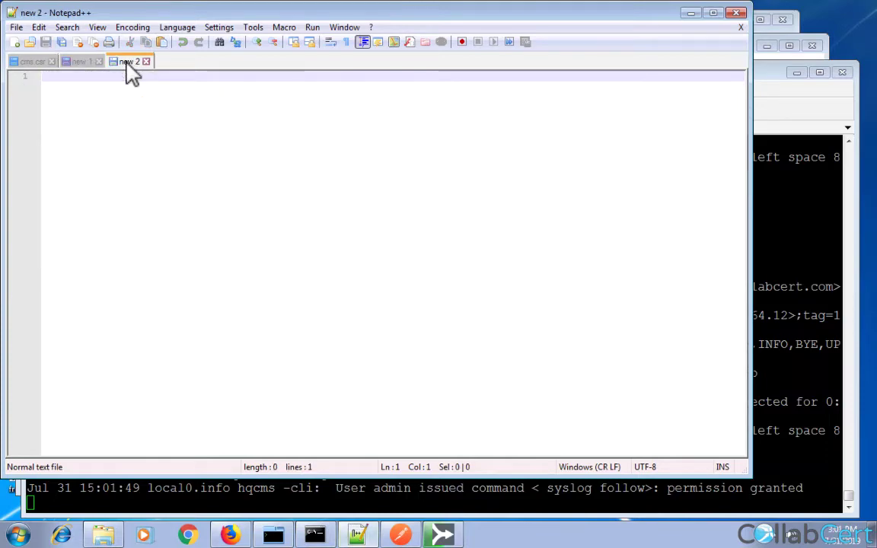
key("ctrl+v")
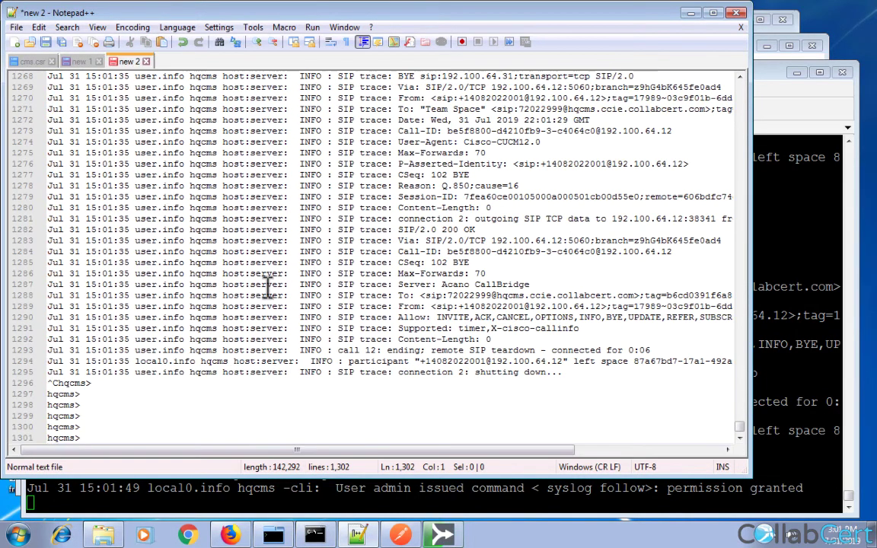
scroll(268, 285, "up", 2)
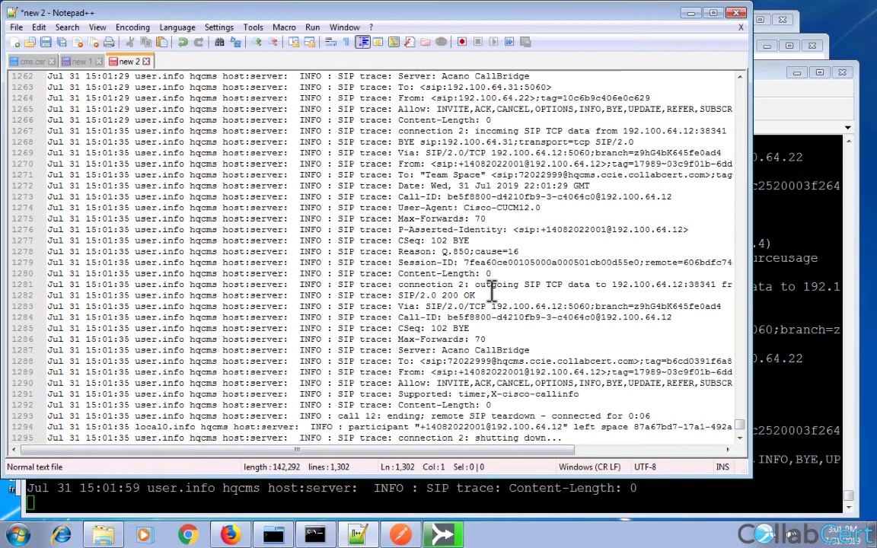
scroll(490, 290, "up", 3)
scroll(491, 291, "up", 7)
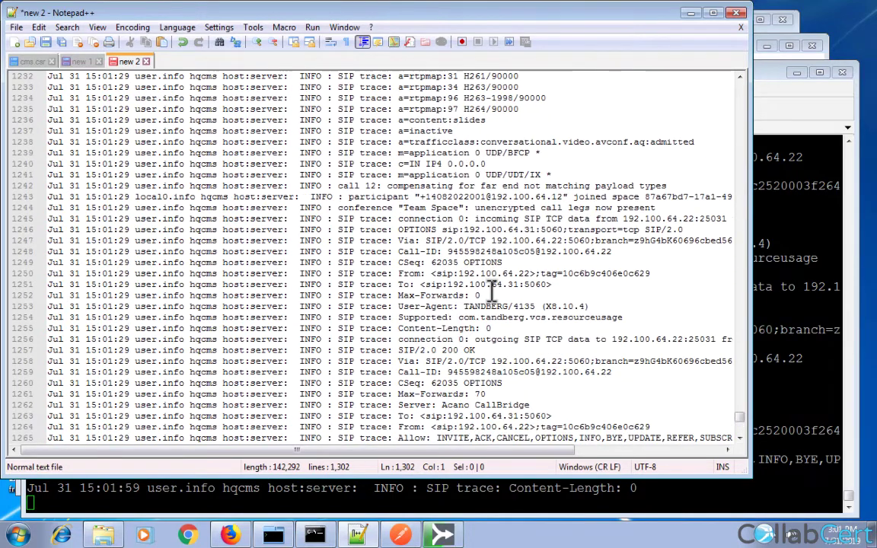
scroll(452, 223, "up", 6)
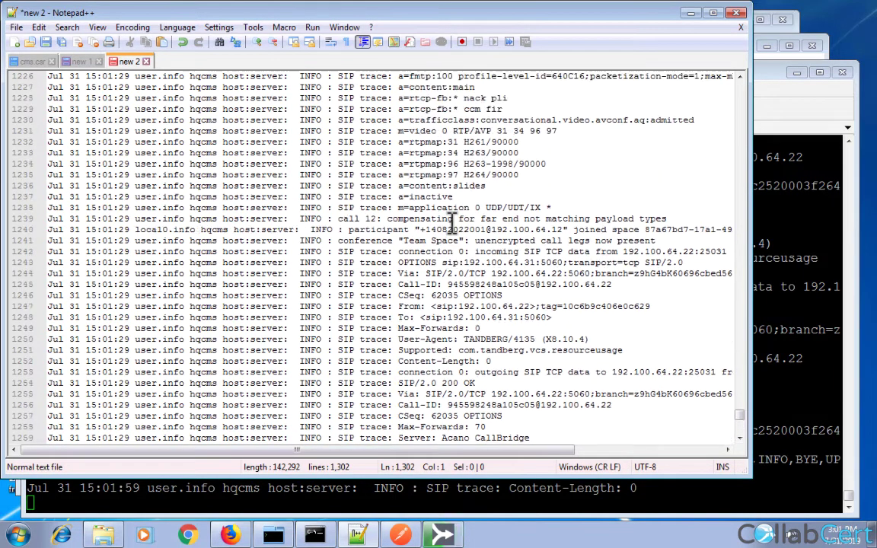
scroll(453, 224, "up", 7)
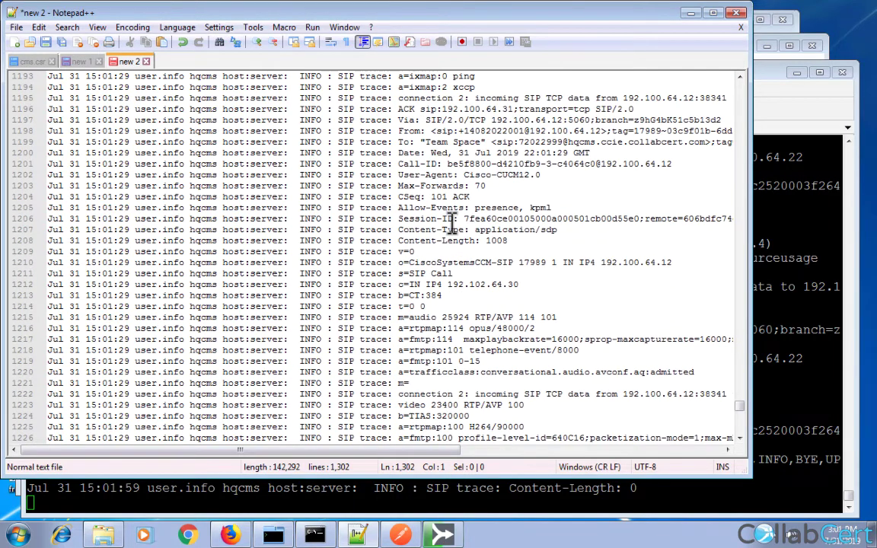
scroll(452, 223, "up", 9)
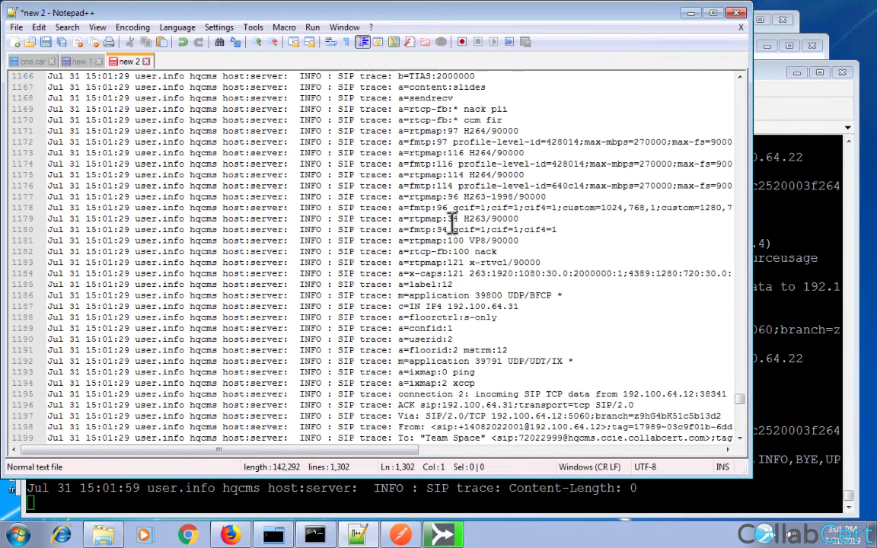
scroll(453, 223, "up", 10)
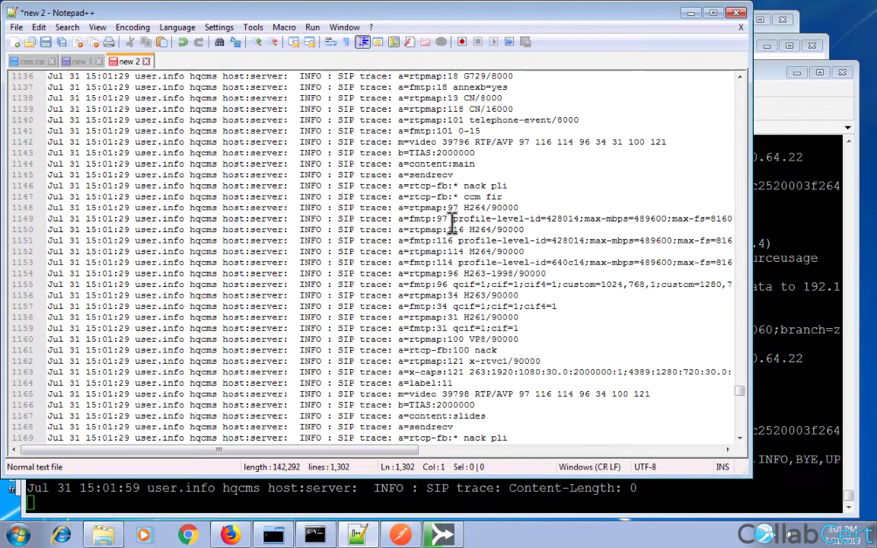
scroll(452, 223, "up", 14)
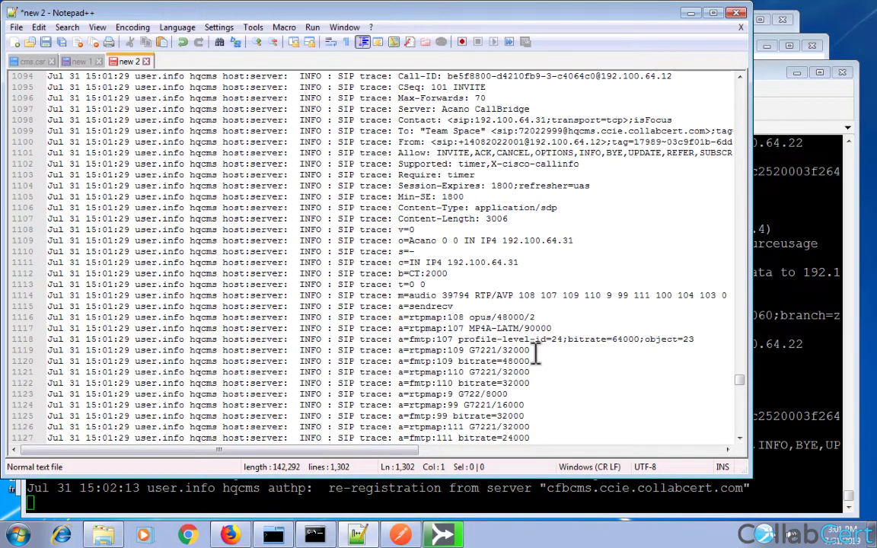
scroll(546, 421, "up", 20)
left_click(531, 427)
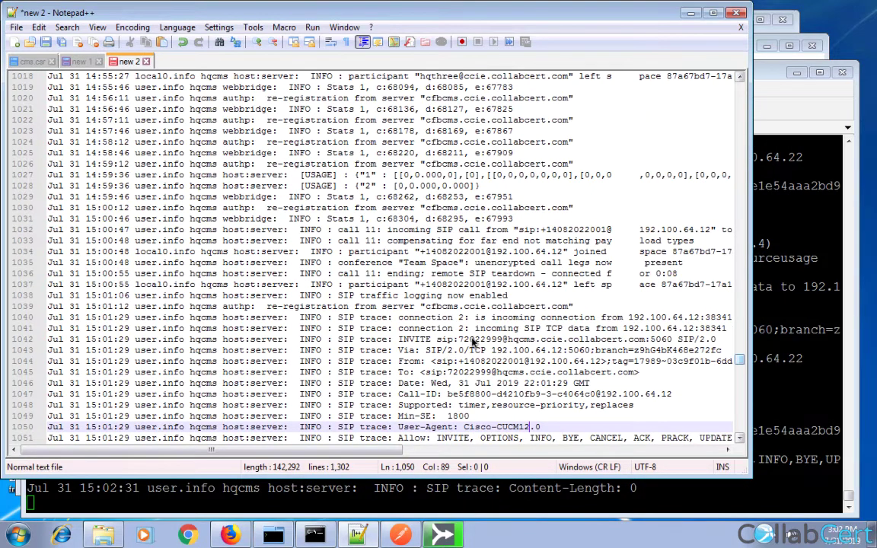
double_click(495, 330)
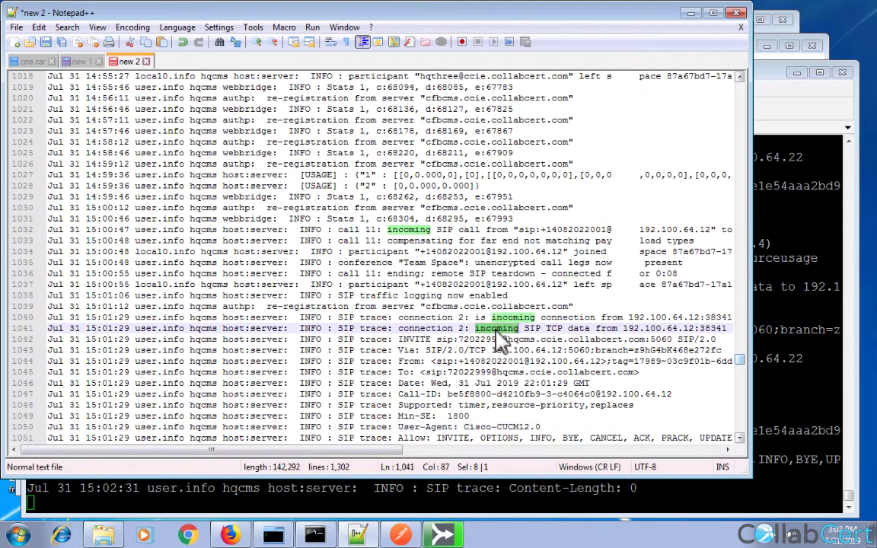
double_click(688, 328)
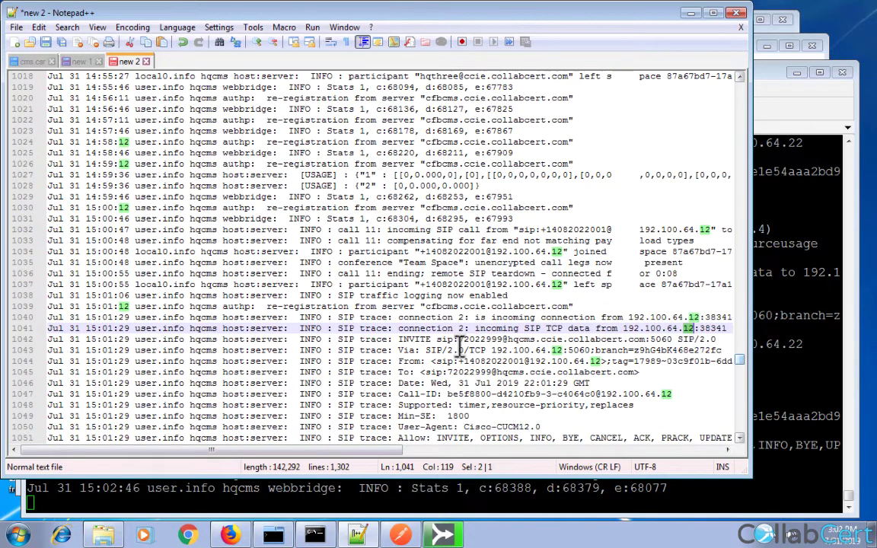
left_click_drag(451, 341, 485, 340)
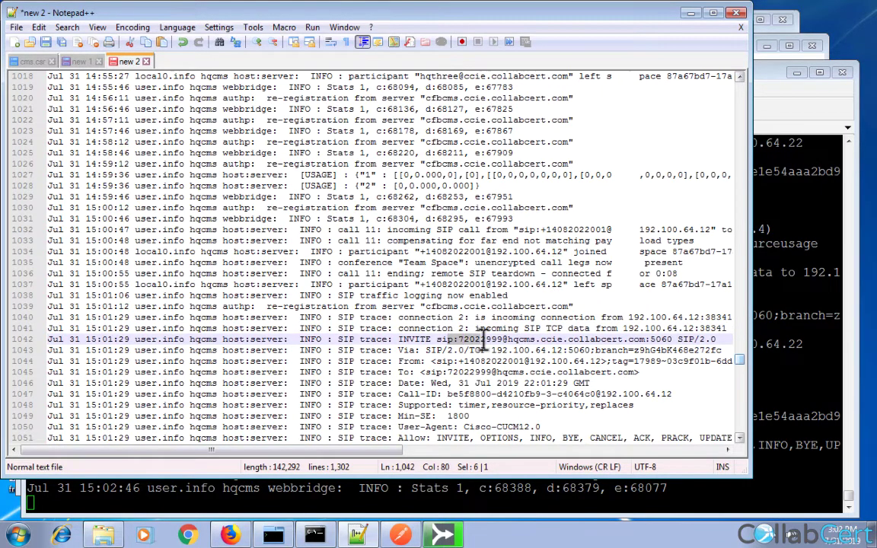
double_click(415, 339)
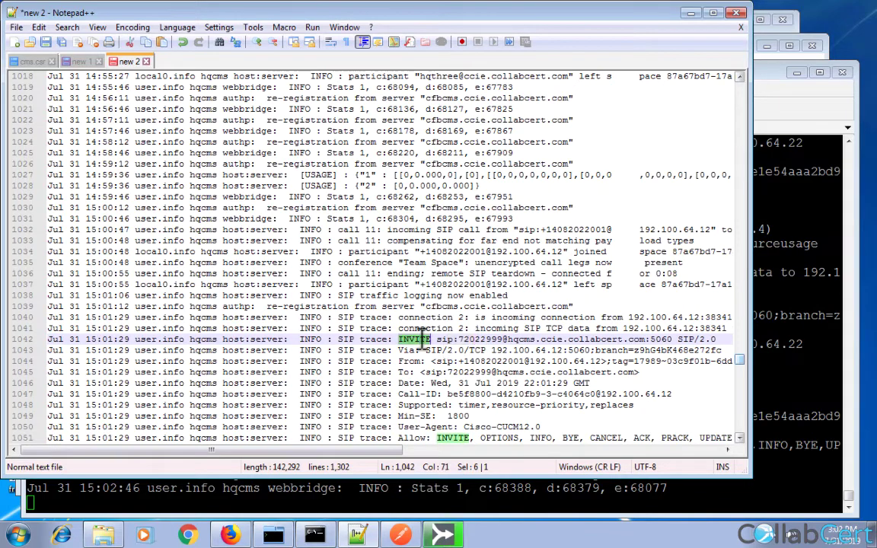
left_click_drag(454, 340, 664, 340)
key("super+c")
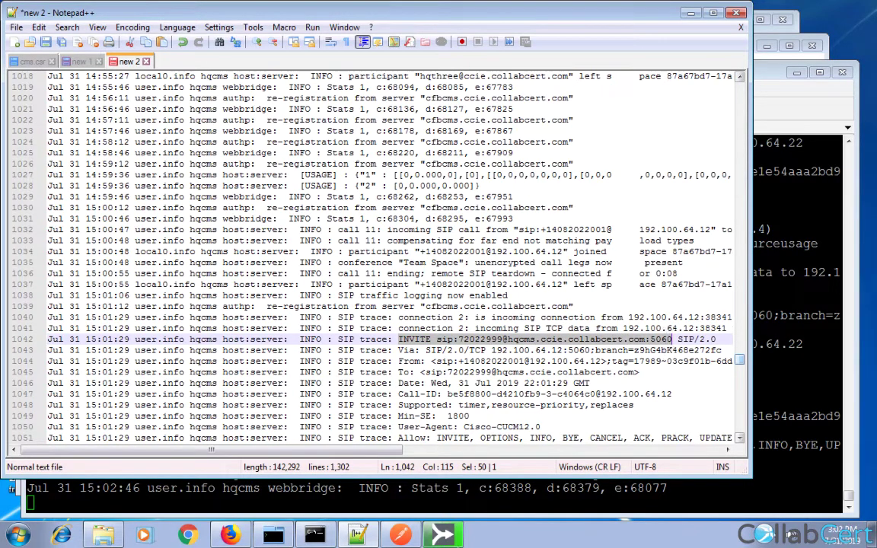
key("ctrl+Right")
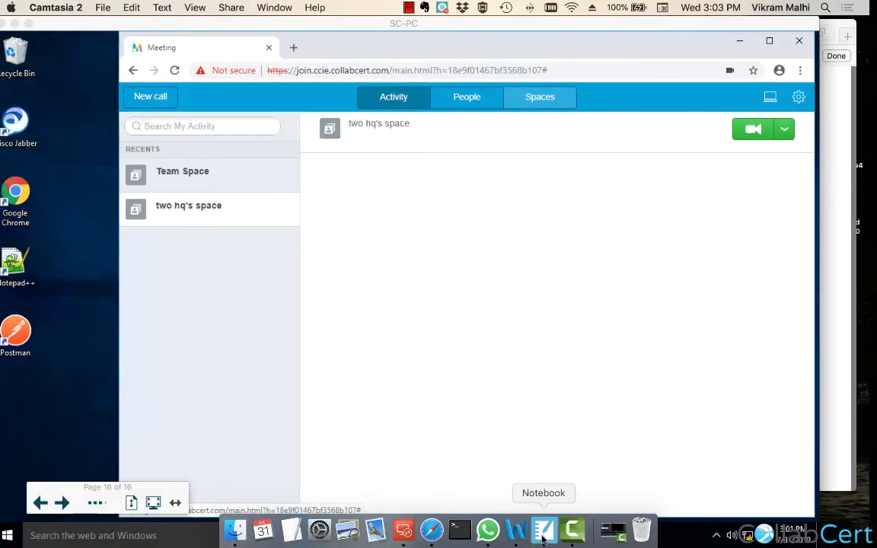
Paste the INVITE line onto the Notebook page and move it beside CMS.
left_click(544, 536)
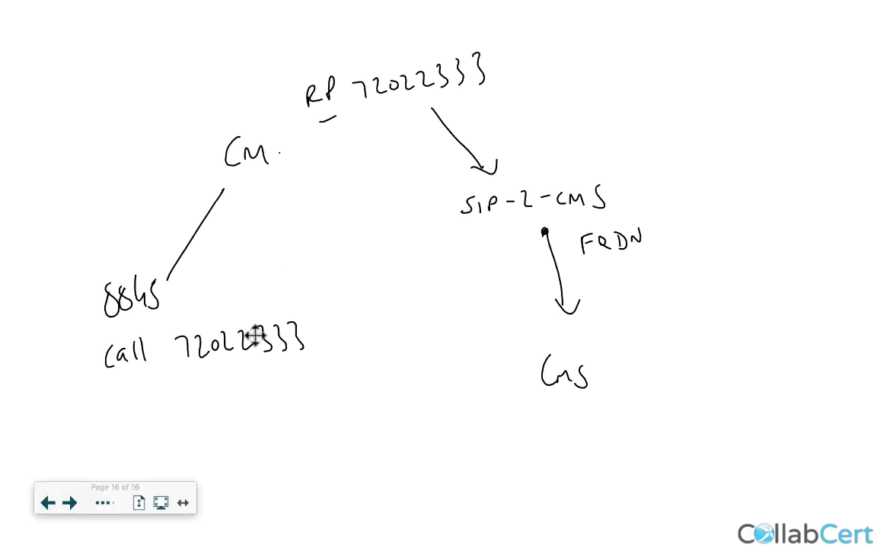
key("super+v")
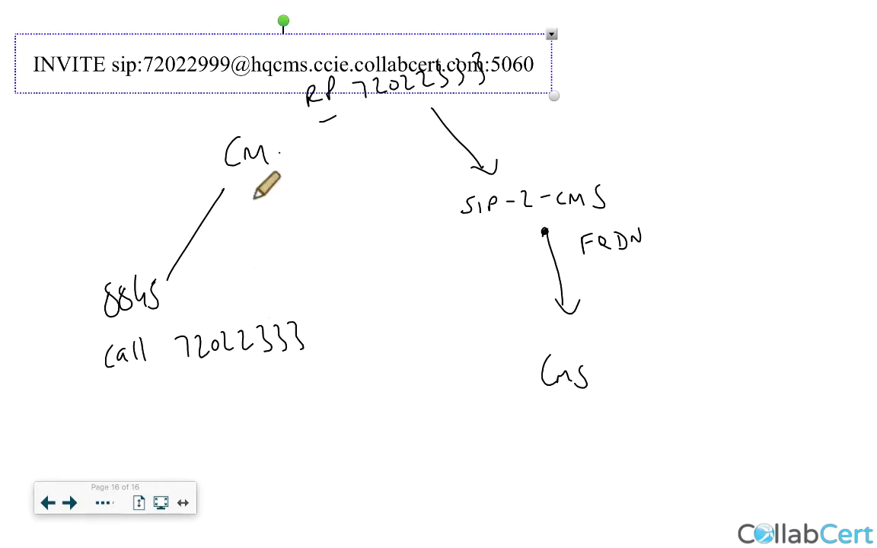
left_click_drag(328, 67, 723, 134)
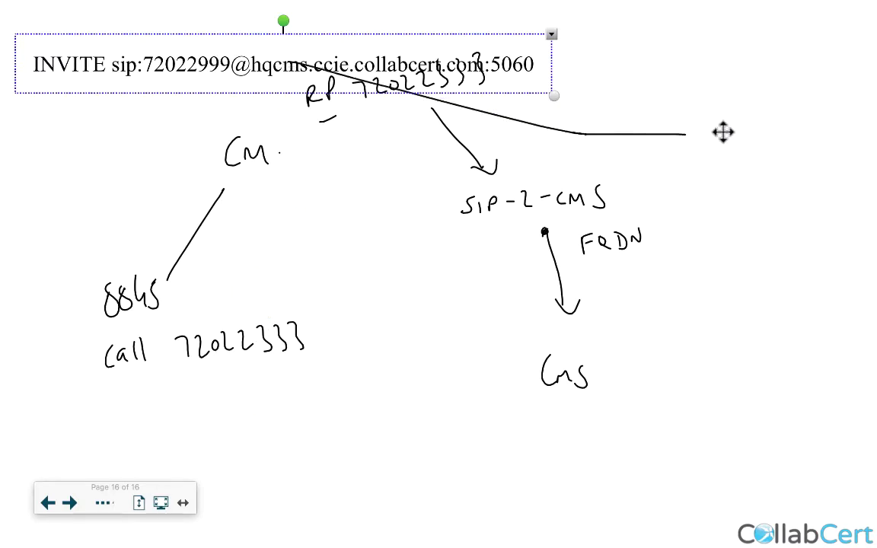
left_click(182, 503)
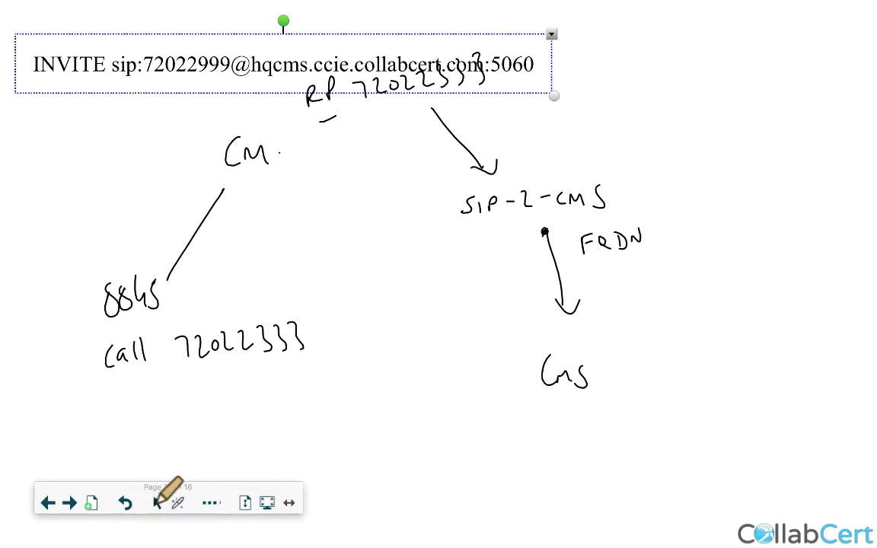
left_click(259, 115)
left_click_drag(278, 66, 623, 335)
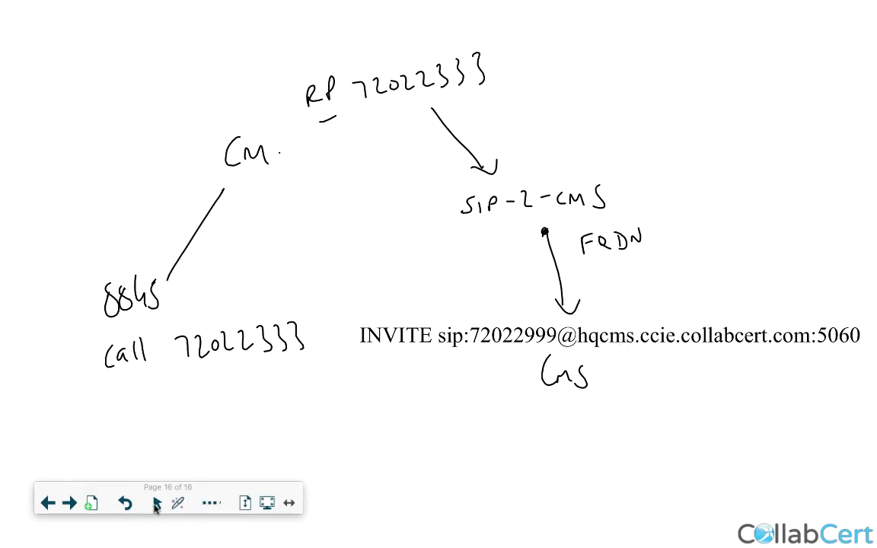
Bracket the INVITE URI's domain with the blue pen and write 'SIP' beside it.
left_click(211, 502)
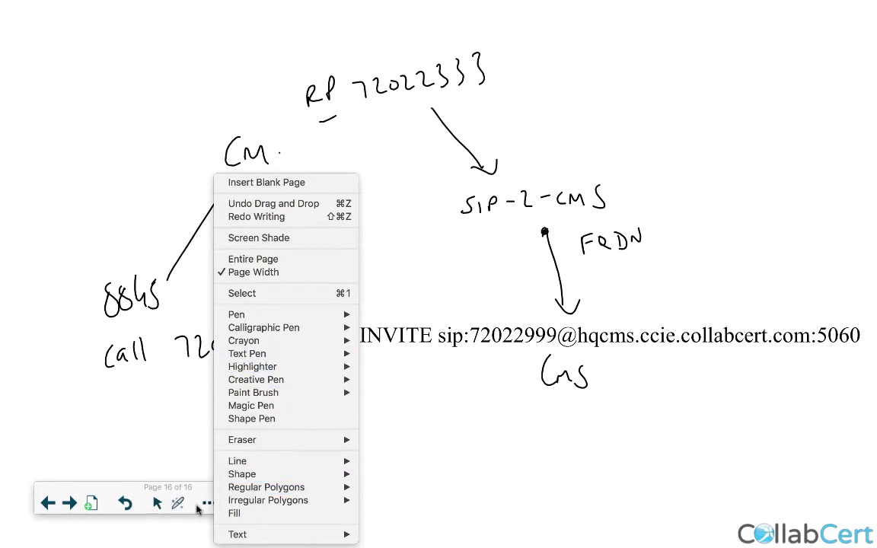
left_click(179, 506)
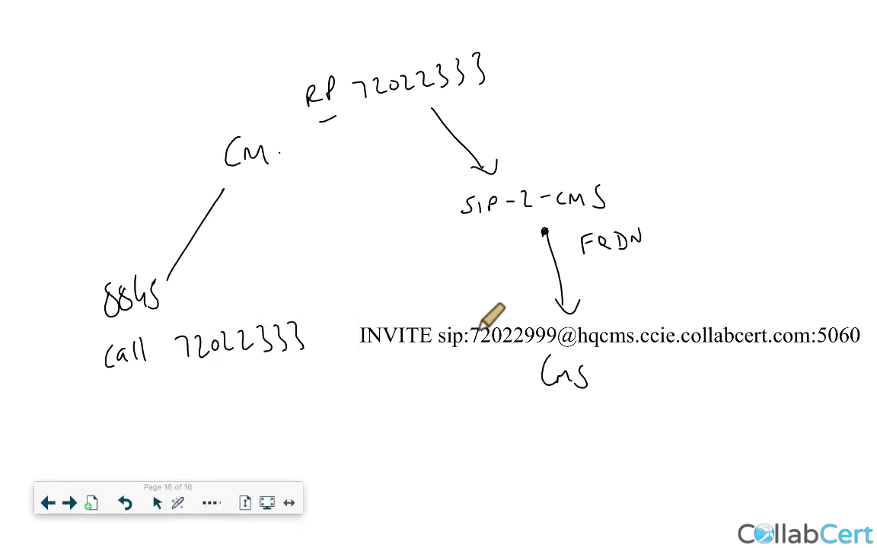
mouse_move(576, 341)
left_mouse_down()
mouse_move(594, 312)
mouse_move(829, 305)
mouse_move(821, 318)
left_mouse_up()
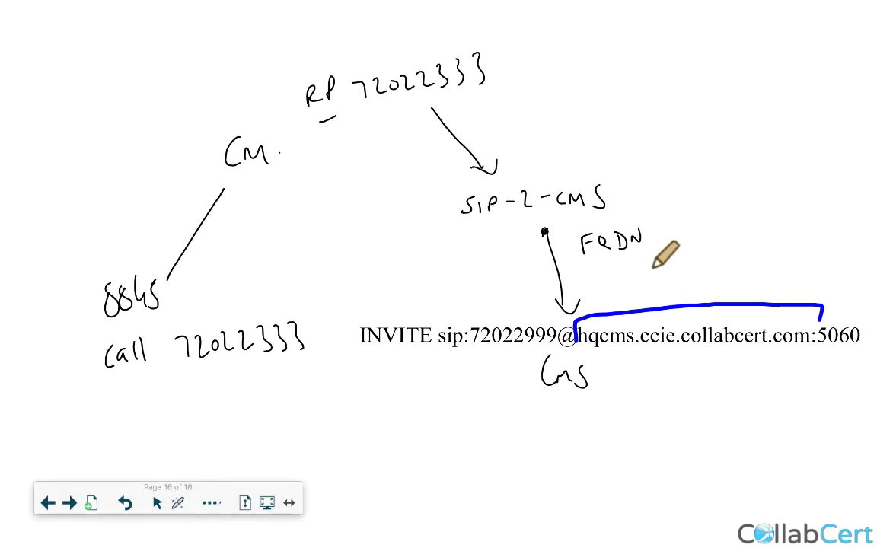
mouse_move(653, 268)
left_mouse_down()
mouse_move(644, 287)
mouse_move(670, 276)
left_mouse_up()
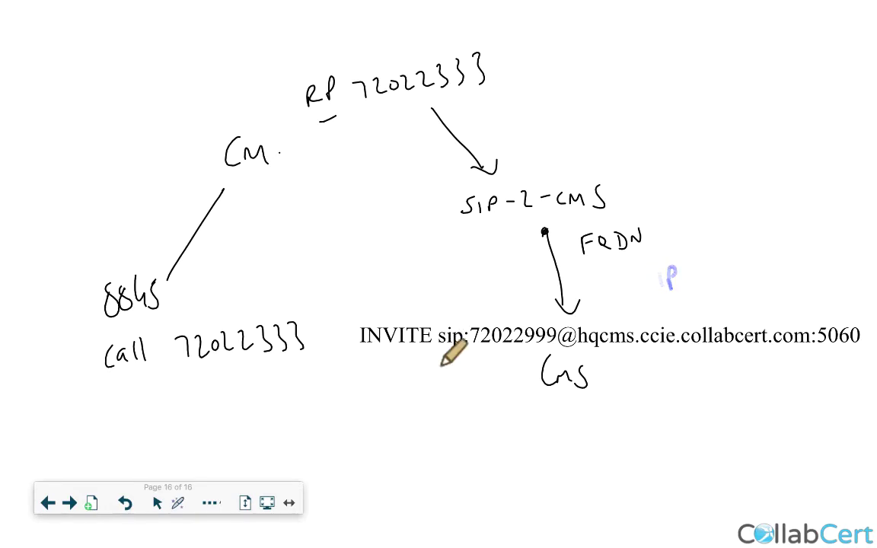
Underline the hqcms.ccie.collabcert.com:5060 host in purple and label it 'Sip Trunk Dest'.
left_click(212, 503)
mouse_move(257, 318)
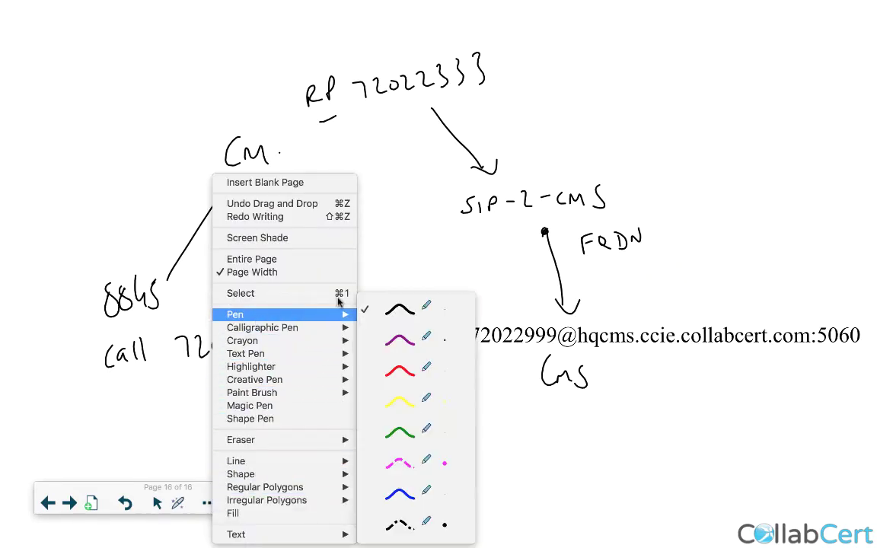
left_click(446, 336)
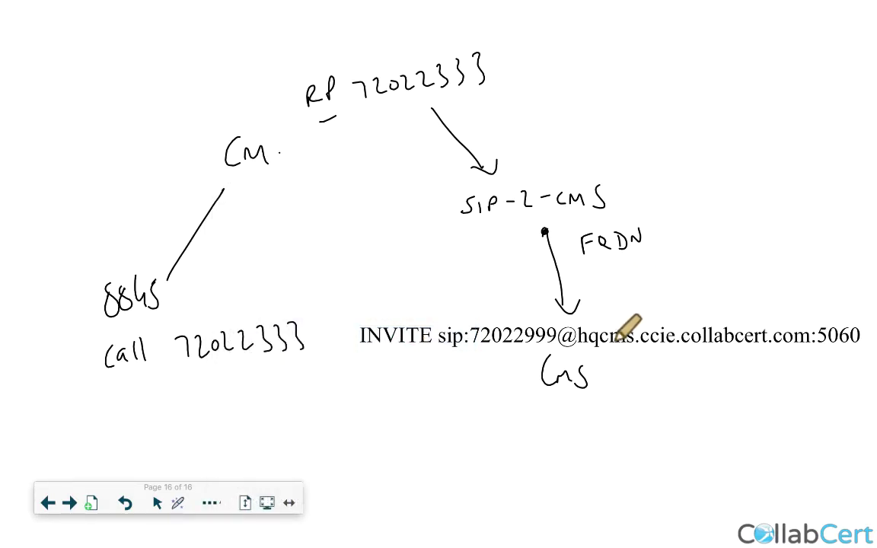
mouse_move(580, 355)
left_mouse_down()
mouse_move(708, 345)
mouse_move(778, 352)
left_mouse_up()
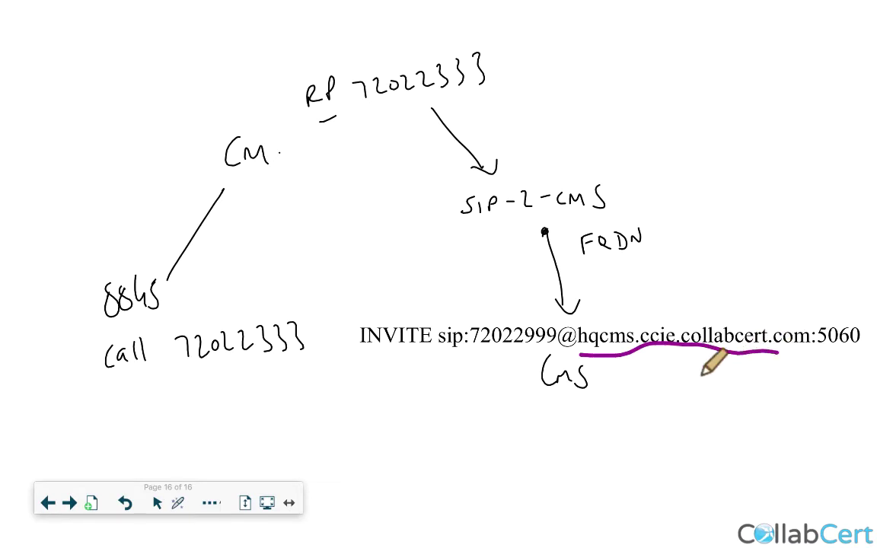
left_click_drag(694, 360, 694, 420)
mouse_move(634, 440)
left_mouse_down()
mouse_move(633, 466)
mouse_move(644, 454)
left_mouse_up()
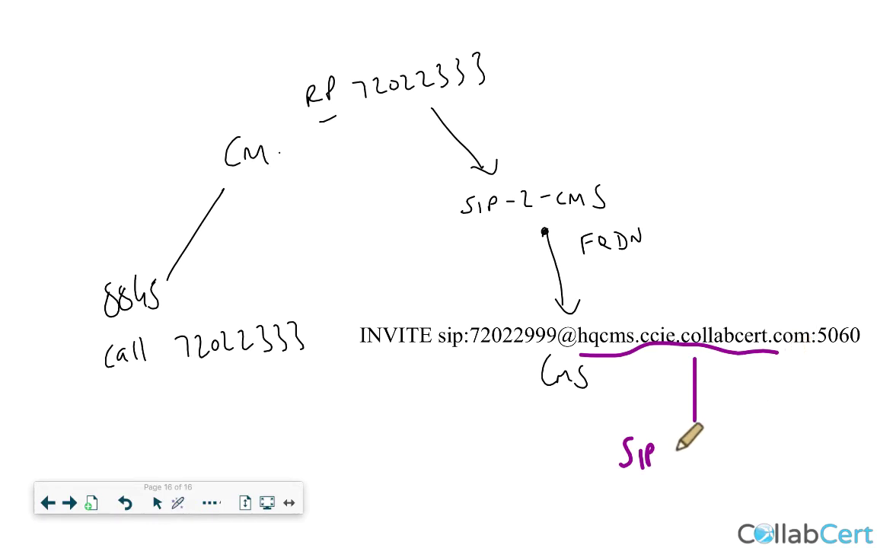
mouse_move(669, 444)
left_mouse_down()
mouse_move(680, 463)
mouse_move(702, 446)
mouse_move(786, 455)
left_mouse_up()
mouse_move(798, 441)
left_mouse_down()
mouse_move(792, 455)
mouse_move(809, 457)
left_mouse_up()
left_click_drag(802, 440, 820, 436)
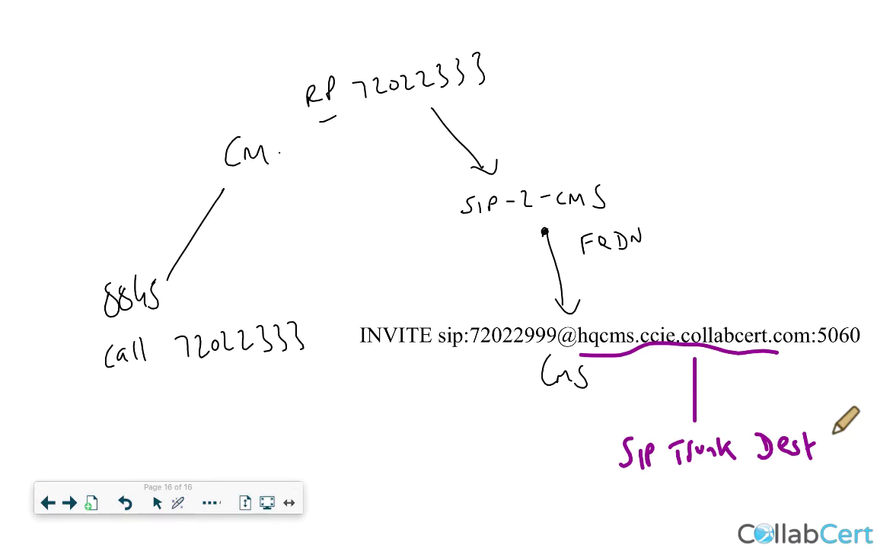
key("ctrl+Left")
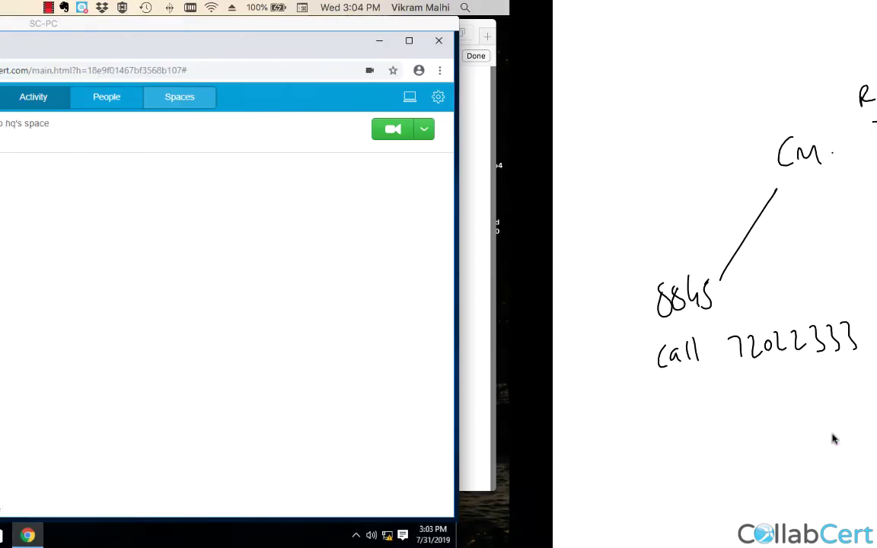
Switch to the Windows VM and open Configuration > Incoming calls in CMS Web Admin.
left_click(283, 7)
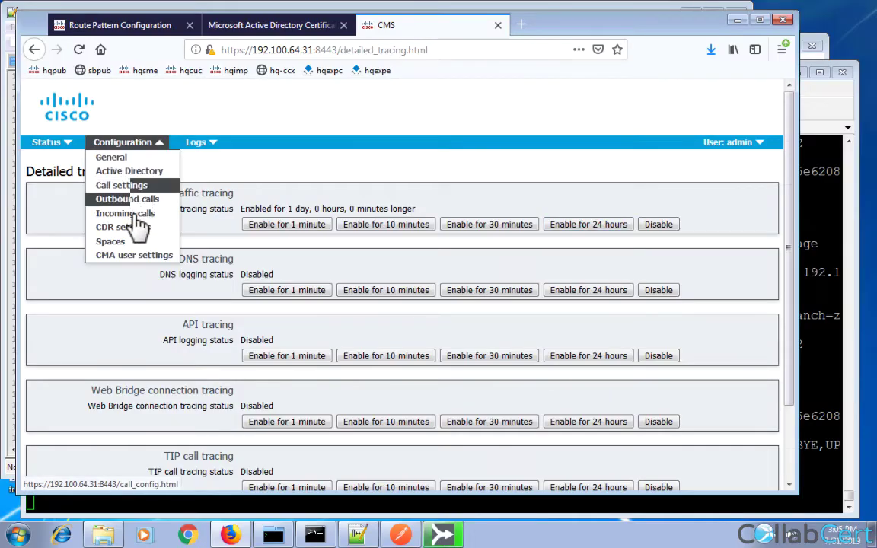
left_click(138, 219)
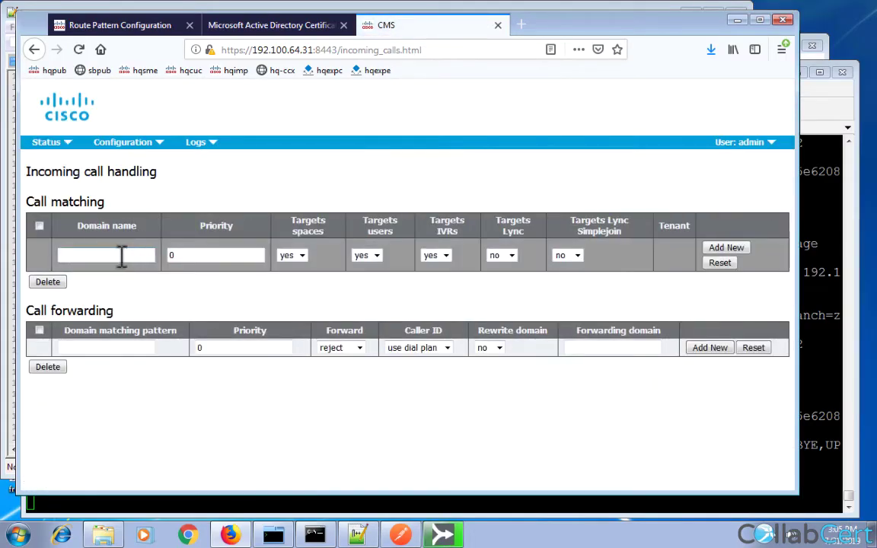
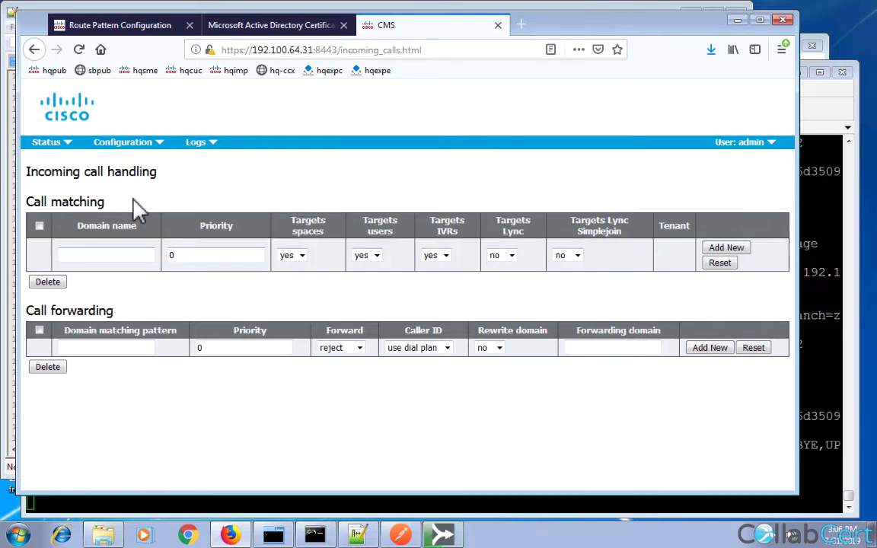
Glance at the whiteboard call-flow diagram, then return to the CMS Web Admin page.
mouse_move(375, 531)
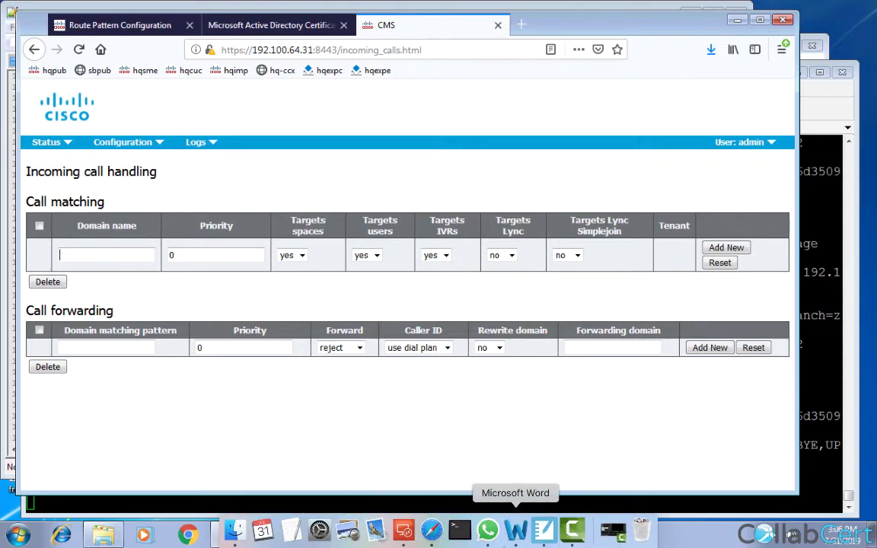
left_click(544, 531)
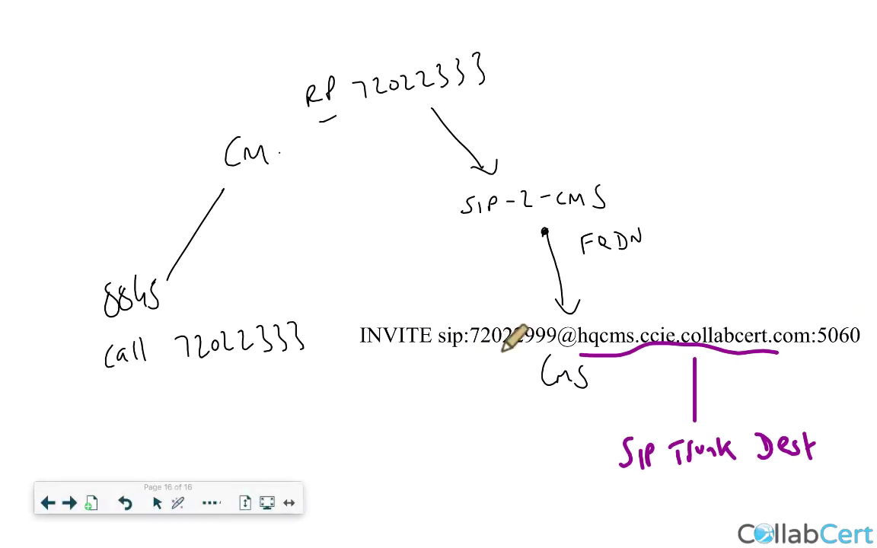
key("super+Tab")
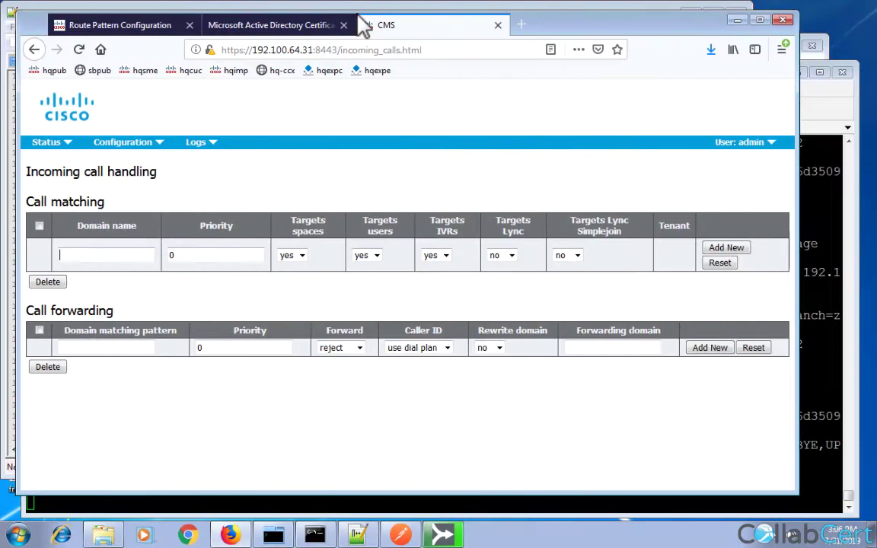
Open the Spaces configuration and select Team Space's URI user part 72022999.
left_click(121, 146)
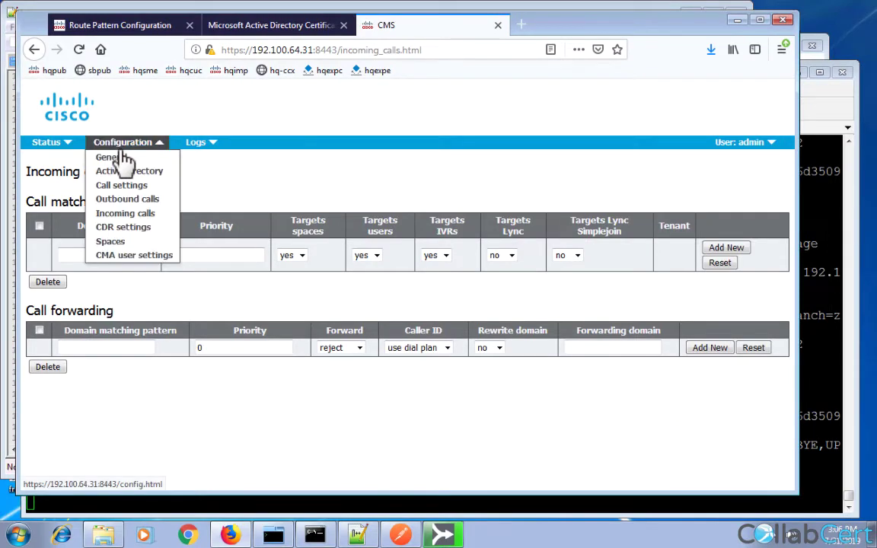
left_click(113, 242)
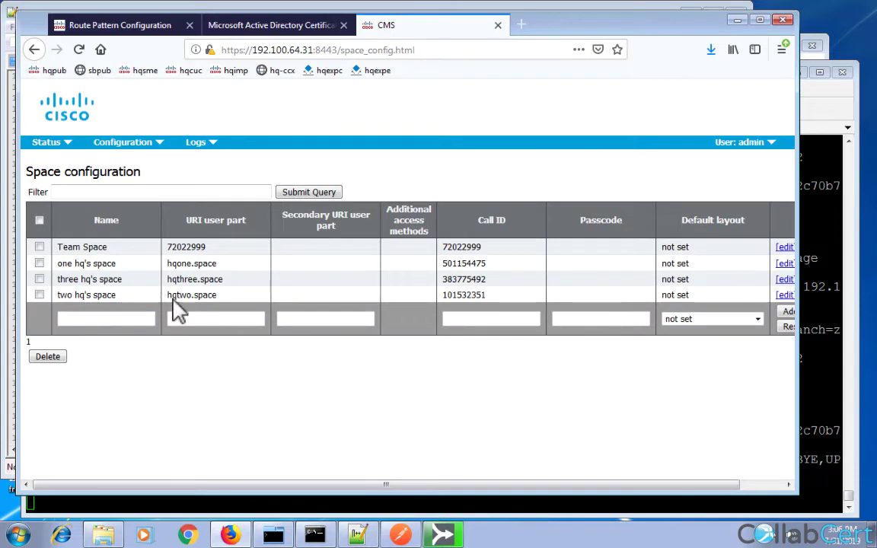
double_click(185, 247)
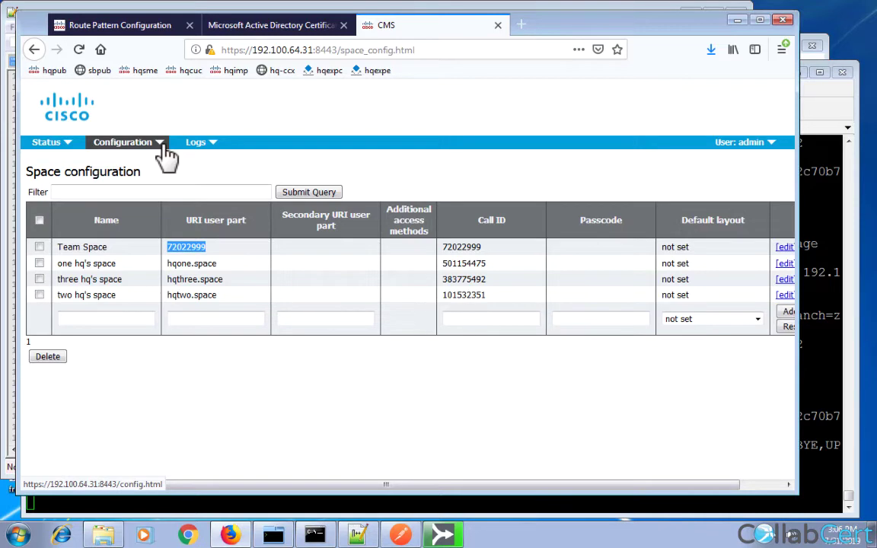
left_click(161, 148)
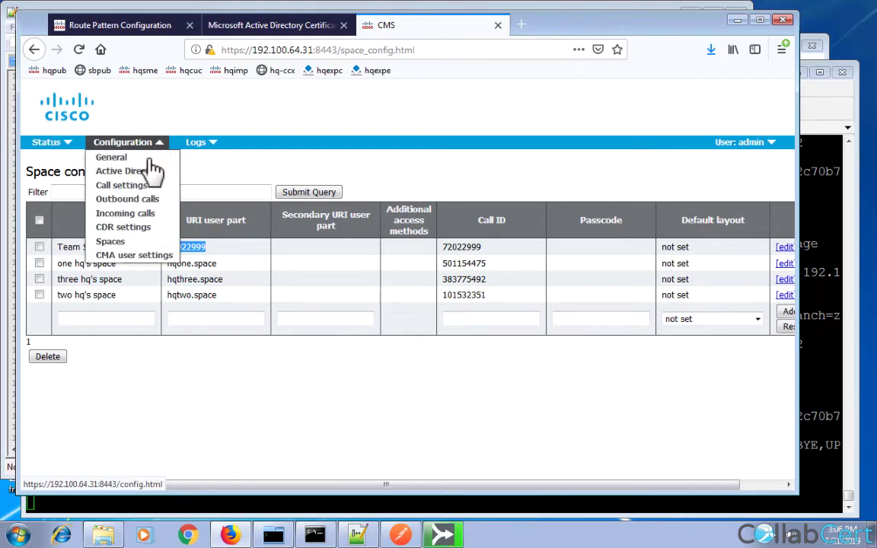
Enter hqcms.ccie.collabcert.com as the incoming call matching domain name.
left_click(126, 214)
left_click(92, 255)
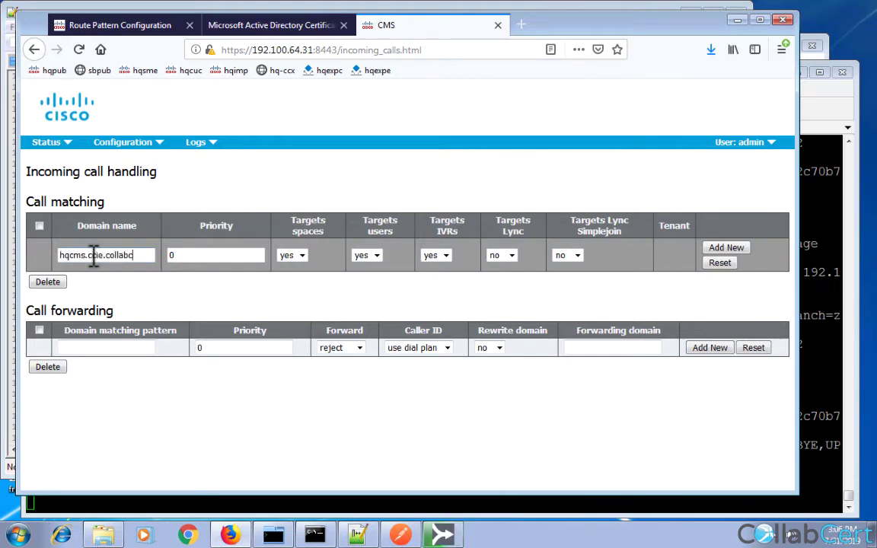
type("hqcms.ccie.collabcert.com")
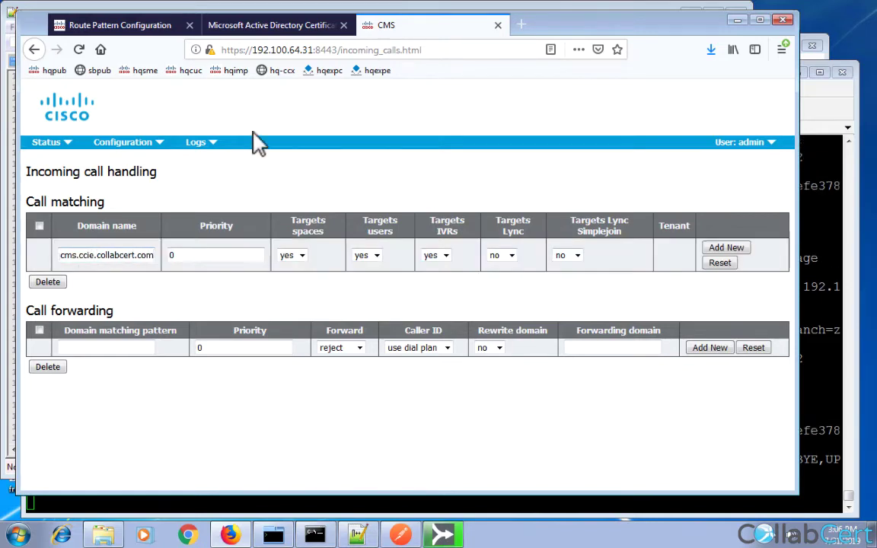
left_click(443, 535)
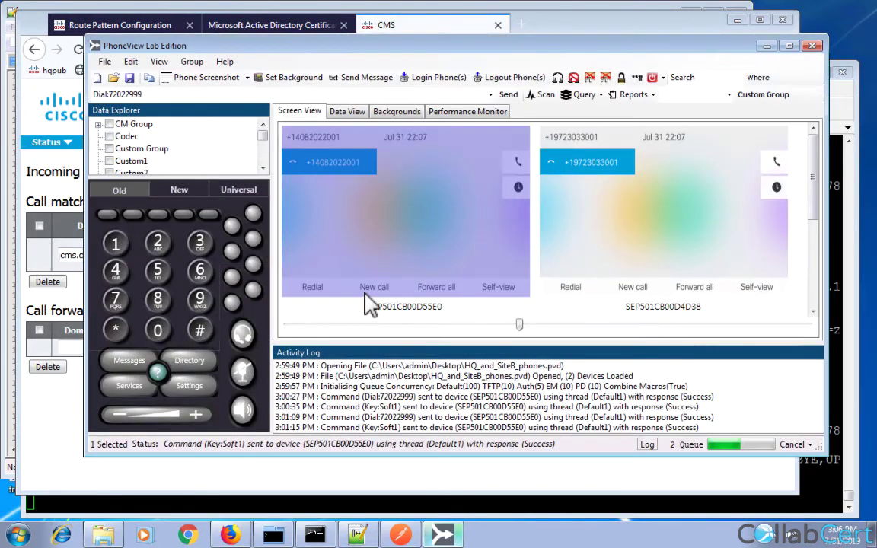
left_click(156, 93)
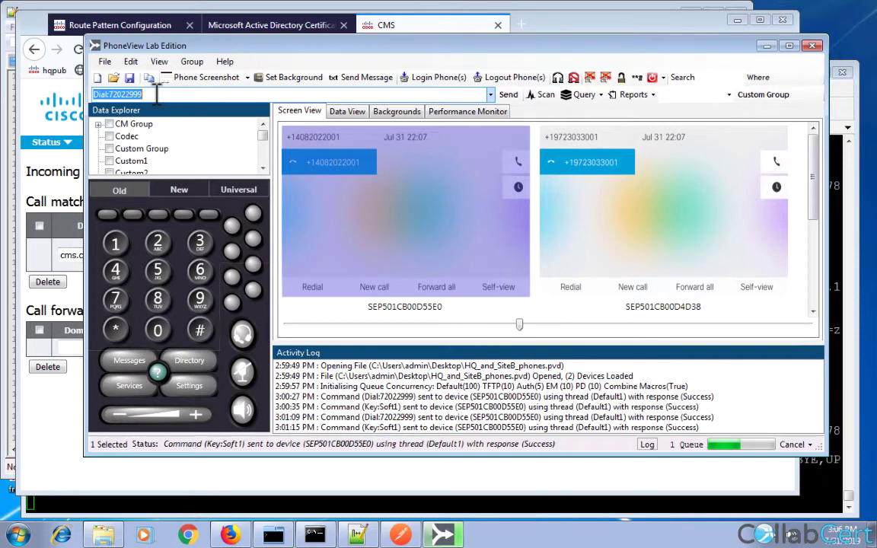
left_click(172, 94)
key("BackSpace")
key("BackSpace")
key("BackSpace")
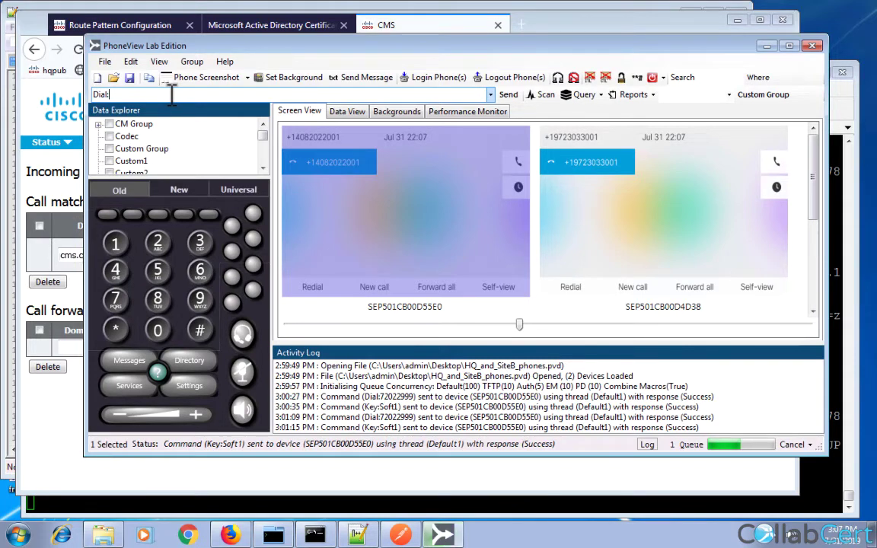
left_click(68, 450)
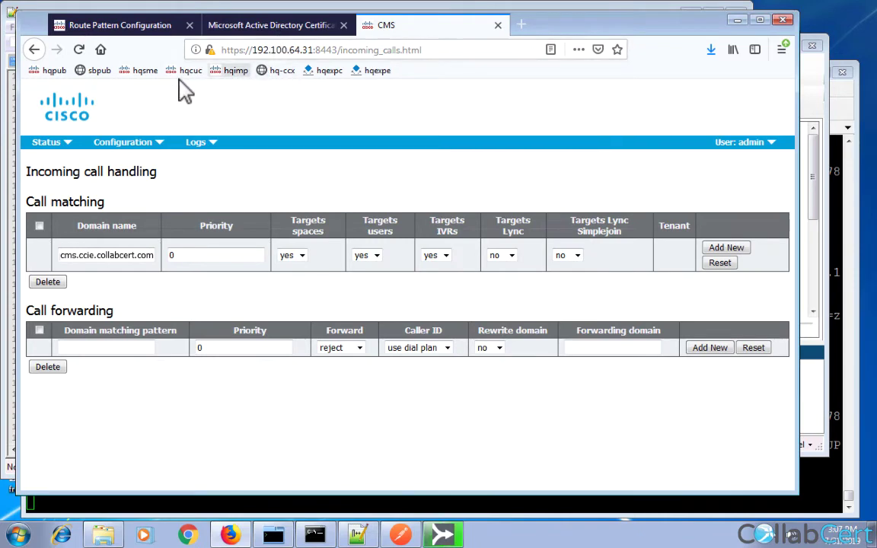
In CUCM, list all end users.
left_click(131, 27)
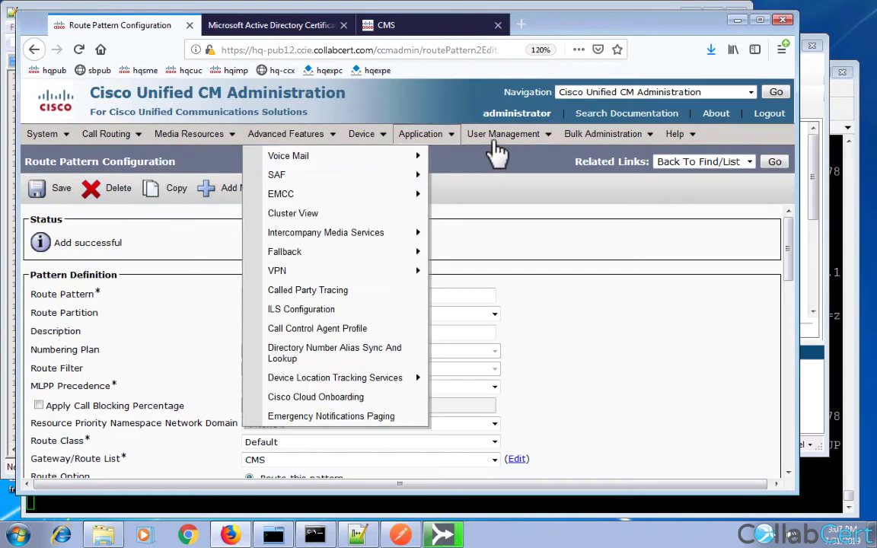
mouse_move(495, 145)
left_click(495, 175)
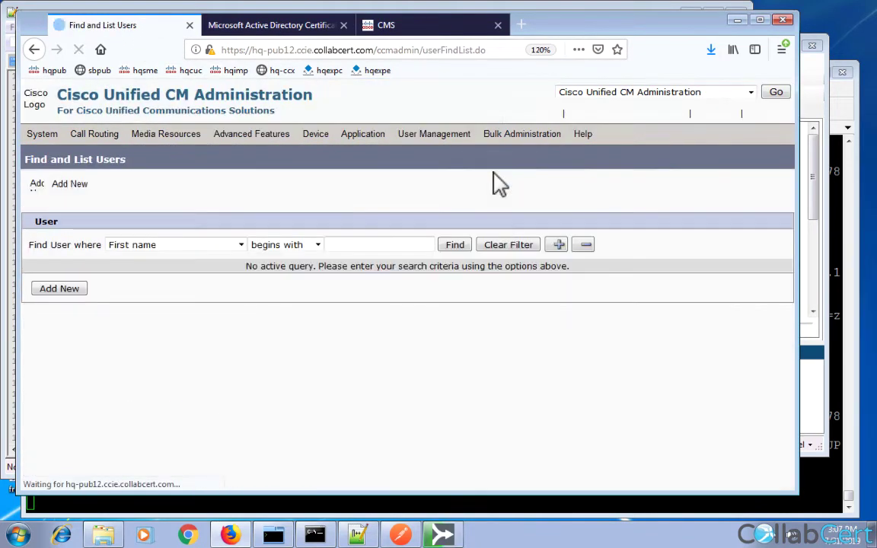
left_click(455, 246)
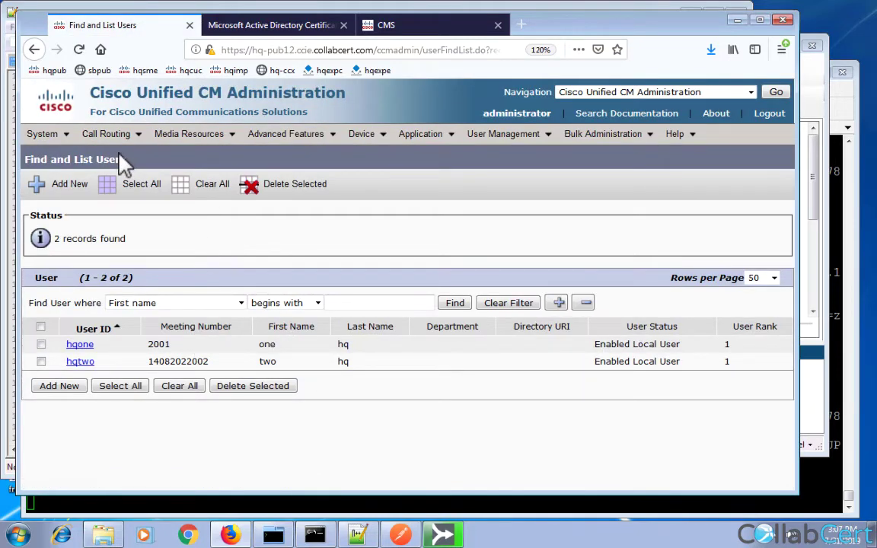
List every pattern in the route plan report, then bring up the SIP route patterns list.
mouse_move(110, 137)
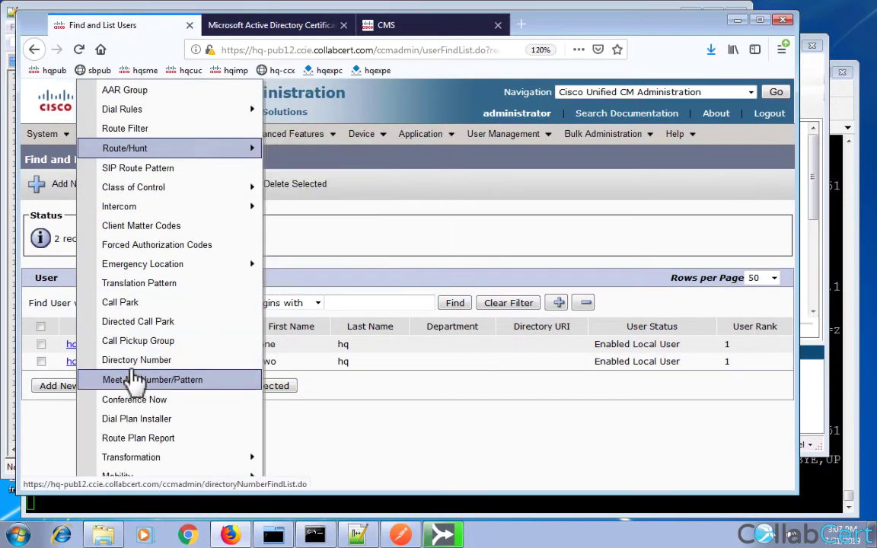
left_click(142, 442)
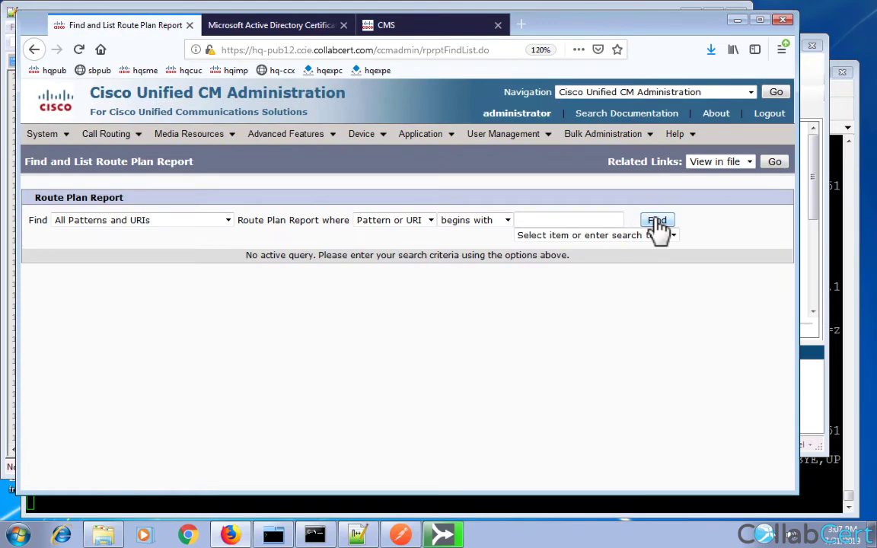
left_click(657, 222)
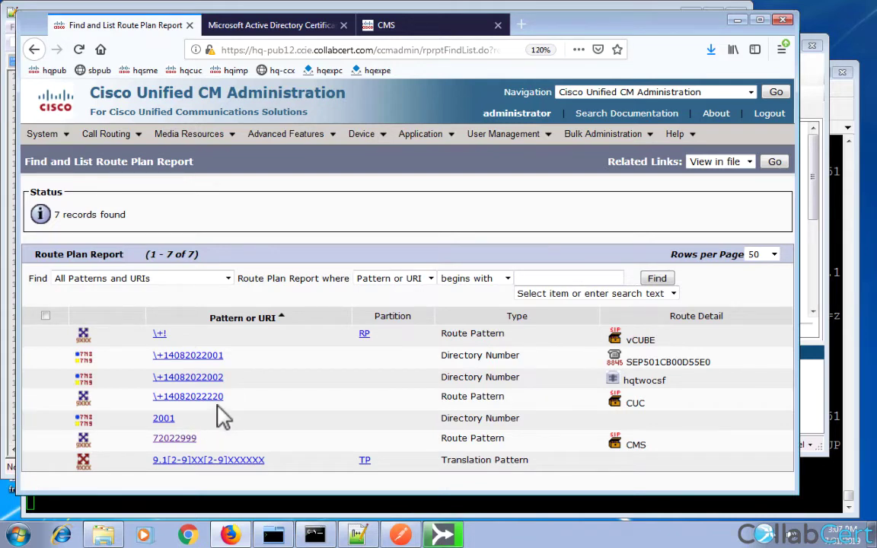
mouse_move(121, 136)
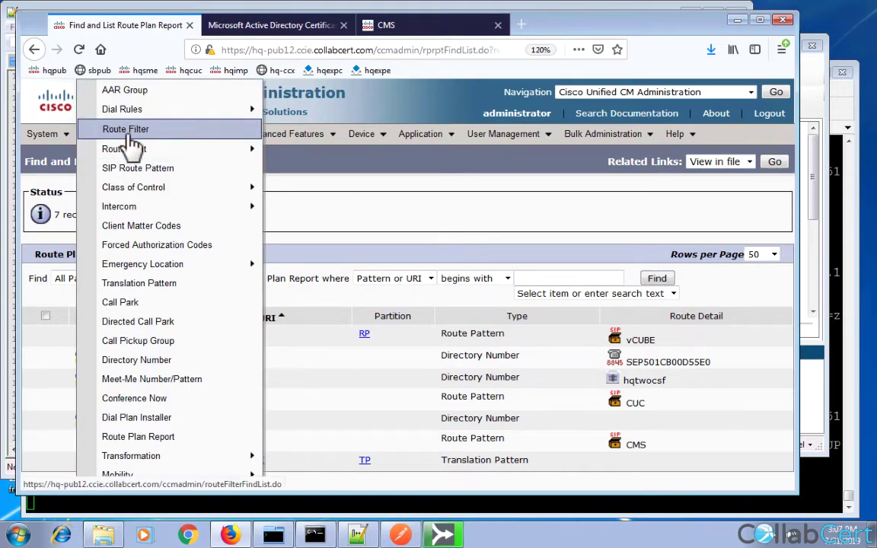
left_click(147, 170)
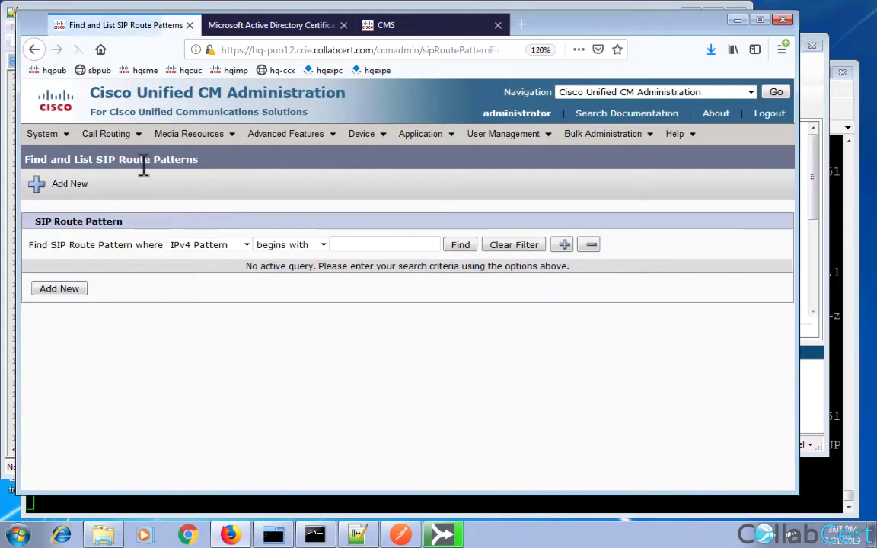
Add and save SIP route pattern ccie.collabcert.com routed to the CMS trunk.
left_click(70, 290)
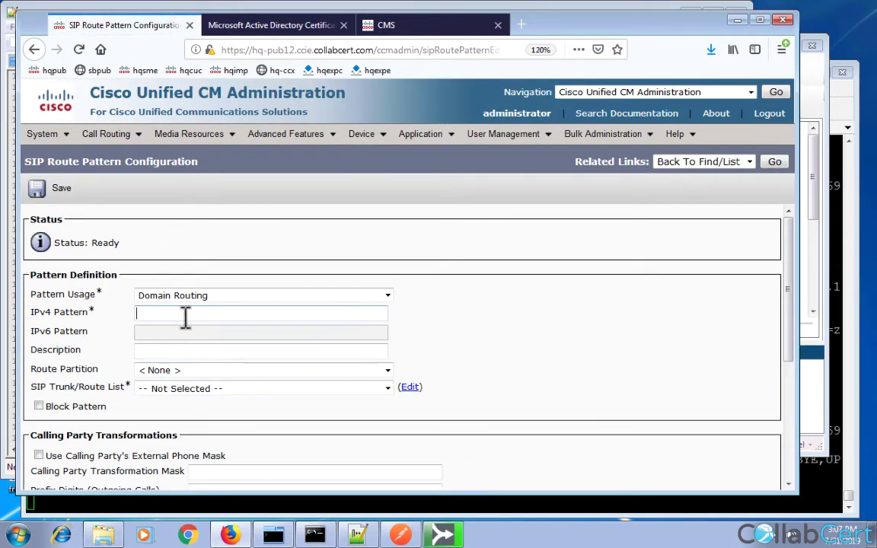
left_click(185, 316)
type("ccie.coll")
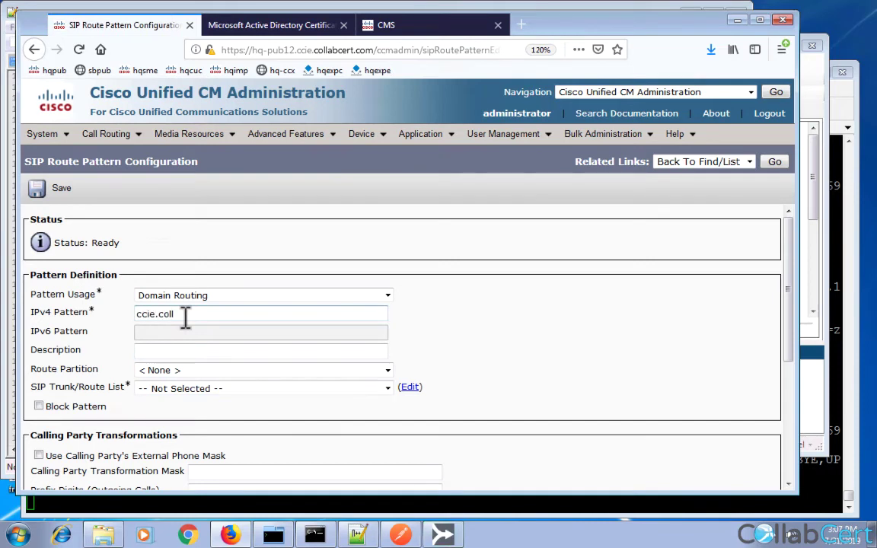
type("abcert.com")
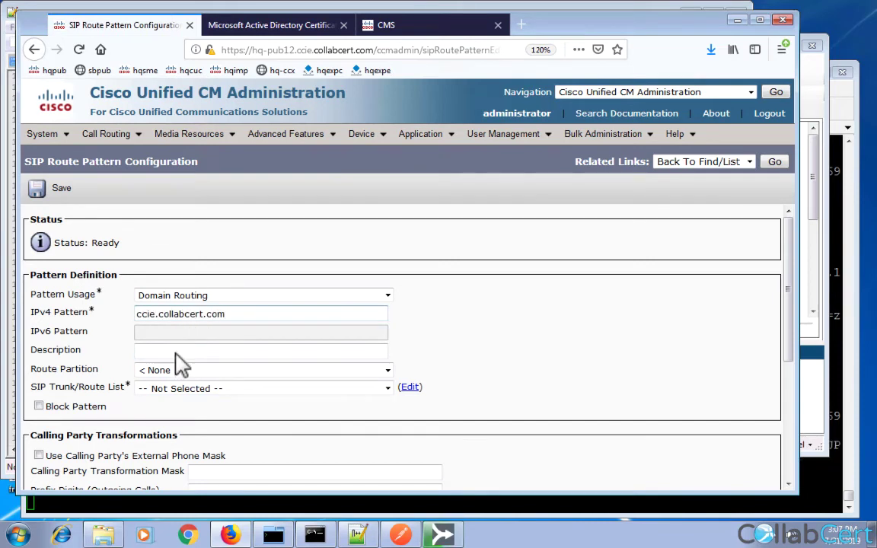
left_click(174, 395)
left_click(148, 421)
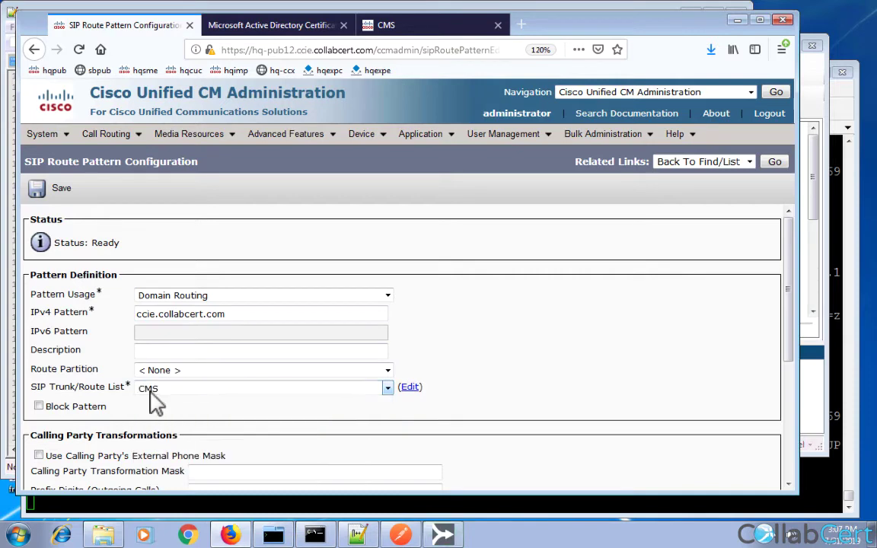
left_click(62, 190)
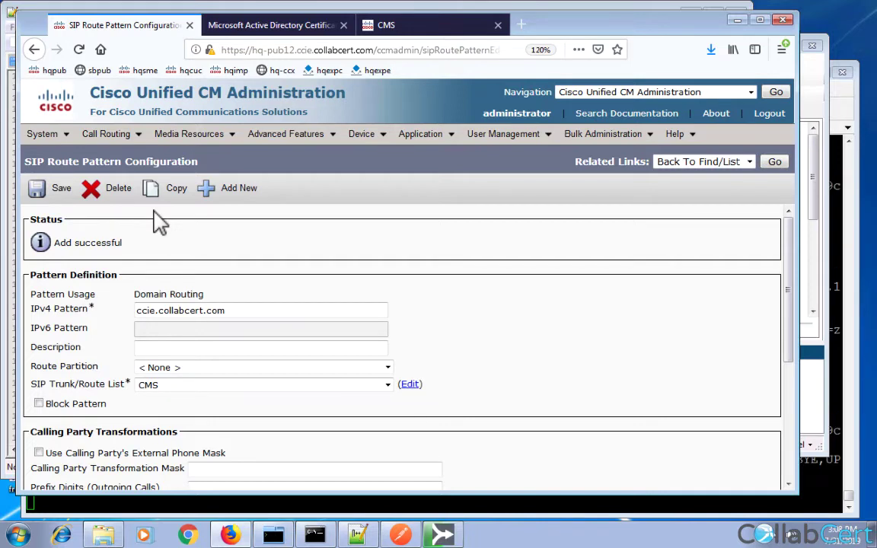
left_click(126, 127)
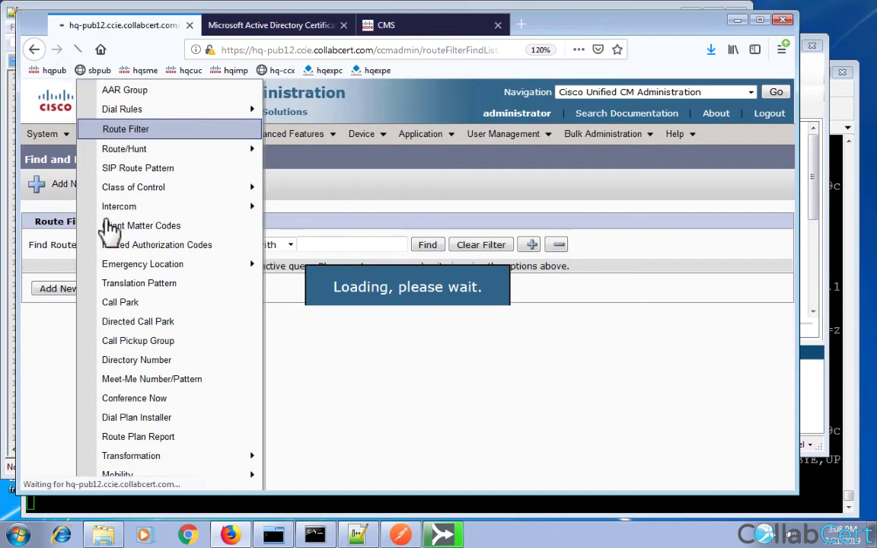
Check the route plan report lists ccie.collabcert.com as Domain Routing to CMS.
mouse_move(114, 137)
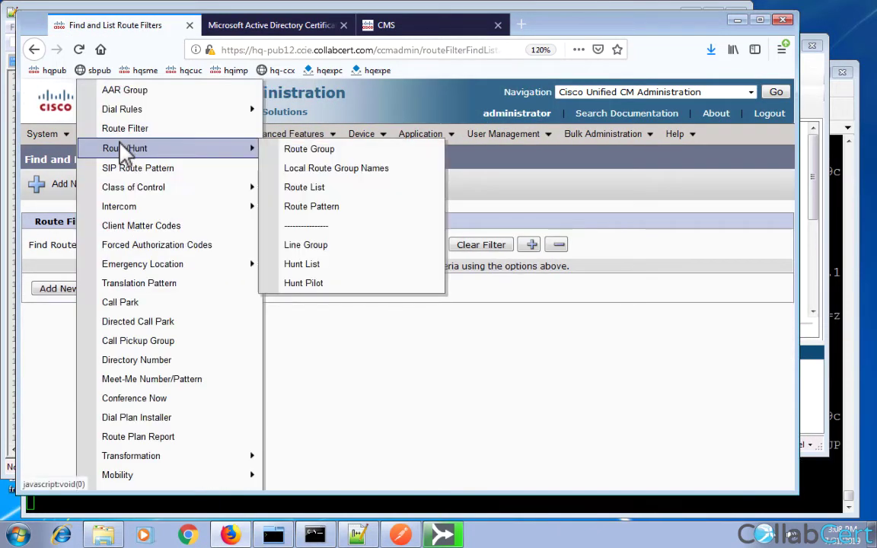
left_click(149, 436)
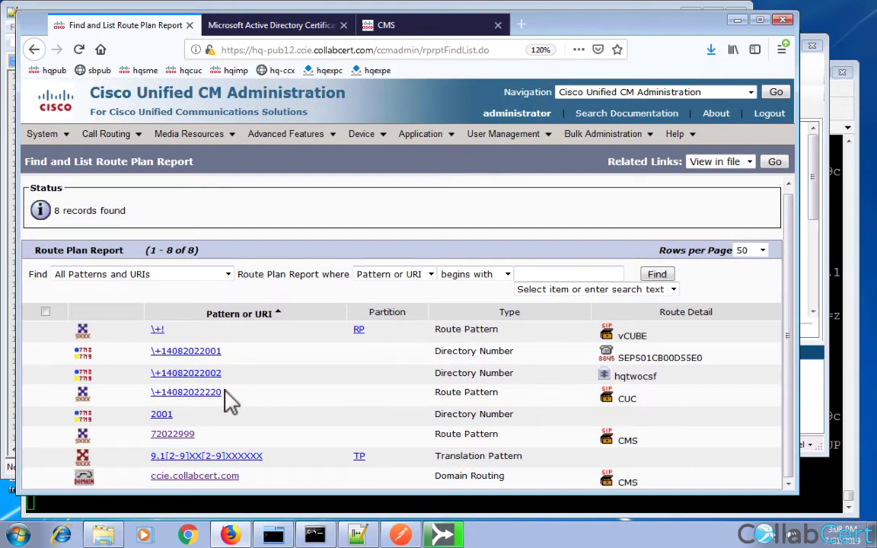
triple_click(442, 475)
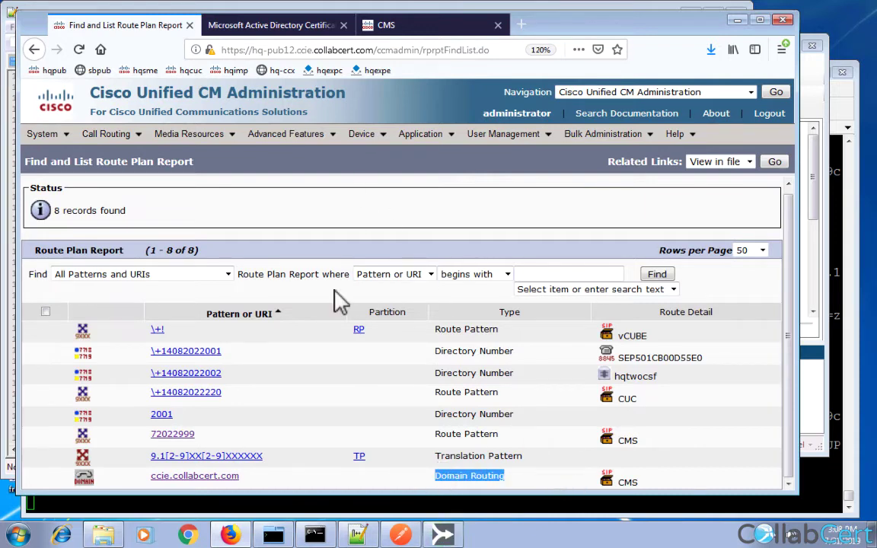
left_click(431, 526)
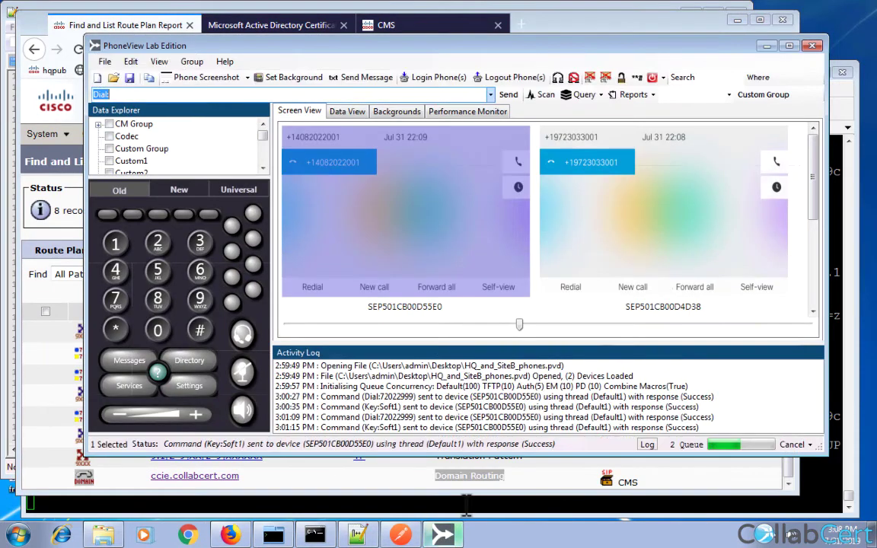
left_click(467, 504)
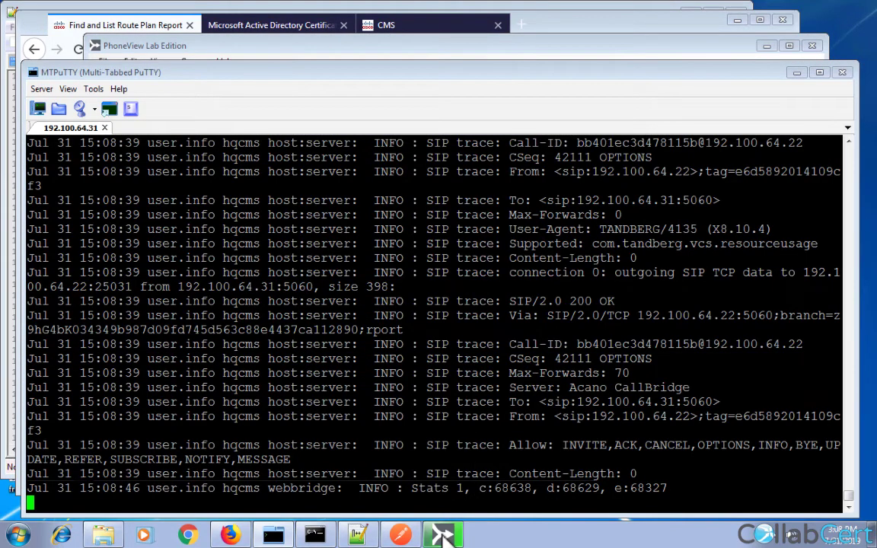
left_click(443, 535)
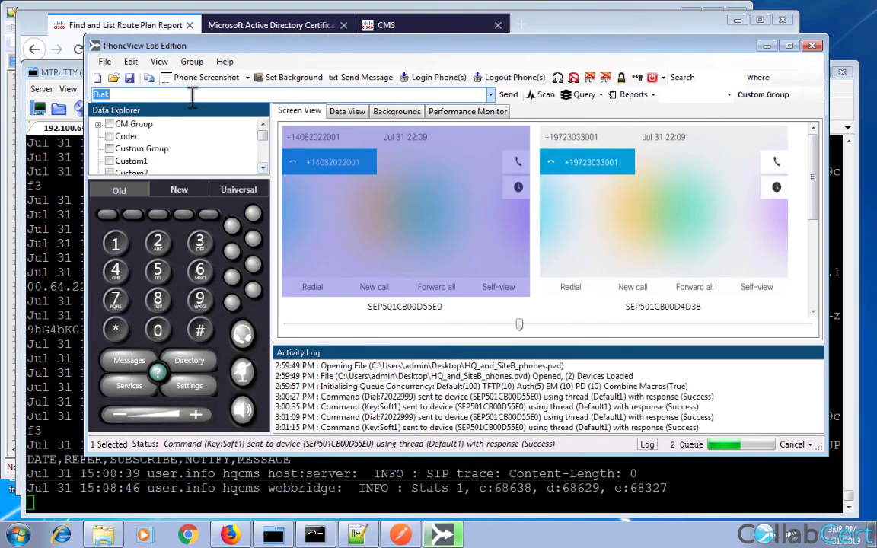
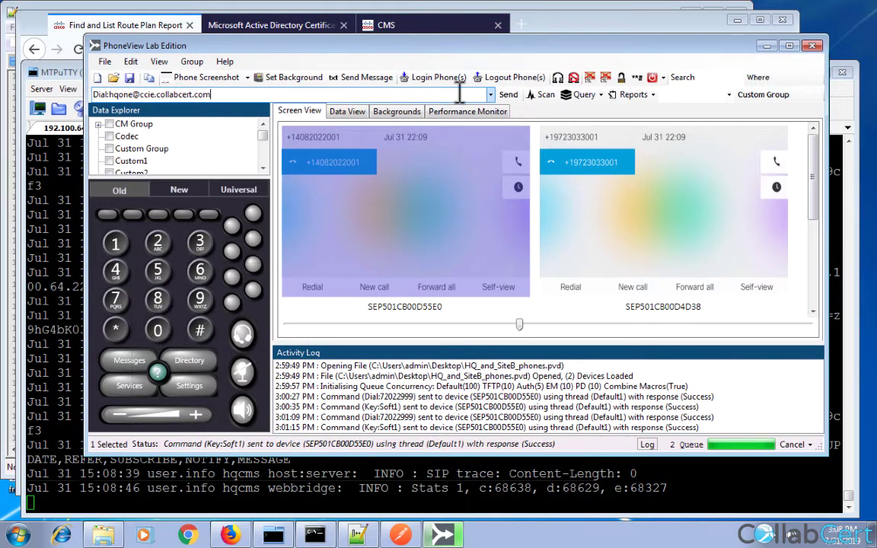
left_click(503, 99)
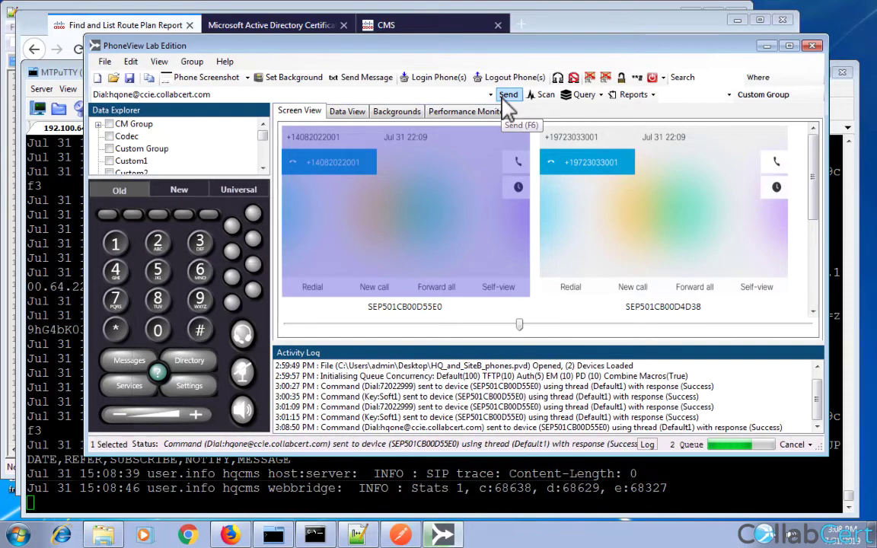
Switch to the SC-PC remote desktop session.
mouse_move(312, 4)
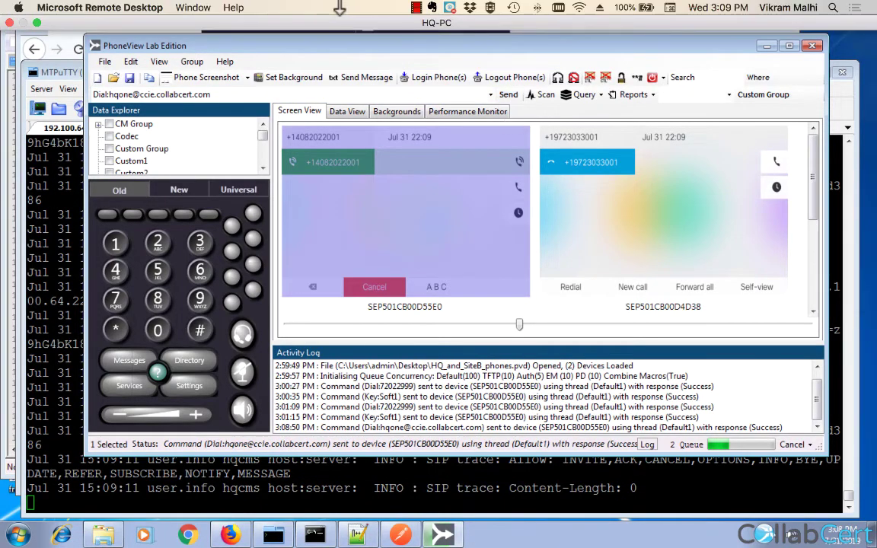
left_click(192, 7)
left_click(200, 82)
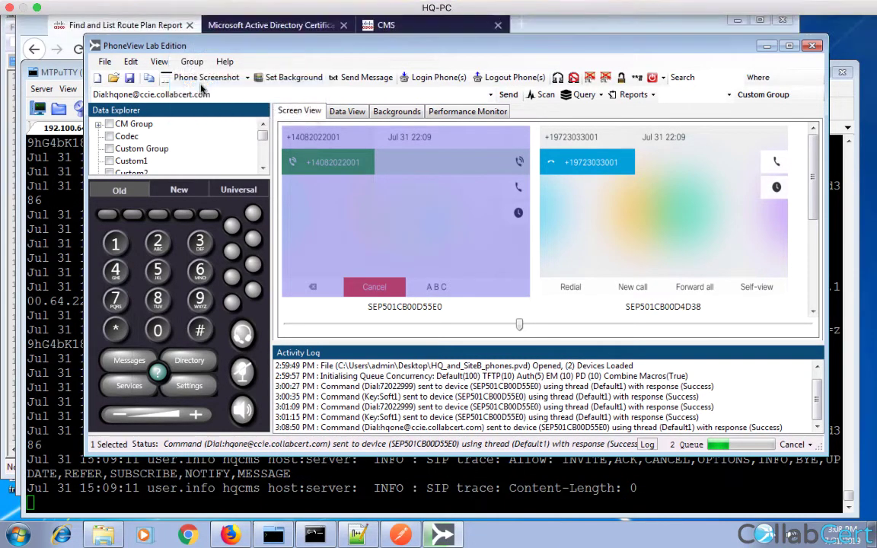
left_click(196, 7)
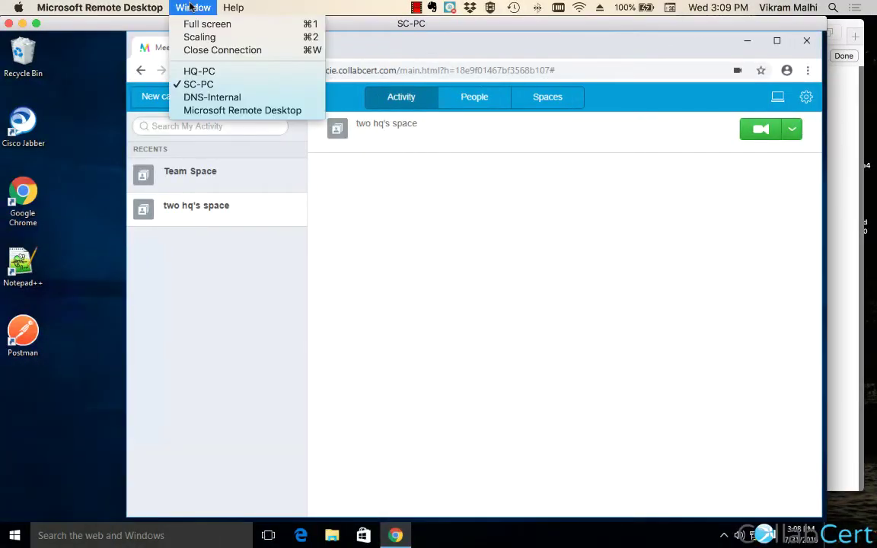
left_click(202, 97)
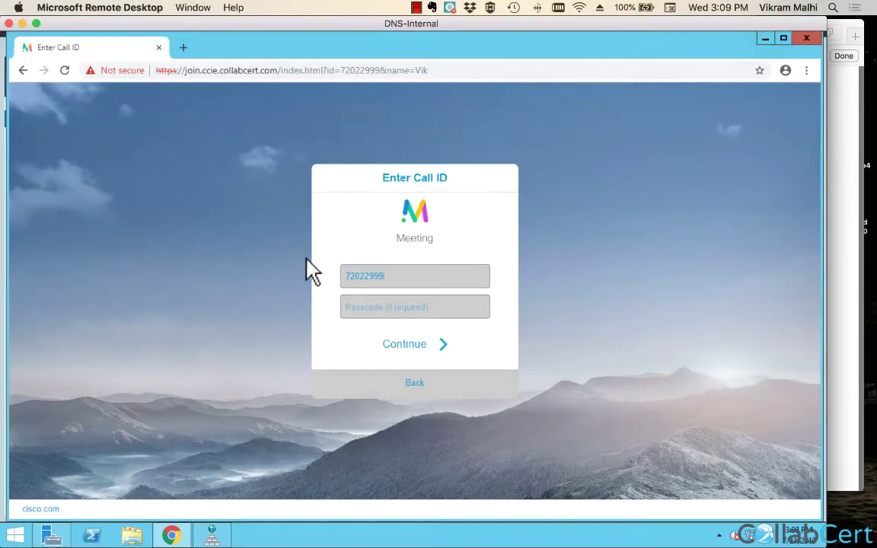
left_click(187, 7)
left_click(199, 84)
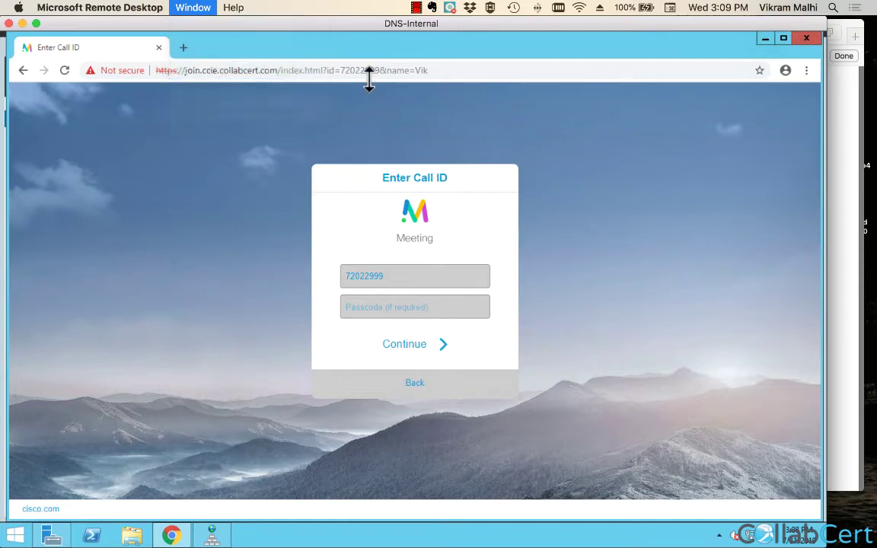
left_click(806, 97)
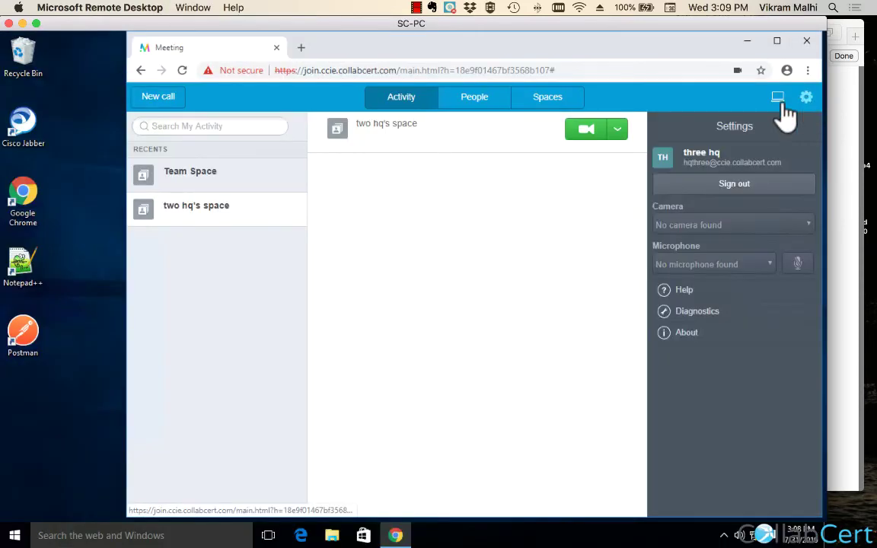
left_click(193, 8)
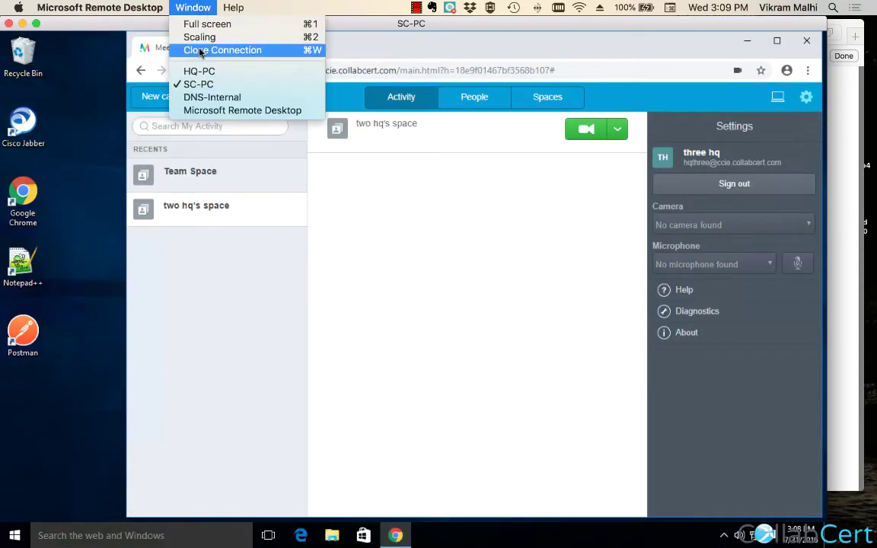
left_click(191, 70)
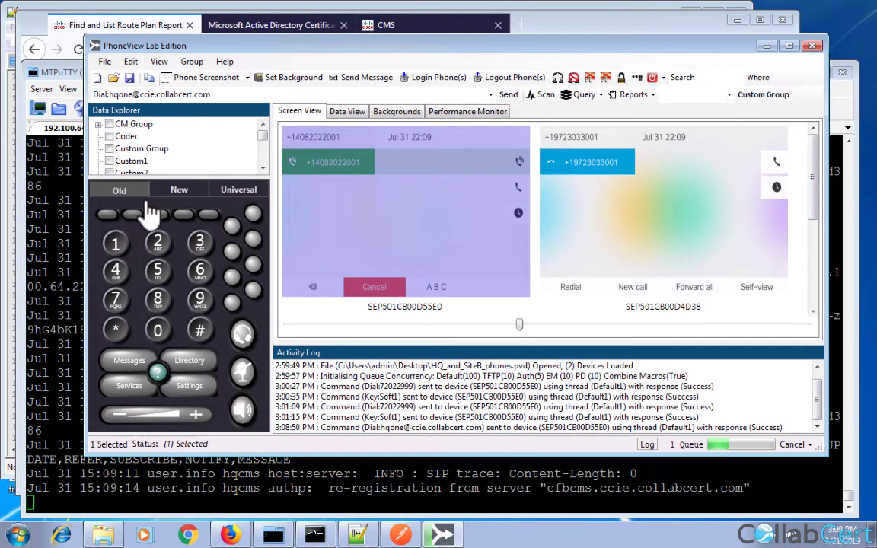
left_click(208, 215)
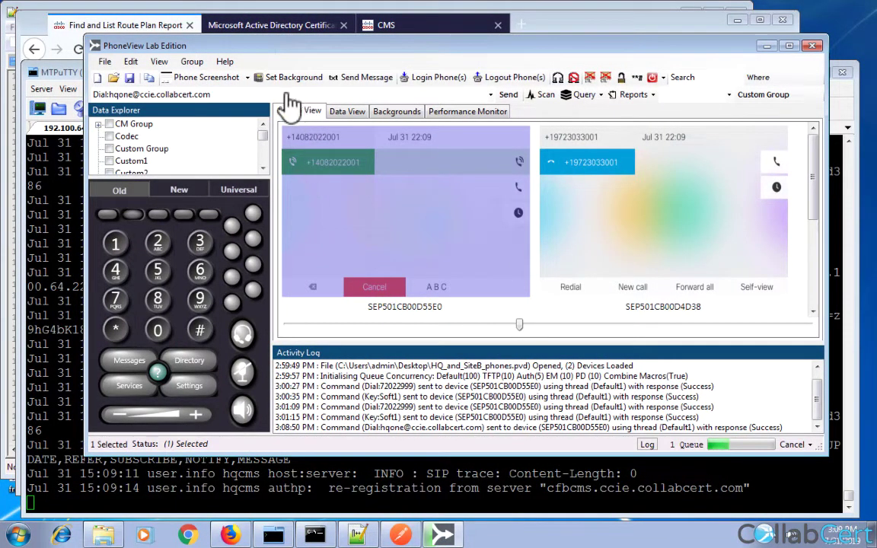
left_click(118, 90)
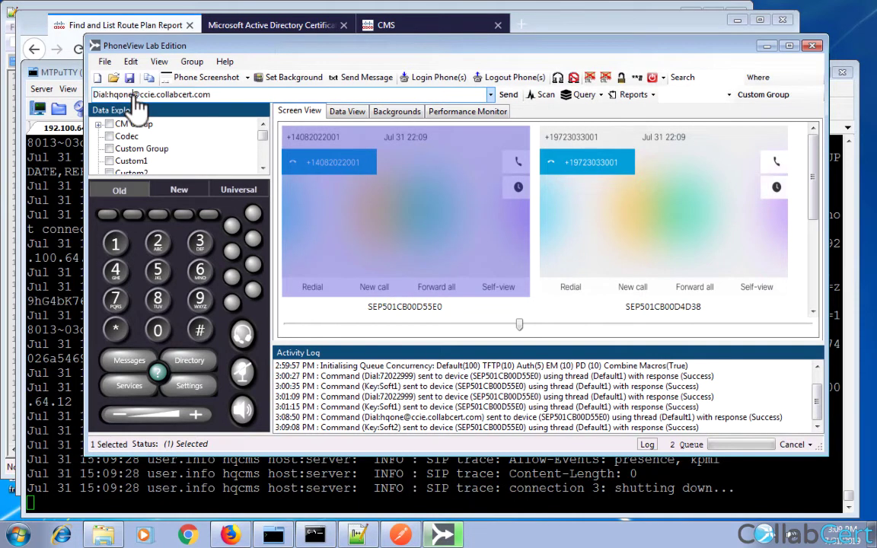
key("BackSpace")
key("BackSpace")
key("BackSpace")
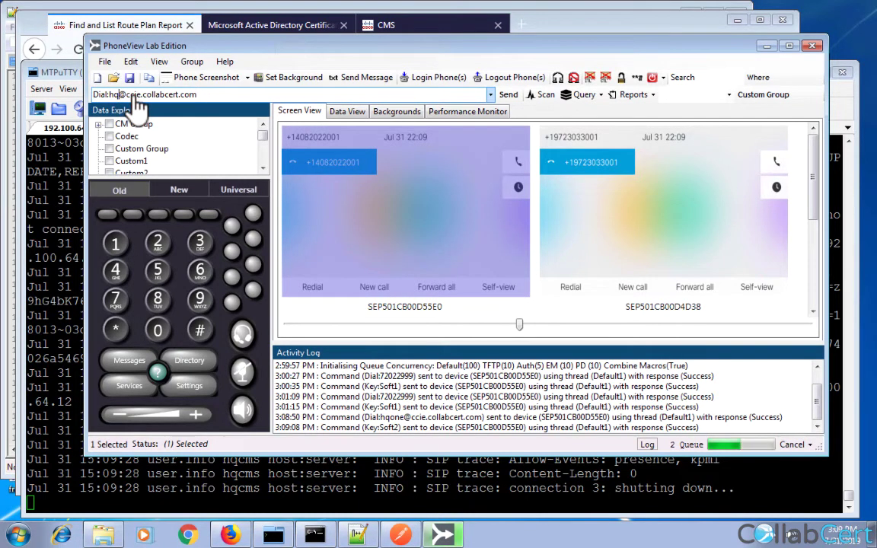
type("three")
left_click(509, 97)
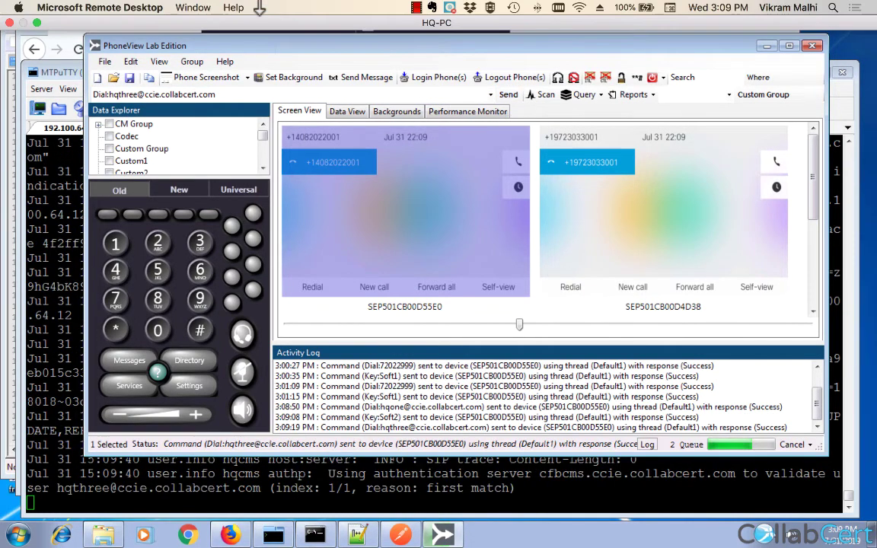
left_click(192, 7)
left_click(199, 84)
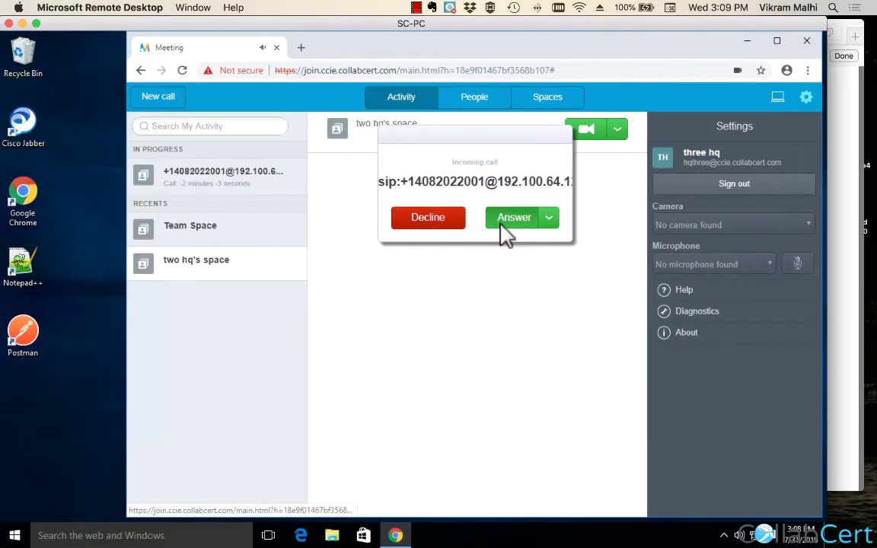
Answer the HQ phone's call in Cisco Meeting App, hang up after video connects, return to HQ-PC.
left_click(502, 221)
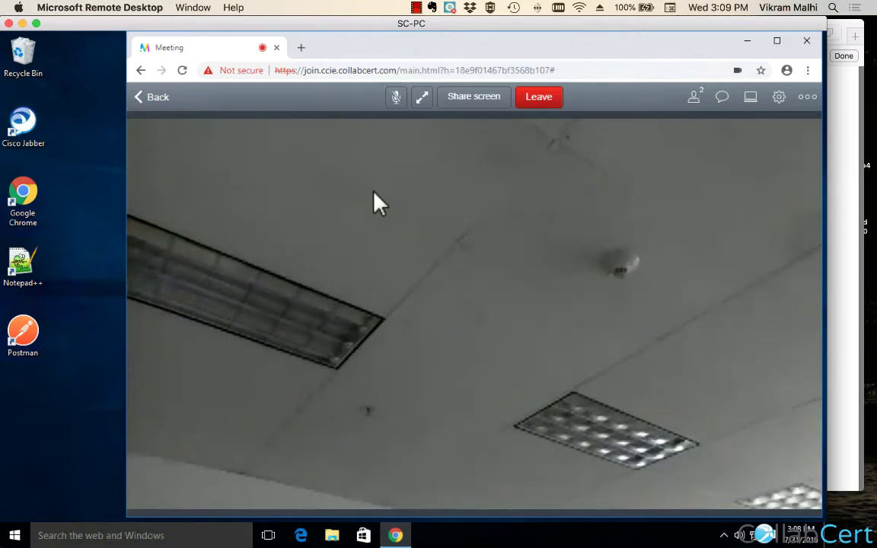
left_click(539, 105)
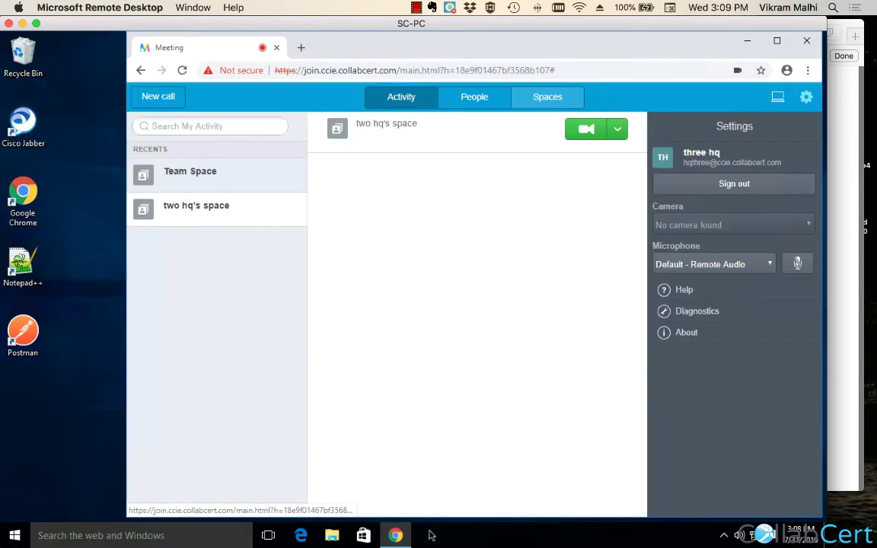
left_click(194, 7)
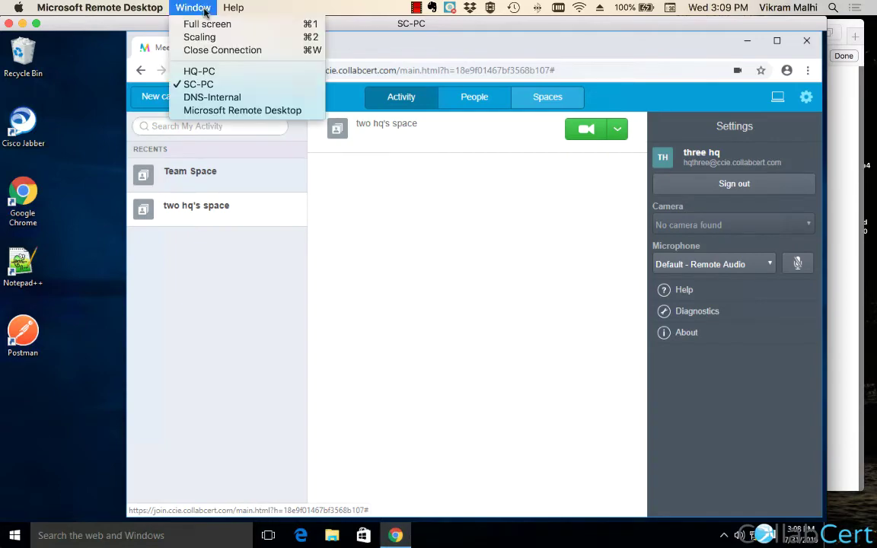
left_click(199, 71)
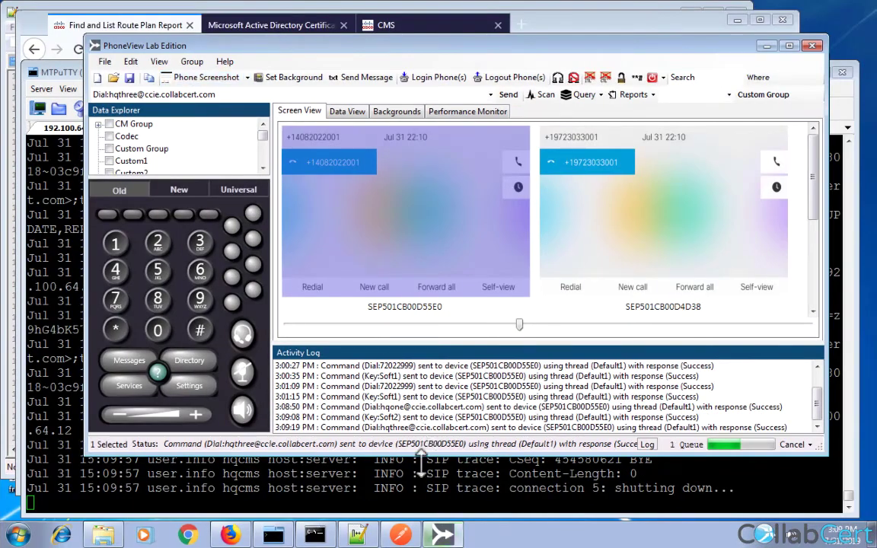
Copy the full CMS SIP trace from MTPuTTY to the clipboard and bring up Notepad++.
left_click(421, 460)
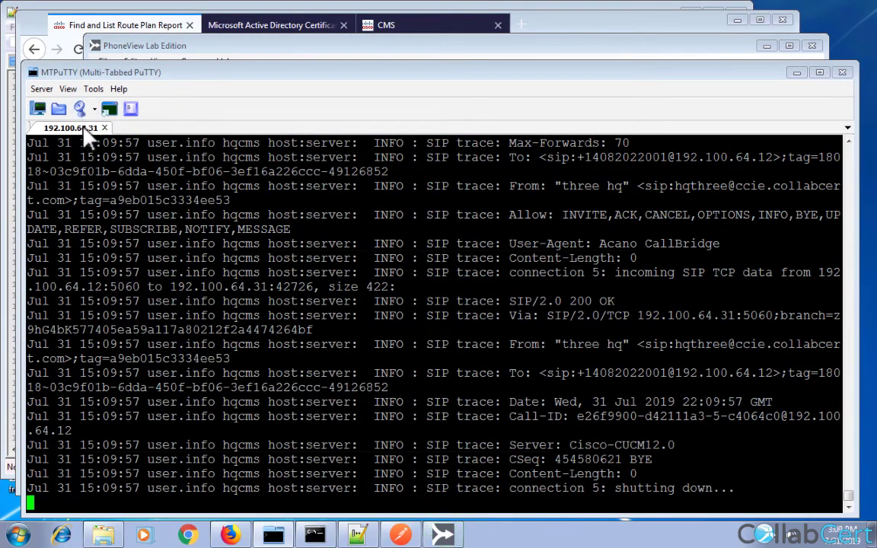
right_click(84, 128)
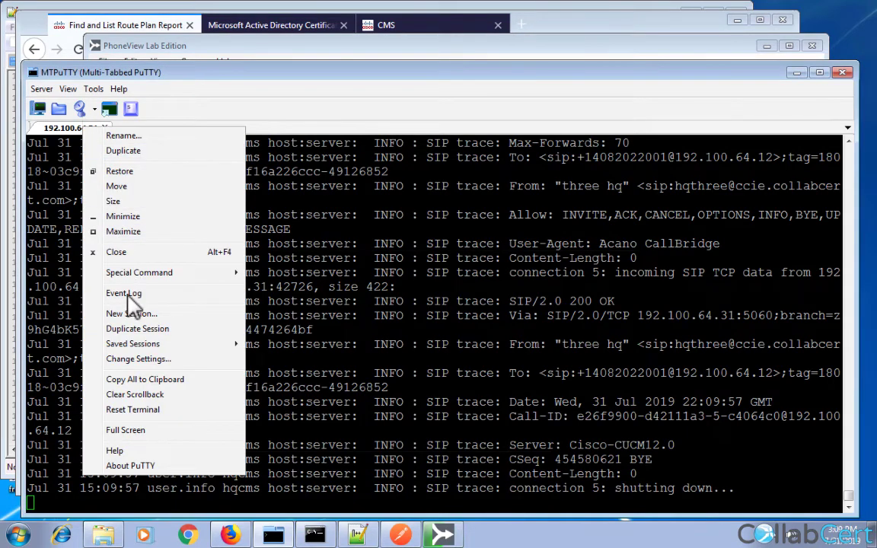
left_click(141, 379)
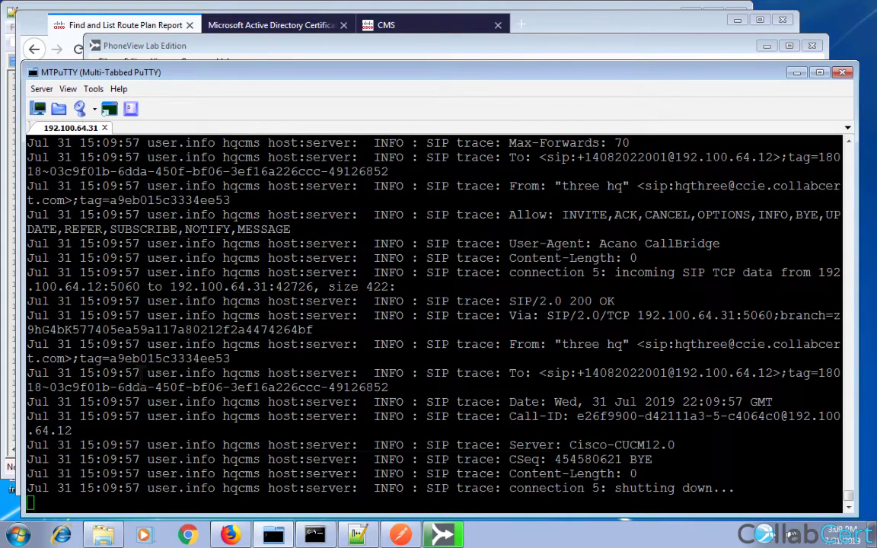
left_click(358, 536)
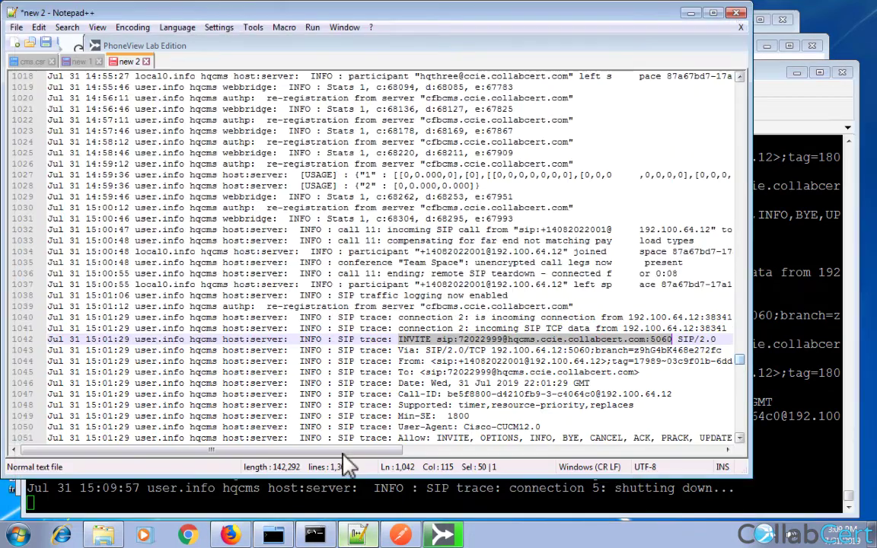
Replace the scratch document's contents with the copied CMS trace log.
left_click(331, 364)
key("ctrl+a")
key("ctrl+v")
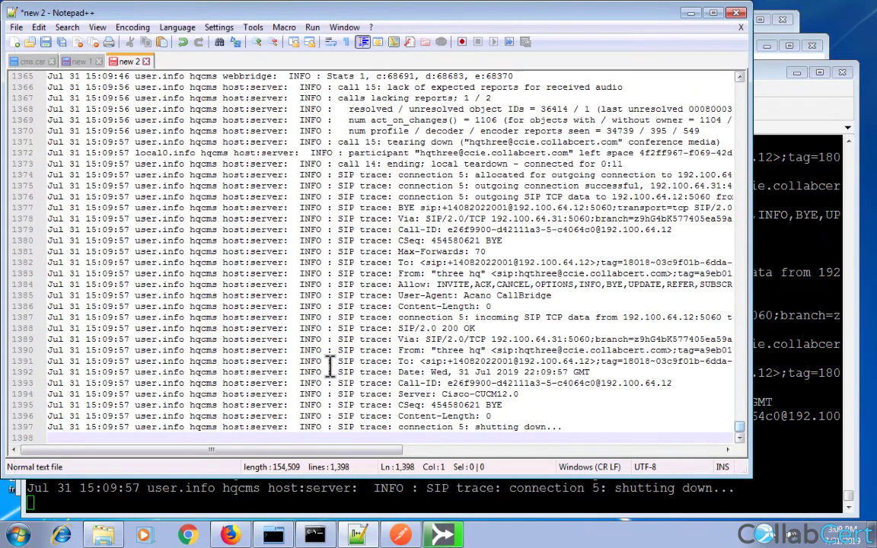
Search the log for 'invite' and step through matches past the line 385 INVITE.
key("ctrl+f")
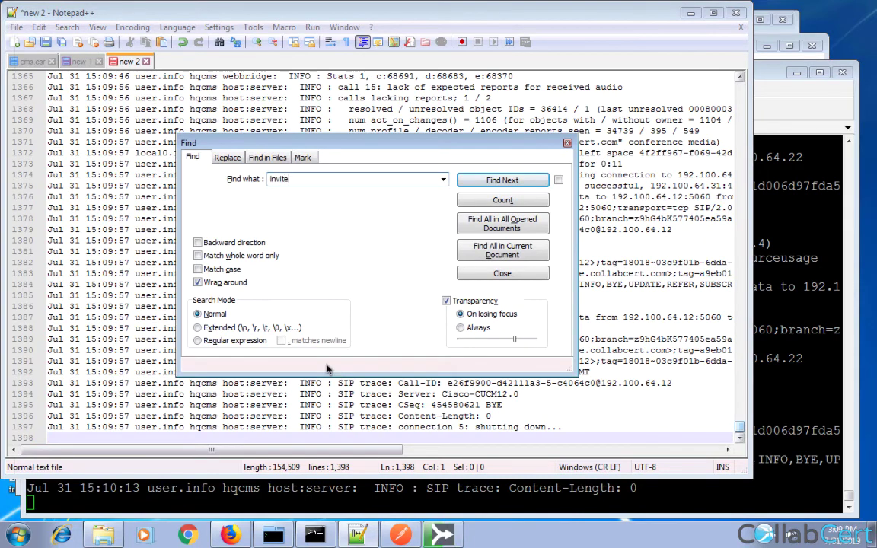
key("Return")
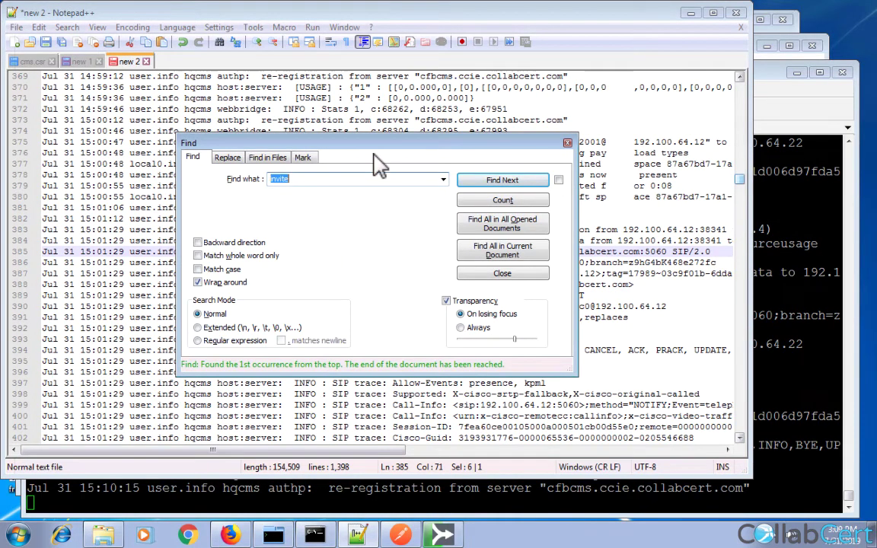
left_click_drag(375, 147, 655, 280)
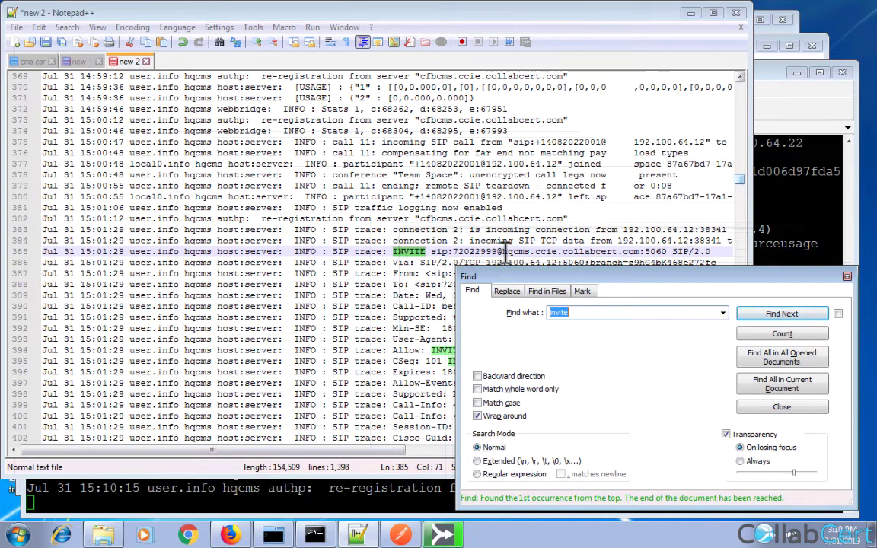
left_click_drag(504, 251, 632, 251)
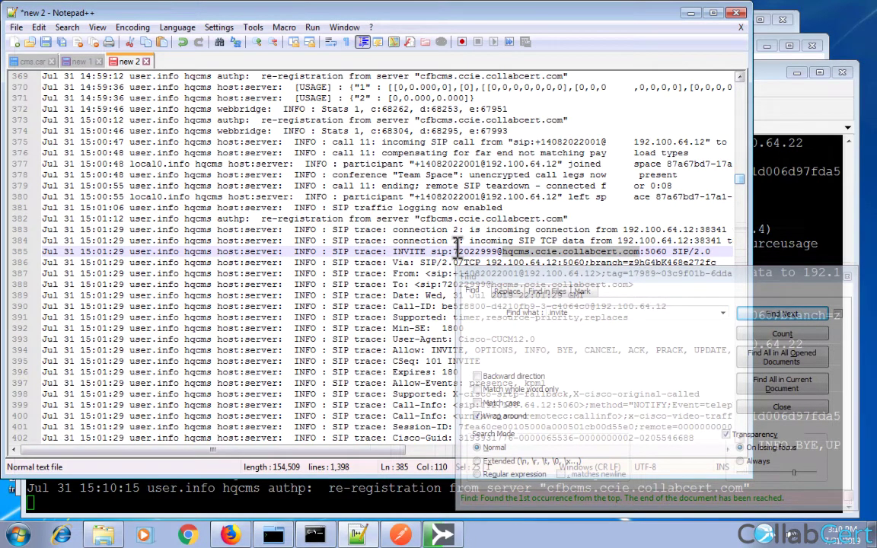
left_click(633, 343)
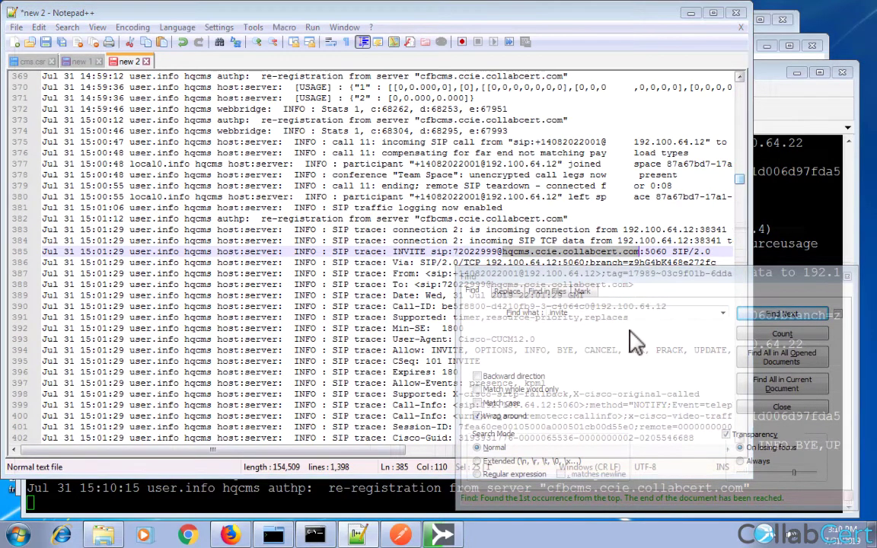
left_click(760, 318)
left_click(760, 317)
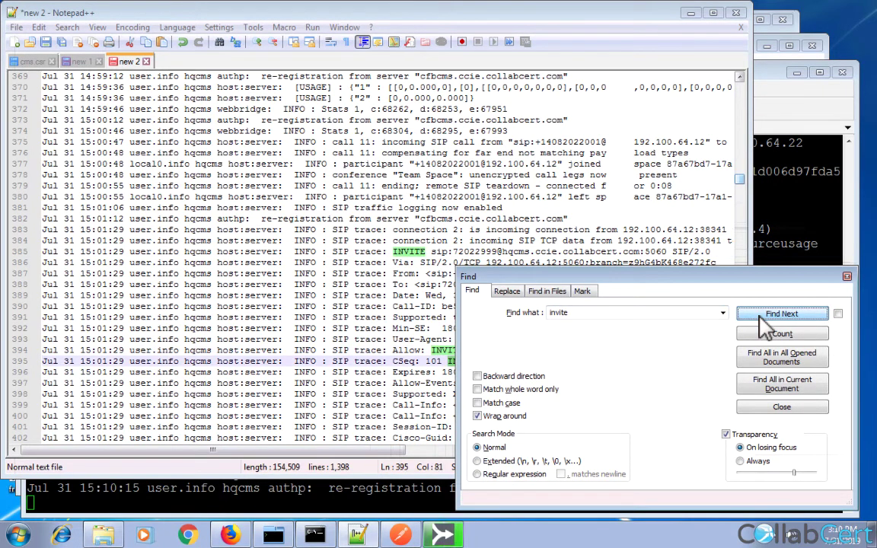
left_click(604, 312)
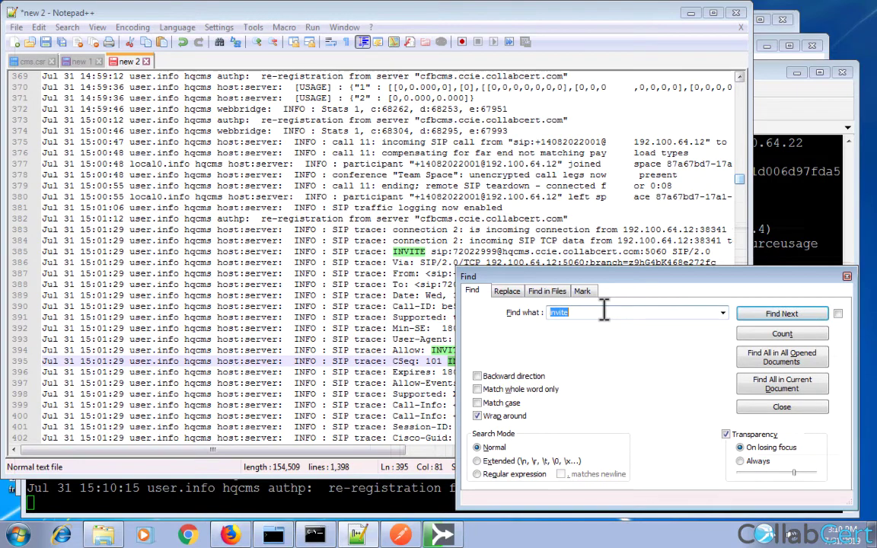
Refine the search to 'invite sip' and step forward to the line 1013 INVITE.
left_click(604, 309)
type("sip")
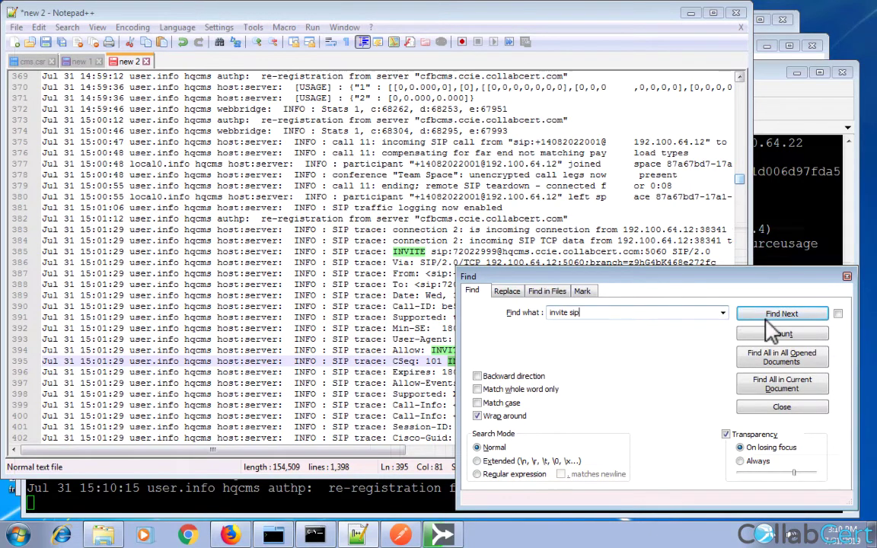
left_click(780, 314)
left_click(780, 314)
left_click(781, 314)
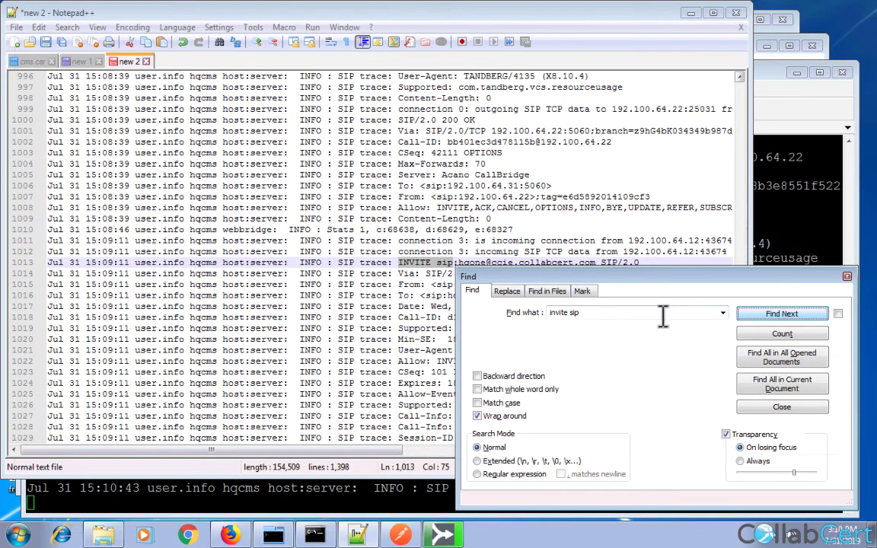
Select the domain part of the line 1013 INVITE.
left_click_drag(599, 281, 597, 287)
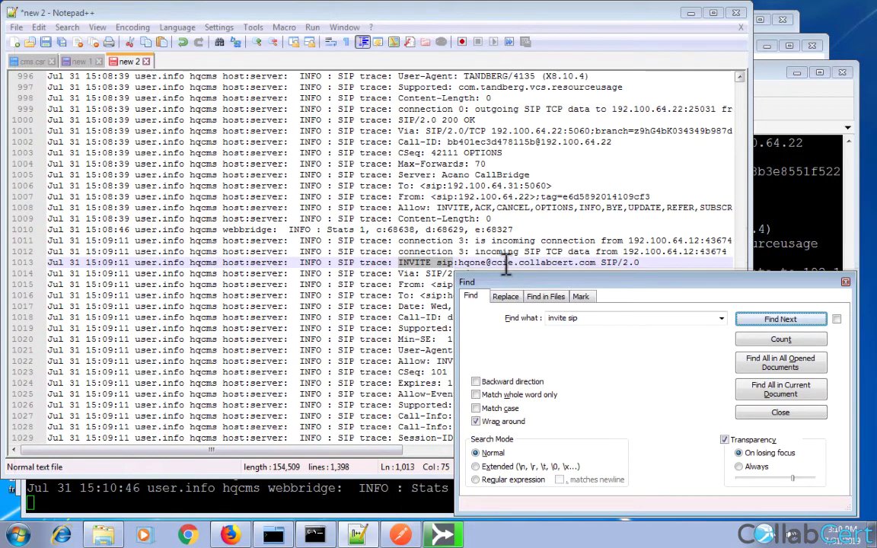
double_click(504, 263)
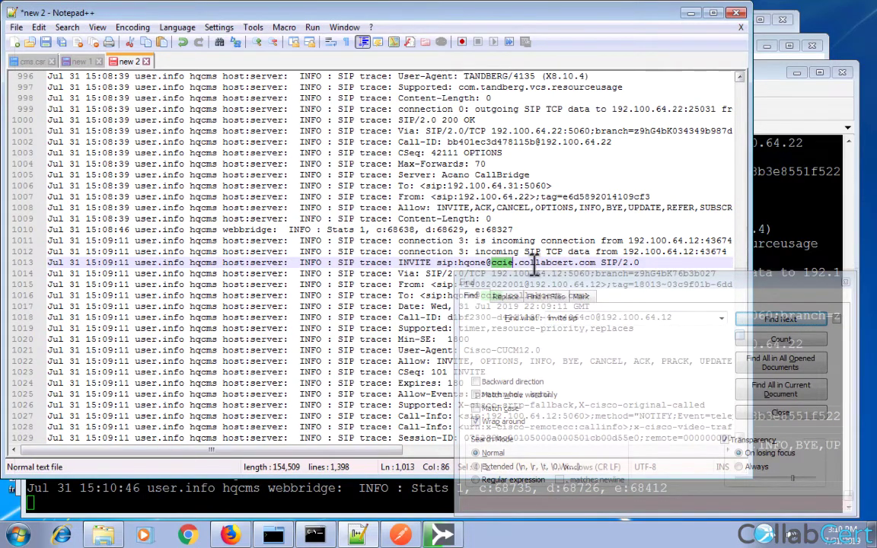
left_click_drag(596, 263, 505, 263)
Search backward to the line 385 INVITE and select its hqcms.ccie.collabcert.com domain.
left_click(545, 349)
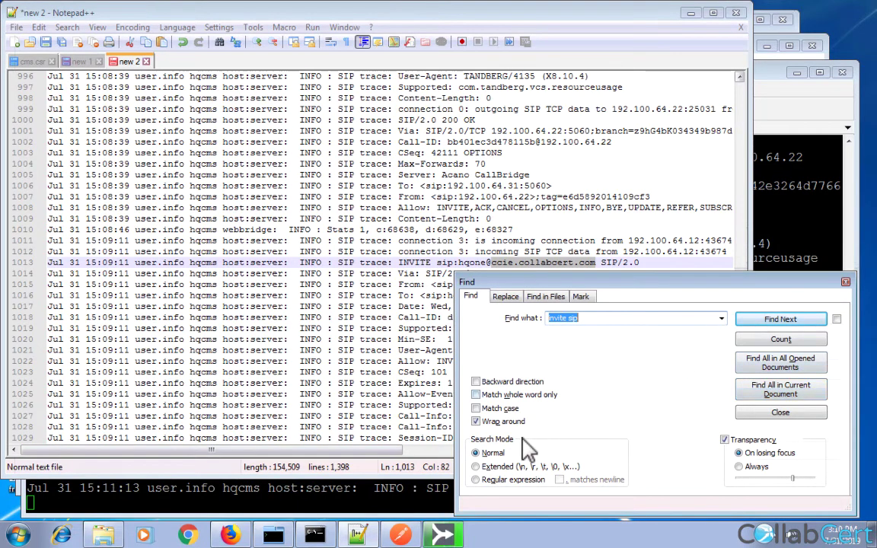
left_click(476, 381)
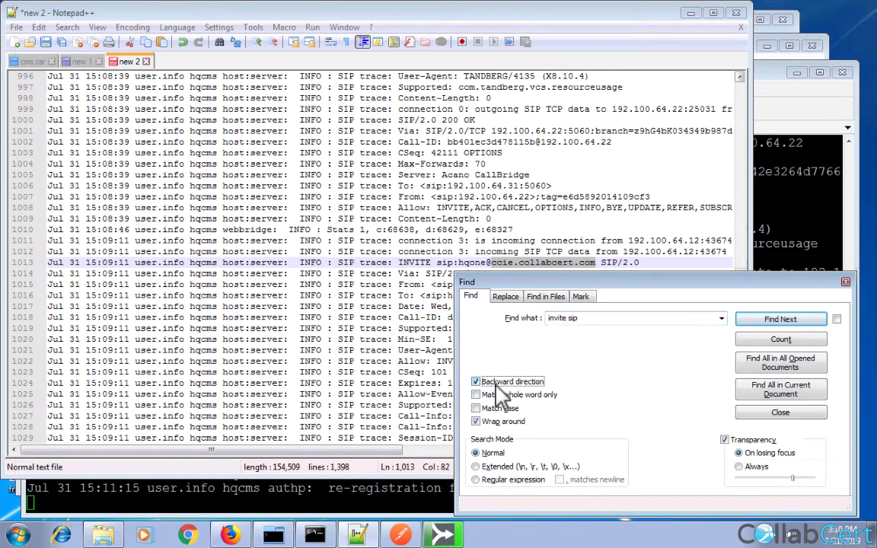
left_click(781, 321)
left_click(780, 321)
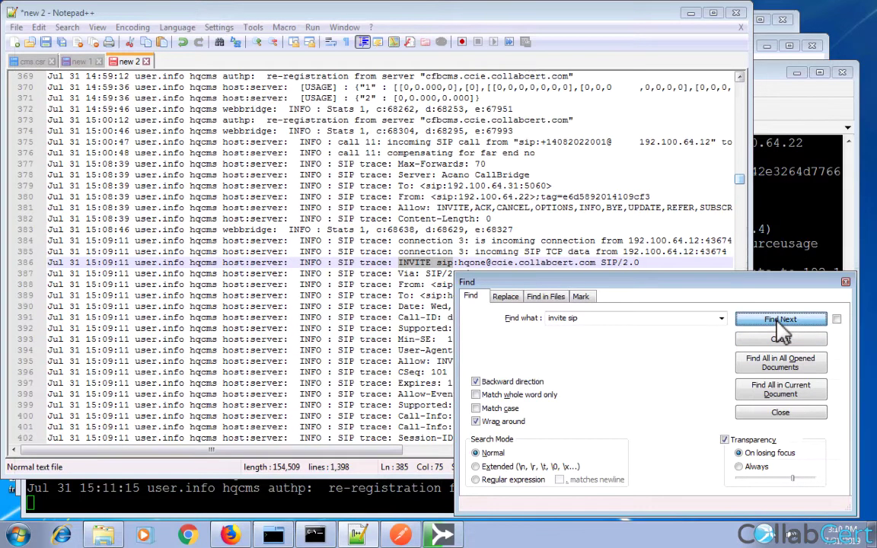
left_click(773, 321)
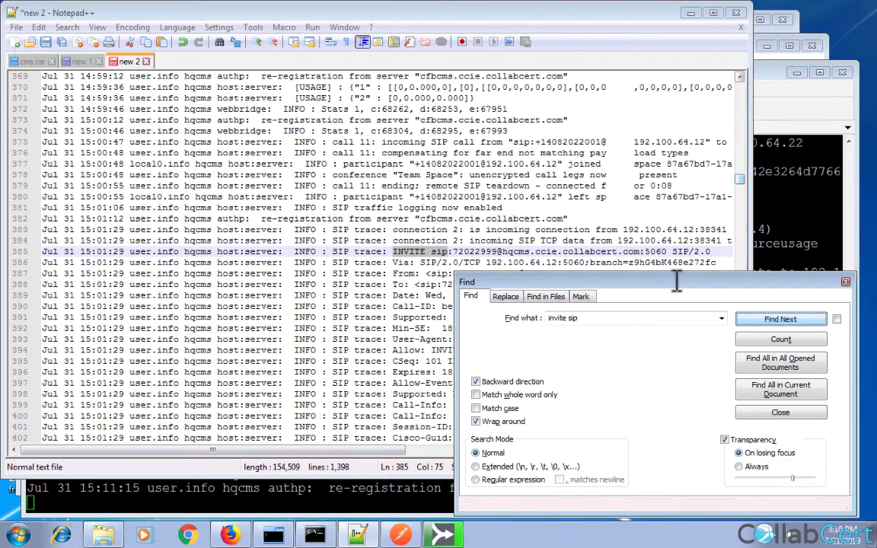
double_click(516, 252)
left_click_drag(502, 252, 635, 251)
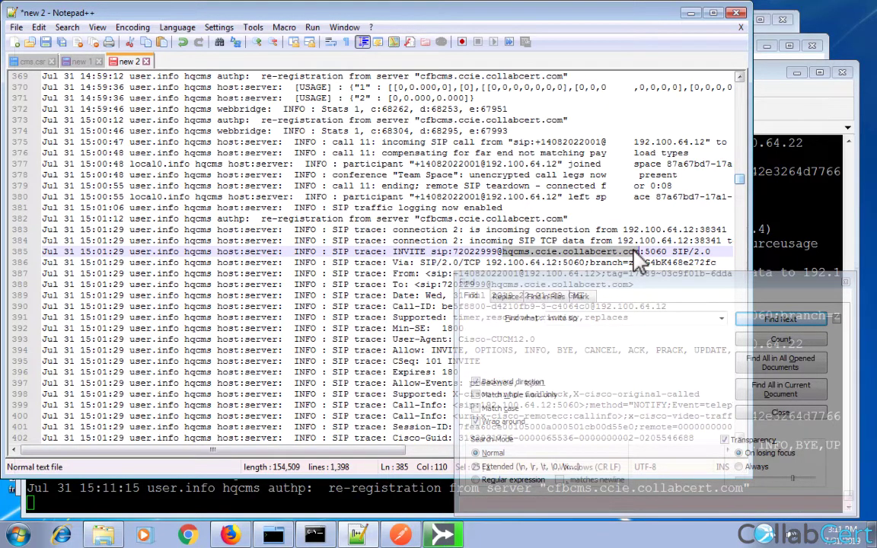
Show the route plan report listing 72022999 and ccie.collabcert.com routing to CMS.
left_click(233, 535)
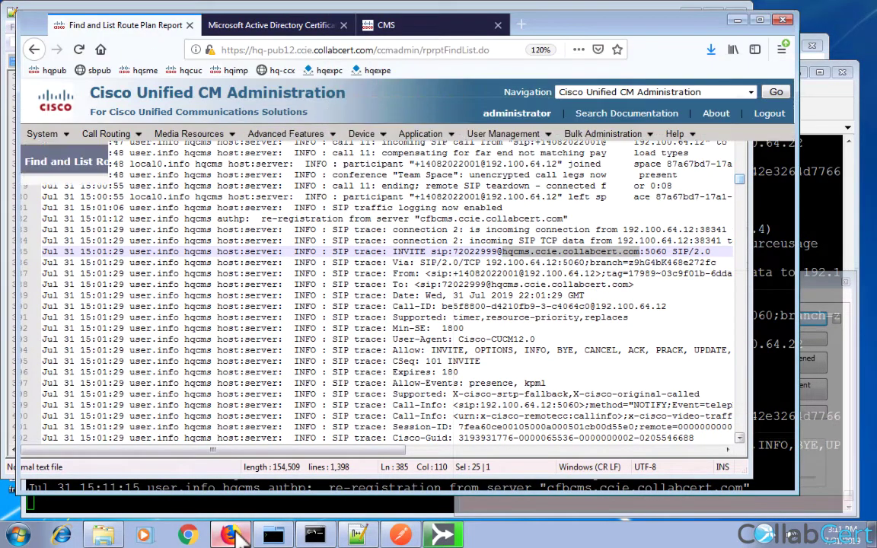
left_click(232, 535)
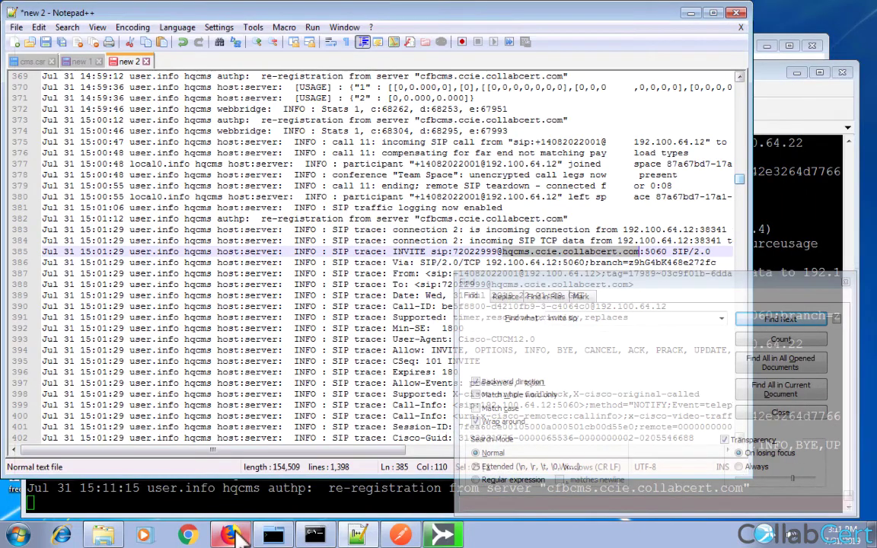
left_click(232, 535)
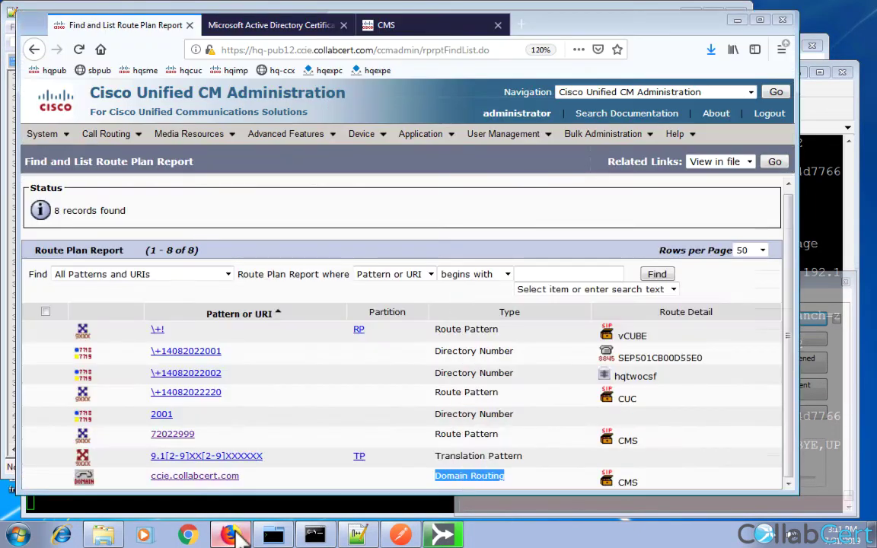
On the CMS Incoming call handling page, add a ccie.collabcert.com call-matching rule at priority 50.
left_click(425, 30)
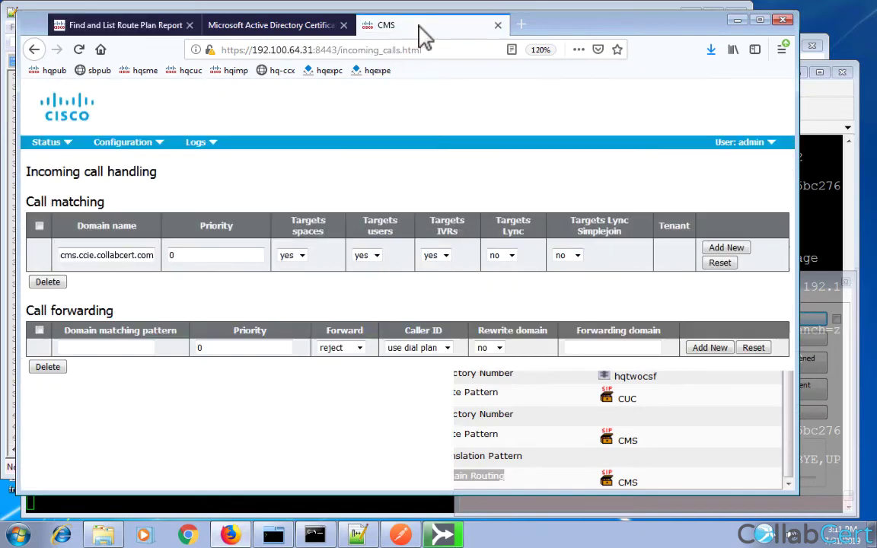
triple_click(128, 258)
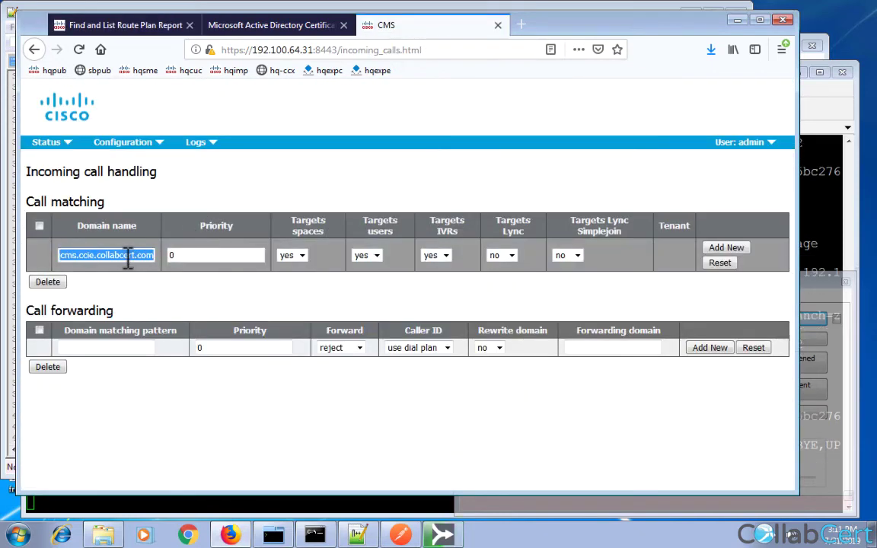
key("BackSpace")
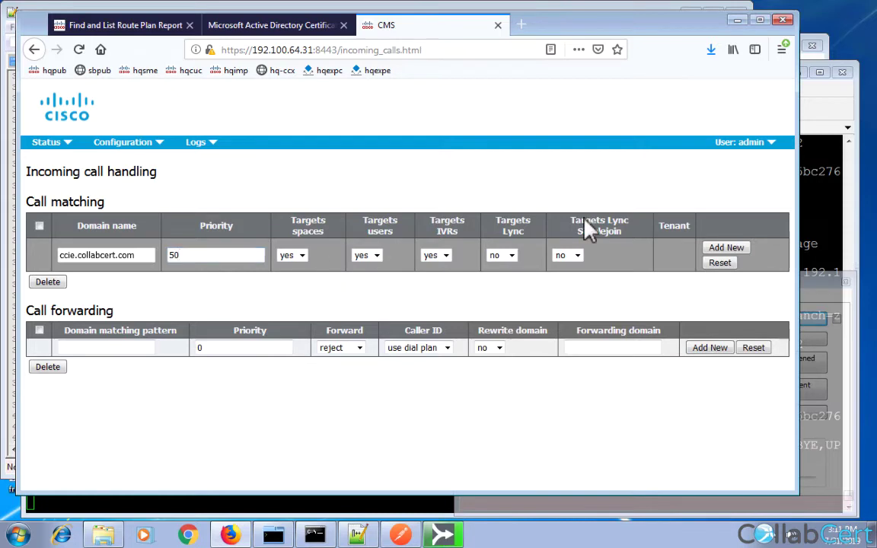
left_click(727, 248)
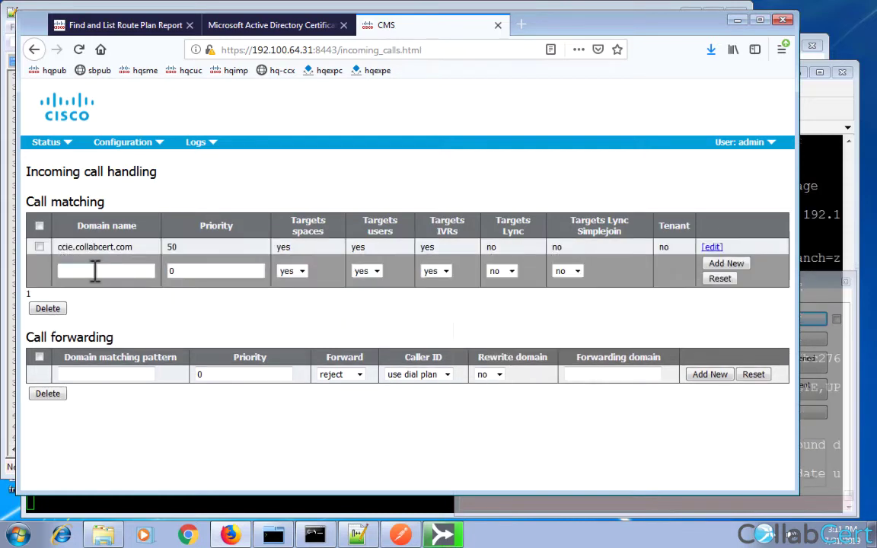
left_click(91, 270)
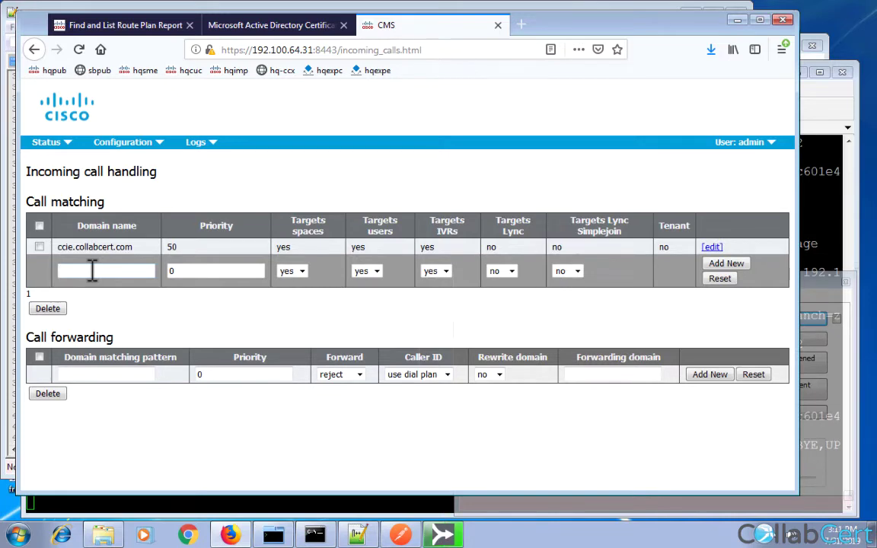
left_click(388, 533)
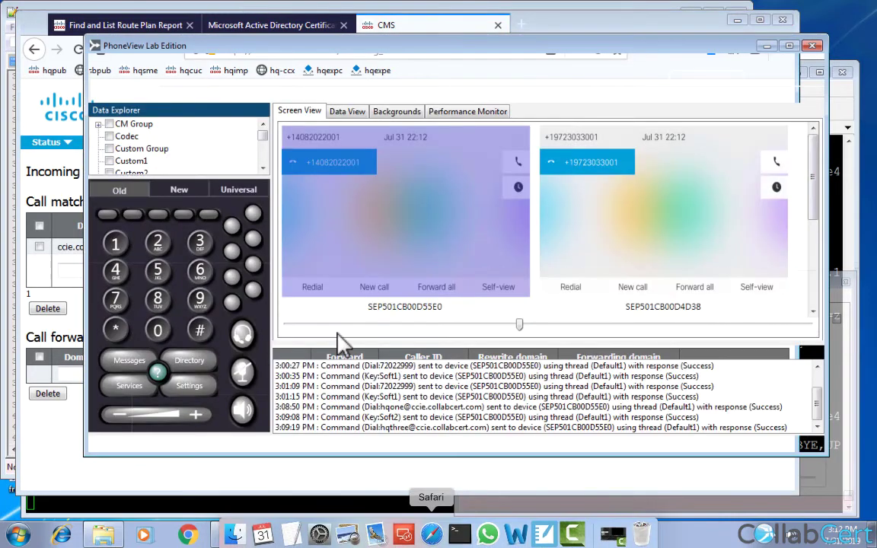
left_click(221, 93)
left_click(234, 93)
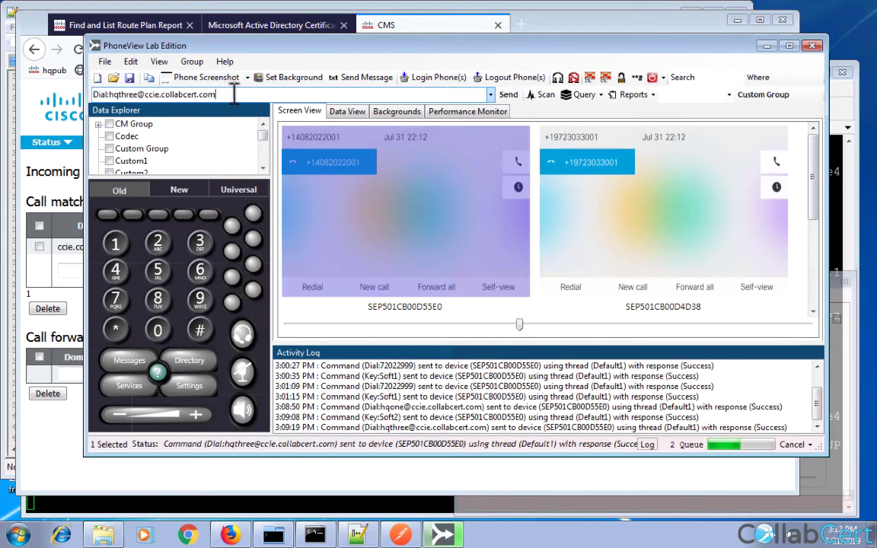
left_click_drag(234, 93, 111, 93)
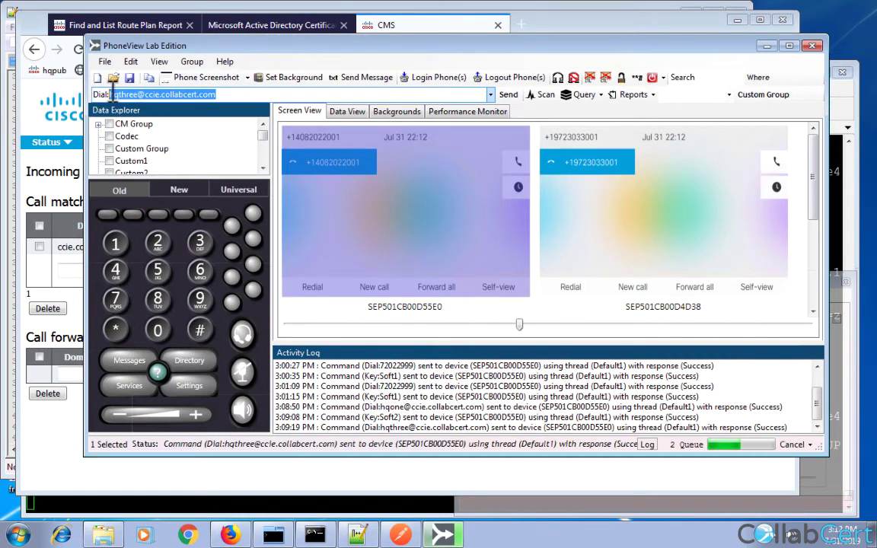
type("20")
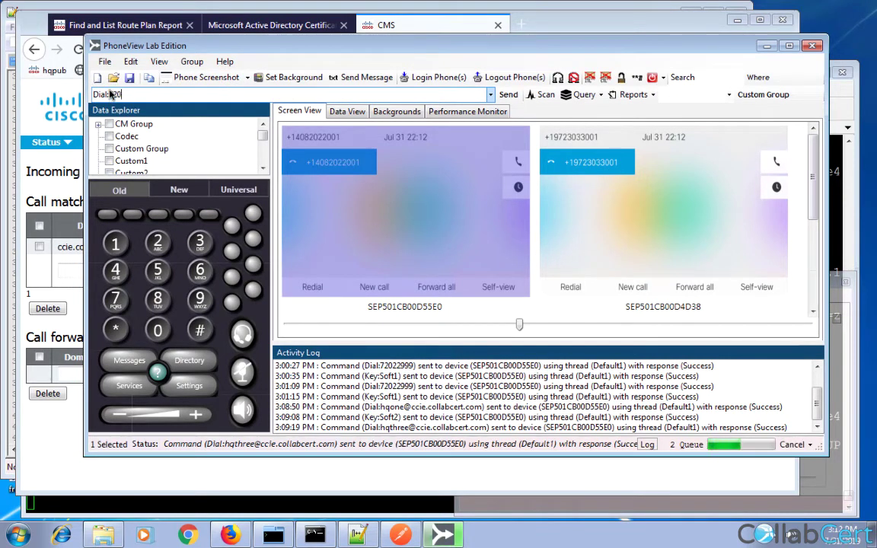
type("22999")
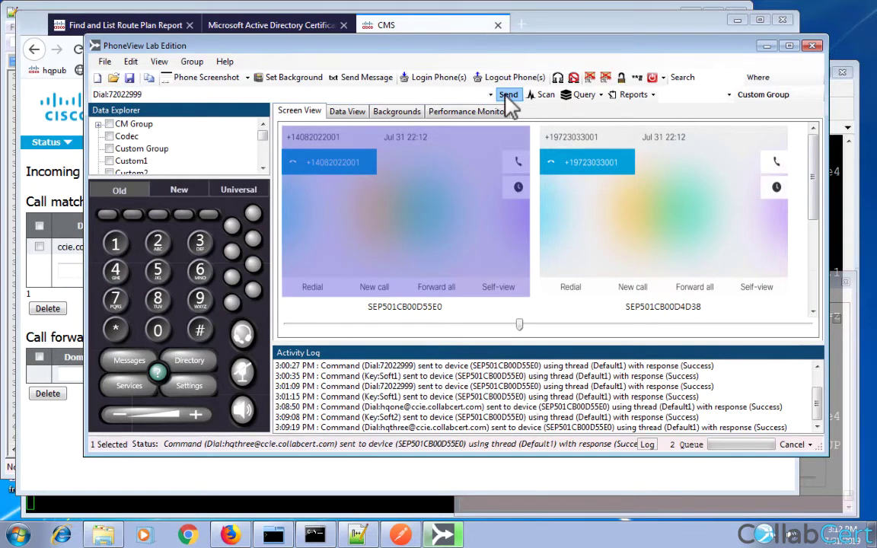
left_click(506, 98)
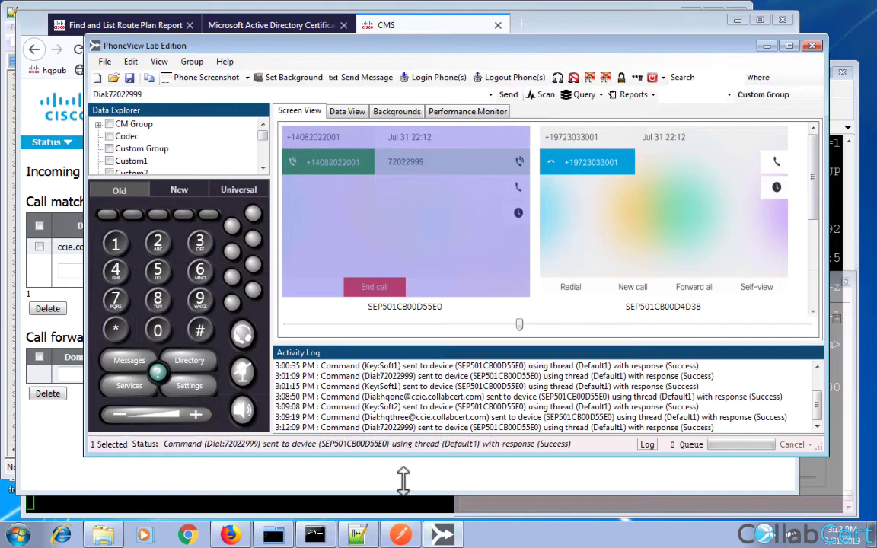
key("alt+Tab")
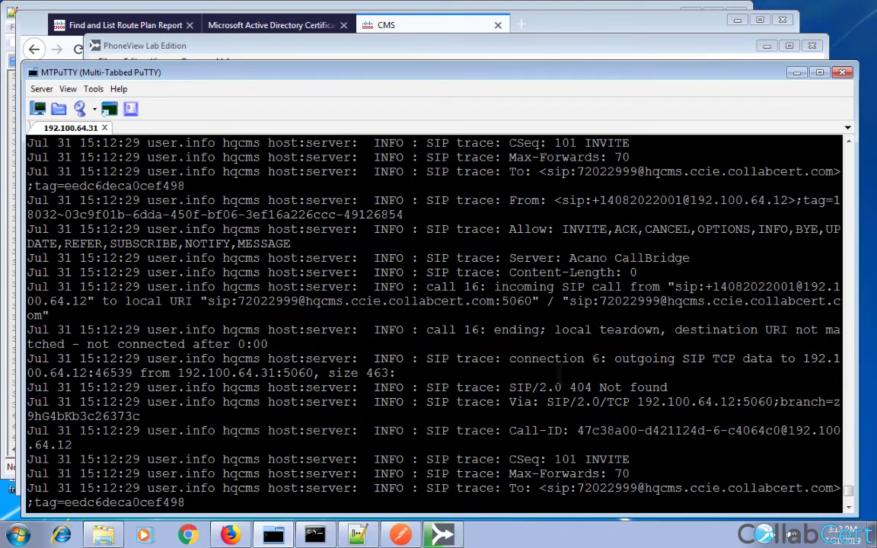
Note the 404 Not found response, then stop the SIP trace and return to hqcms>.
triple_click(586, 387)
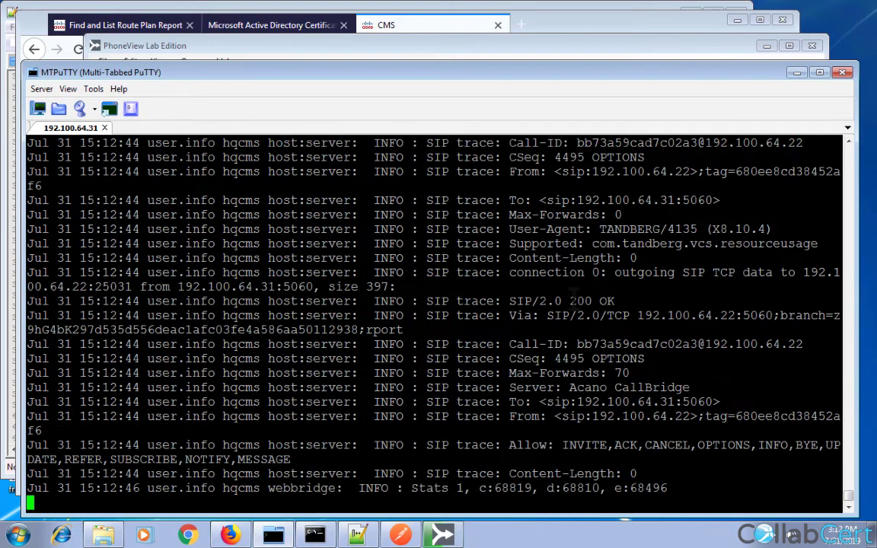
scroll(574, 292, "up", 10)
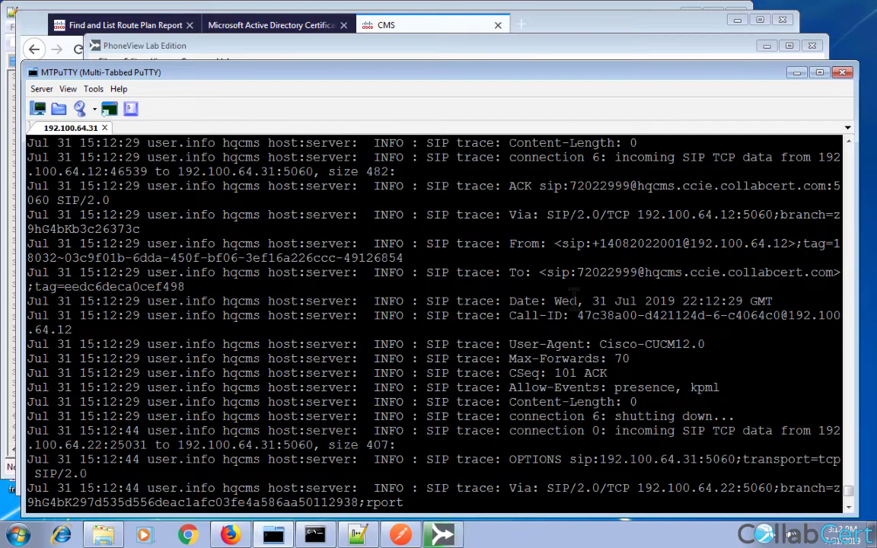
key("ctrl+c")
key("Return")
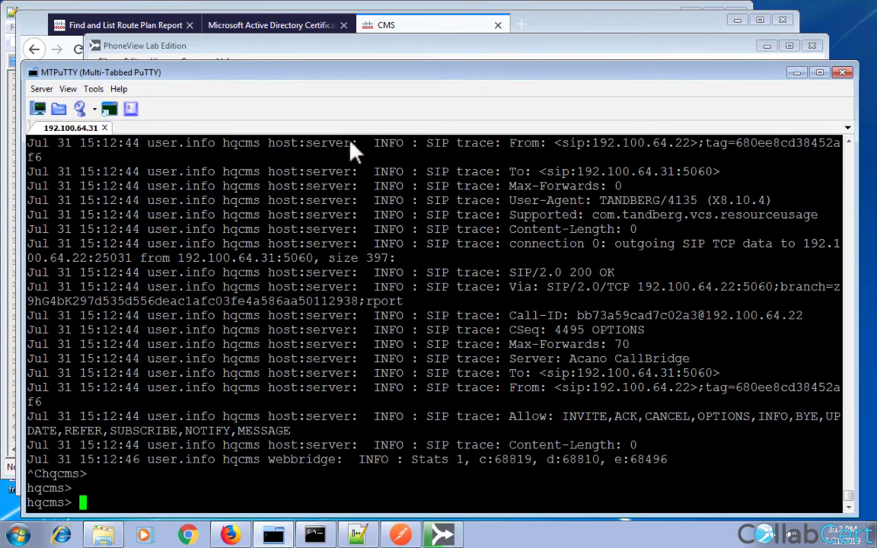
Add hqcms.ccie.collabcert.com as a new call matching domain on the CMS Incoming calls page.
left_click(404, 32)
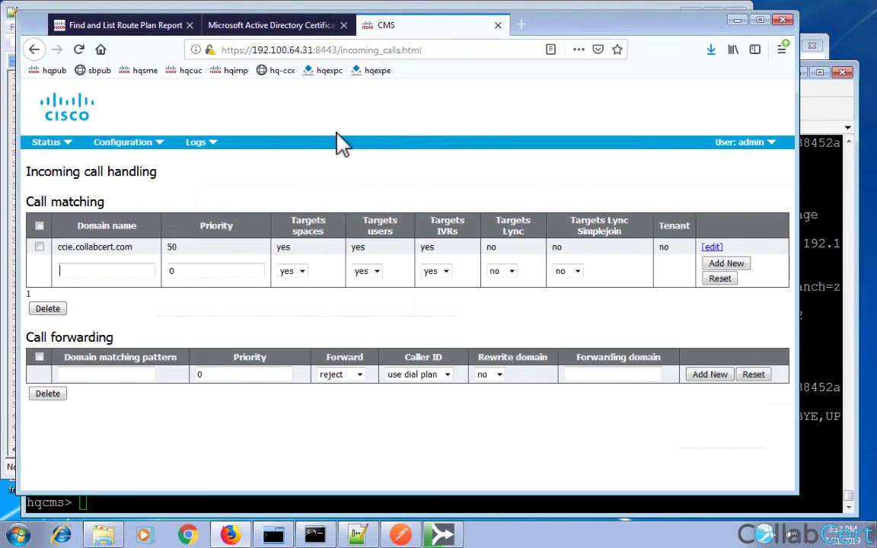
left_click(442, 535)
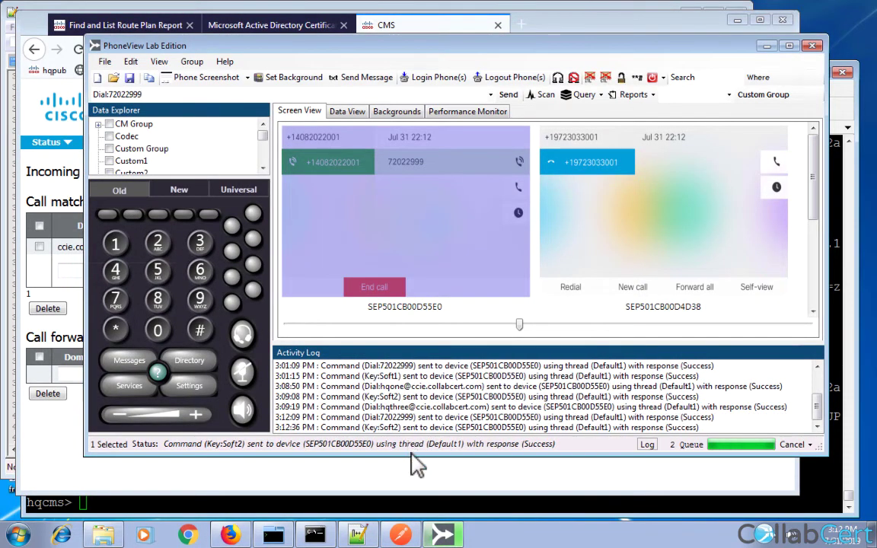
left_click(230, 536)
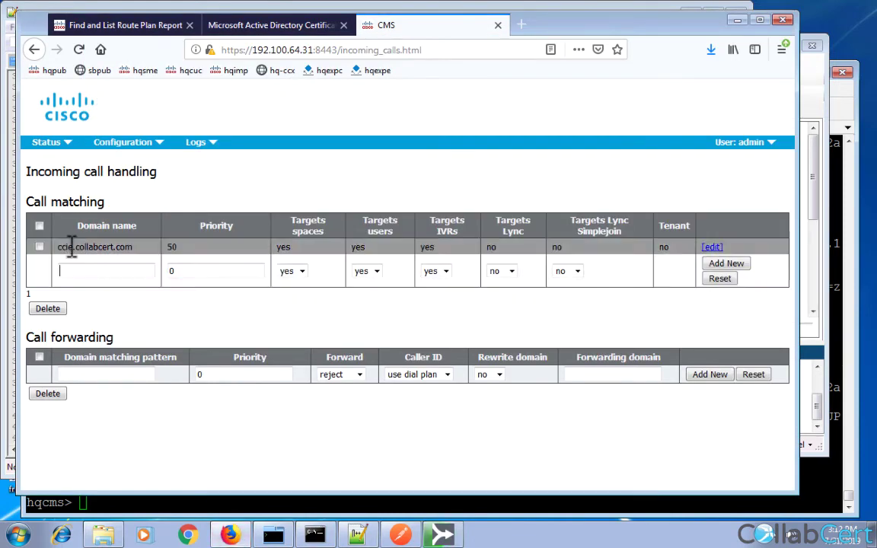
left_click_drag(59, 247, 133, 248)
left_click(118, 272)
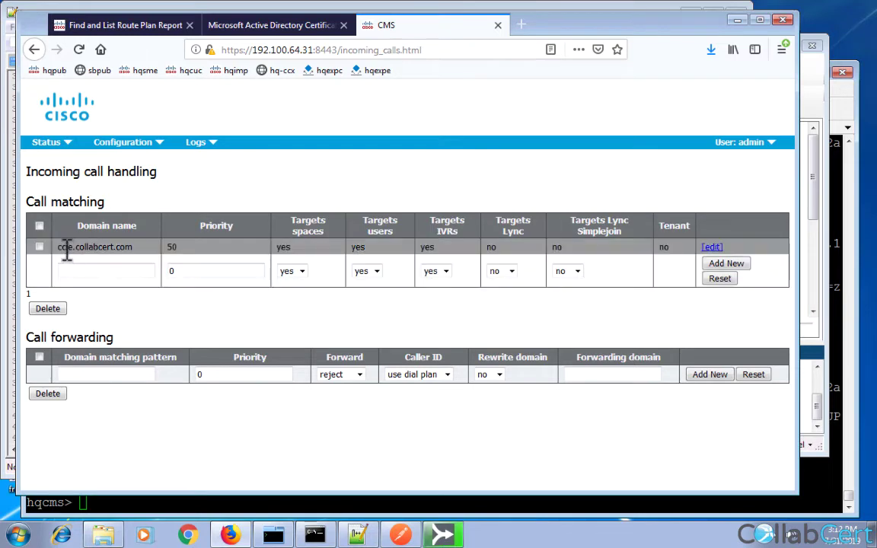
left_click_drag(66, 253, 127, 249)
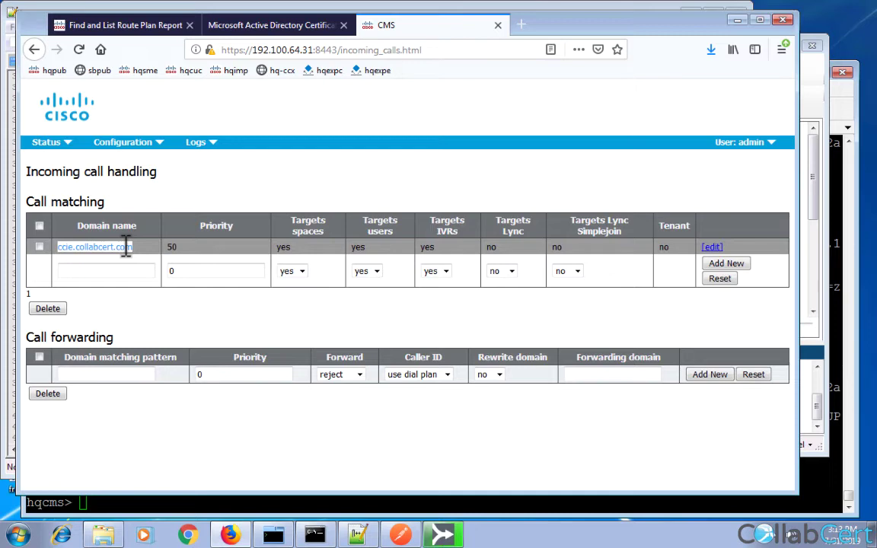
left_click(114, 271)
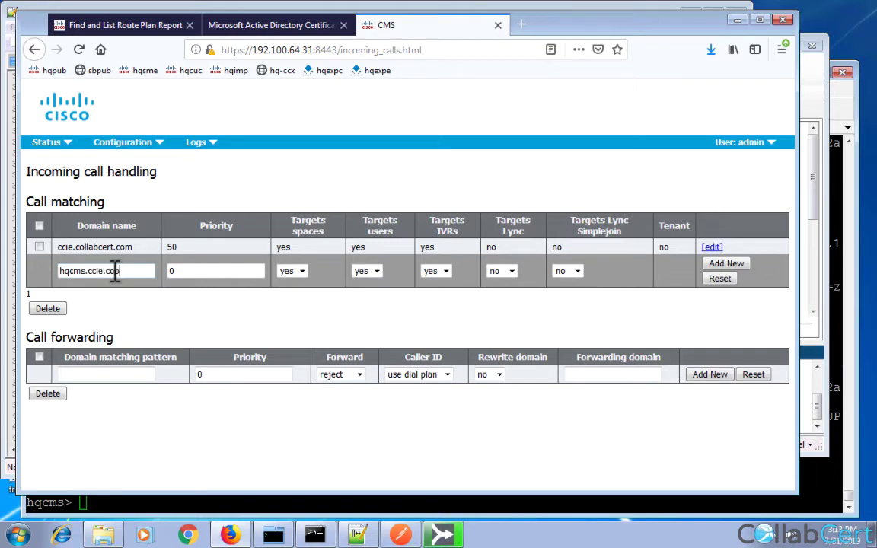
type("hqcms.ccie.collabcert.com")
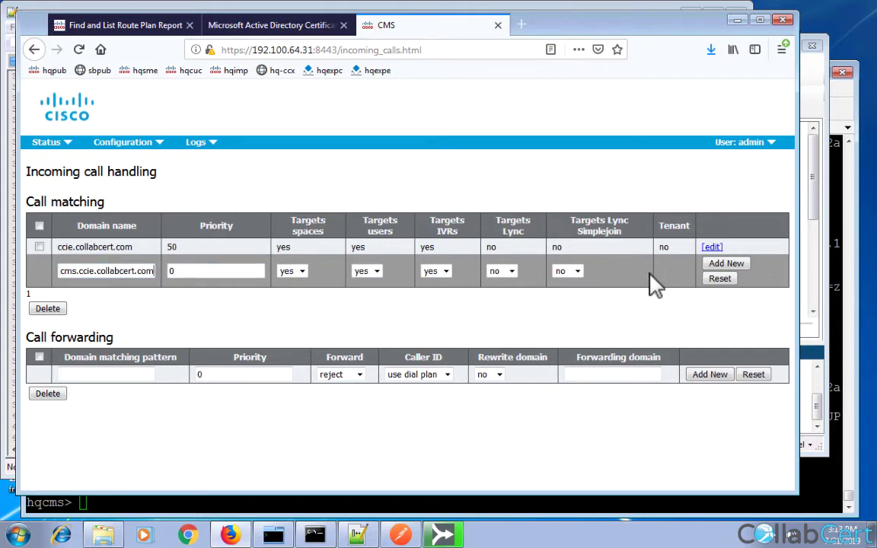
left_click(729, 266)
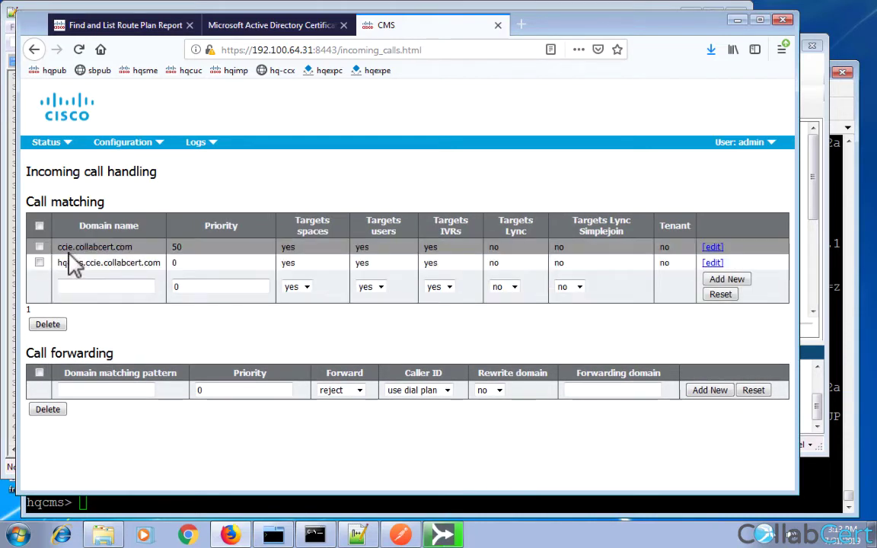
Compare the ccie.collabcert.com and hqcms.ccie.collabcert.com call matching entries.
left_click_drag(68, 249, 128, 251)
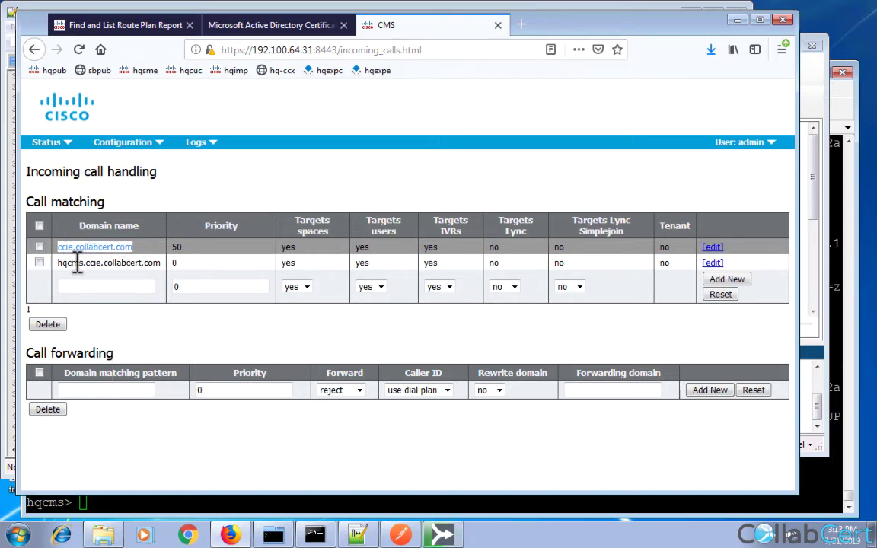
left_click_drag(59, 263, 143, 261)
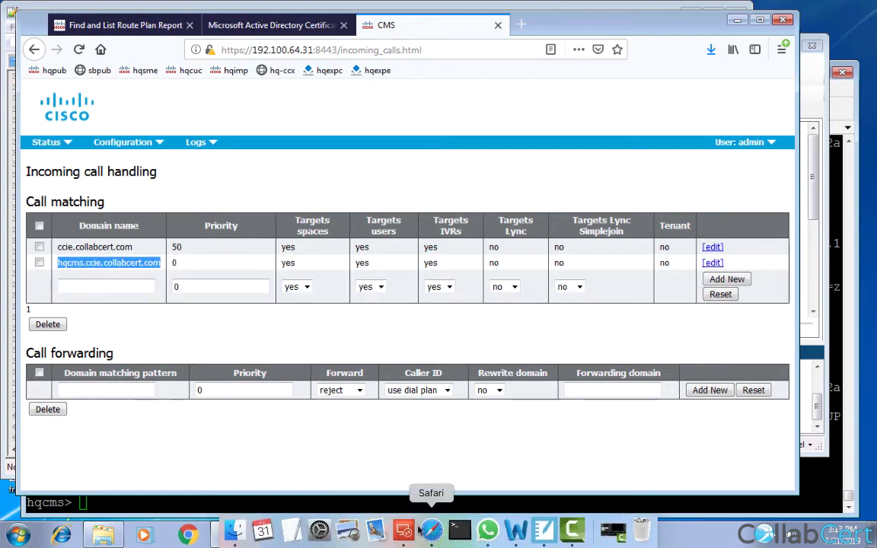
left_click(440, 535)
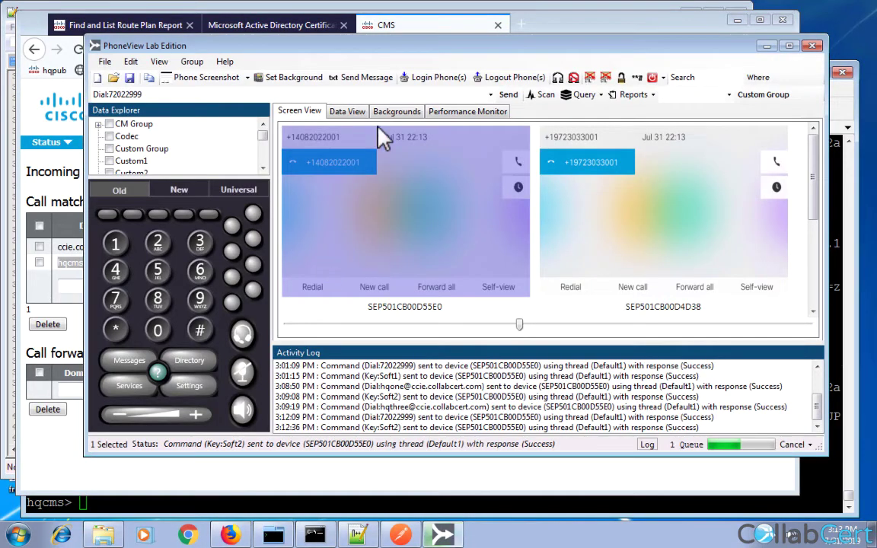
Call 72022999 from phone SEP501CB00D55E0, hang up once connected, and return to the CMS page.
left_click(509, 94)
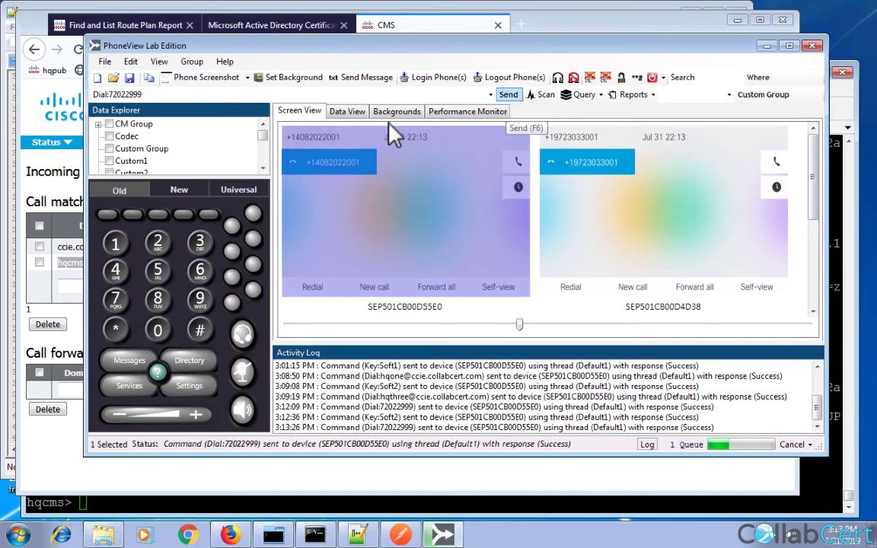
left_click(108, 215)
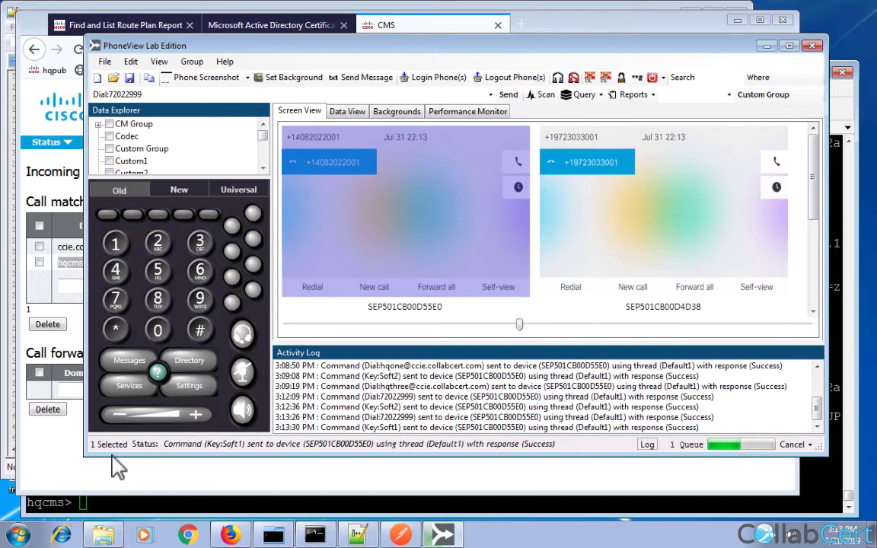
left_click(118, 484)
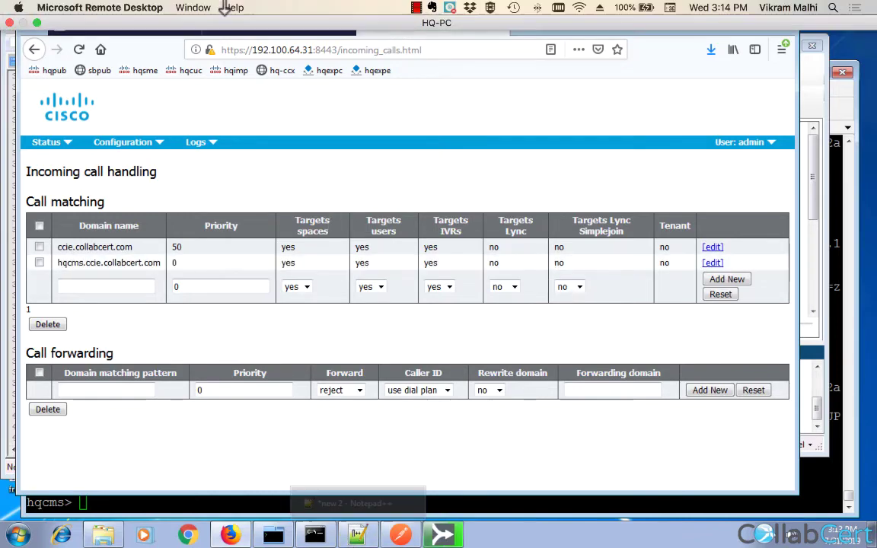
Join the Team Space call in Cisco Meeting App on SC-PC.
left_click(204, 8)
left_click(202, 83)
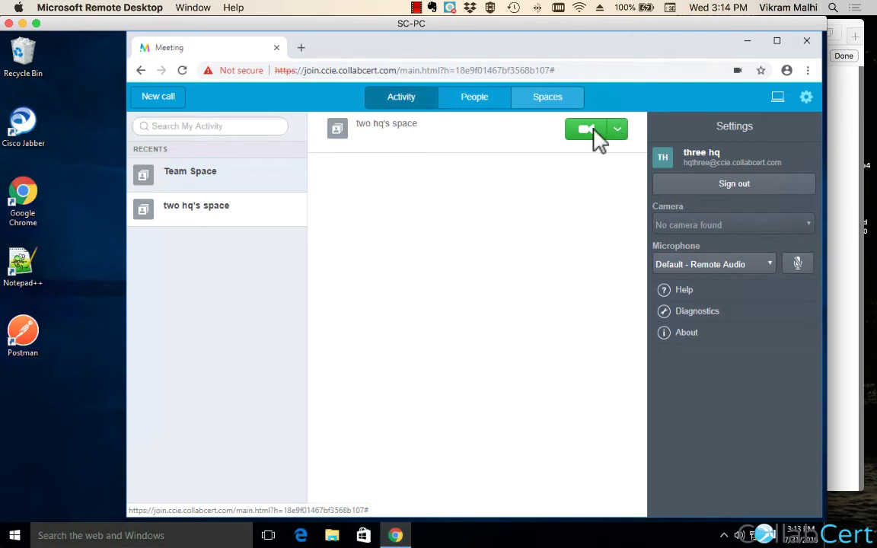
left_click(207, 181)
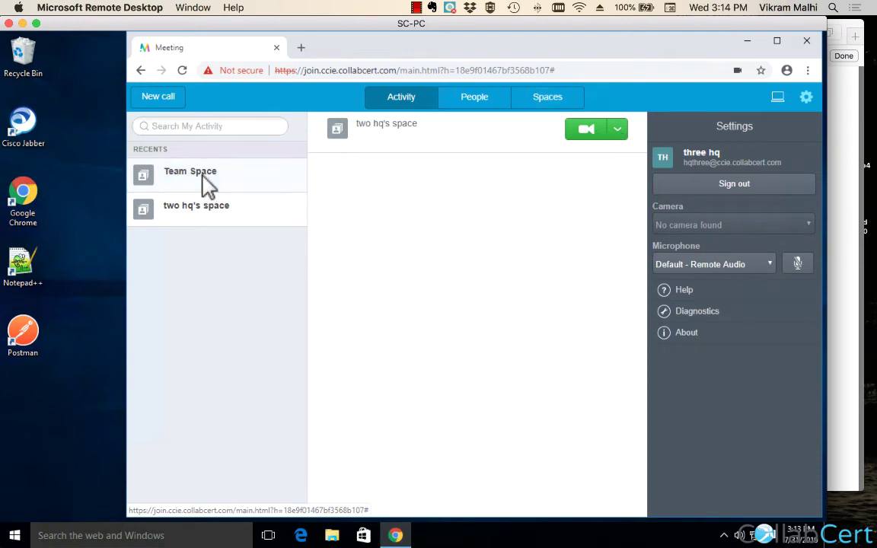
left_click(588, 131)
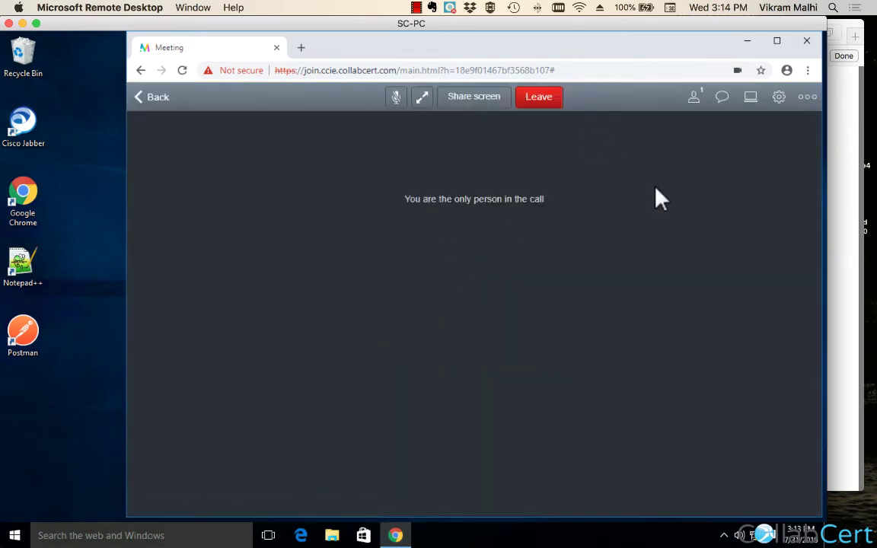
left_click(695, 100)
left_click(765, 157)
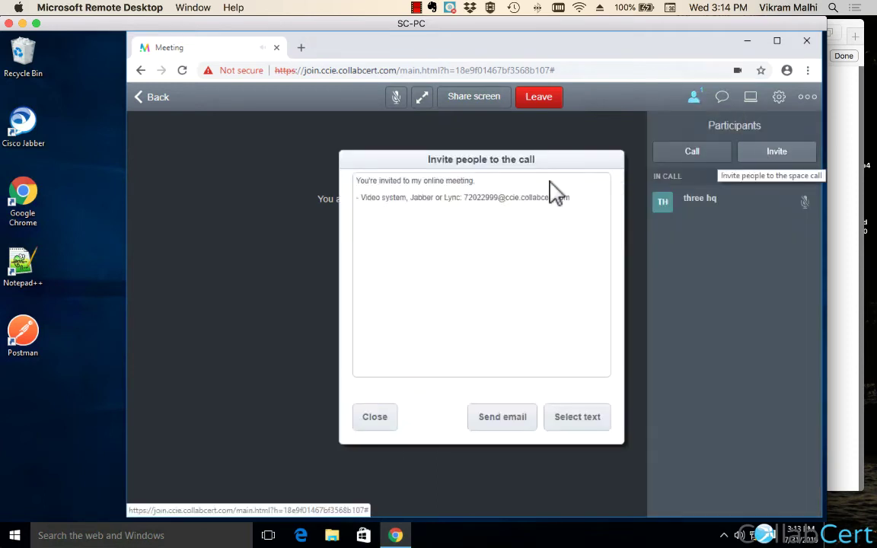
double_click(481, 199)
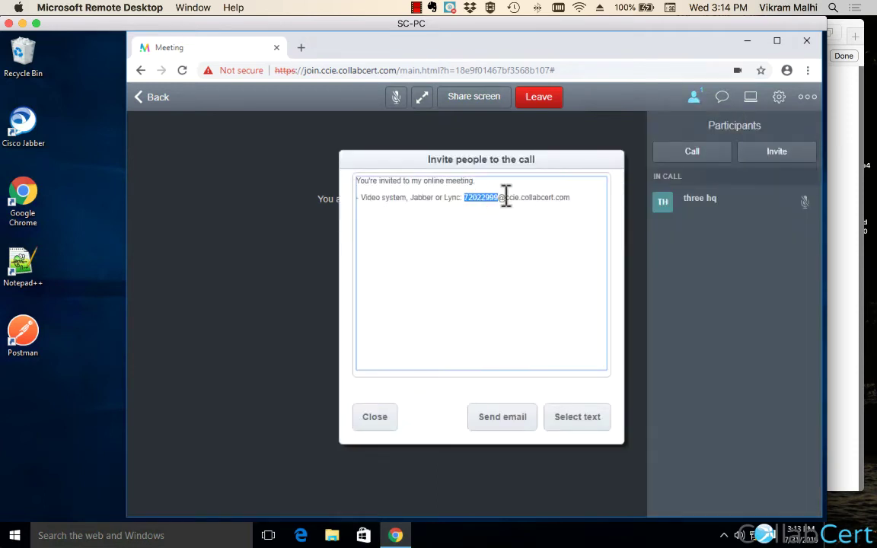
left_click_drag(506, 195, 565, 195)
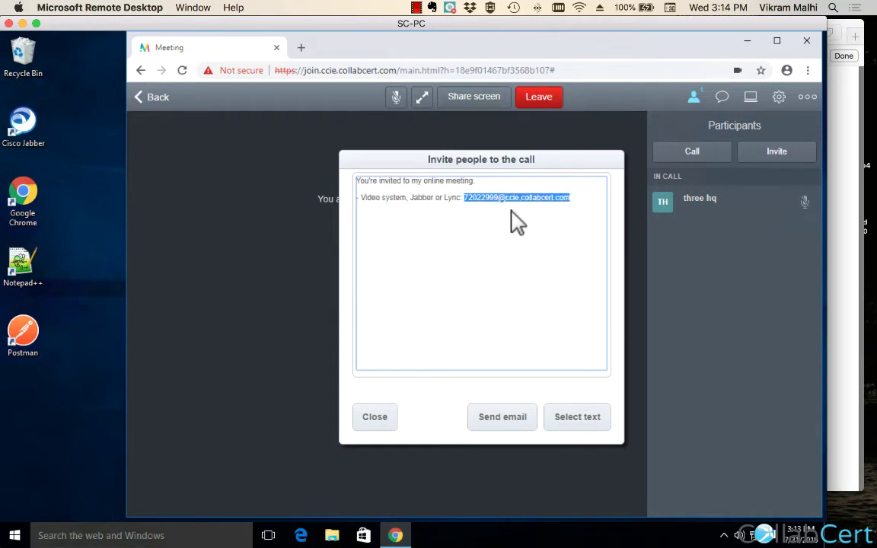
double_click(482, 200)
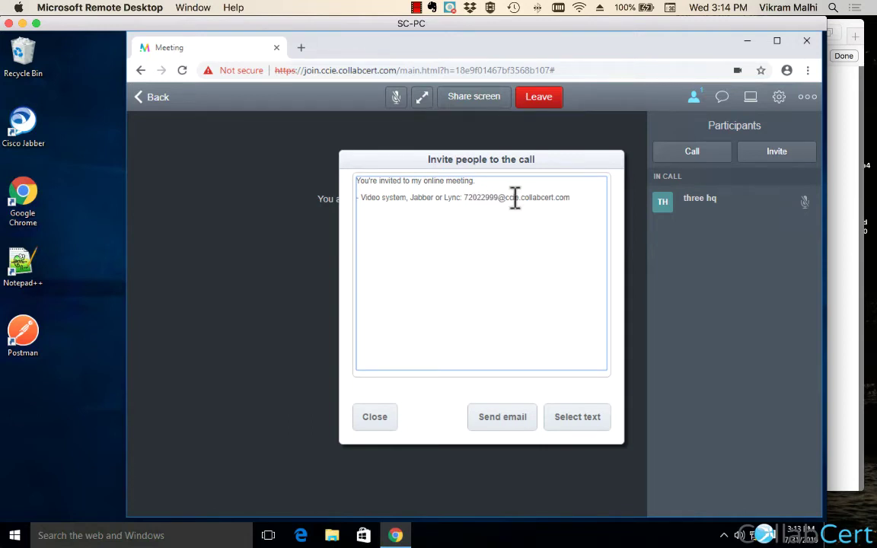
double_click(513, 198)
left_click_drag(557, 200, 563, 209)
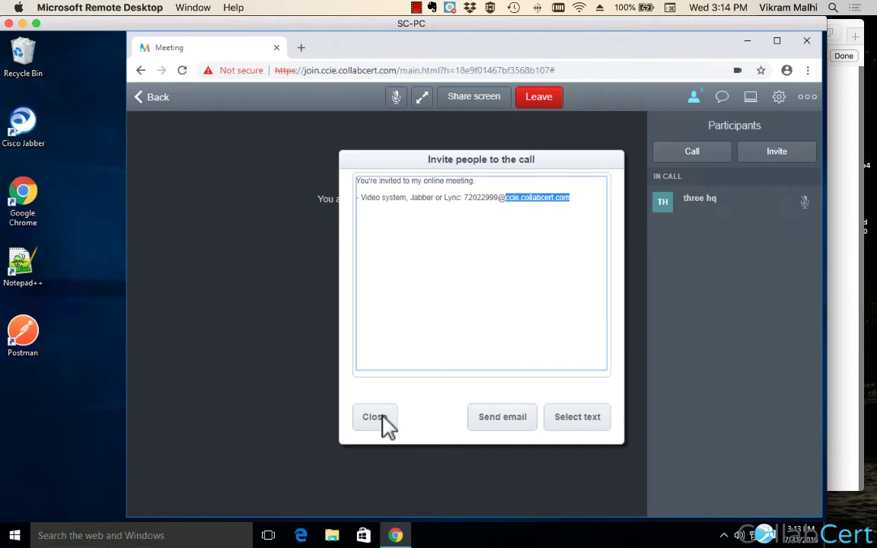
left_click(383, 417)
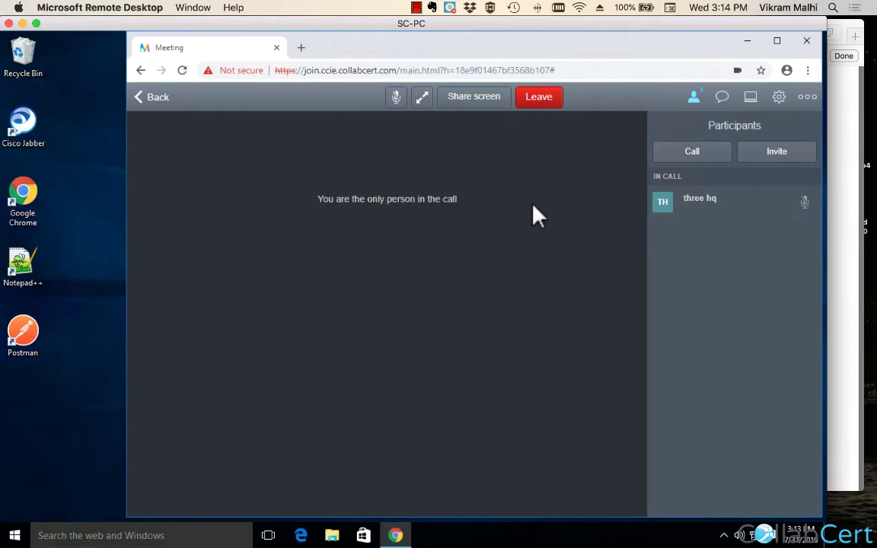
left_click(551, 99)
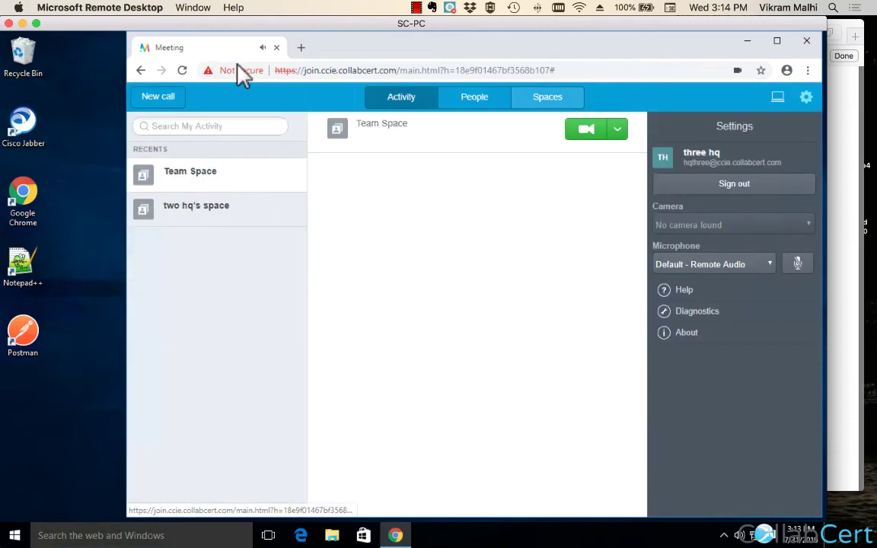
left_click(196, 8)
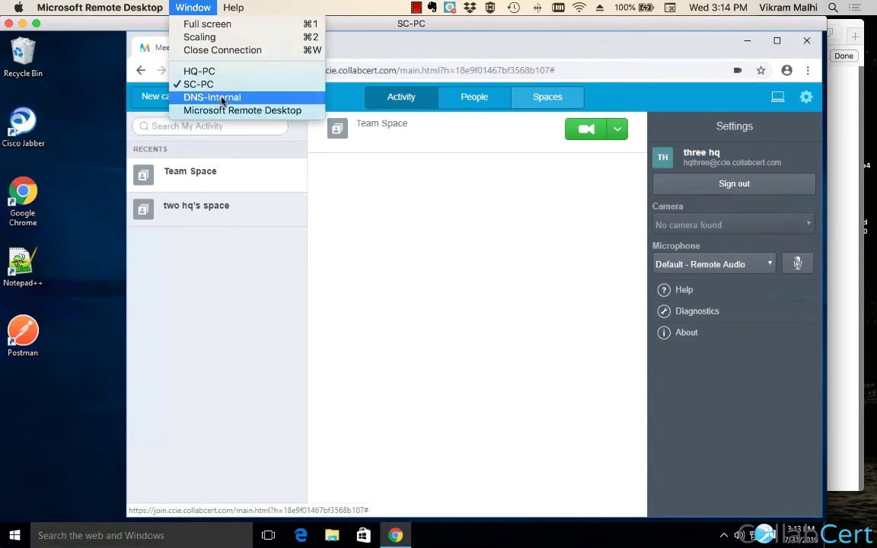
On HQ-PC, change hqcms.ccie.collabcert.com's call matching priority to 100 and submit.
left_click(212, 75)
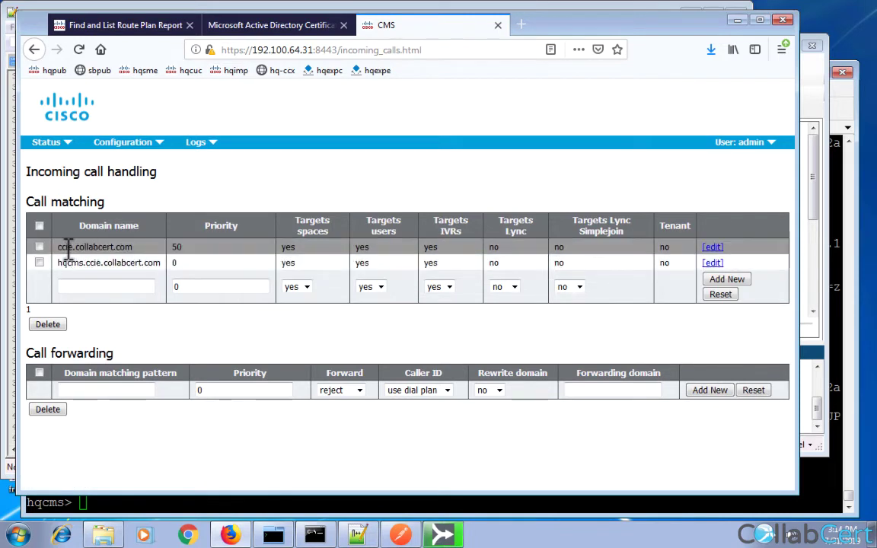
left_click_drag(57, 248, 176, 251)
double_click(176, 247)
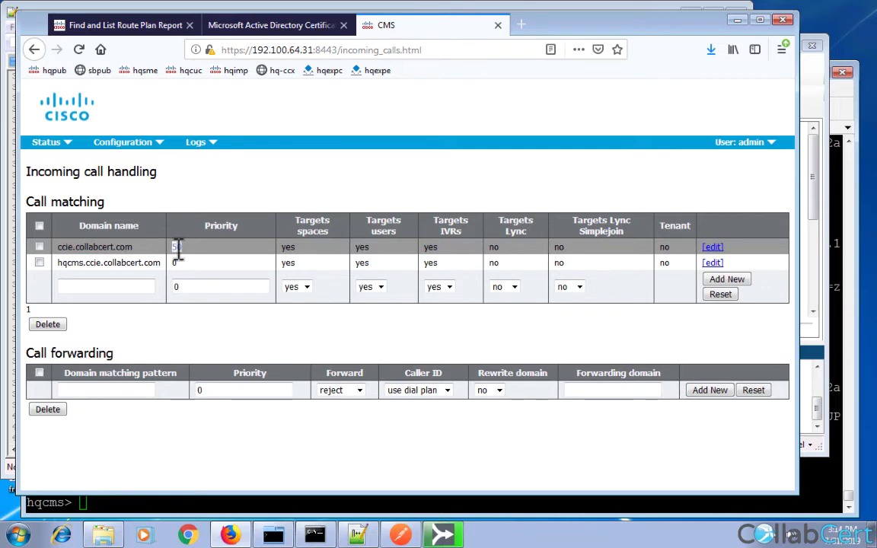
left_click(713, 263)
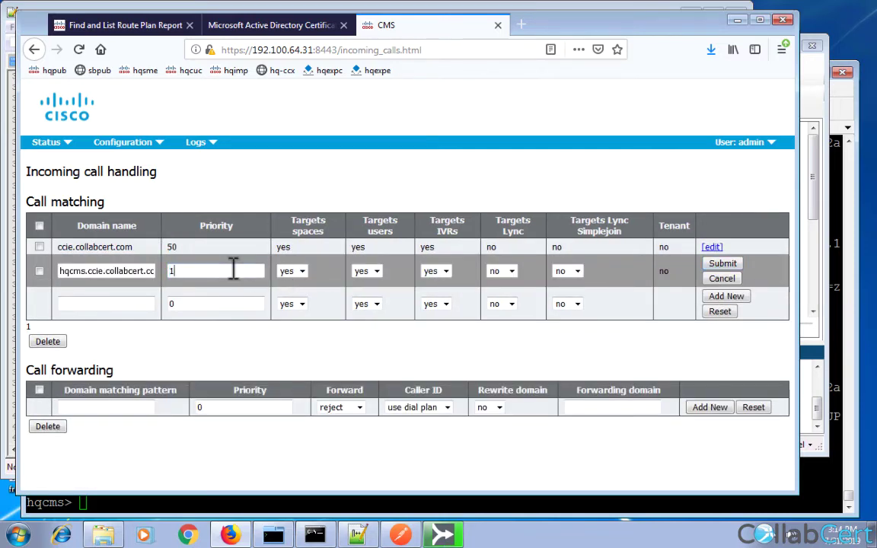
left_click(725, 264)
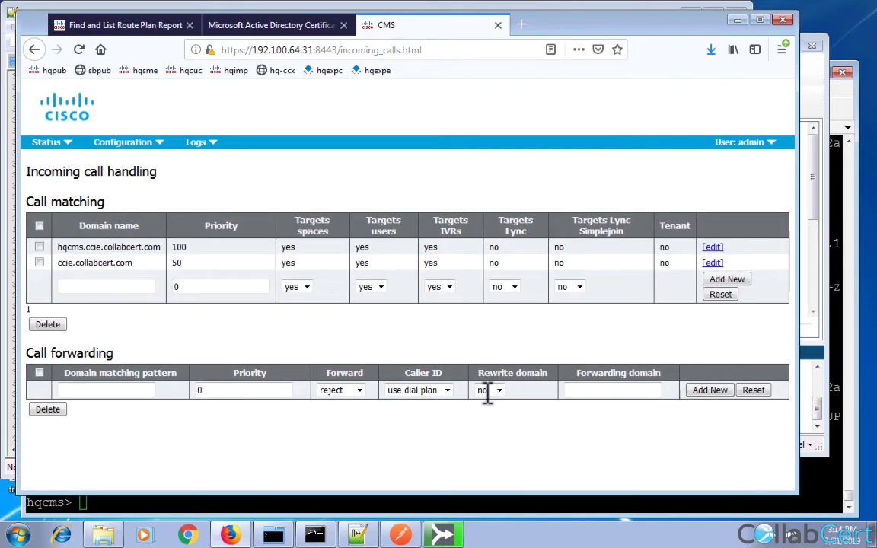
mouse_move(245, 6)
left_click(192, 6)
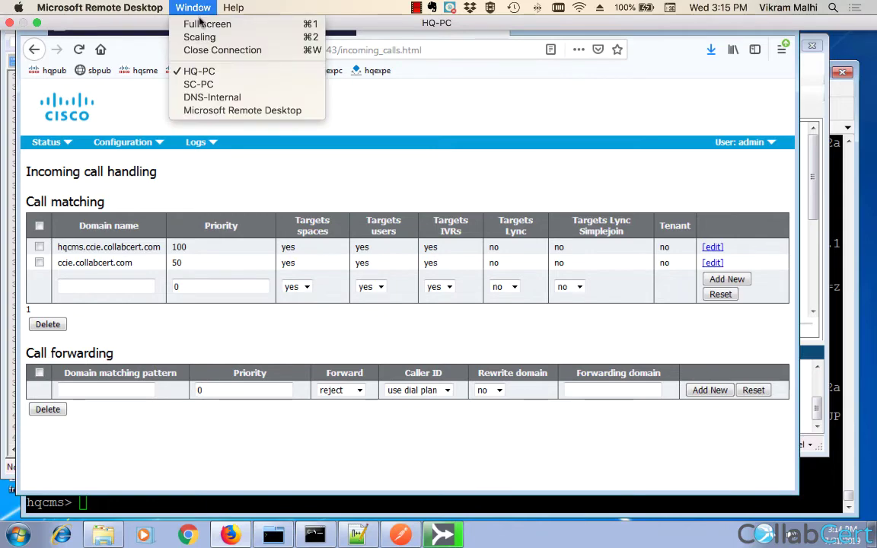
left_click(208, 82)
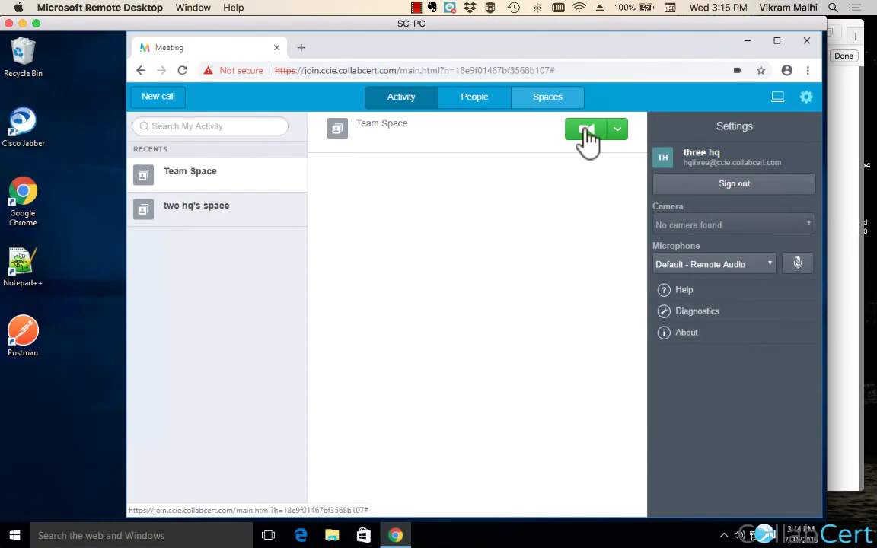
left_click(585, 130)
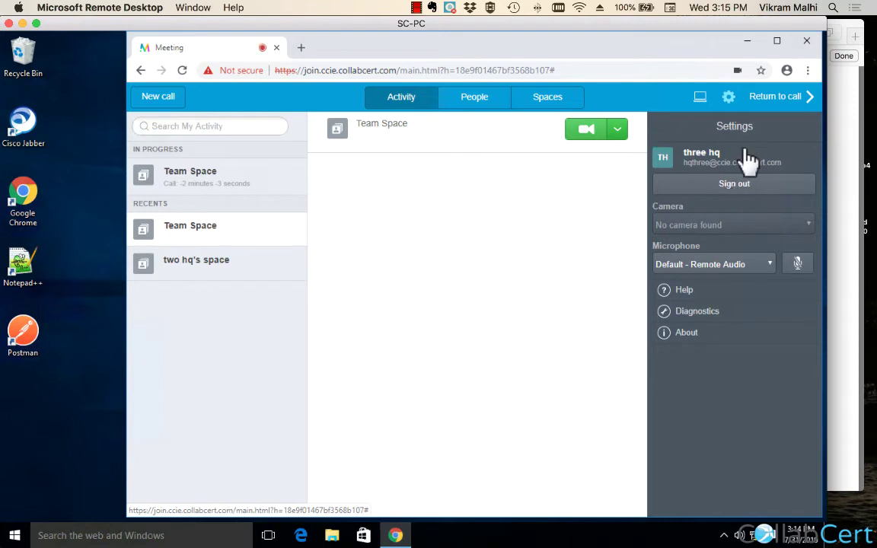
left_click(591, 131)
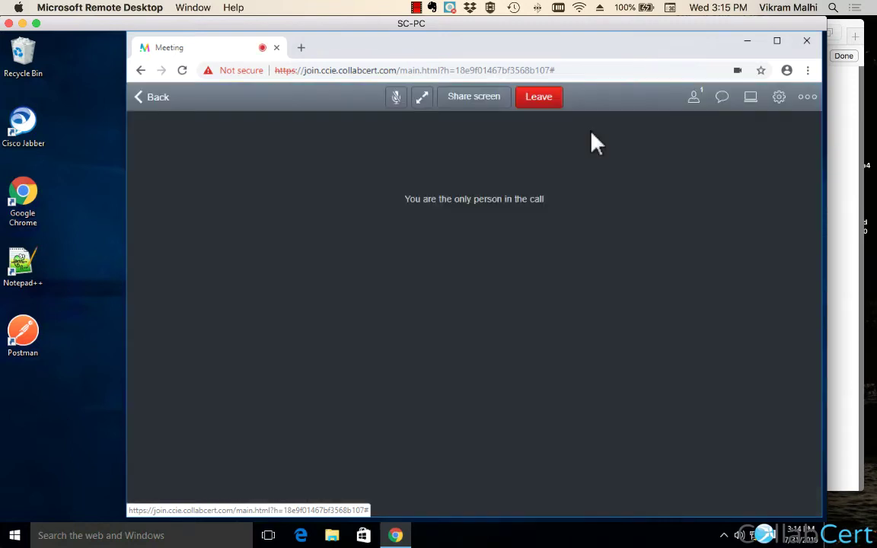
left_click(695, 99)
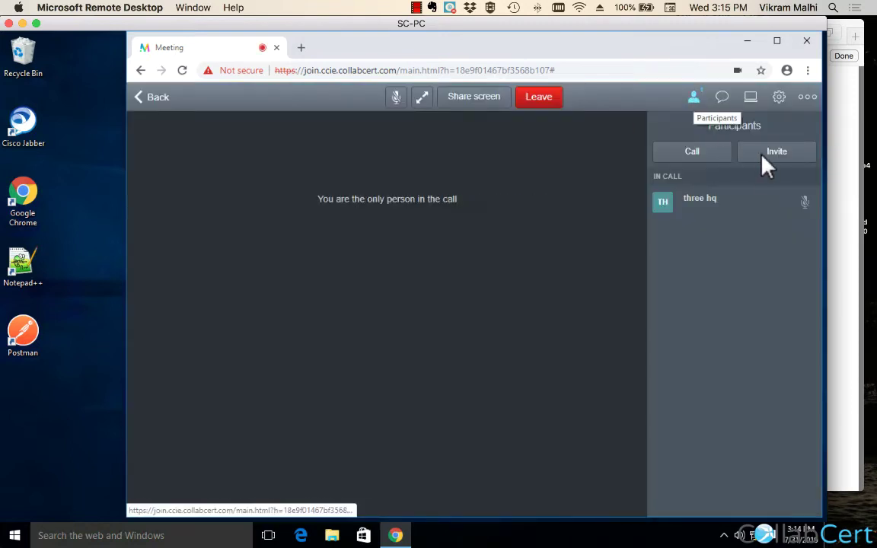
left_click(768, 156)
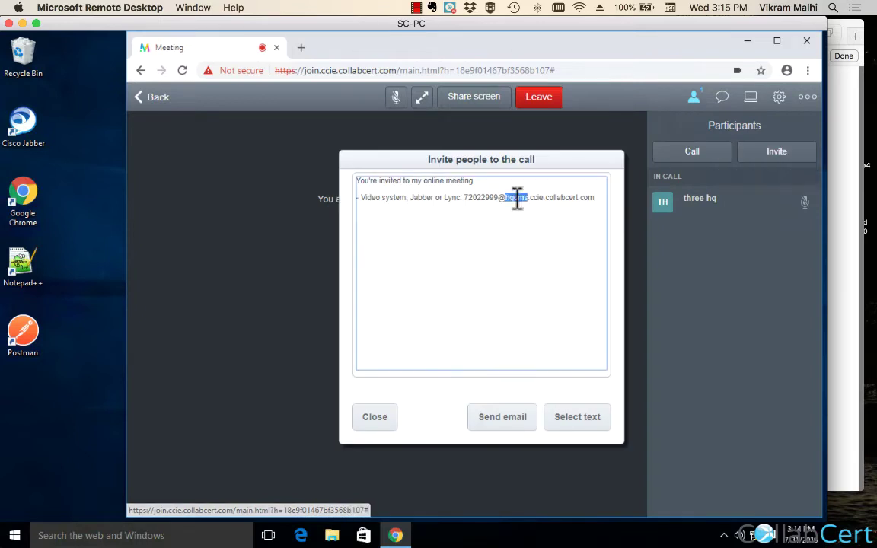
left_click_drag(506, 198, 591, 206)
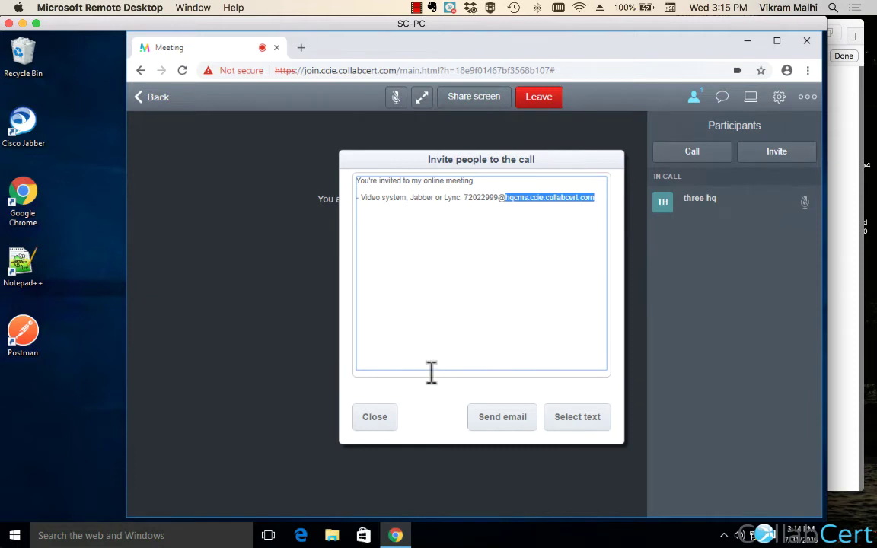
left_click(385, 418)
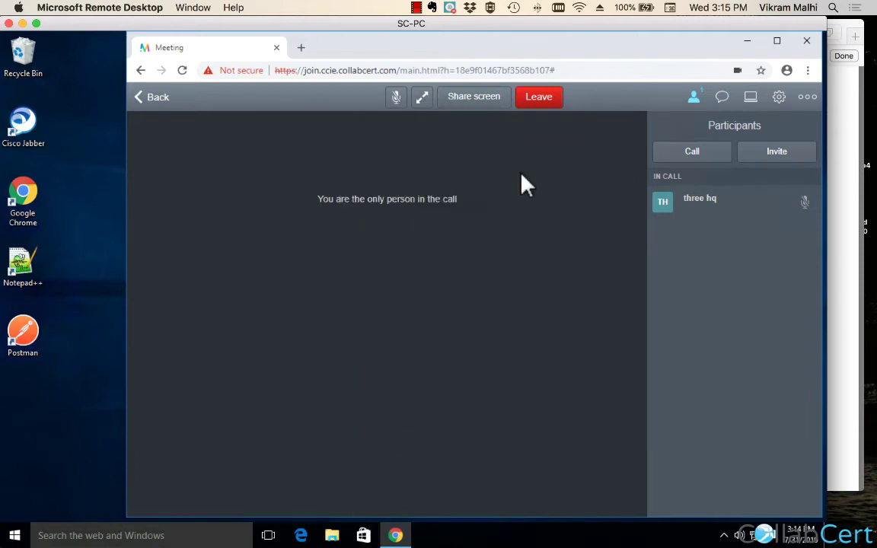
left_click(548, 111)
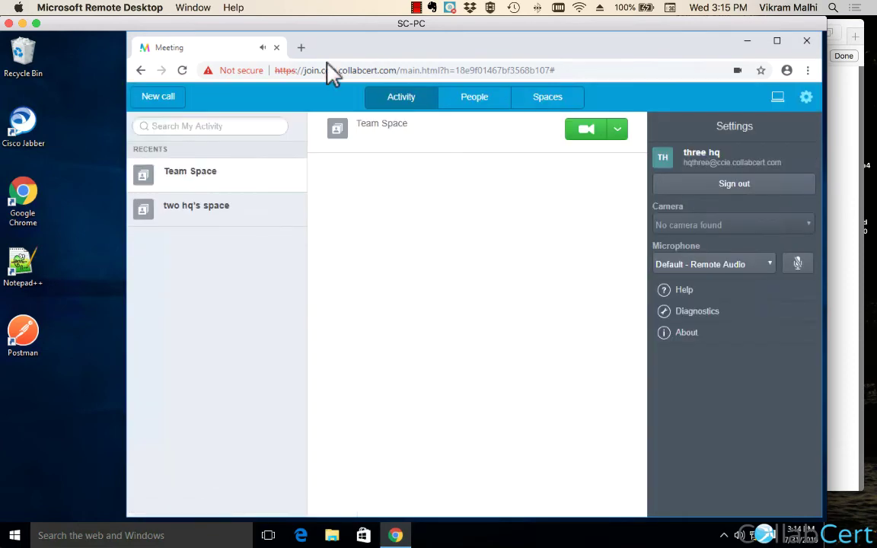
left_click(207, 10)
On HQ-PC, change the hqcms.ccie.collabcert.com call-matching rule's priority to 99.
left_click(200, 71)
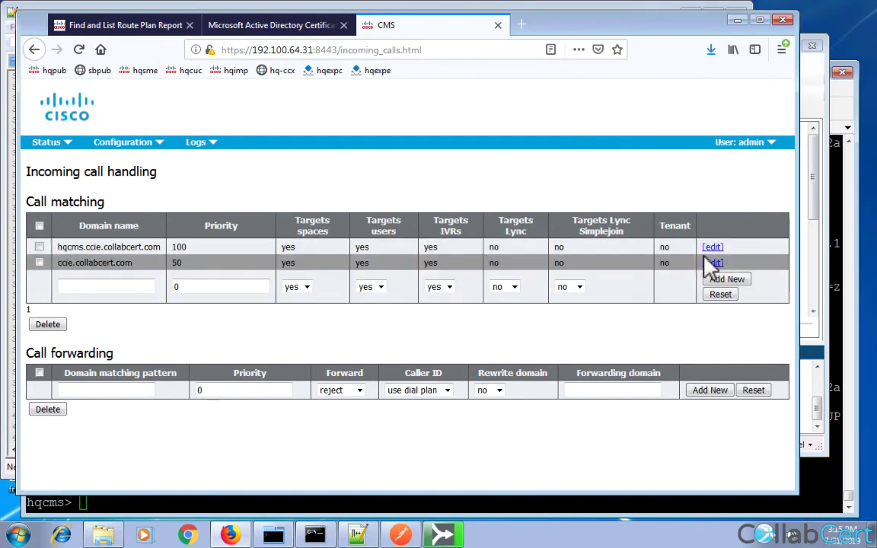
left_click(714, 247)
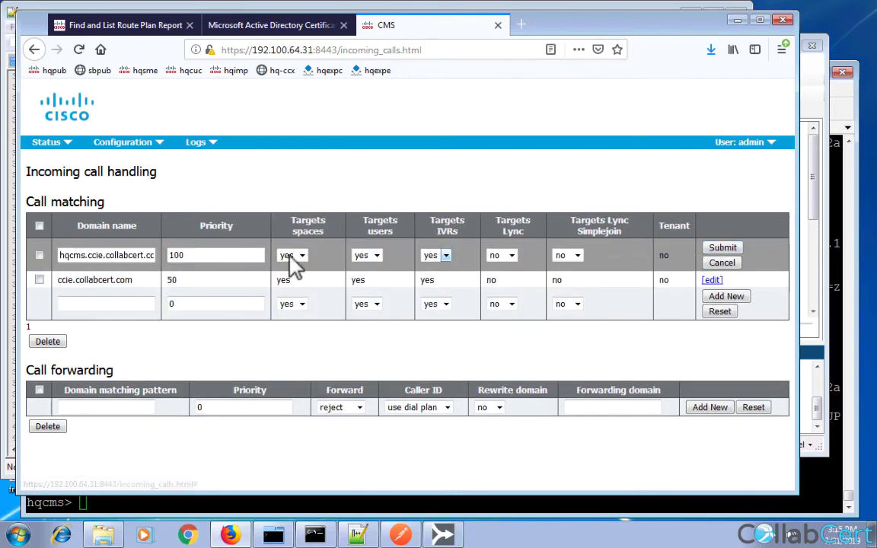
double_click(232, 255)
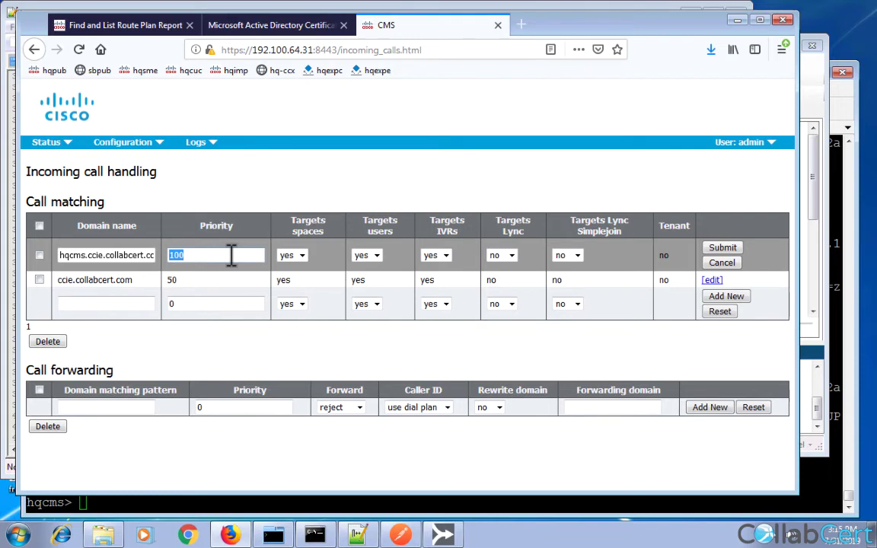
type("009999")
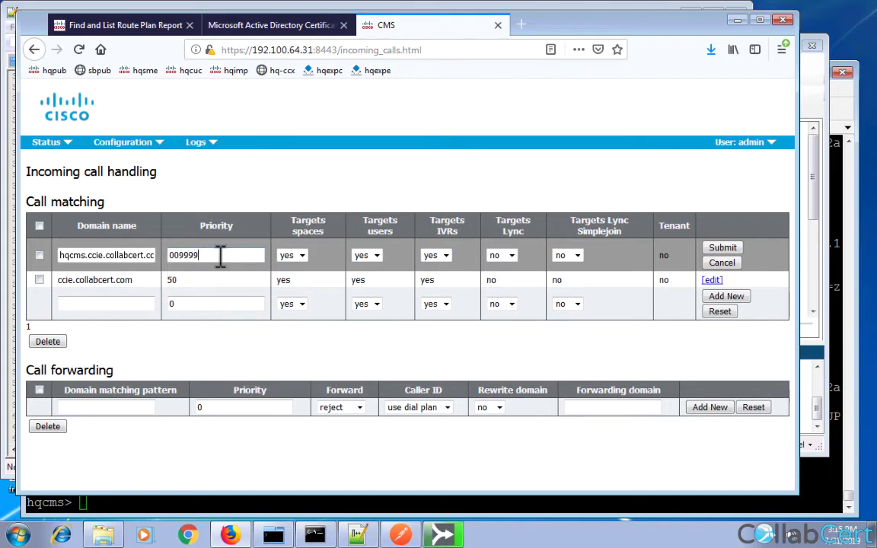
key("BackSpace")
key("BackSpace")
key("BackSpace")
key("BackSpace")
key("BackSpace")
key("BackSpace")
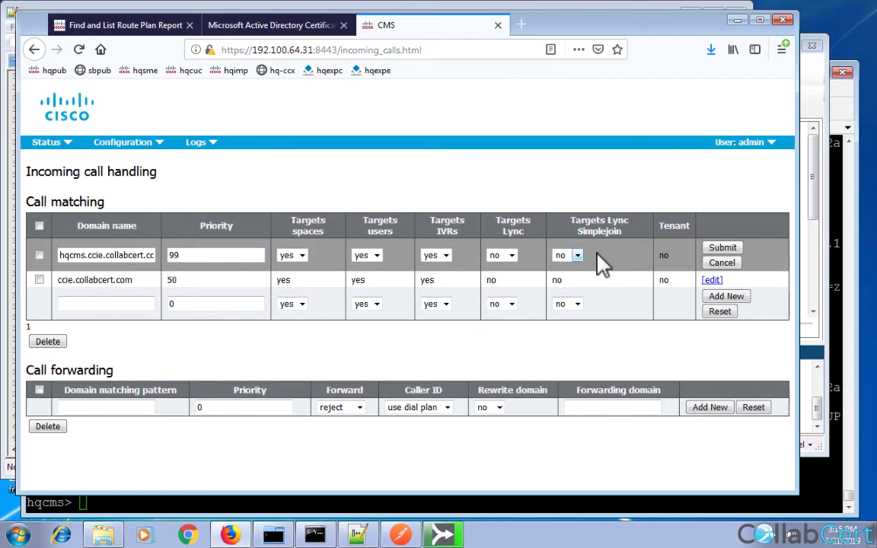
left_click(722, 251)
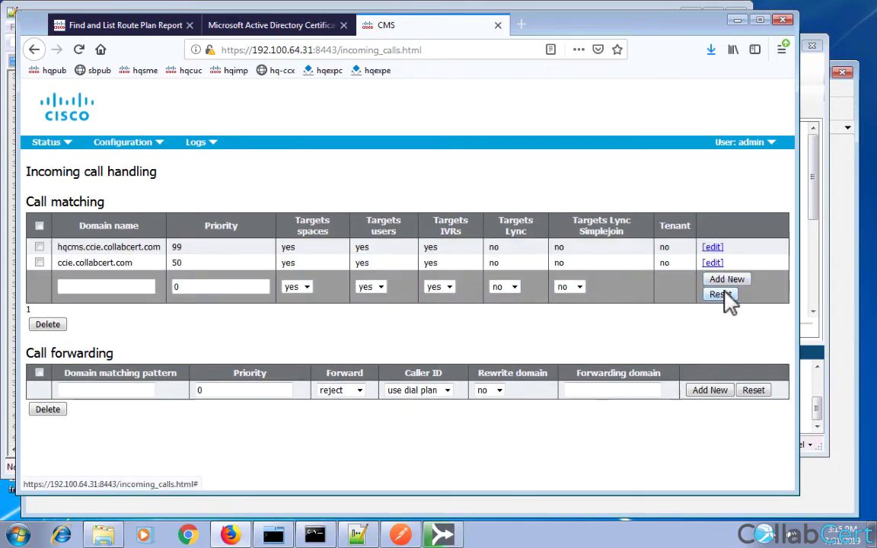
Add a blank-domain call-matching rule, then add cmsspace.com at priority 100.
left_click(726, 282)
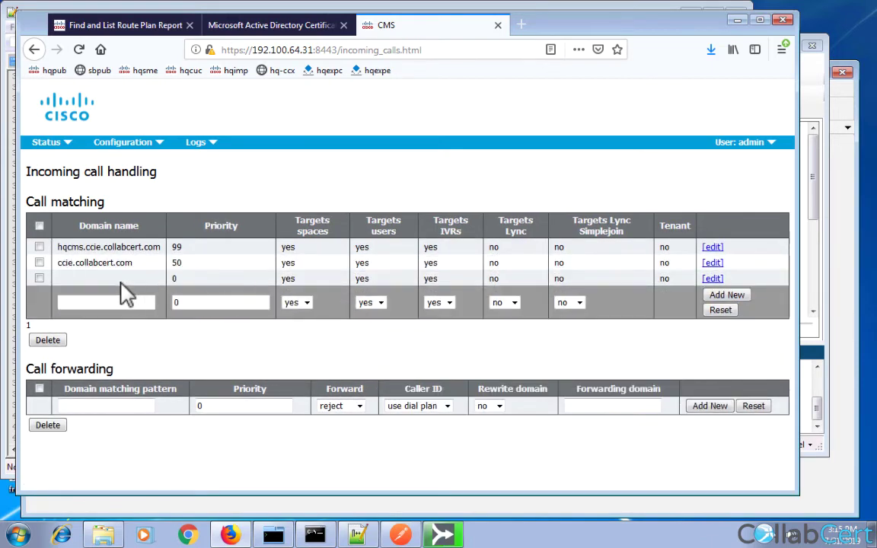
left_click(100, 302)
type("cm")
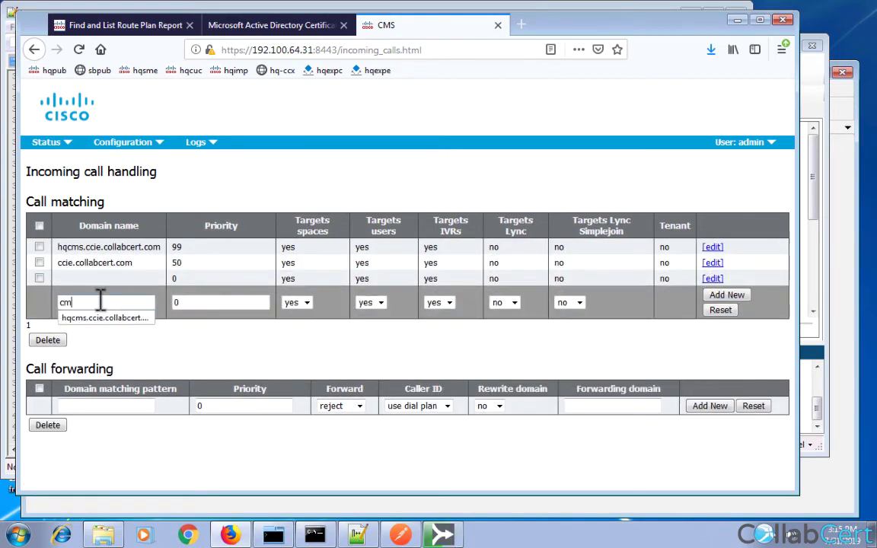
type("sspace.com")
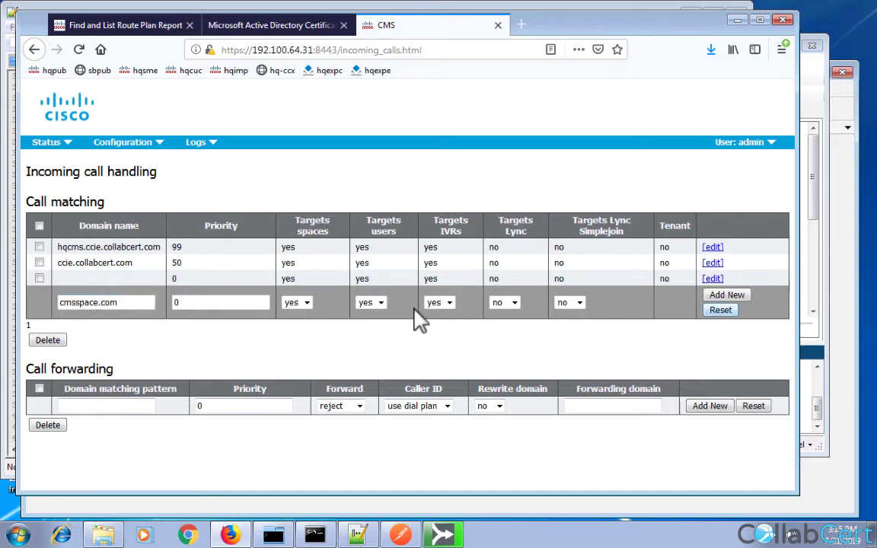
left_click(229, 303)
type("100")
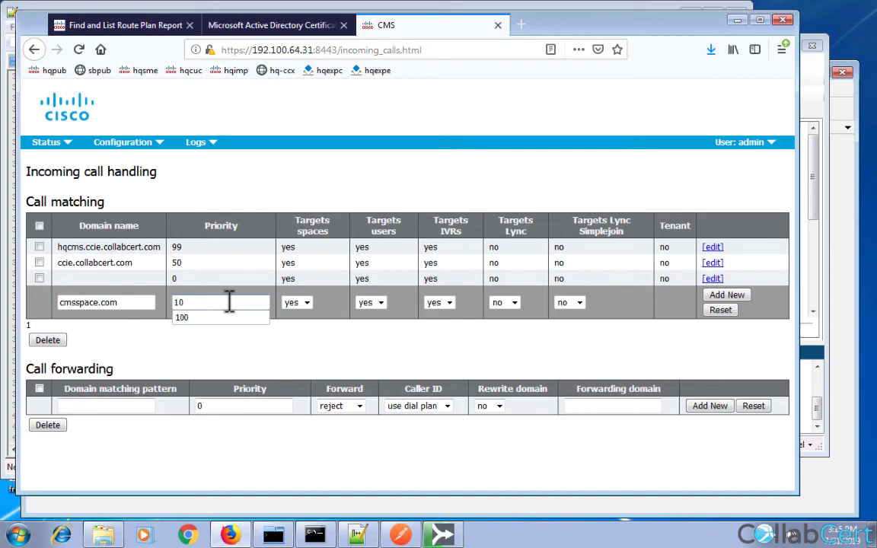
left_click(719, 296)
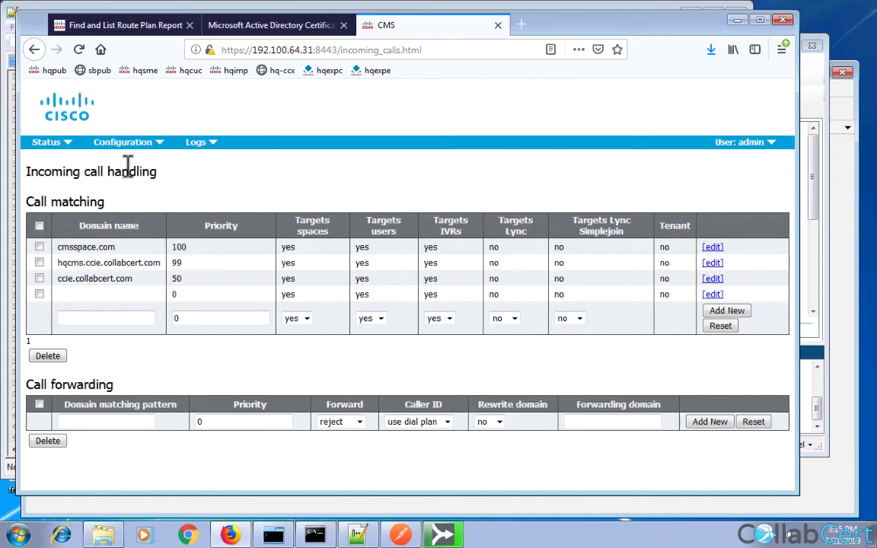
mouse_move(130, 152)
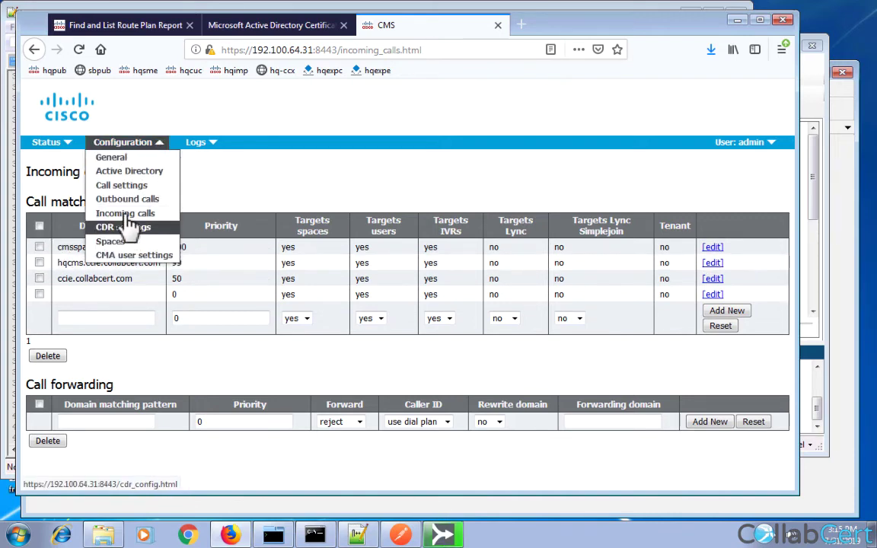
Review the configured spaces' URIs, including hqone and Team Space's 72022999.
left_click(110, 241)
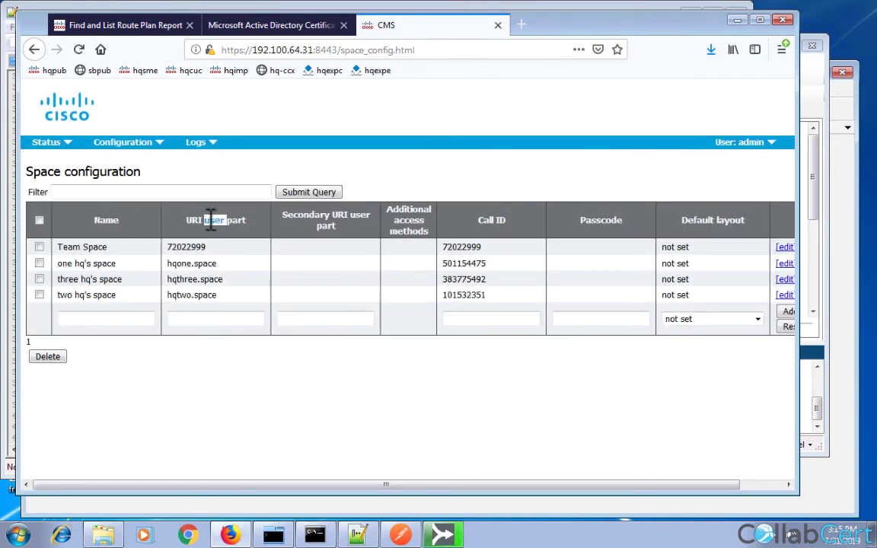
double_click(182, 263)
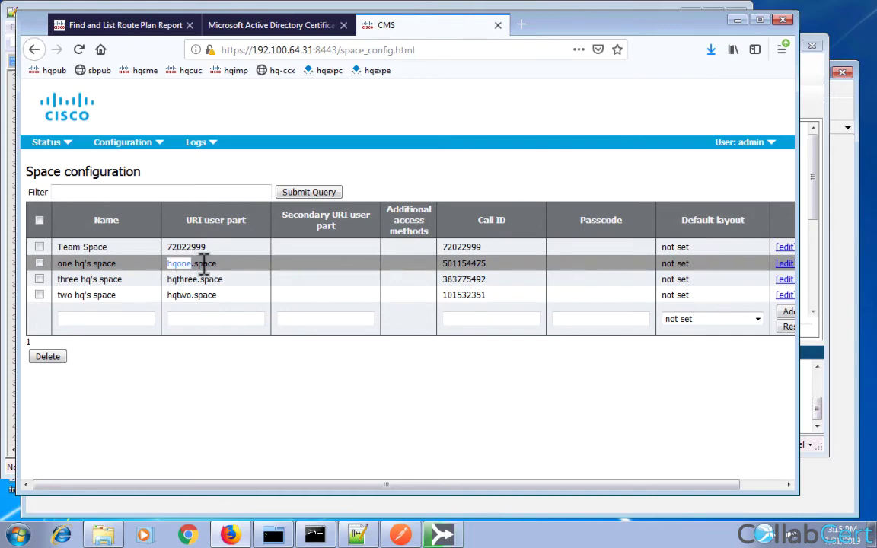
double_click(189, 247)
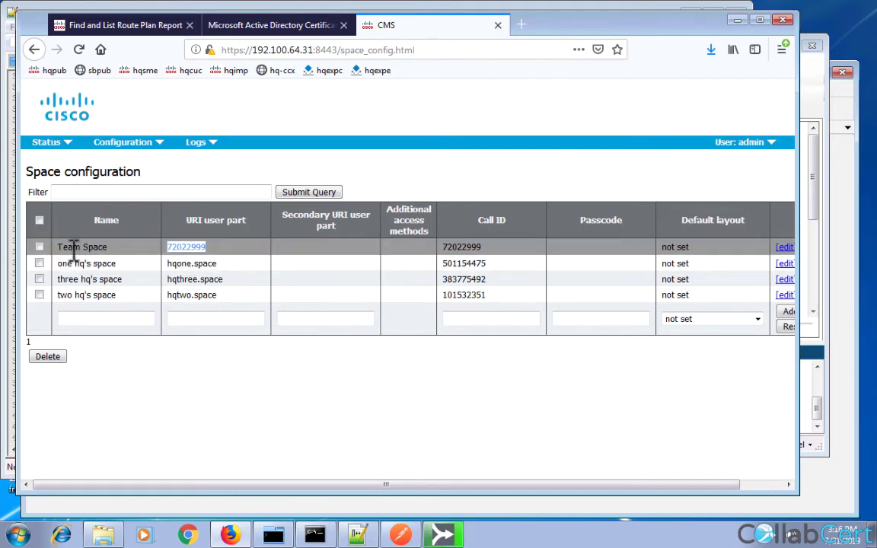
double_click(74, 247)
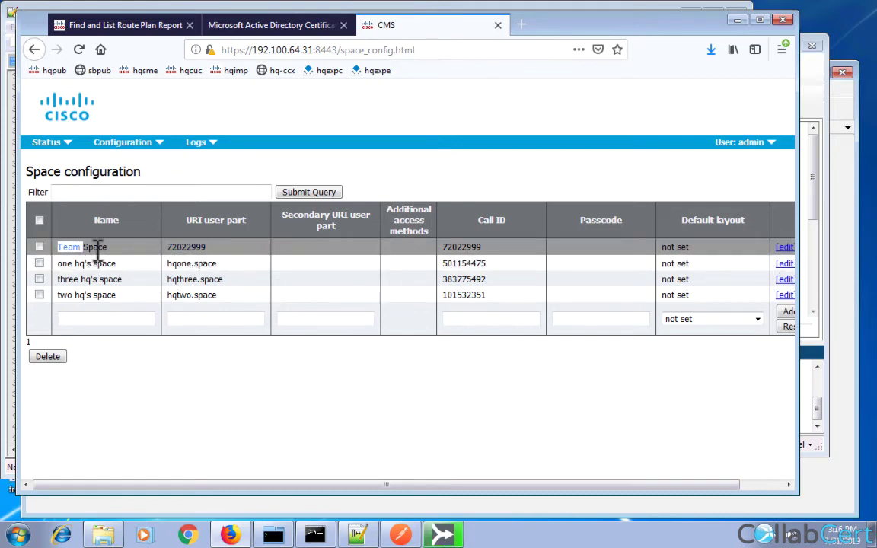
double_click(184, 247)
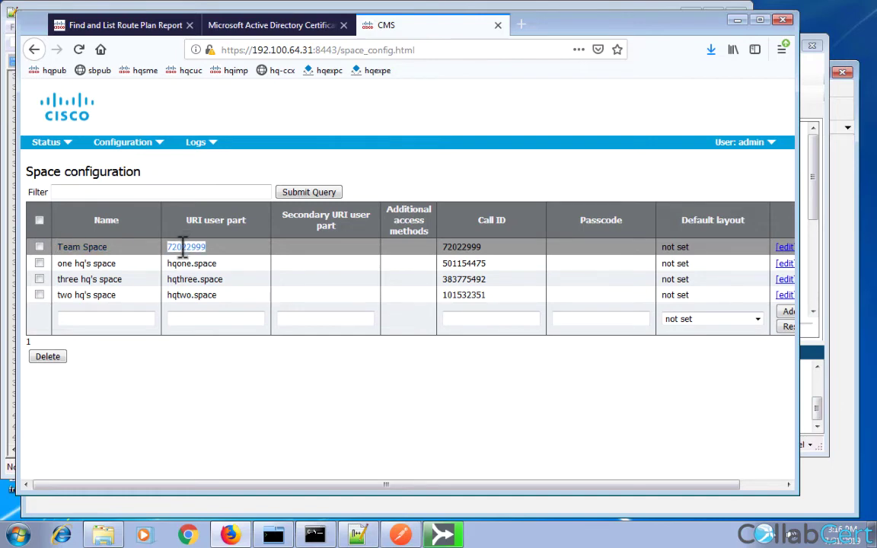
Check cmsspace.com on Incoming calls, then return to Spaces and select the hqone.space URI.
left_click(126, 142)
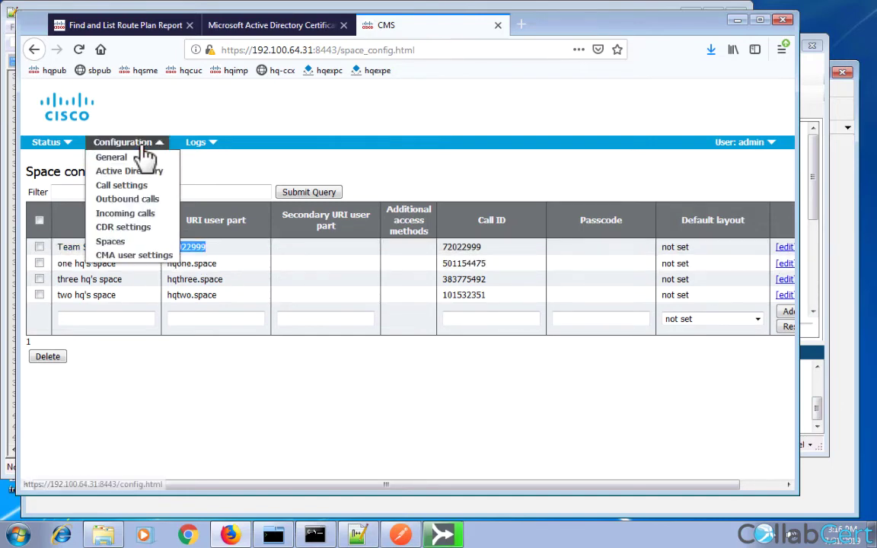
left_click(131, 214)
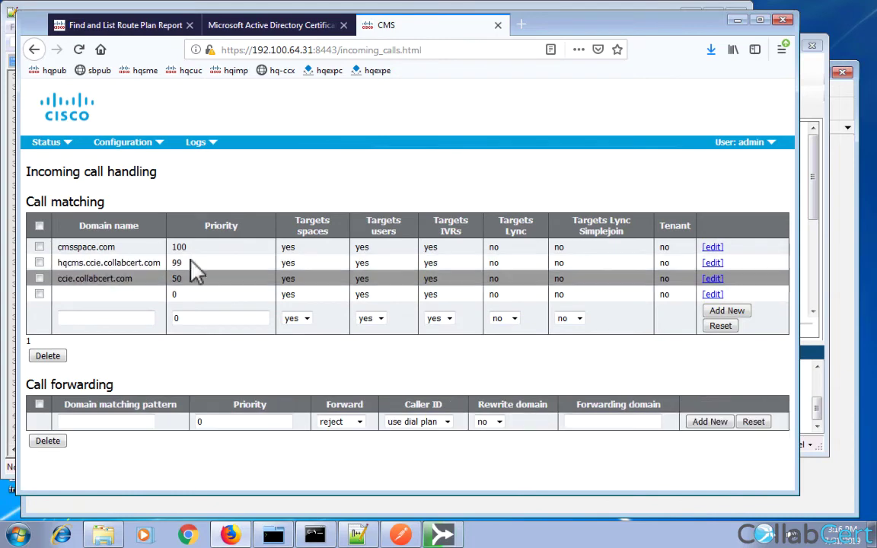
double_click(109, 247)
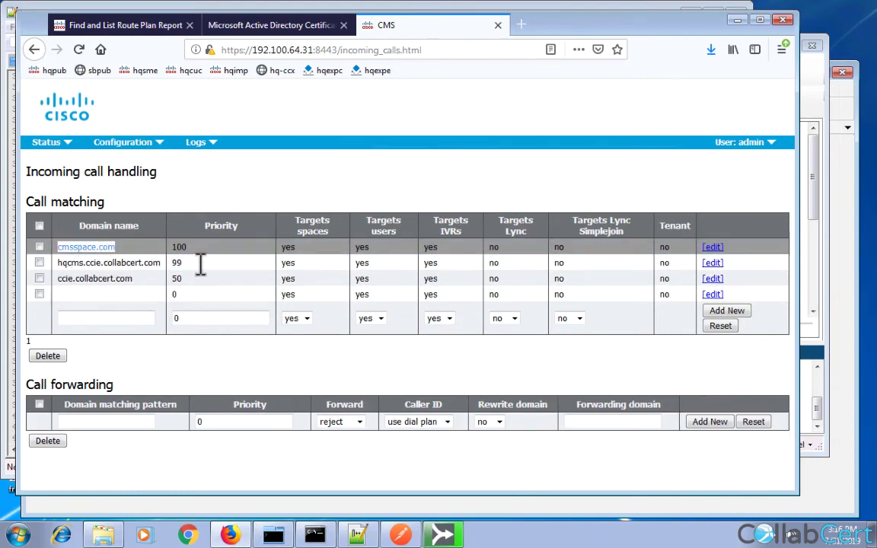
mouse_move(157, 152)
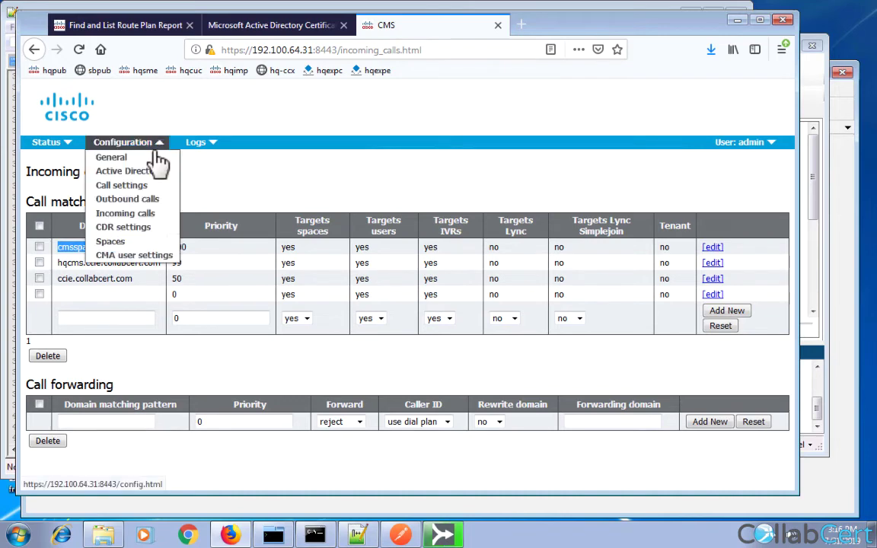
left_click(119, 243)
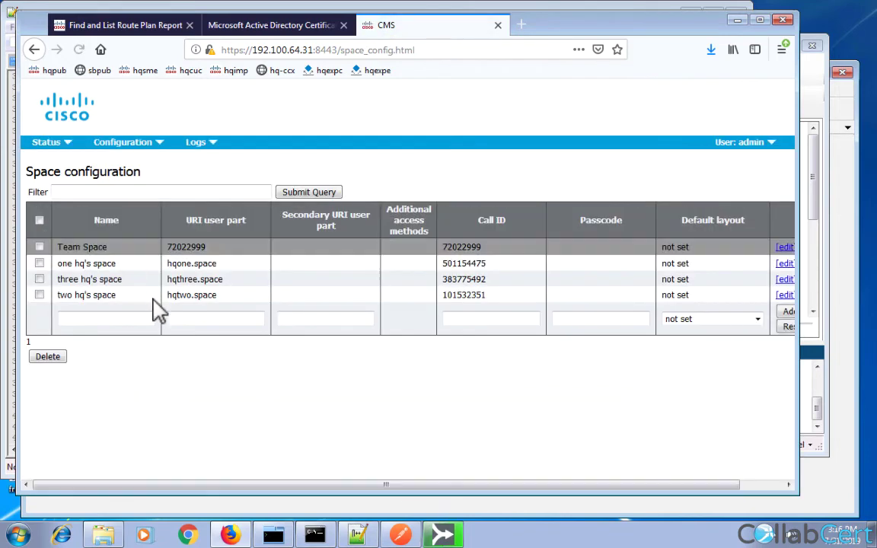
left_click(188, 263)
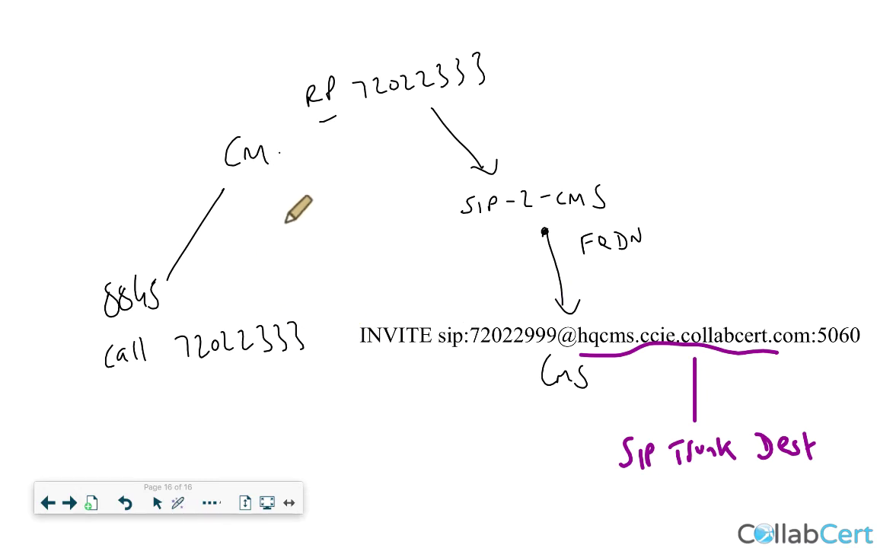
Handwrite 'Call' and the start of the hqcms address below the dialled number.
mouse_move(106, 405)
left_mouse_down()
mouse_move(107, 432)
mouse_move(127, 434)
left_mouse_up()
left_click_drag(138, 400, 140, 436)
mouse_move(173, 398)
left_mouse_down()
mouse_move(188, 411)
mouse_move(236, 417)
mouse_move(310, 397)
mouse_move(402, 422)
left_mouse_up()
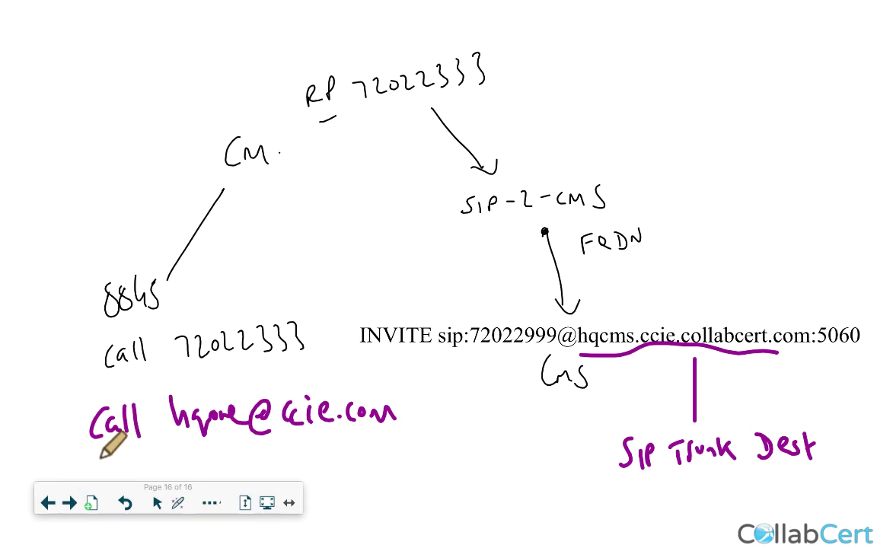
Handwrite 'call hqone.space@cms' on a new line beneath the first example.
mouse_move(103, 455)
left_mouse_down()
mouse_move(99, 472)
mouse_move(131, 467)
left_mouse_up()
left_click_drag(171, 446, 174, 461)
mouse_move(196, 466)
left_mouse_down()
mouse_move(258, 454)
mouse_move(269, 470)
mouse_move(288, 446)
mouse_move(332, 454)
left_mouse_up()
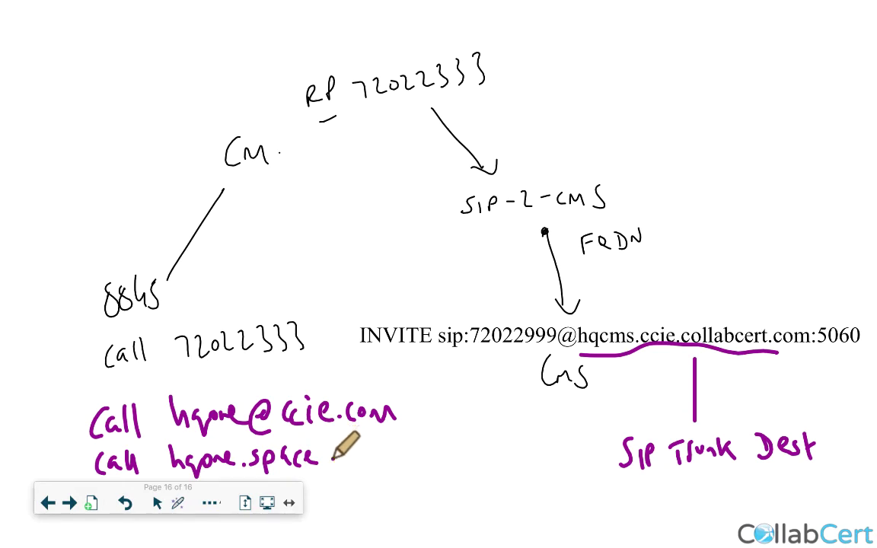
left_click_drag(336, 455, 344, 451)
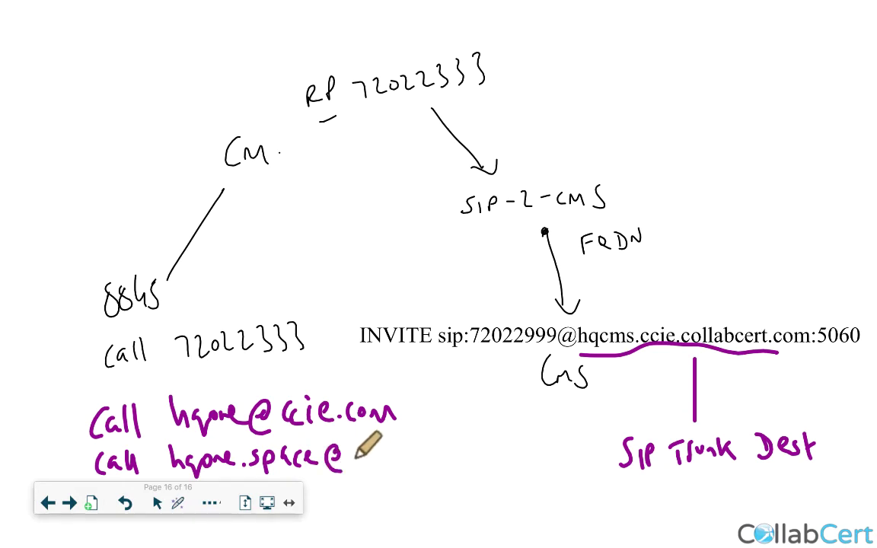
mouse_move(363, 453)
left_mouse_down()
mouse_move(358, 462)
mouse_move(402, 457)
left_mouse_up()
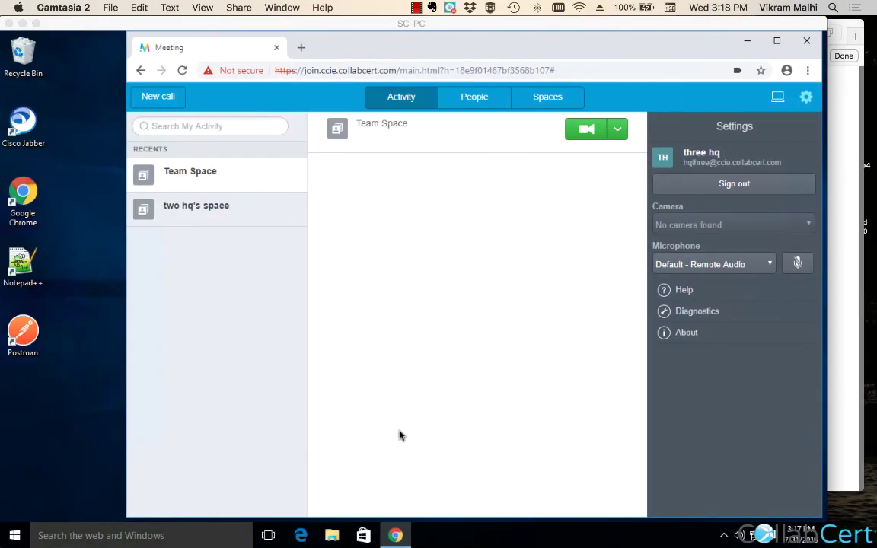
Switch to the HQ-PC session and show the CMS Incoming calls page.
left_click(282, 8)
left_click(258, 252)
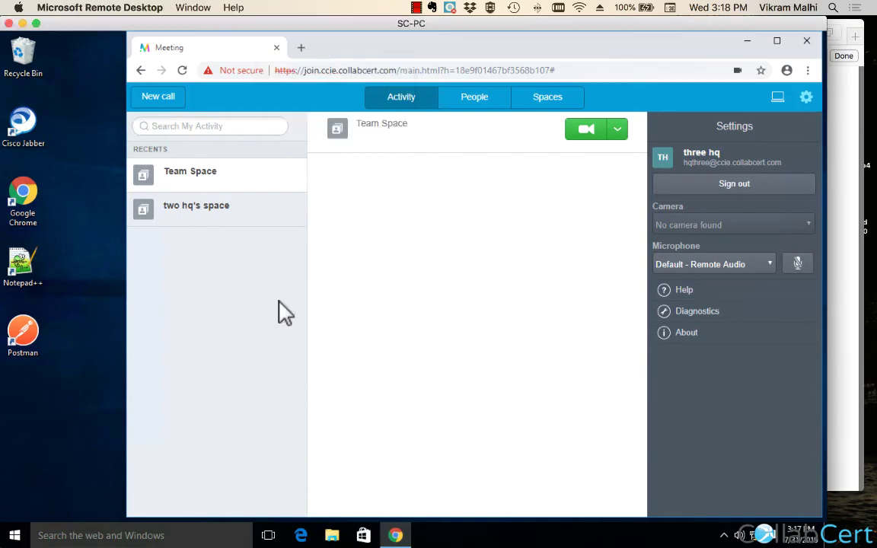
left_click(204, 9)
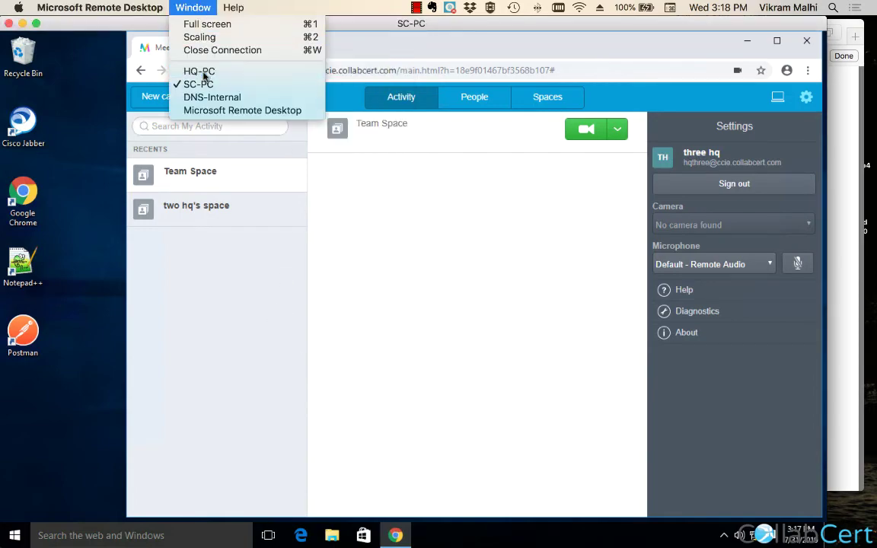
left_click(233, 74)
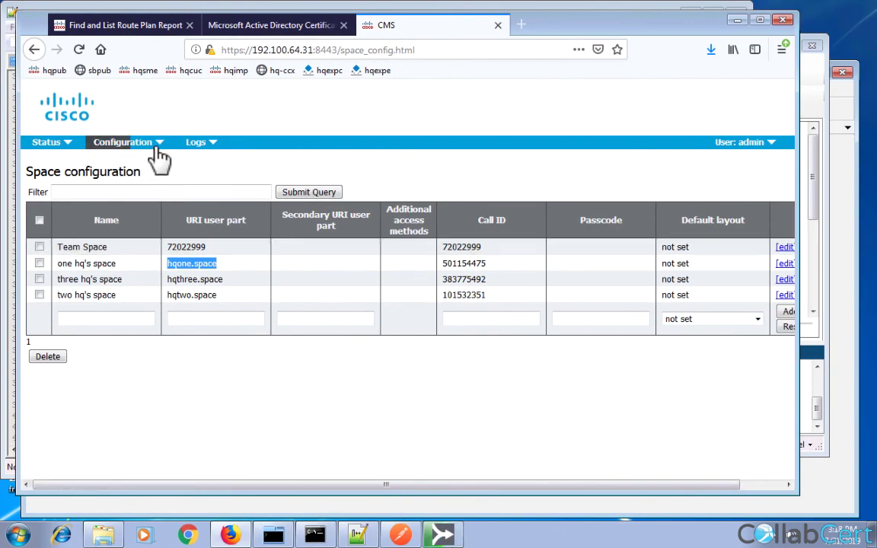
left_click(156, 143)
left_click(125, 215)
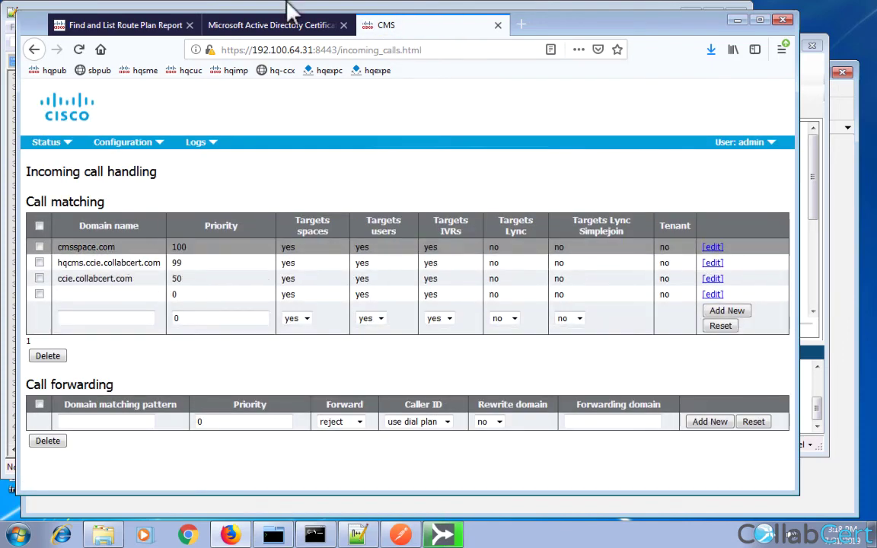
Return to the SC-PC session and the whiteboard diagram.
mouse_move(258, 8)
left_click(192, 8)
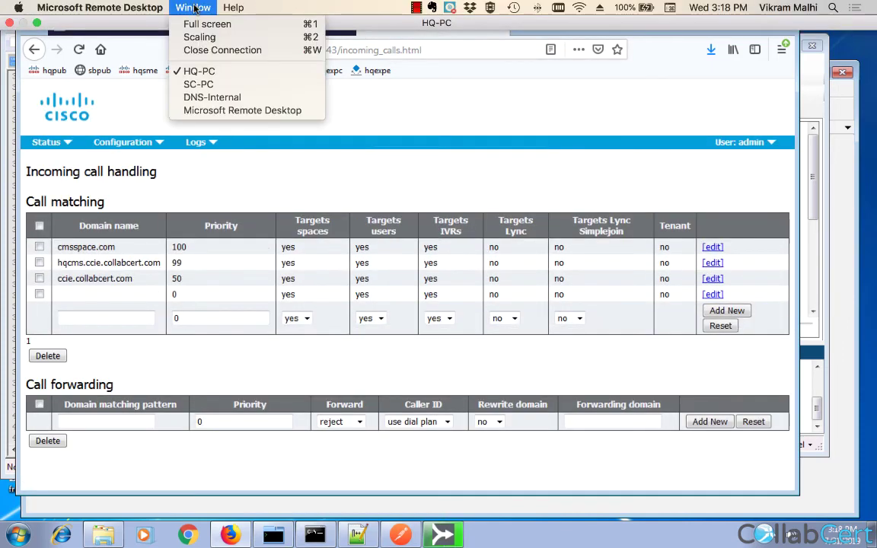
left_click(198, 84)
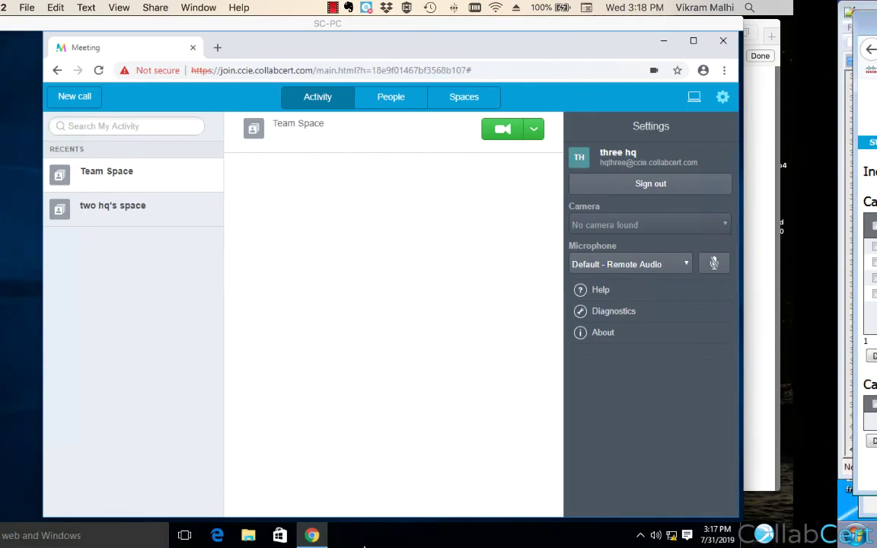
key("super+Tab")
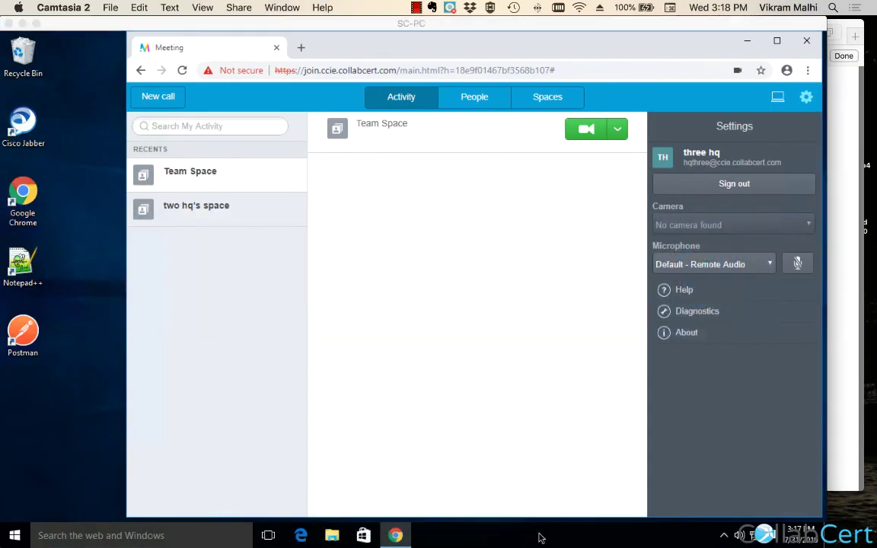
left_click(541, 533)
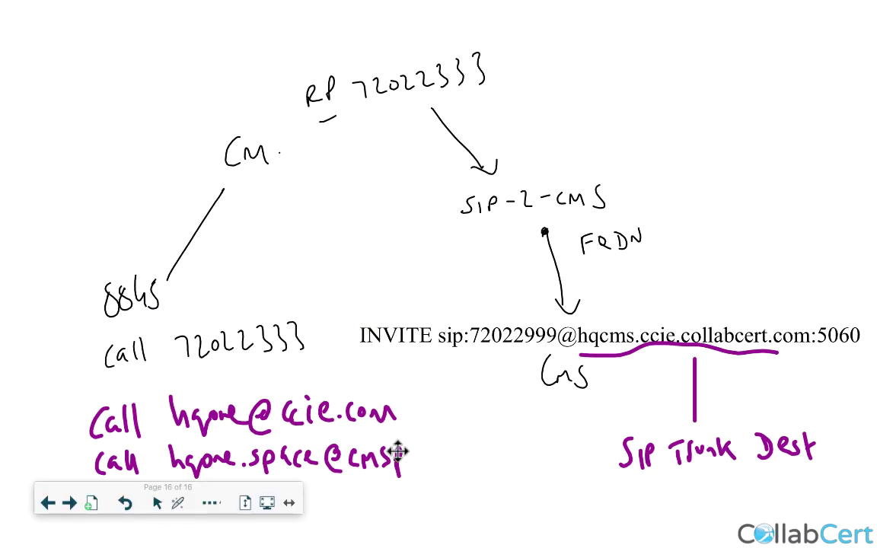
key("super+z")
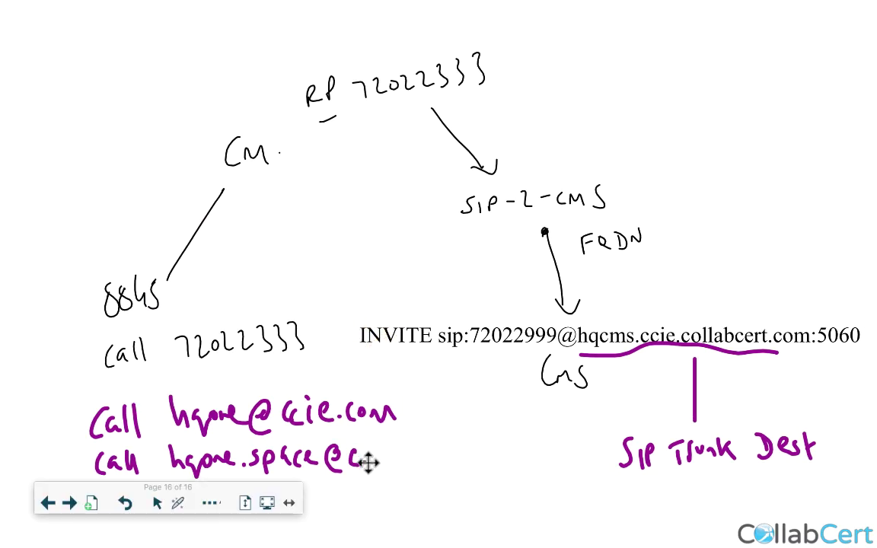
mouse_move(369, 462)
left_mouse_down()
mouse_move(402, 435)
mouse_move(415, 442)
mouse_move(404, 461)
mouse_move(450, 447)
mouse_move(520, 450)
left_mouse_up()
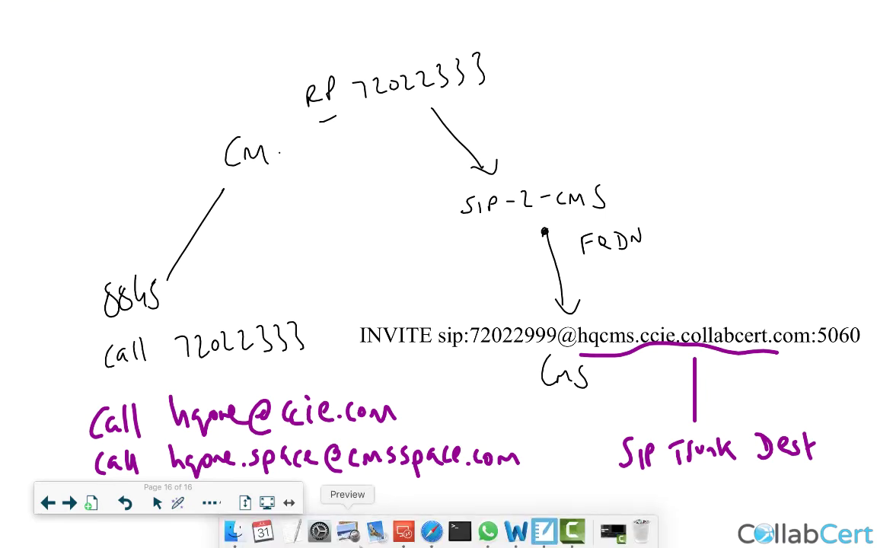
left_click(391, 529)
Switch Remote Desktop to the HQ-PC session and show the Unified CM administration tab.
left_click(281, 9)
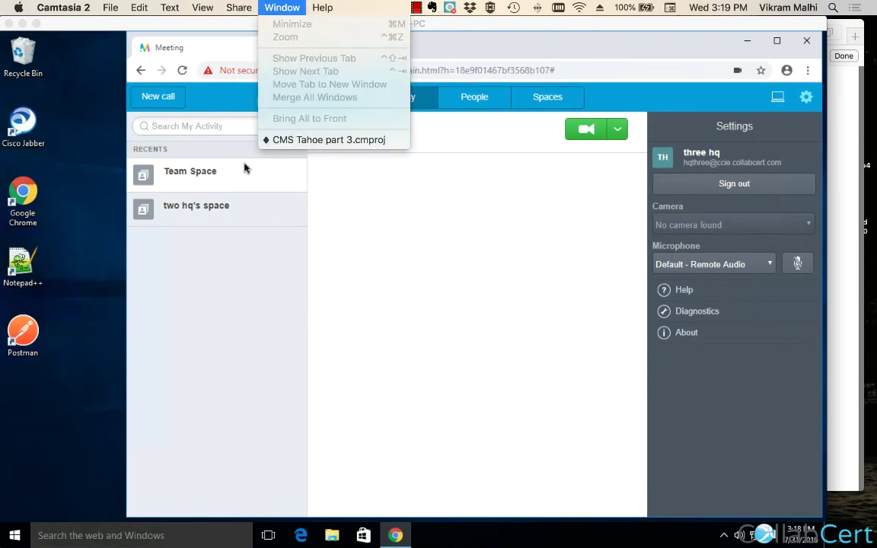
left_click(220, 150)
left_click(181, 7)
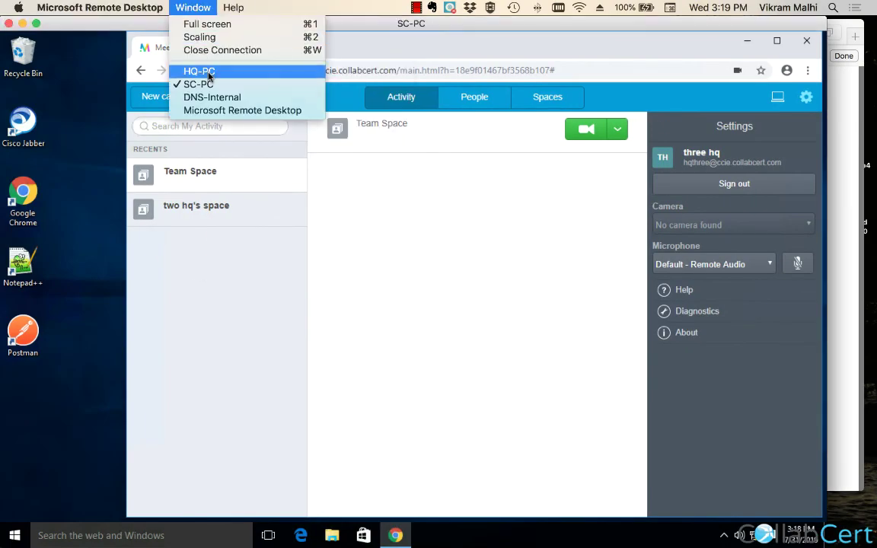
left_click(200, 71)
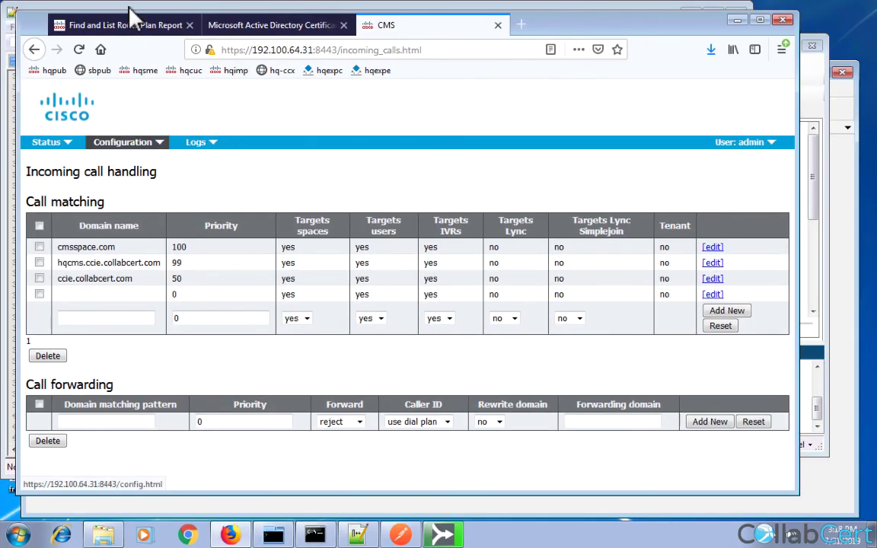
left_click(133, 26)
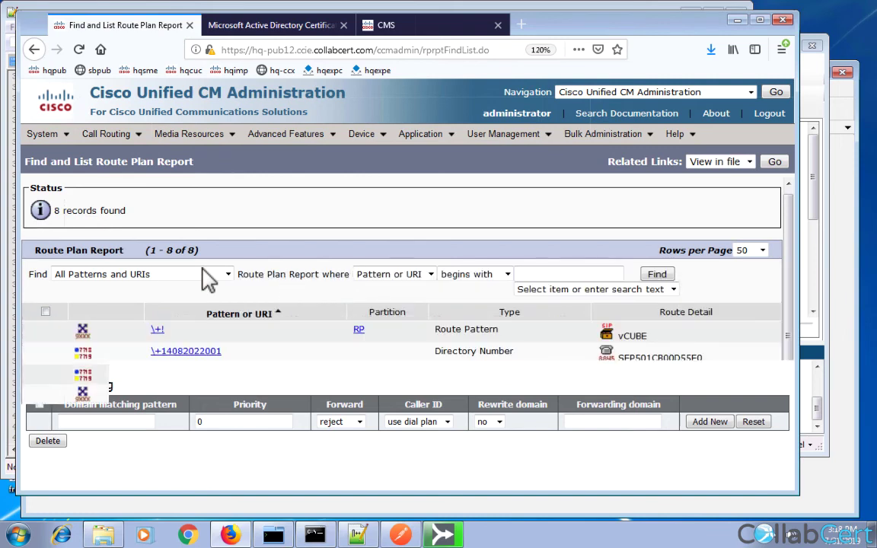
Create and save a SIP route pattern for cmsspace.com pointing to the CMS trunk.
left_click(135, 125)
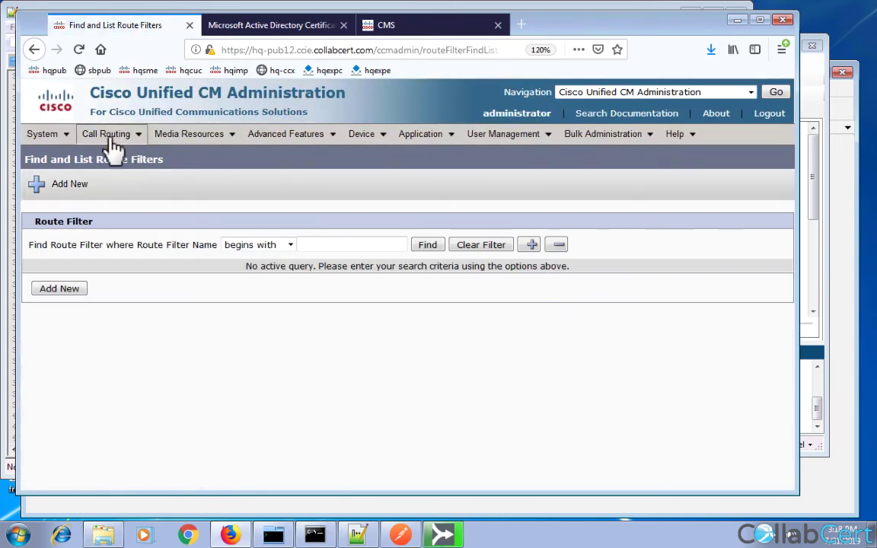
left_click(133, 168)
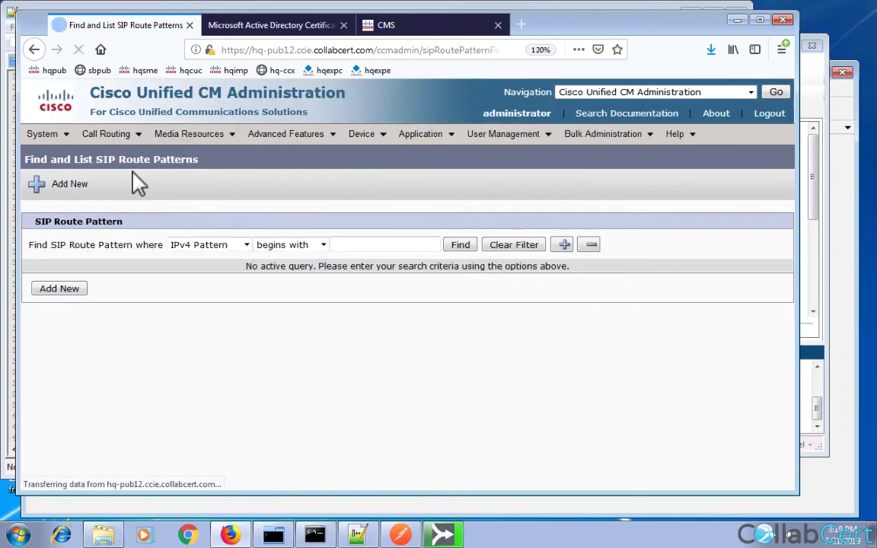
left_click(62, 291)
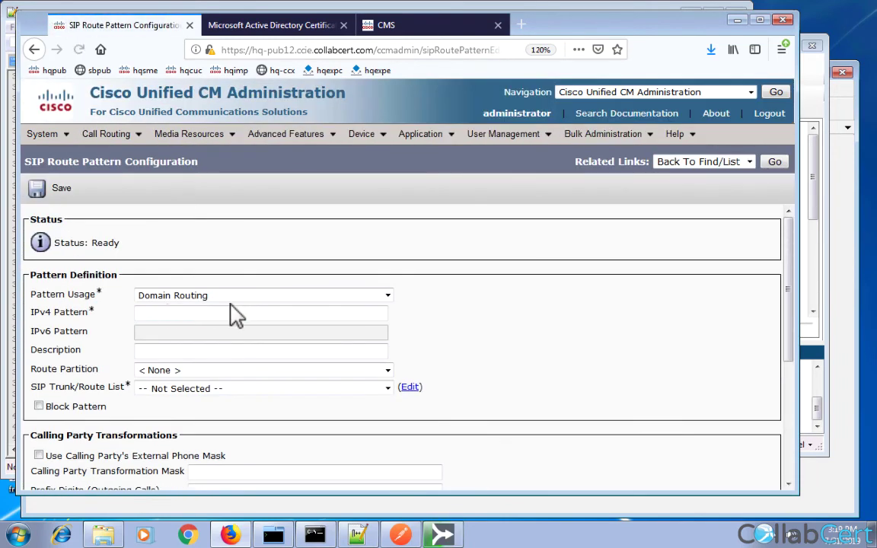
type("cmsspace.com")
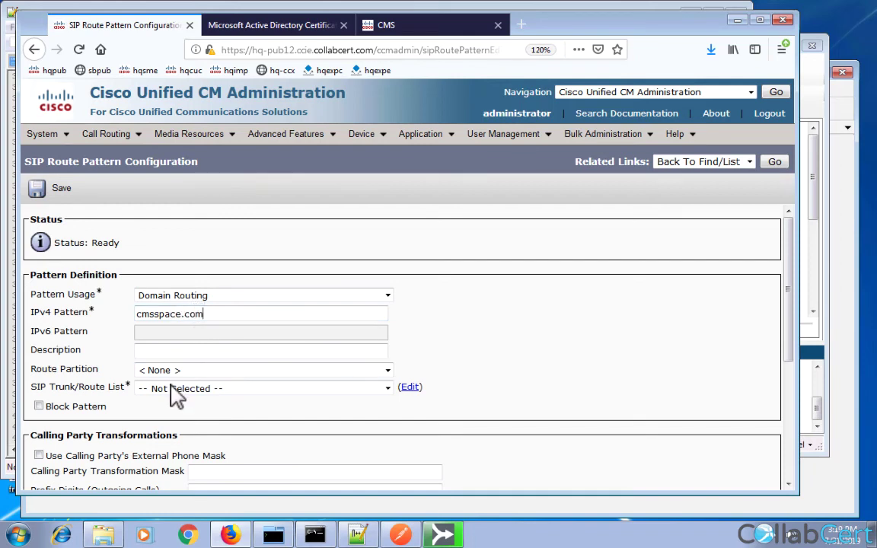
left_click(163, 389)
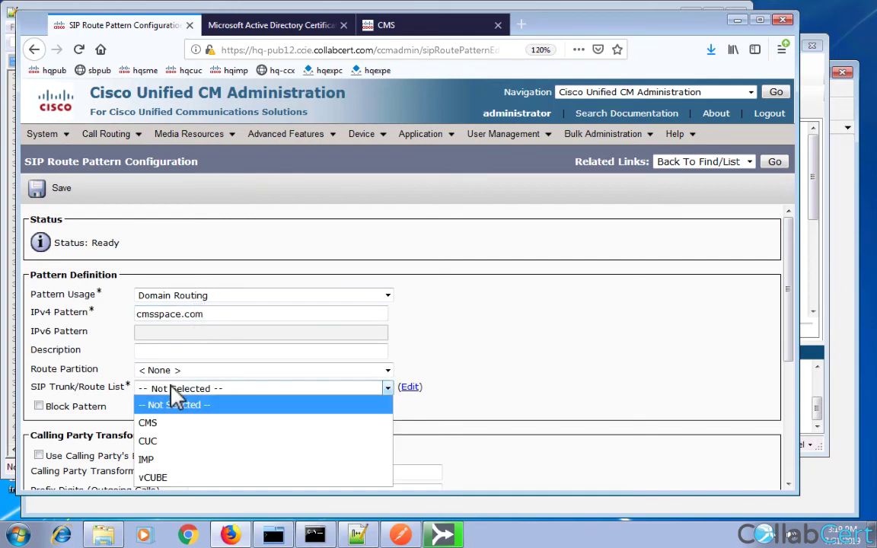
key("Escape")
left_click(47, 190)
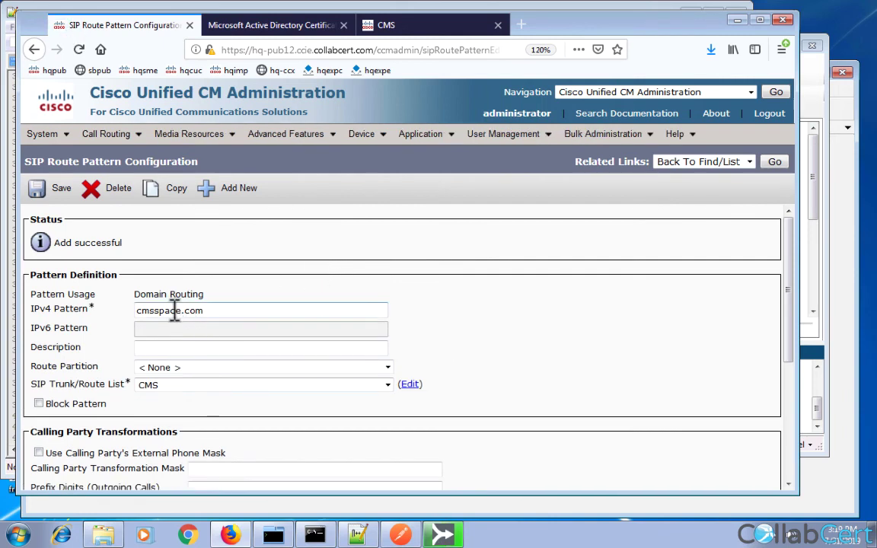
double_click(202, 311)
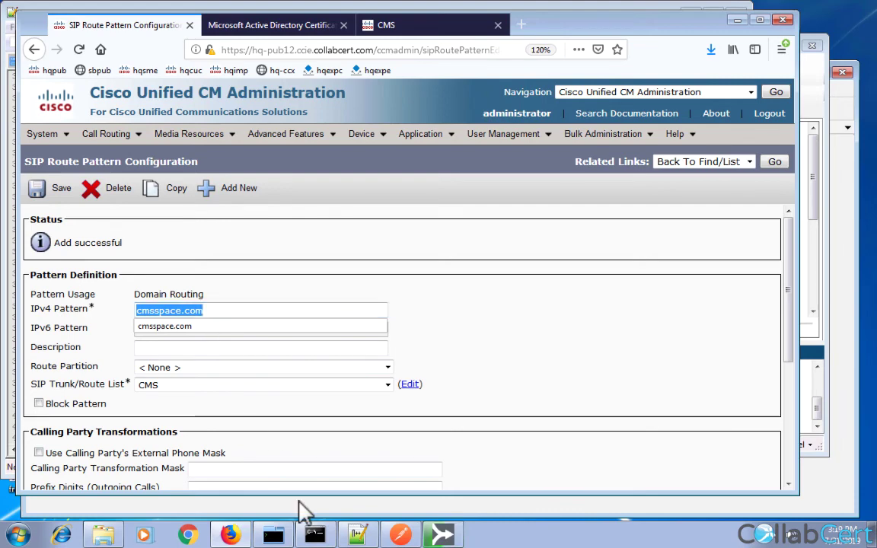
left_click(442, 535)
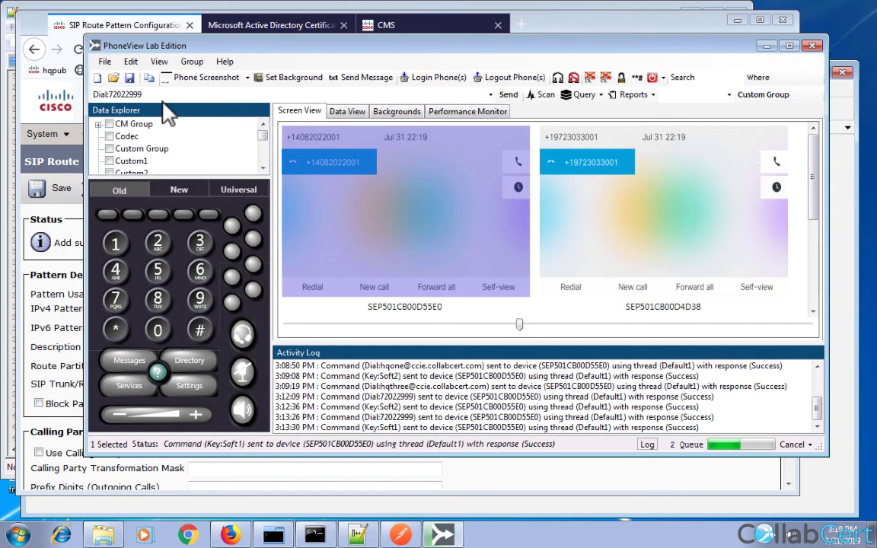
left_click(147, 87)
left_click(160, 87)
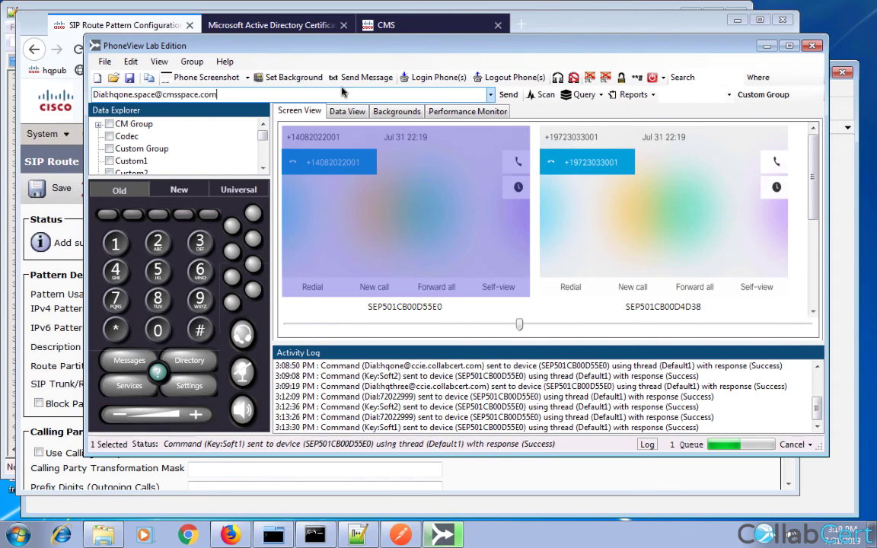
left_click(507, 95)
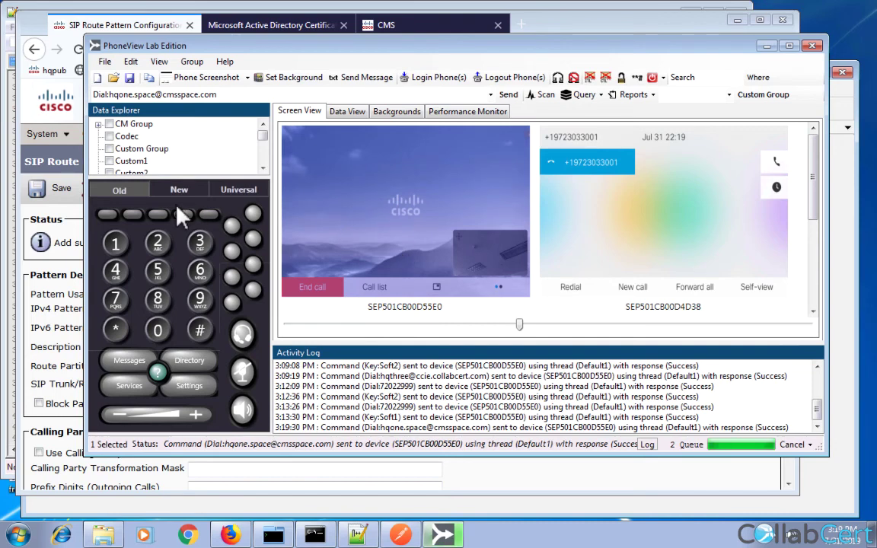
left_click(111, 215)
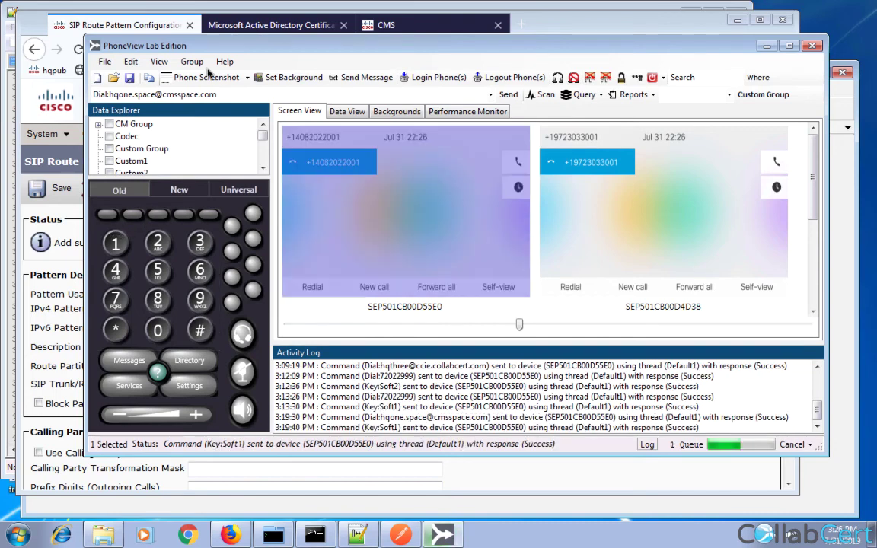
Bring up the CMS admin page and open its Configuration menu.
left_click(70, 233)
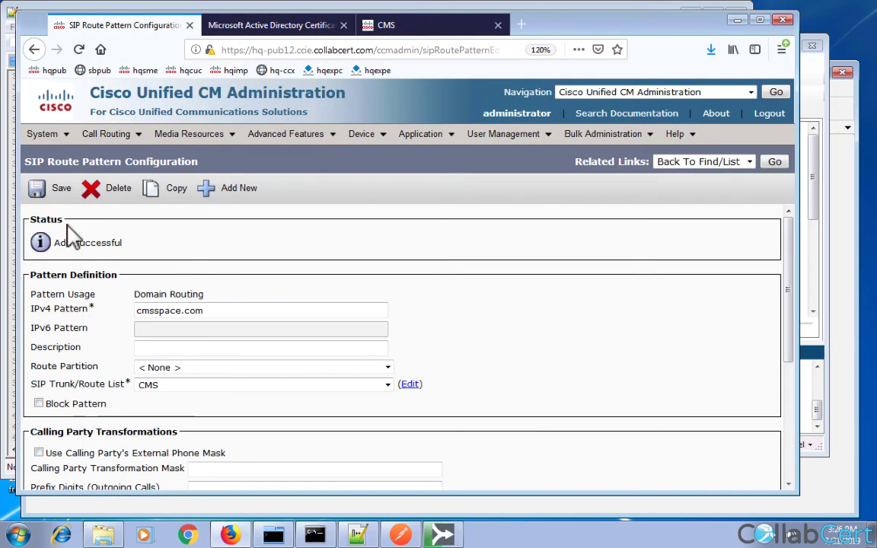
left_click(428, 32)
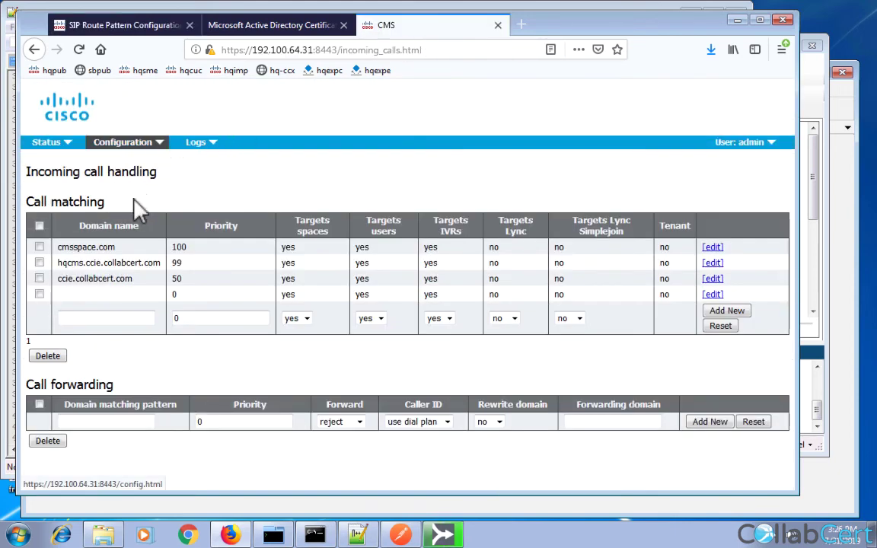
left_click(137, 143)
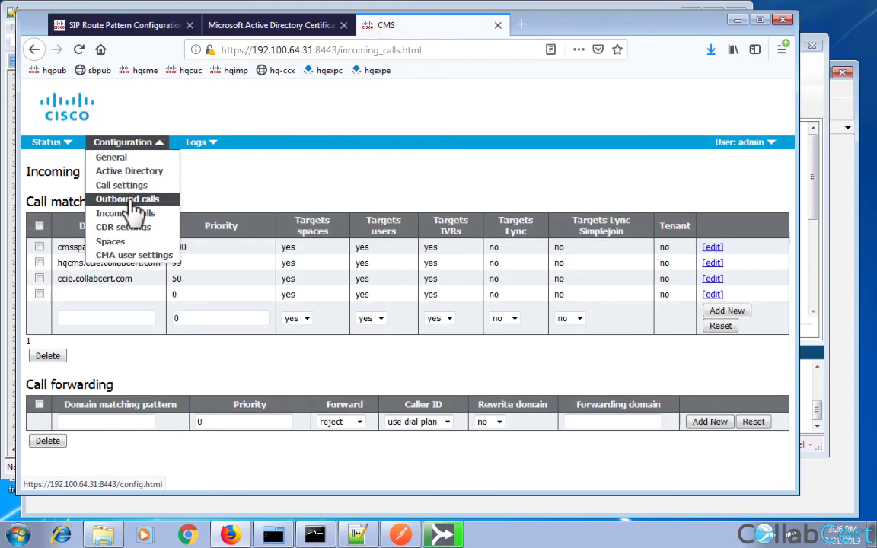
Add an outbound rule for UCMdomain.com via proxy 192100.64.12, priority 100, Unencrypted.
left_click(128, 200)
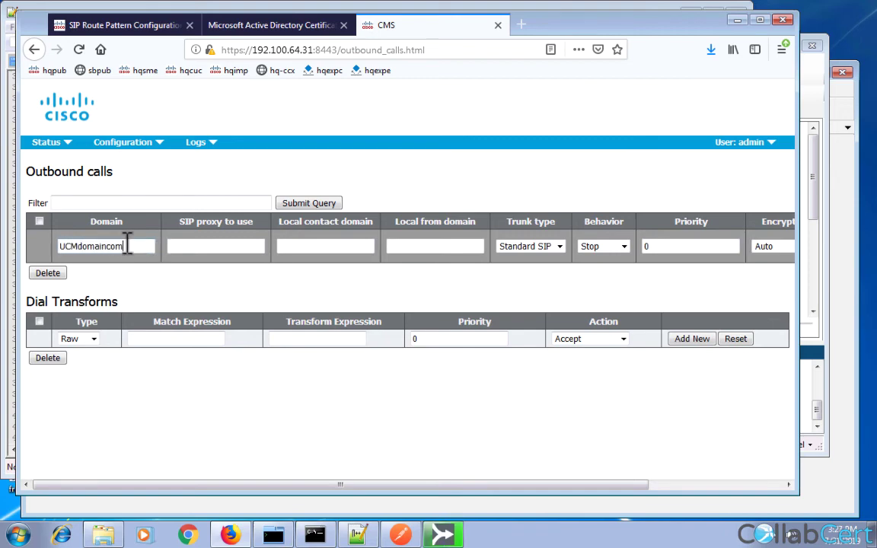
type(".com")
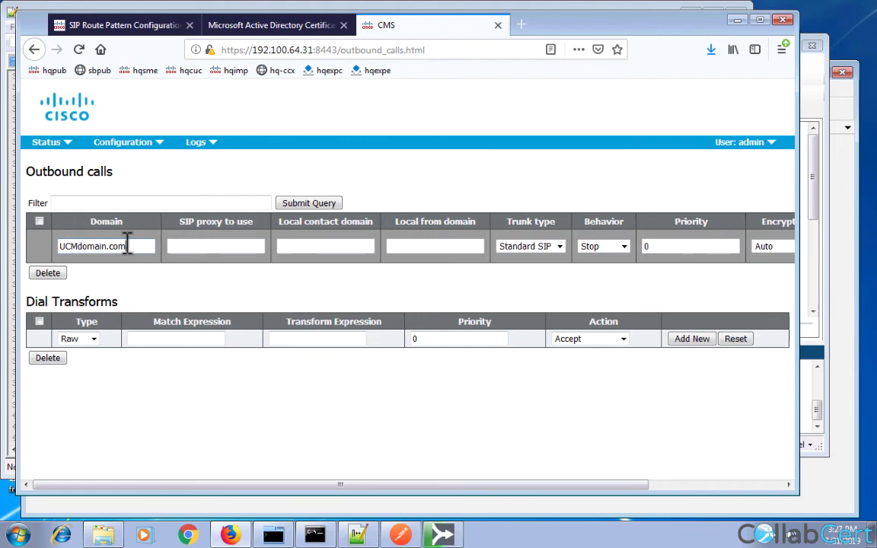
left_click(189, 246)
type("192")
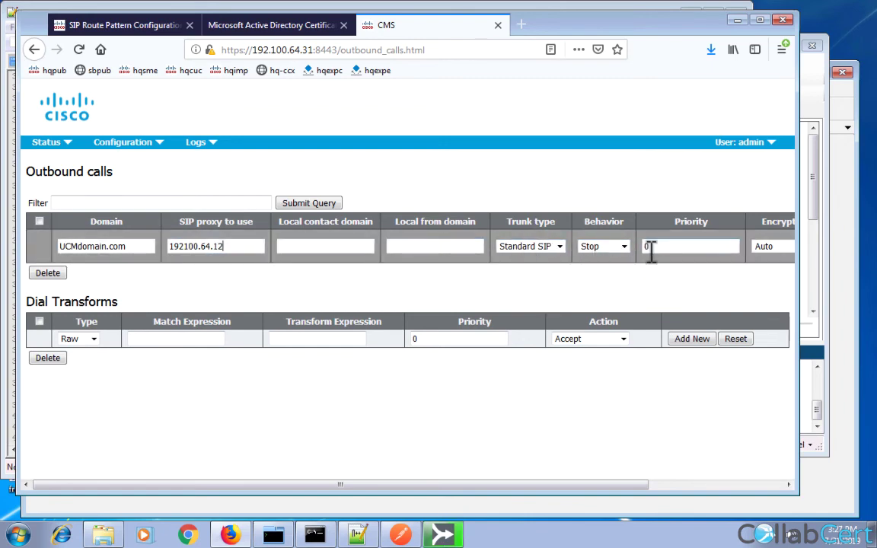
type("100")
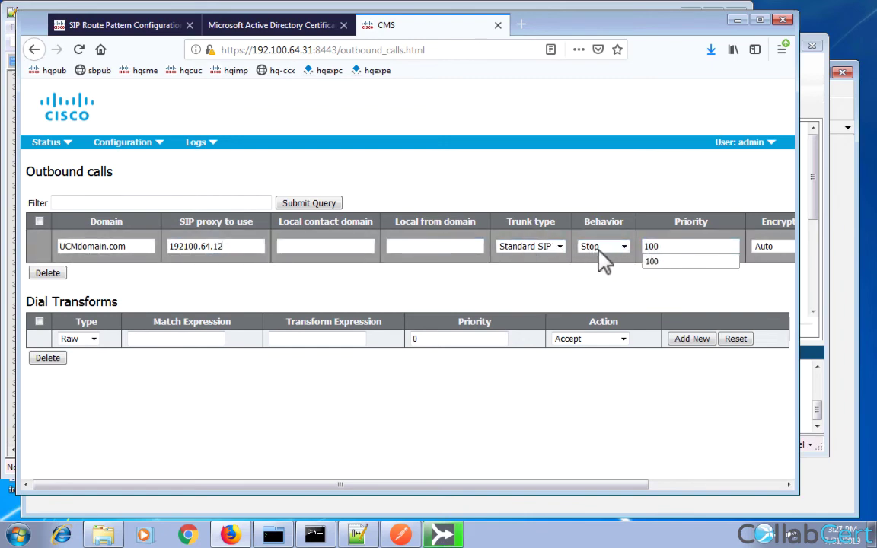
left_click(765, 249)
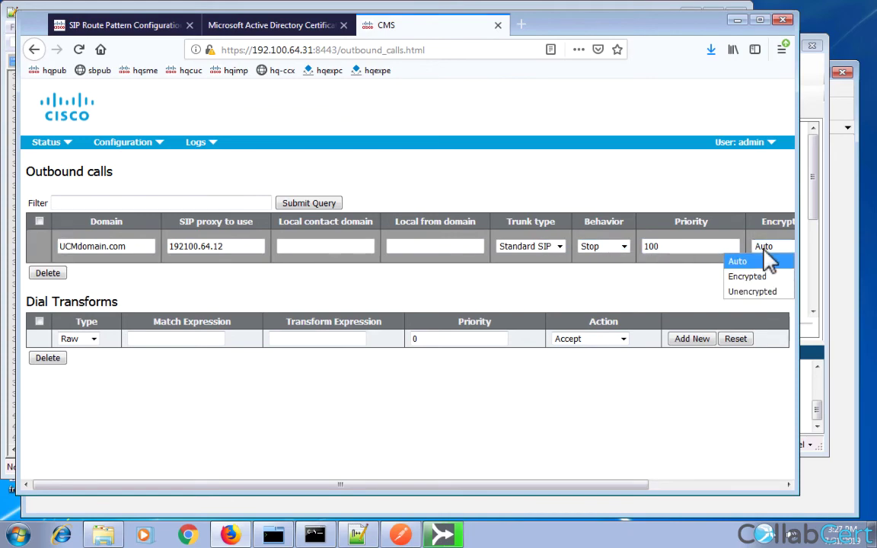
left_click(758, 294)
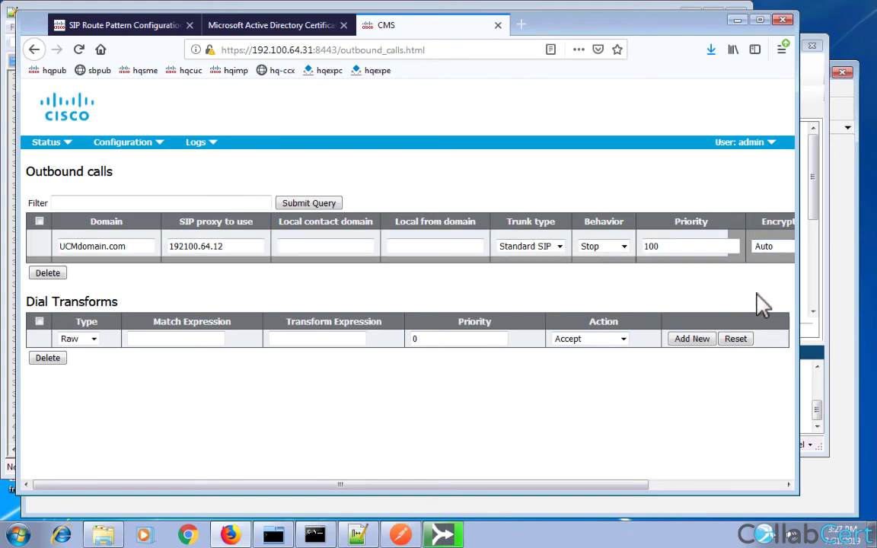
left_click(763, 484)
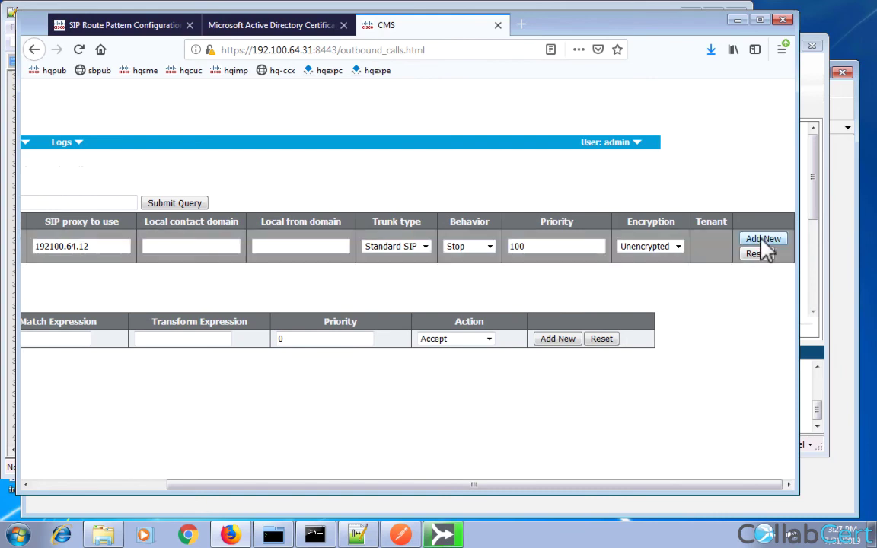
left_click(117, 485)
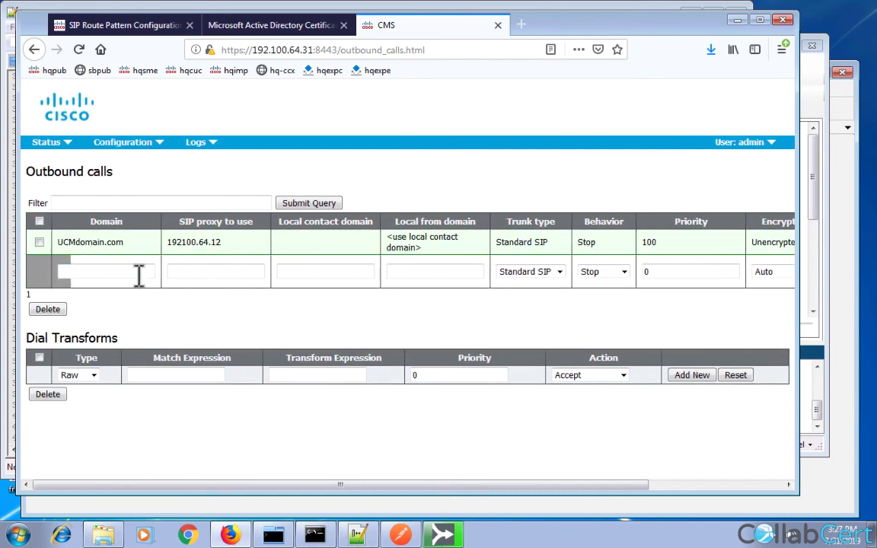
Add a second UCMdomain.com rule via proxy 192.100.64.11, Unencrypted, priority 99.
left_click(109, 272)
type("UCM")
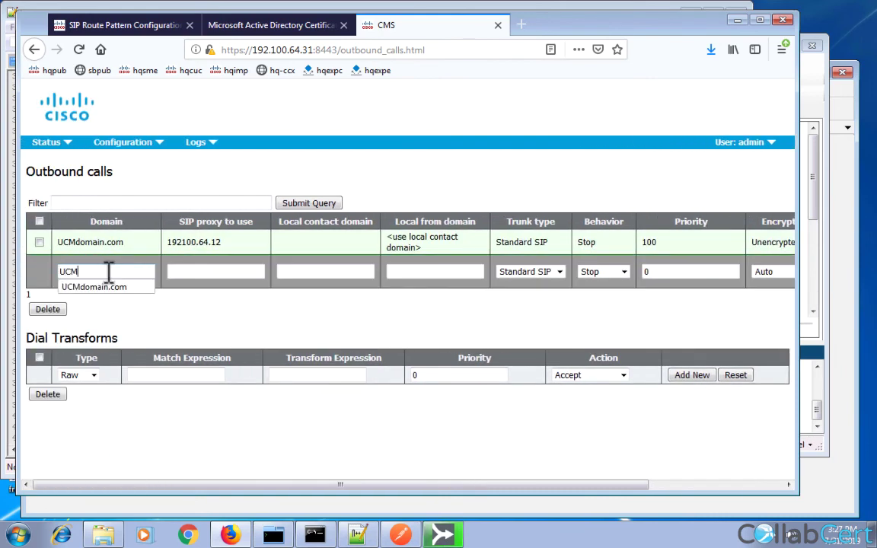
type("domain.com")
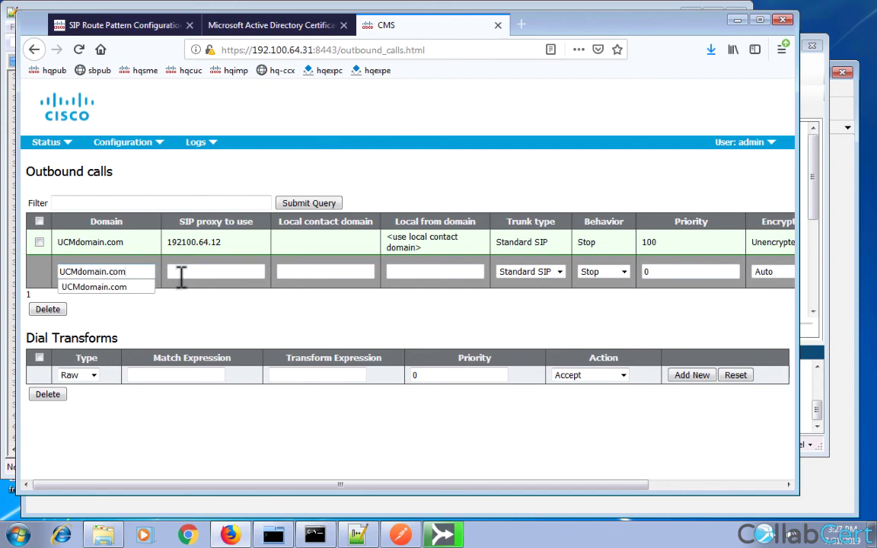
left_click(184, 274)
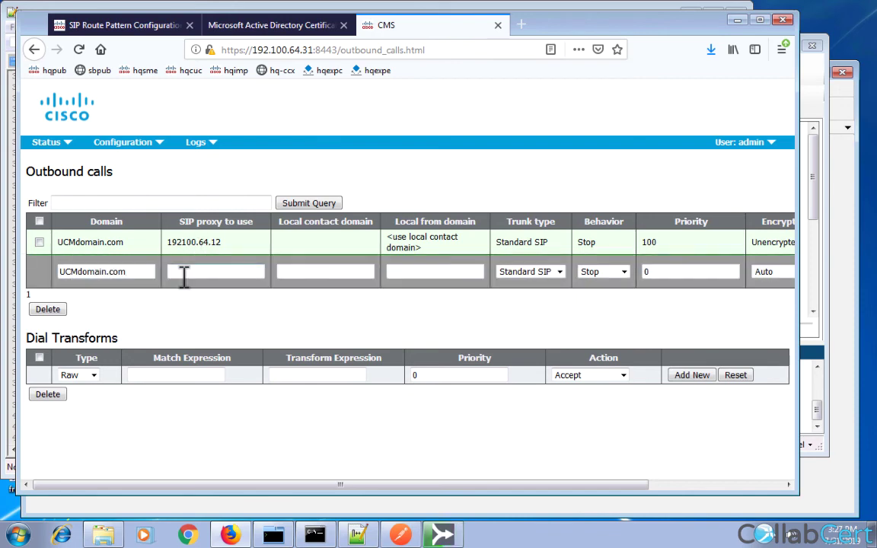
type("192.100.64.")
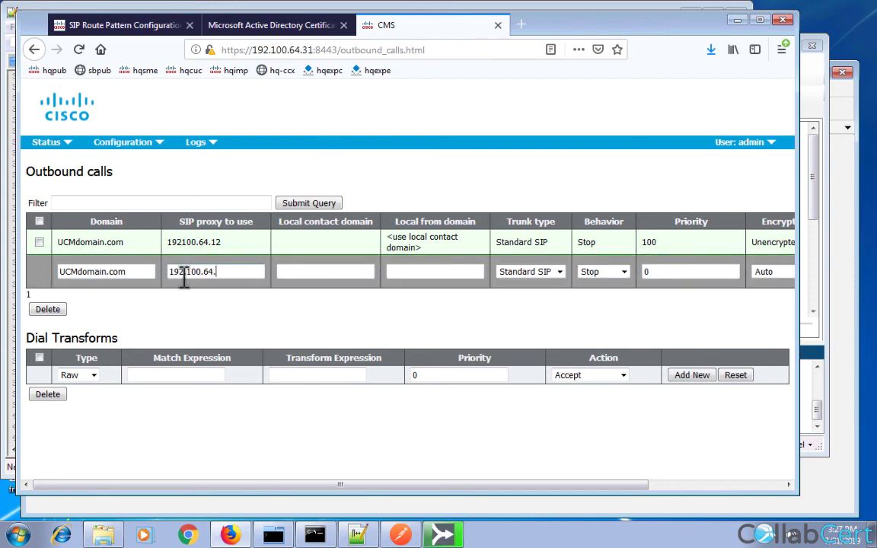
type("11")
left_click(777, 276)
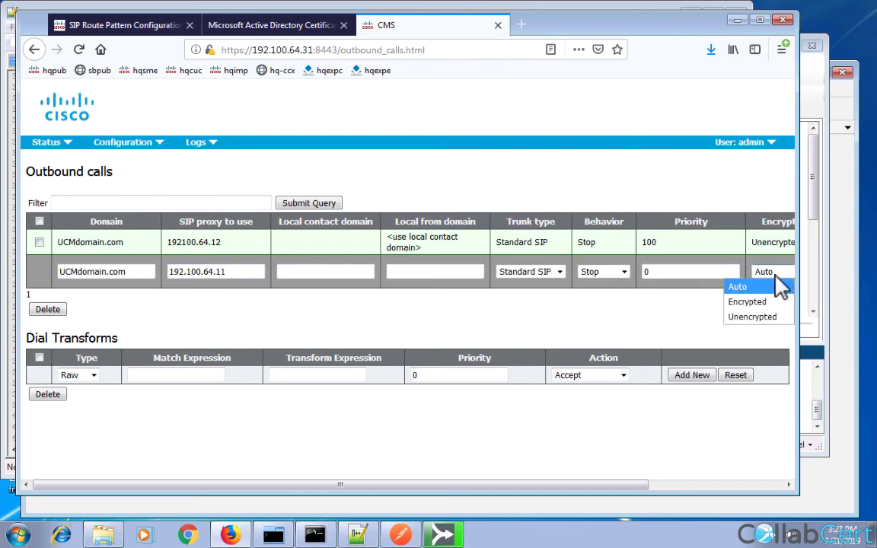
left_click(755, 318)
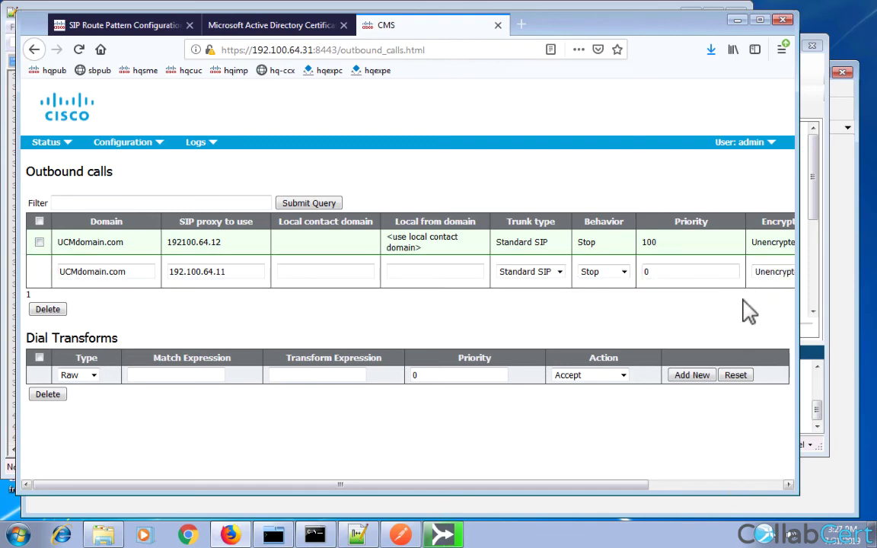
key("shift+Tab")
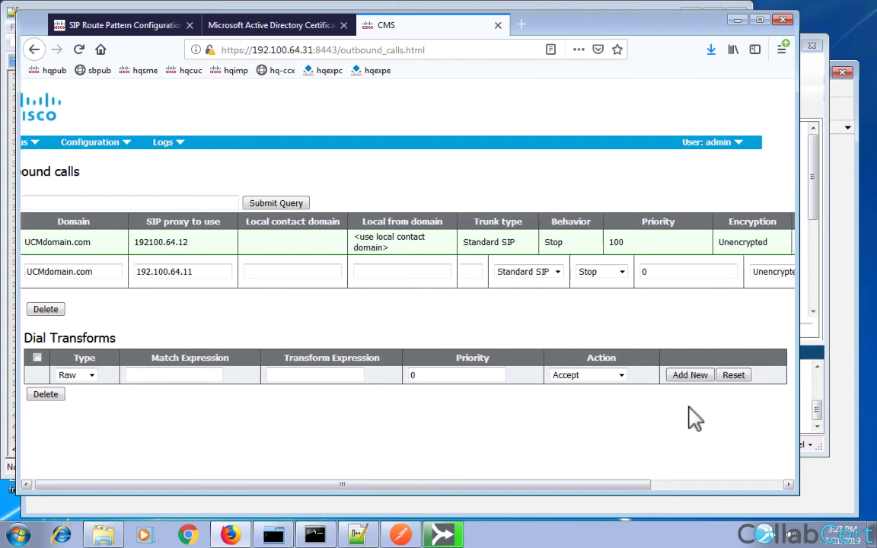
type("99")
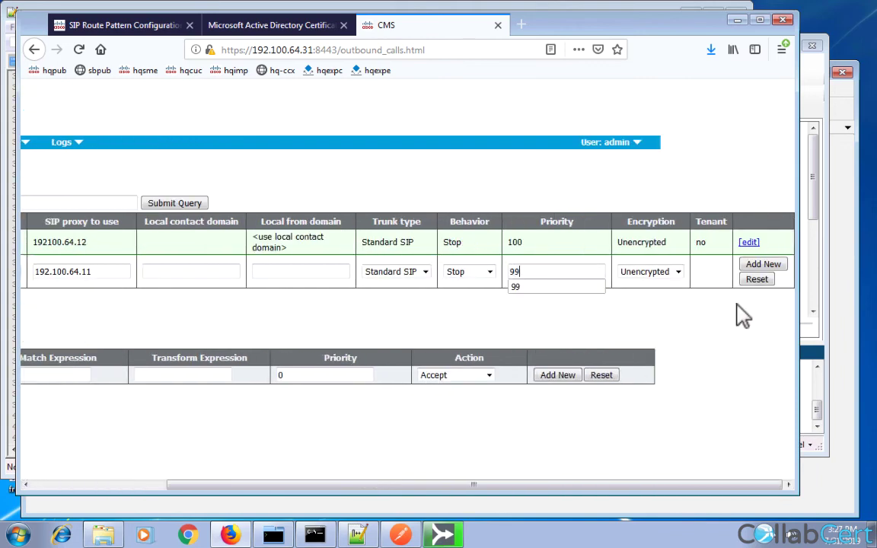
left_click(762, 266)
Correct the first rule's proxy address to 192.100.64.12 and save it.
left_click(752, 245)
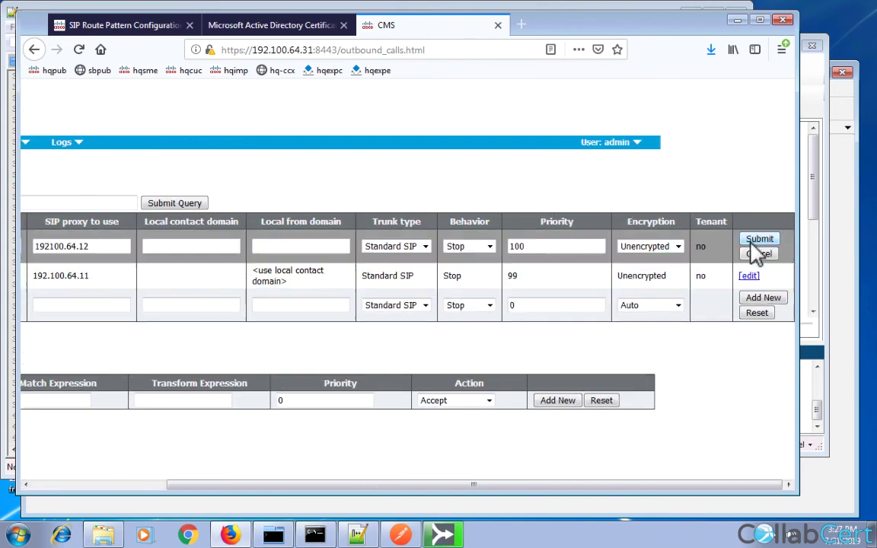
left_click(50, 248)
type(".")
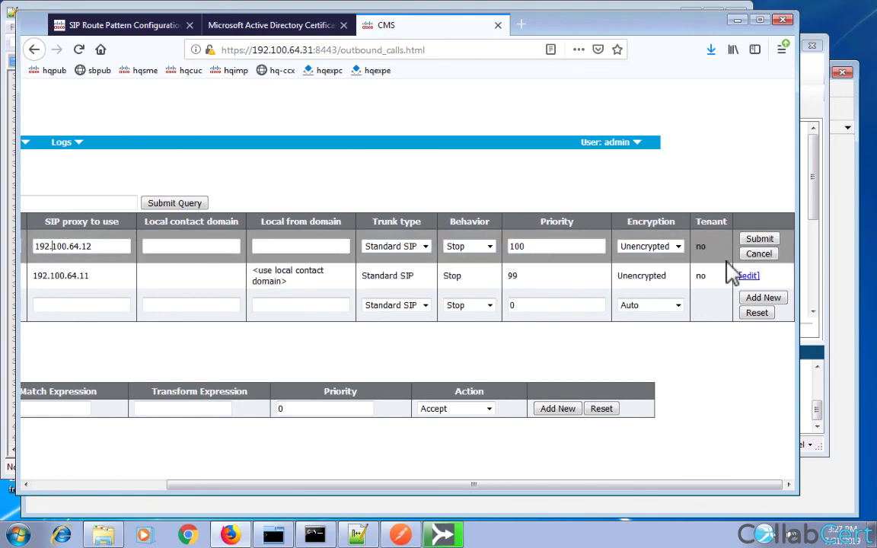
left_click(758, 240)
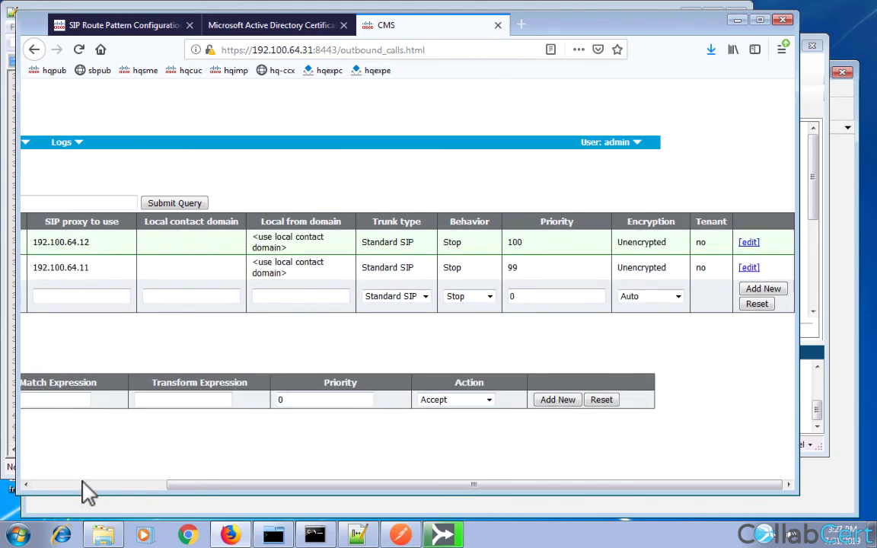
scroll(82, 487, "left", 2)
scroll(81, 487, "left", 3)
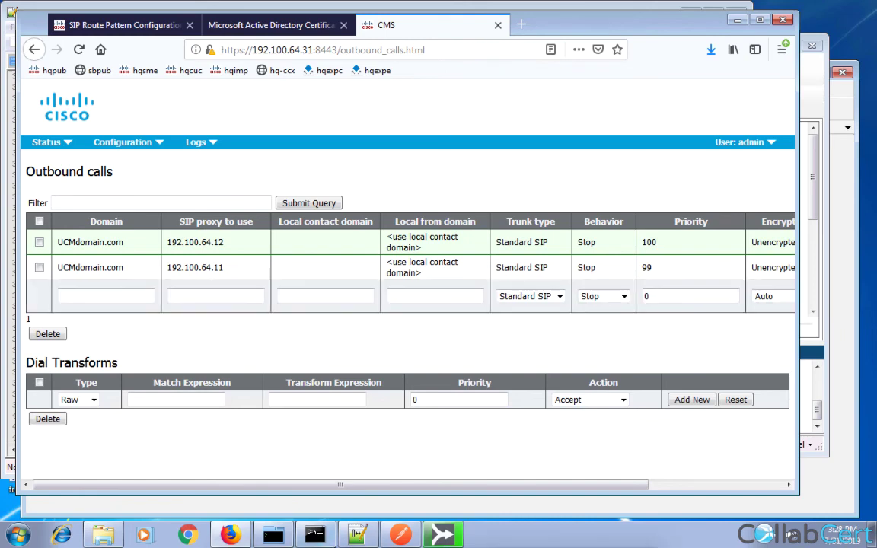
left_click(136, 31)
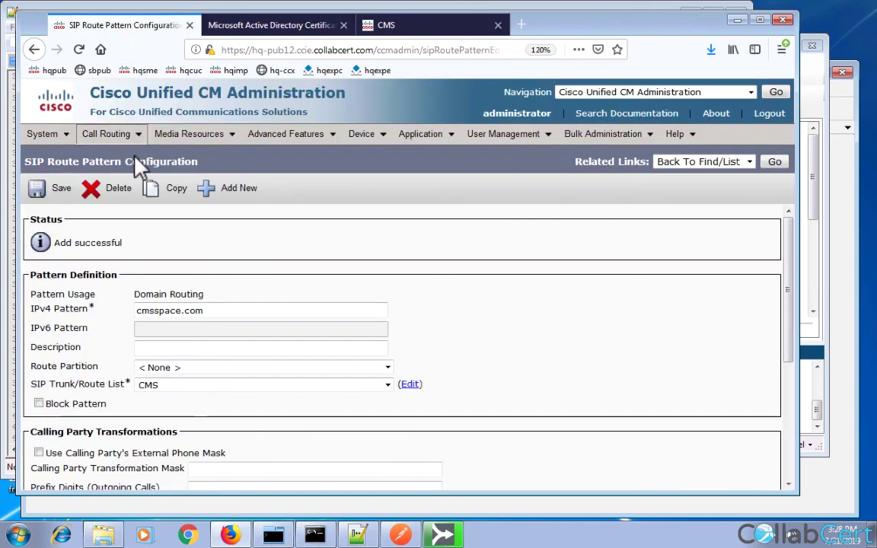
left_click(145, 379)
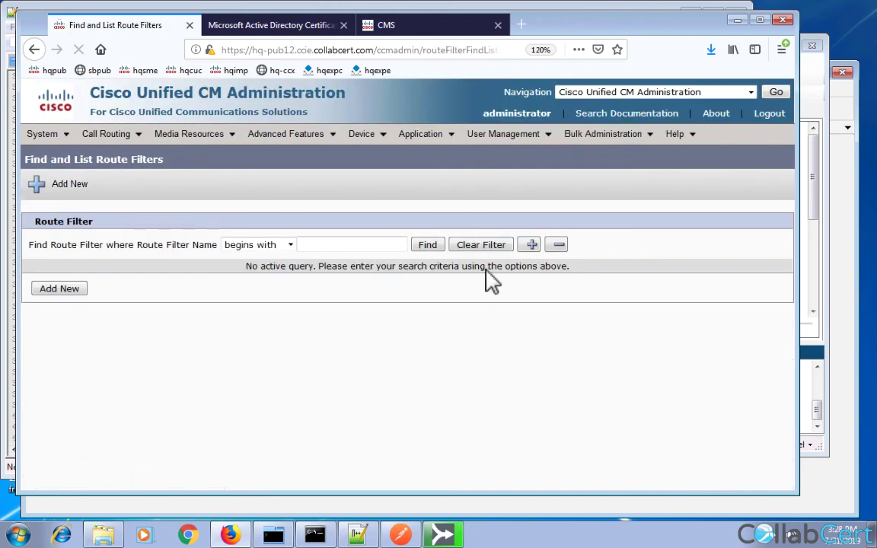
left_click(428, 245)
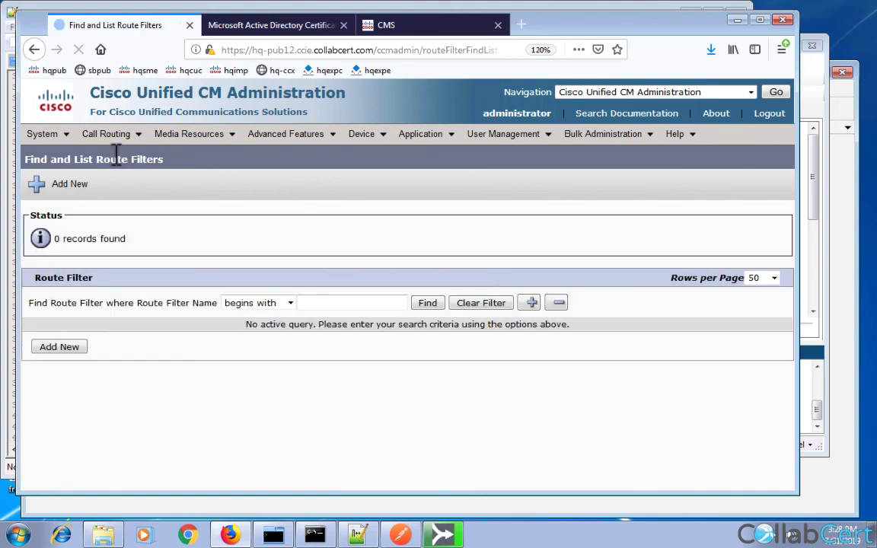
mouse_move(114, 136)
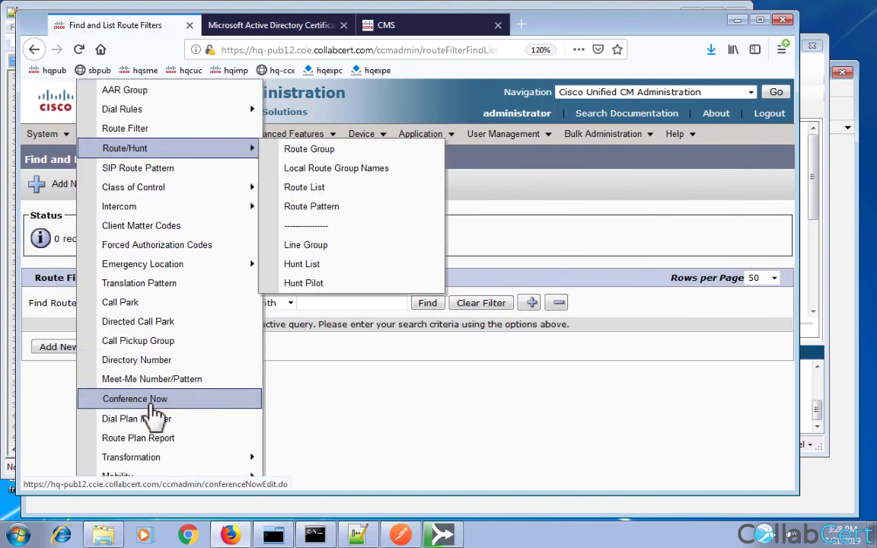
left_click(160, 447)
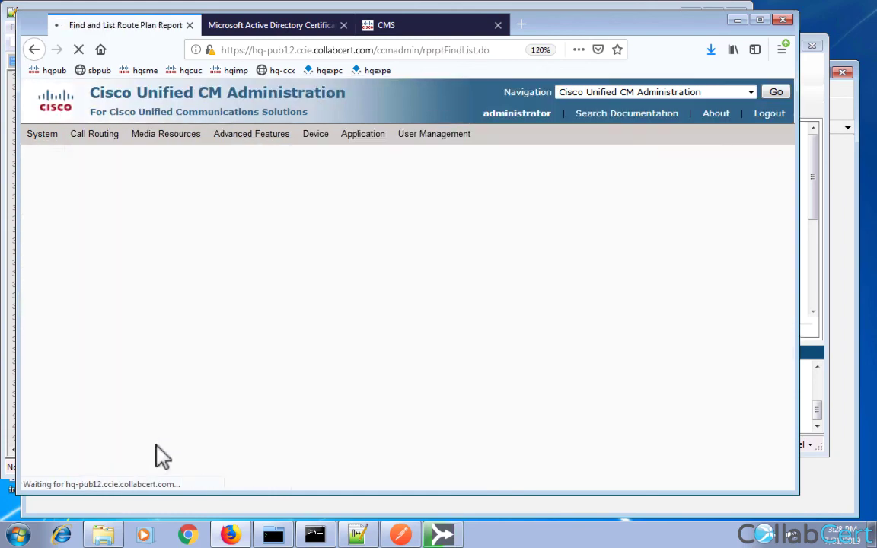
left_click_drag(221, 355, 163, 357)
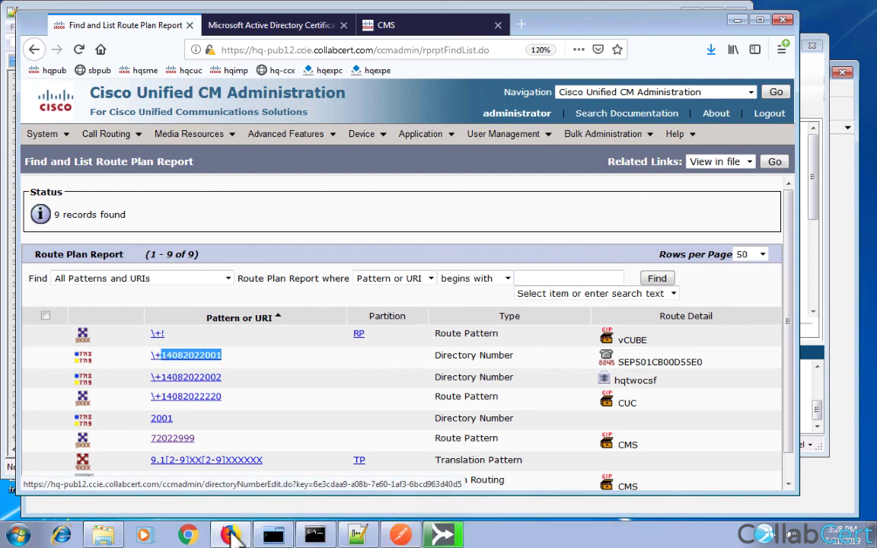
left_click(396, 25)
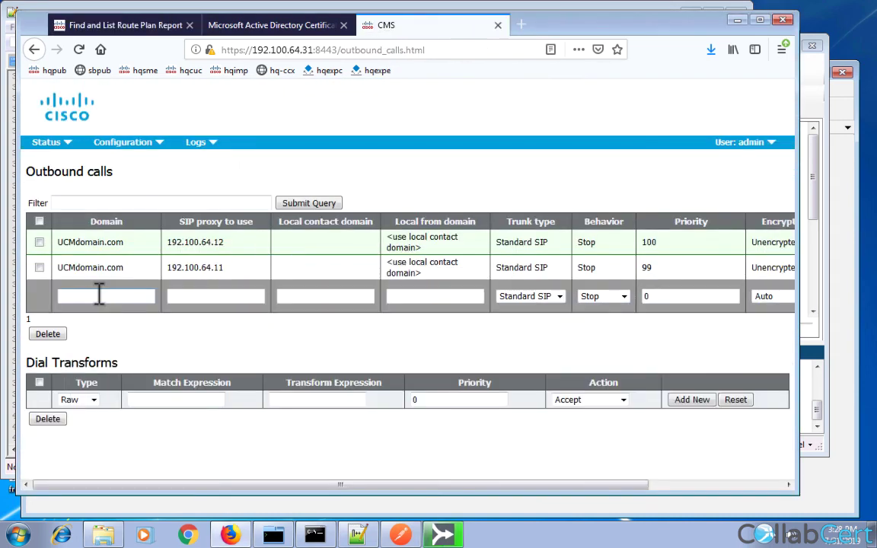
Add a blank-domain outbound rule to proxy 192.100.64.12, priority 10, Unencrypted.
left_click(194, 297)
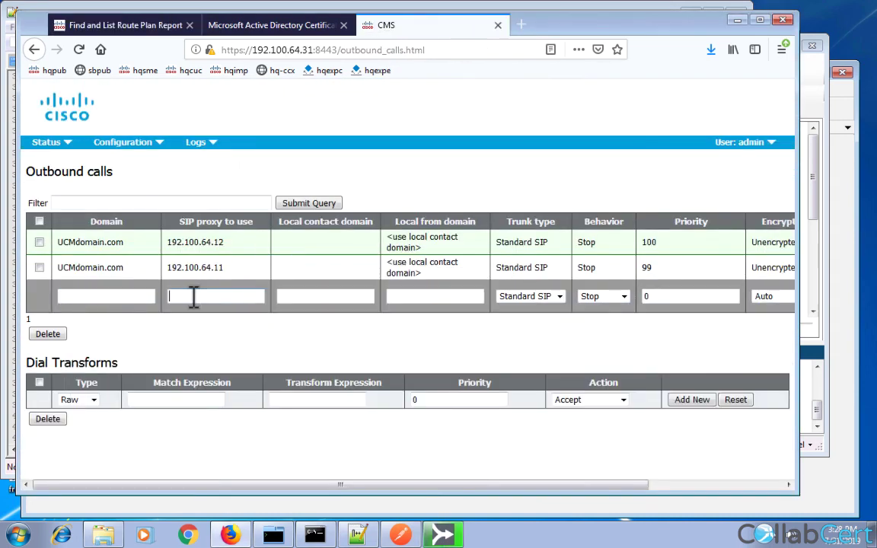
type("192.100.6")
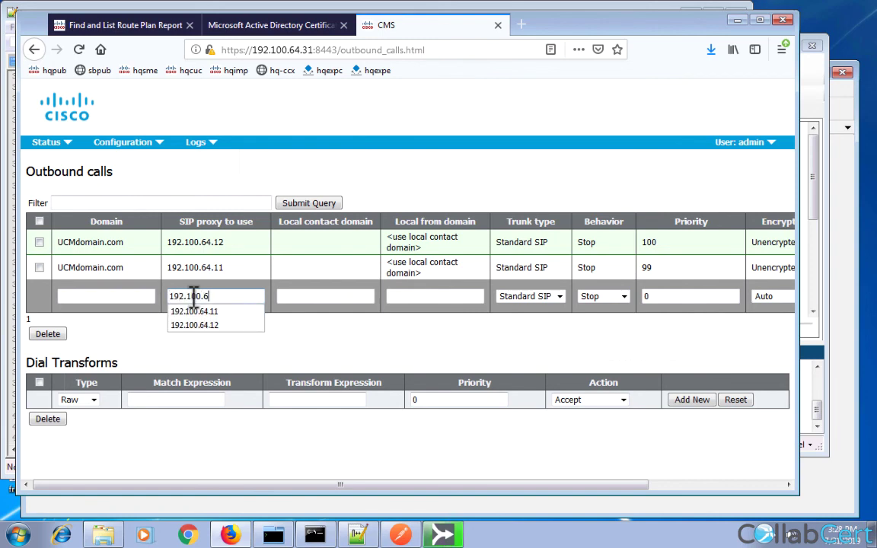
type("4.12")
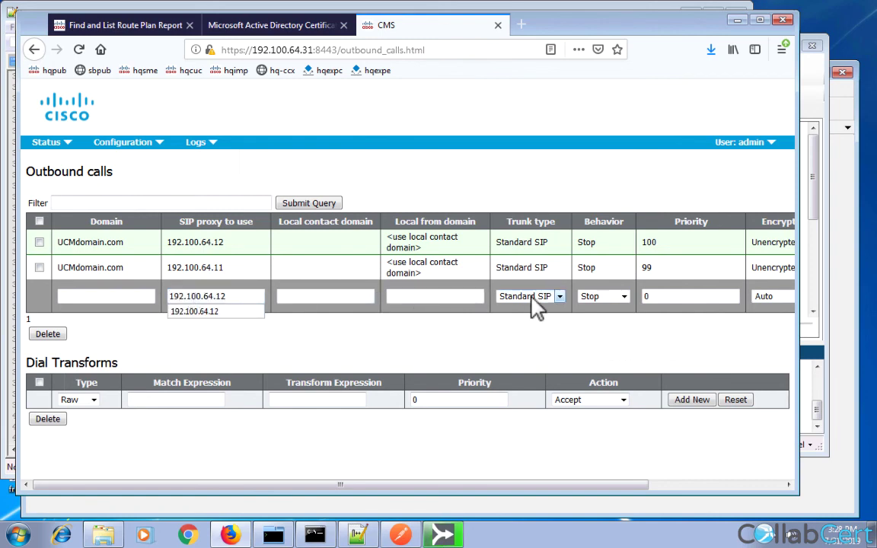
left_click(682, 296)
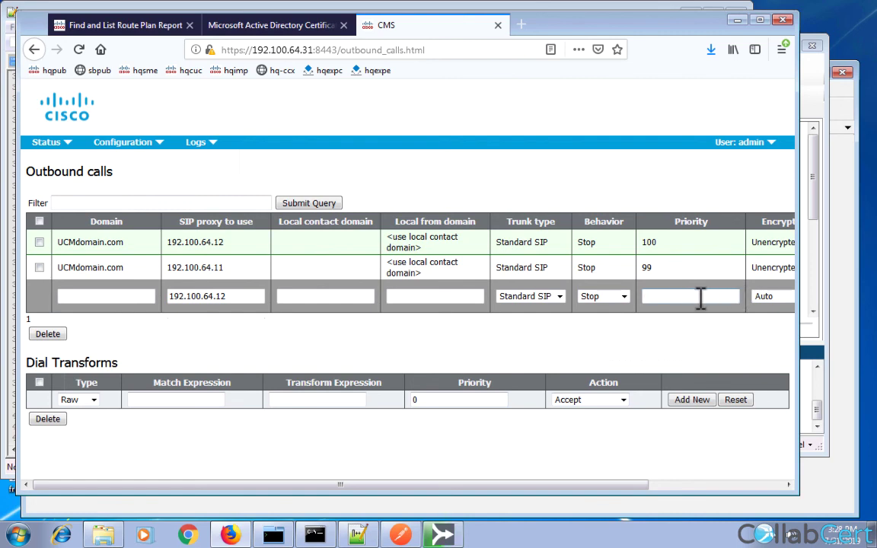
type("10")
left_click(771, 296)
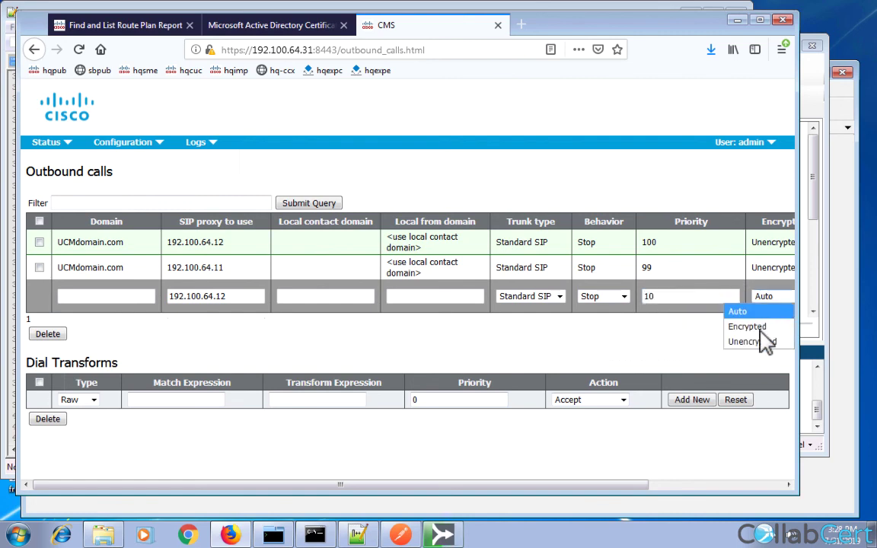
left_click(747, 362)
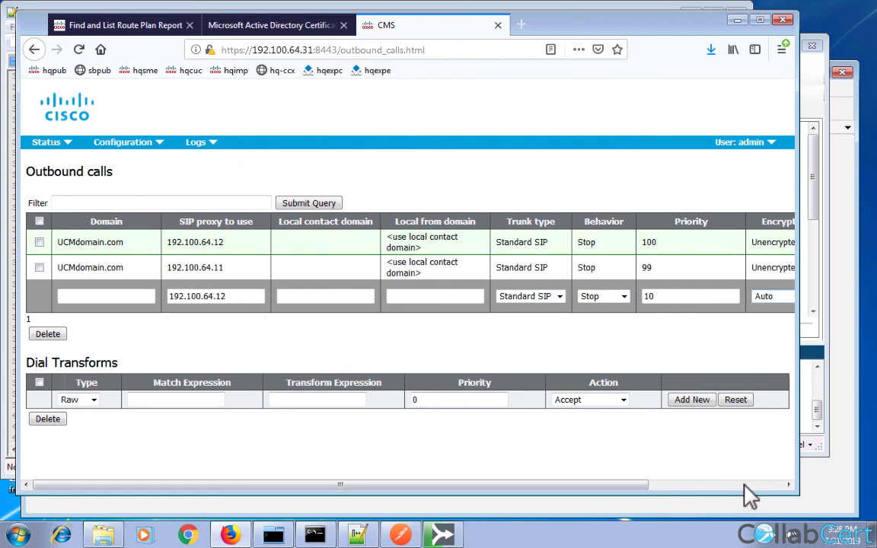
scroll(754, 335, "right", 4)
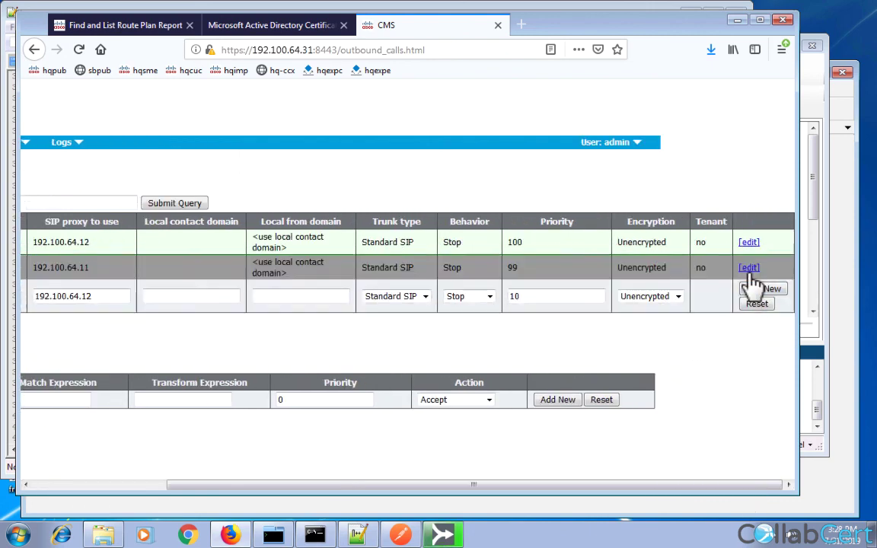
left_click(753, 295)
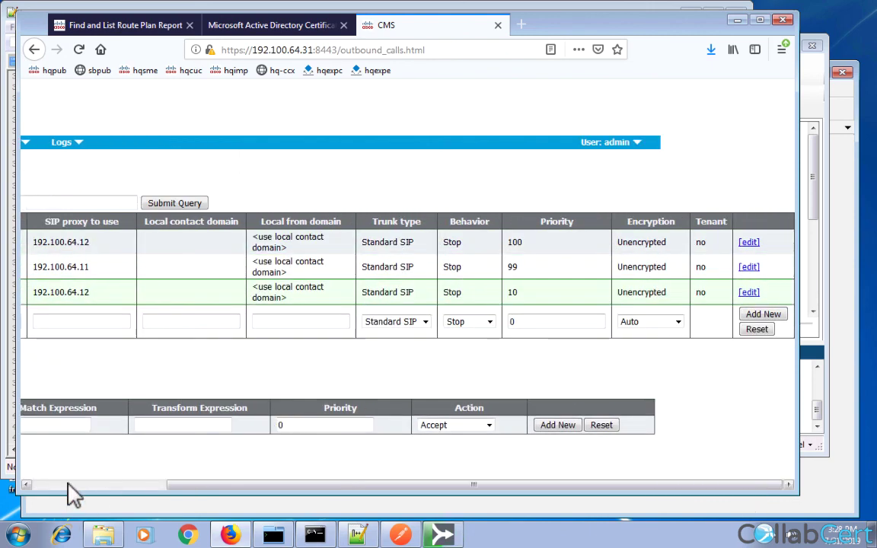
Add a blank-domain outbound rule to proxy 192.100.64.11, Unencrypted, at priority 9.
left_click(69, 485)
left_click(102, 320)
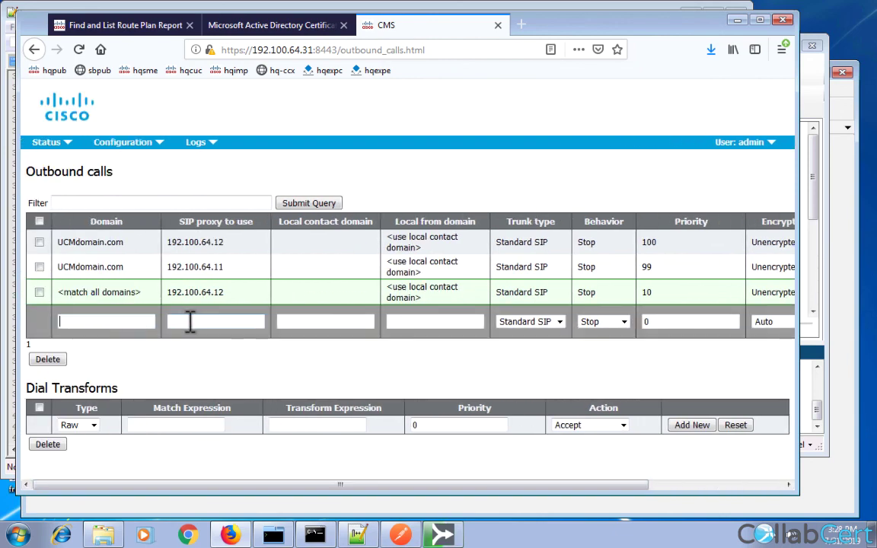
type("192.100.")
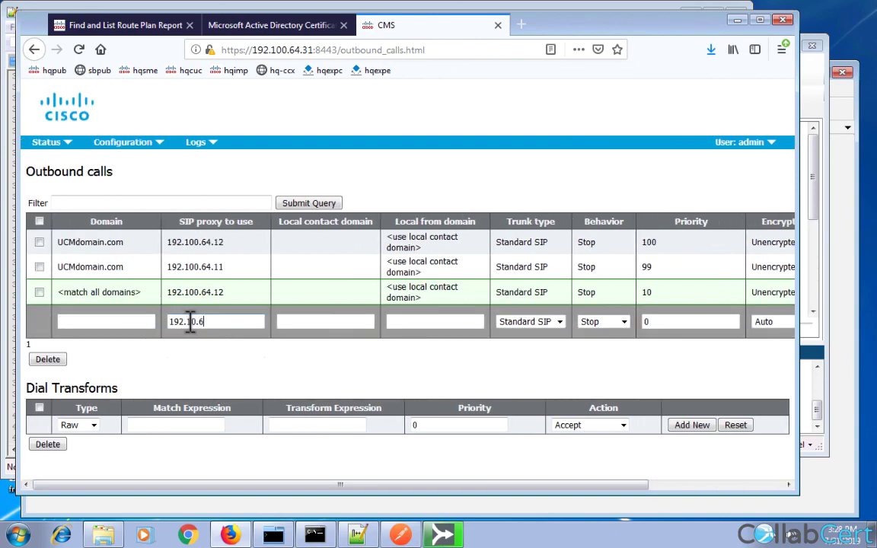
type("64.11")
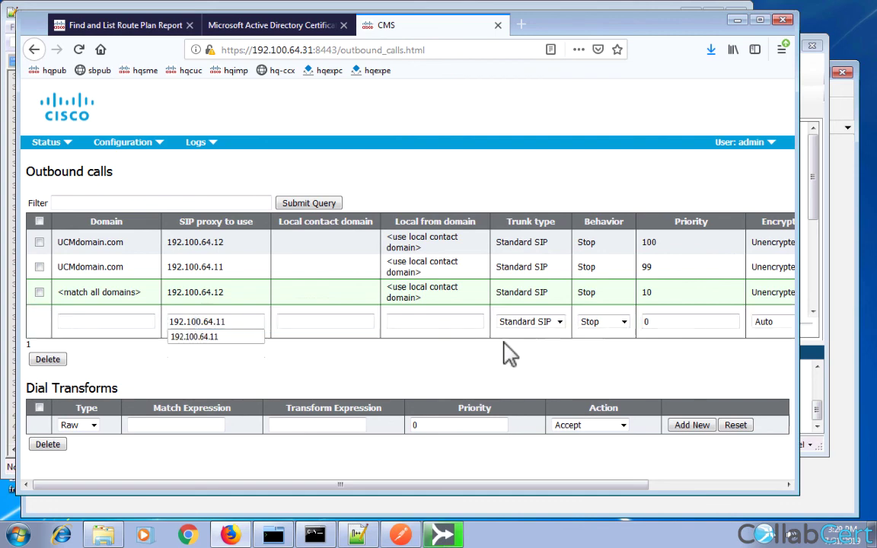
left_click(771, 326)
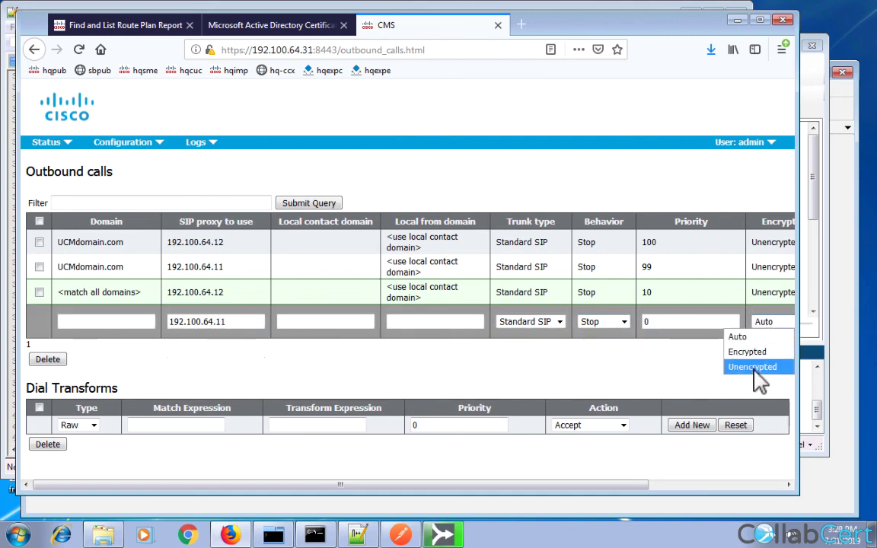
left_click(754, 367)
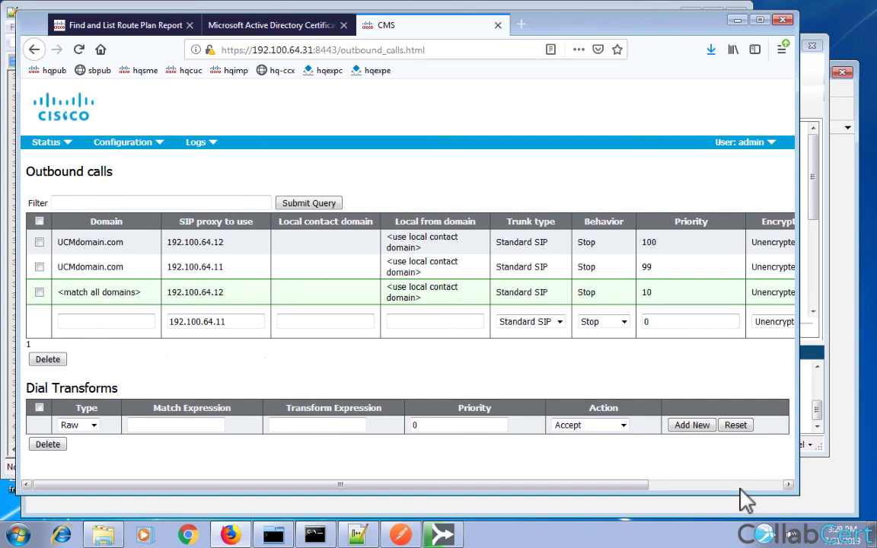
left_click(751, 486)
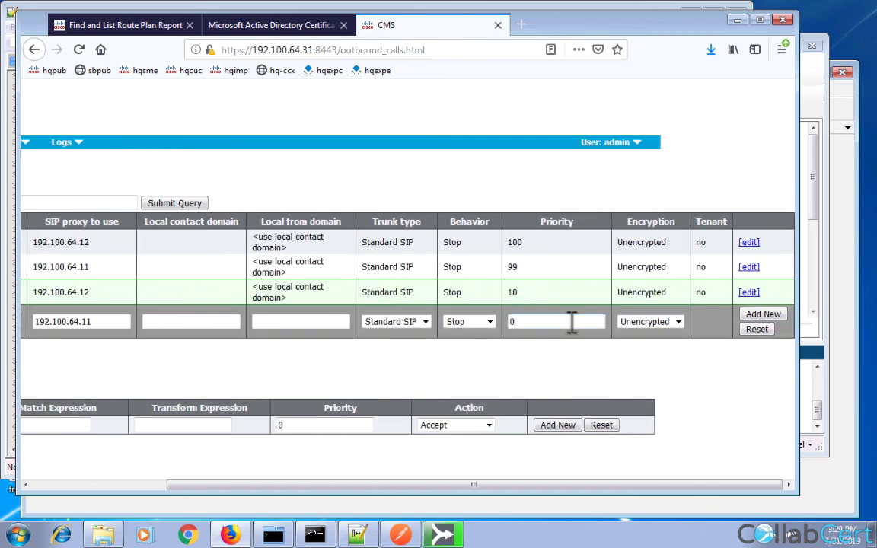
left_click(572, 321)
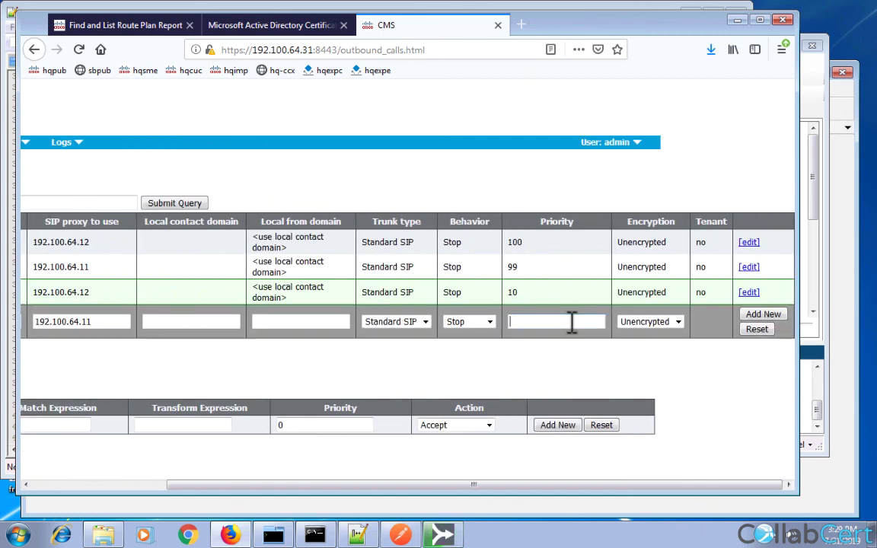
type("9")
left_click(757, 315)
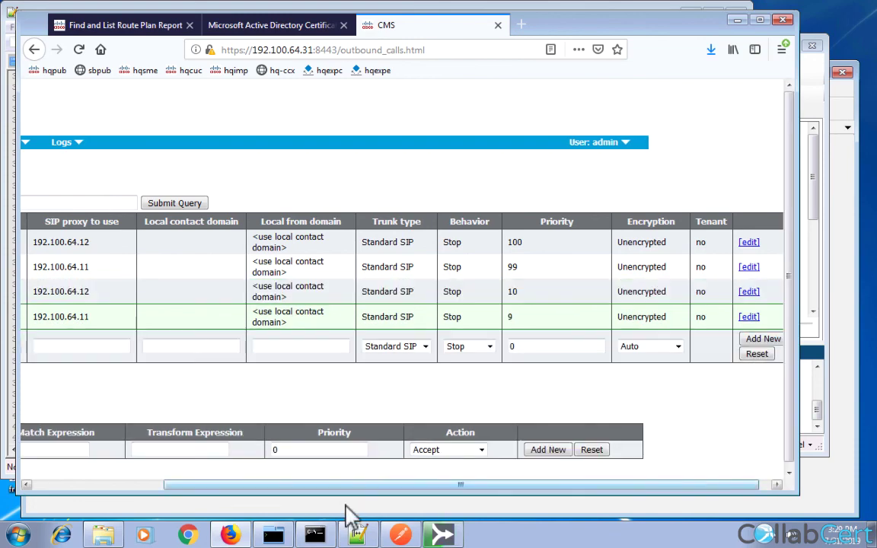
Review the match-all-domain rules and their proxy addresses in the Outbound calls list.
left_click(122, 485)
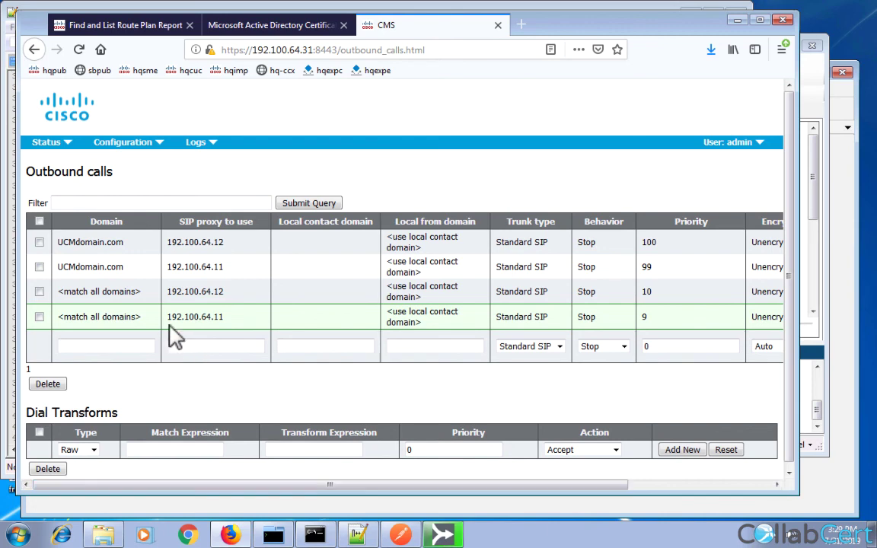
left_click(122, 293)
left_click(122, 293)
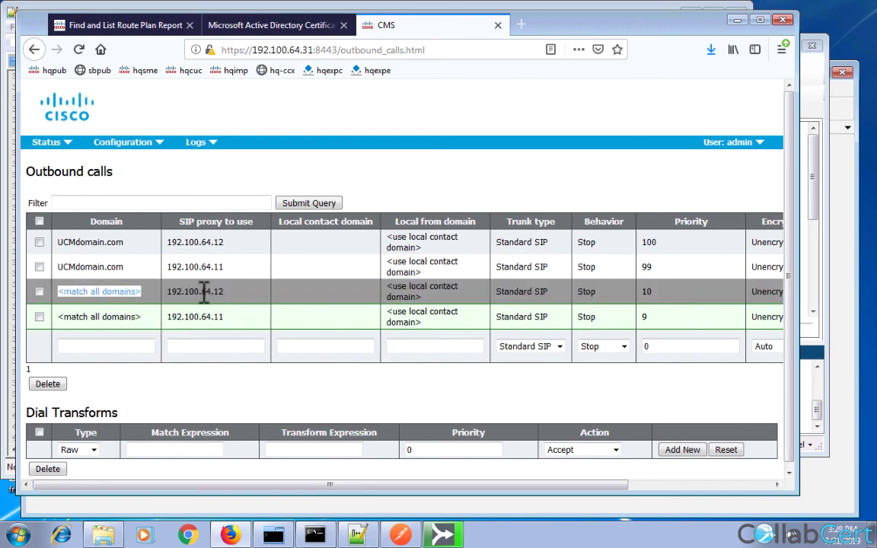
double_click(204, 294)
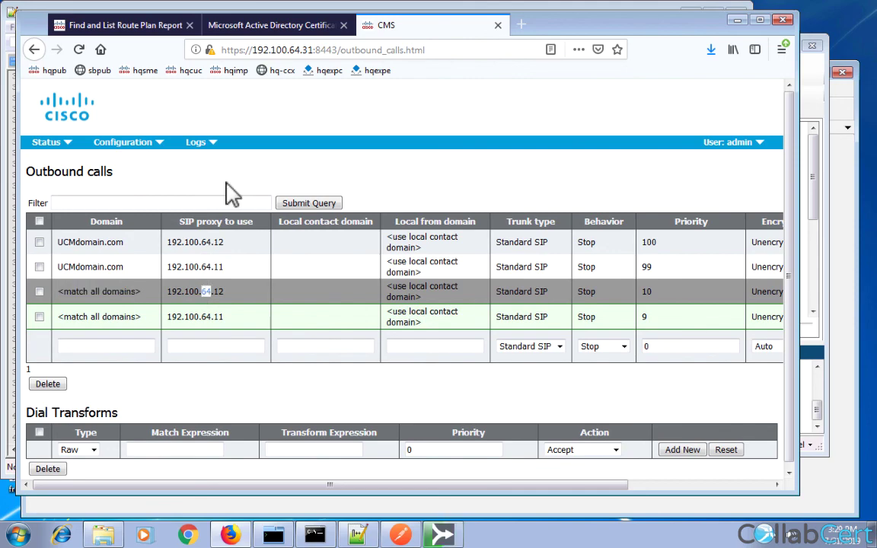
mouse_move(258, 8)
left_click(202, 6)
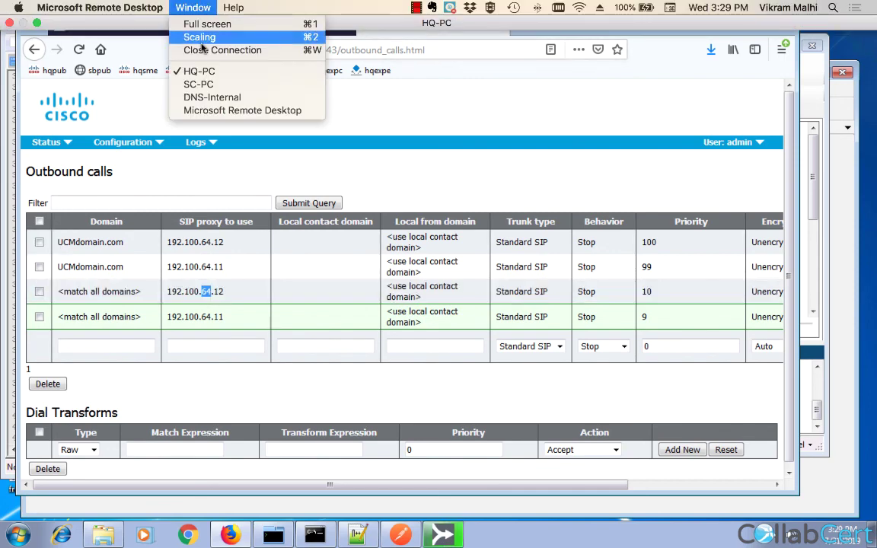
On SC-PC, call the HQ phone's number from Cisco Meeting App.
left_click(194, 84)
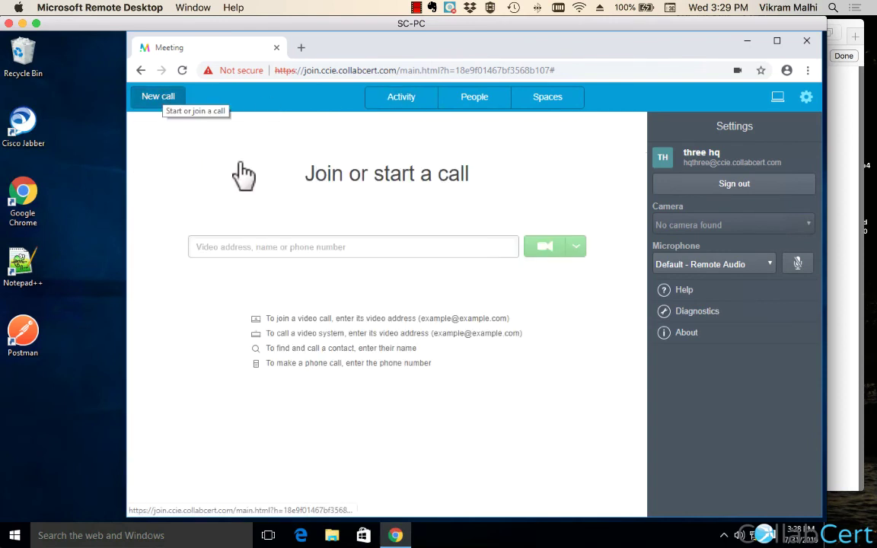
left_click(264, 245)
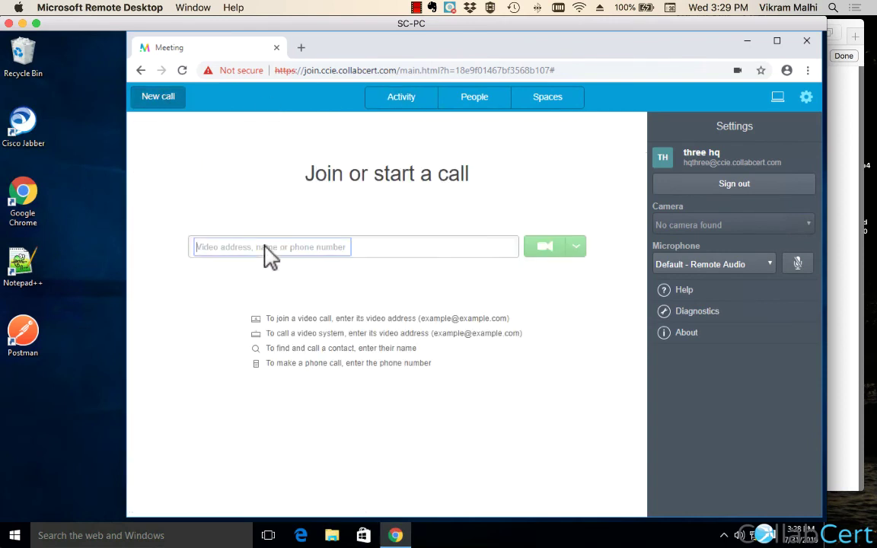
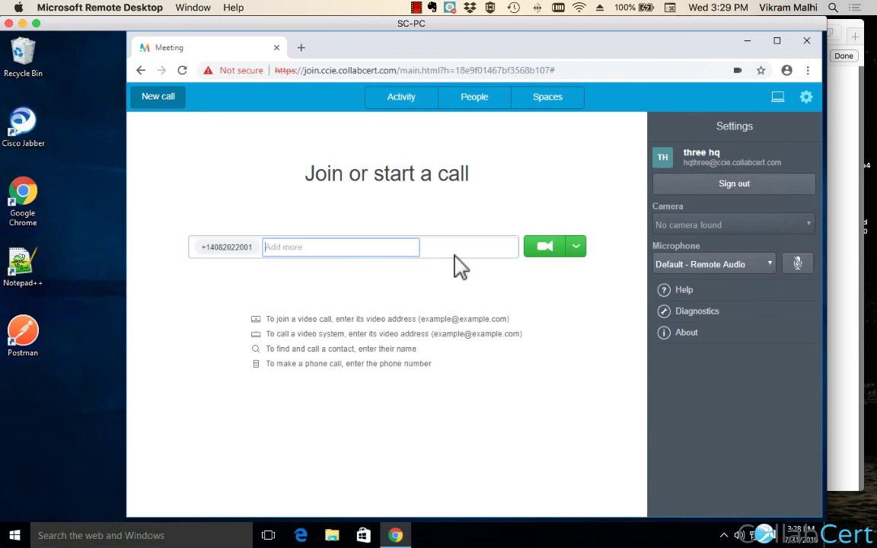
left_click(539, 245)
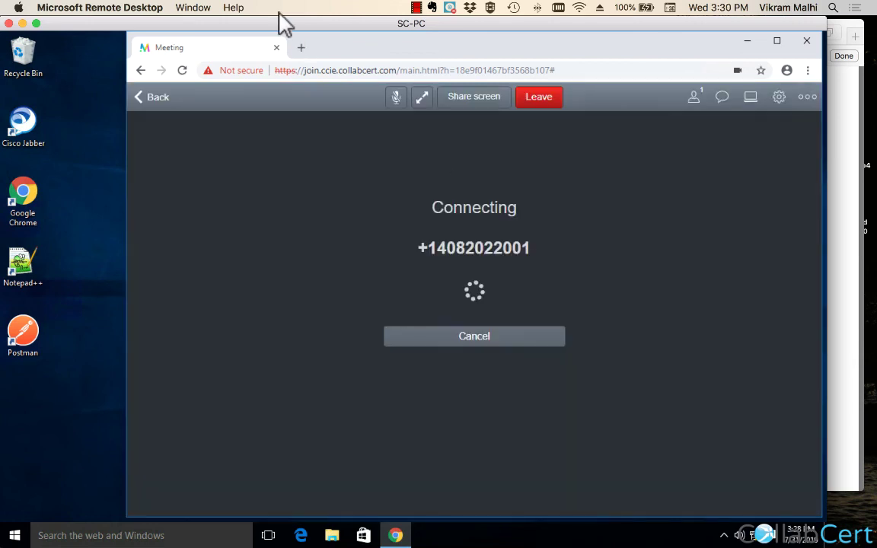
Answer the incoming call on the HQ phone via PhoneView, then return to SC-PC.
left_click(193, 6)
left_click(200, 71)
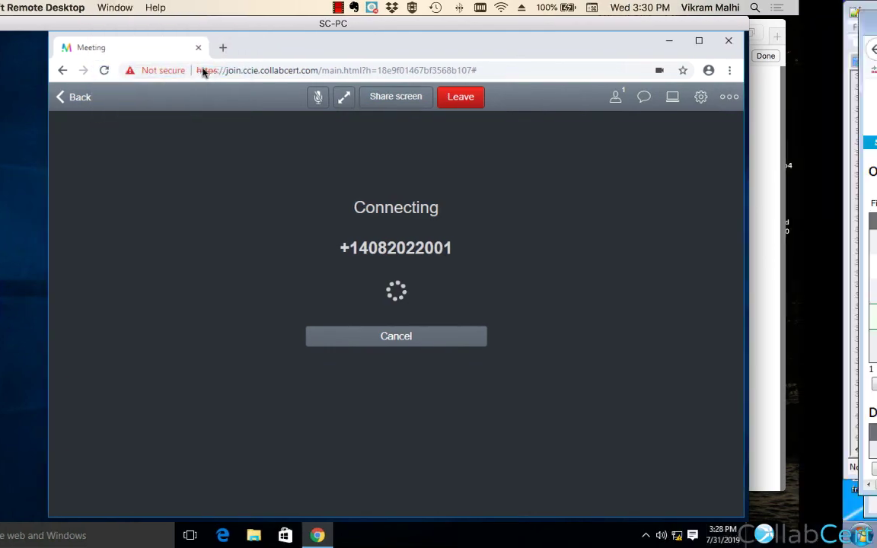
left_click(443, 534)
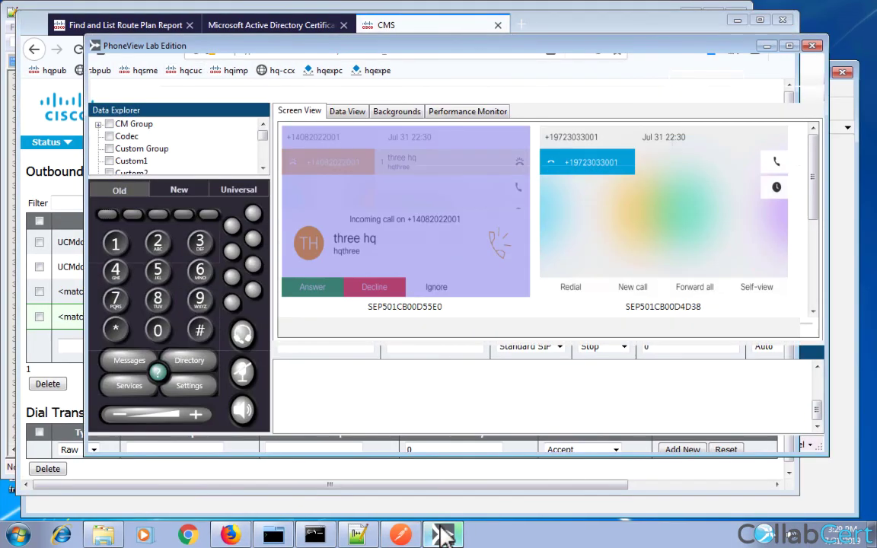
left_click(113, 216)
left_click(193, 7)
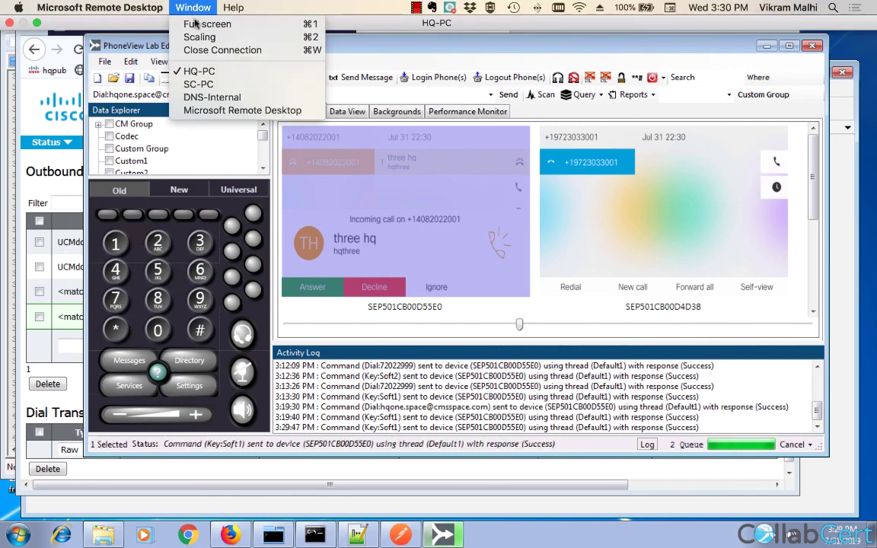
left_click(199, 84)
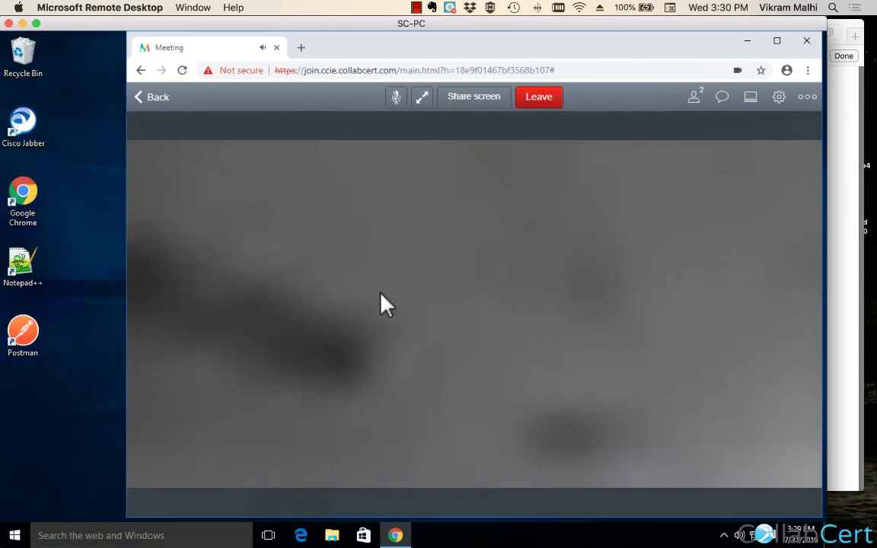